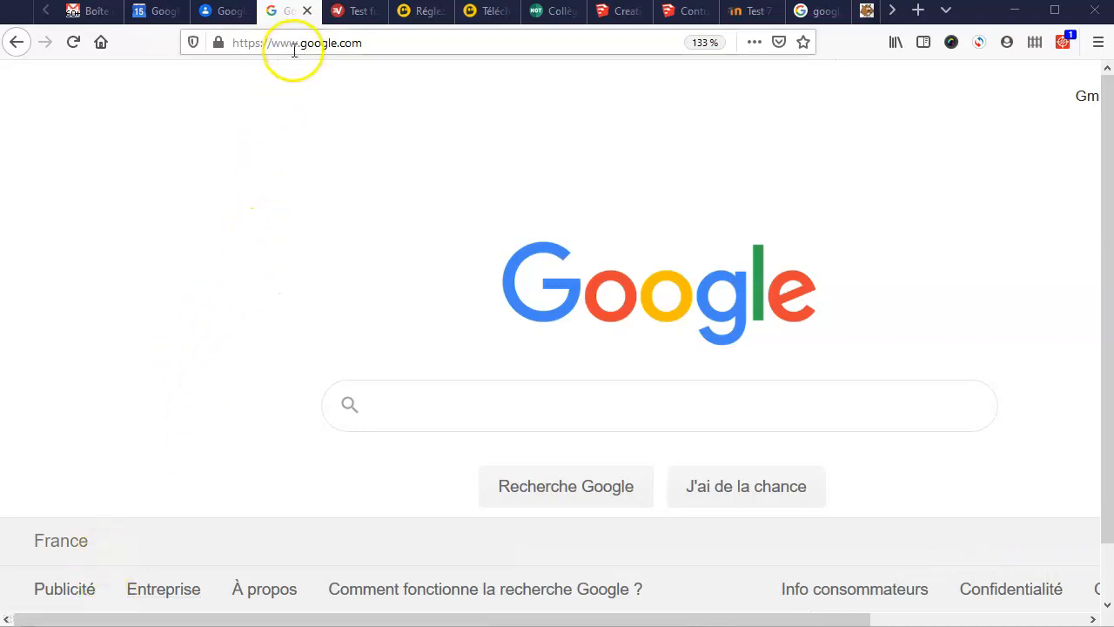
{"action": "left_click", "coordinate": [417, 40]}
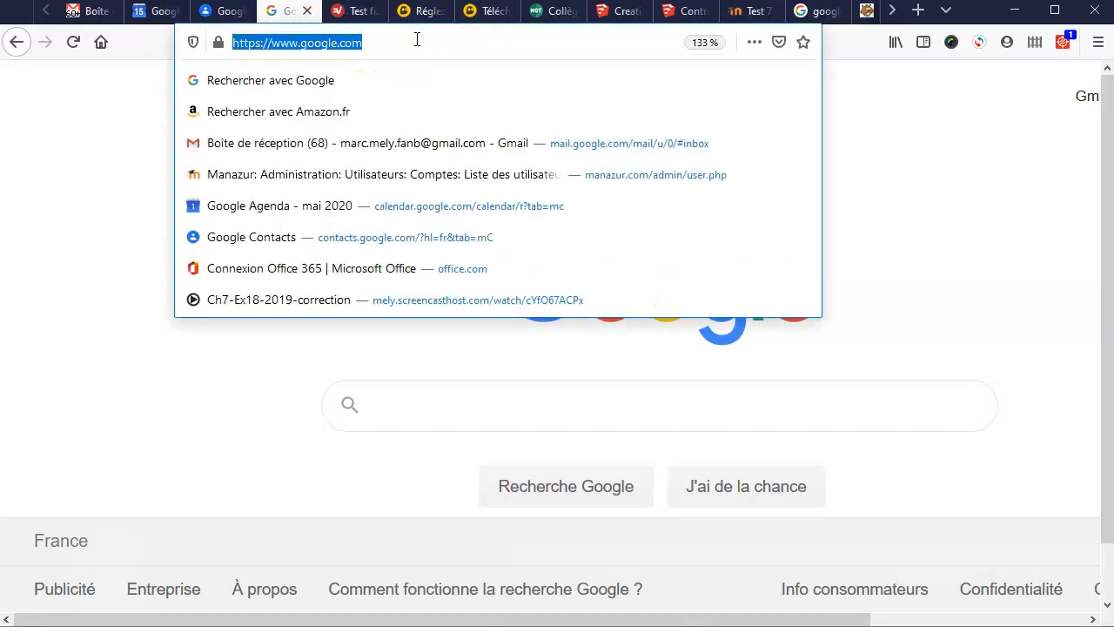
{"action": "type", "text": "https://app.sketchup.com/app"}
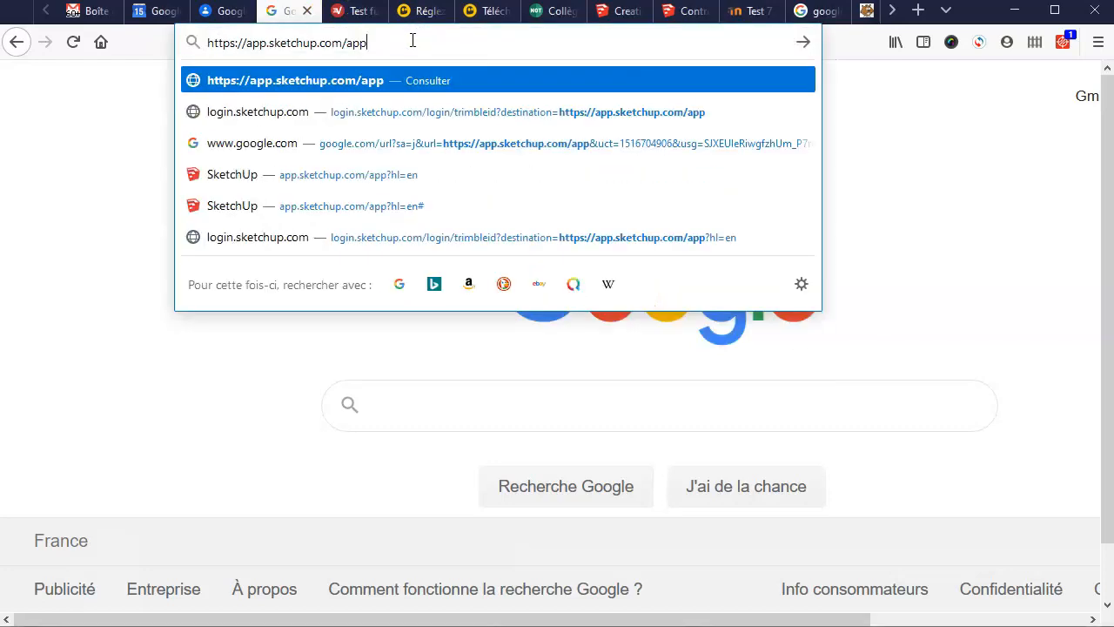
{"action": "key", "text": "Return"}
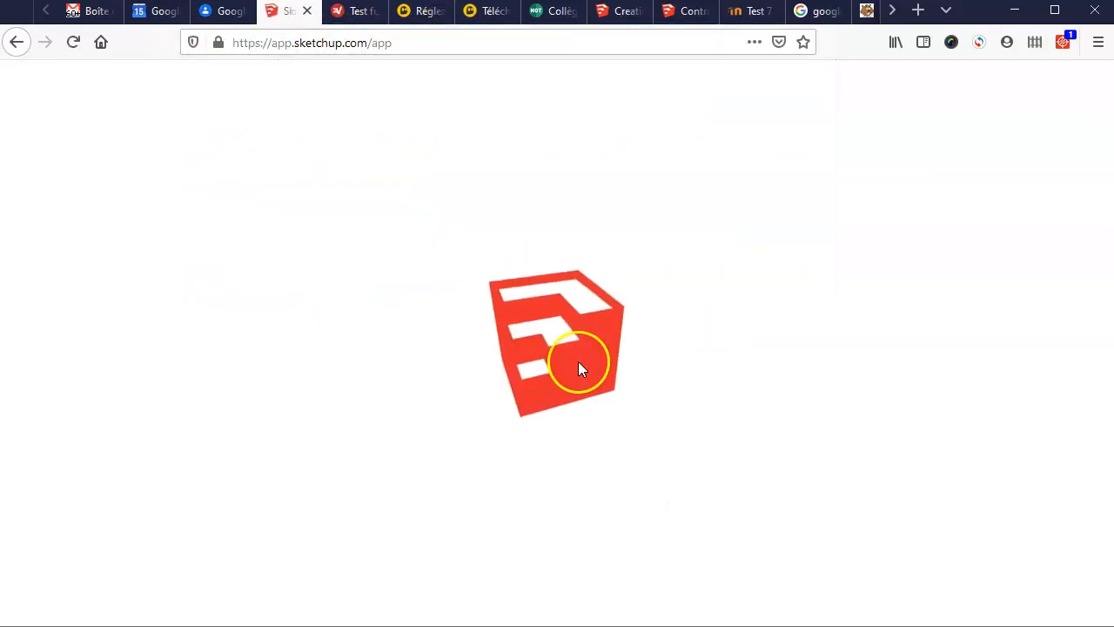
{"action": "left_click", "coordinate": [574, 349]}
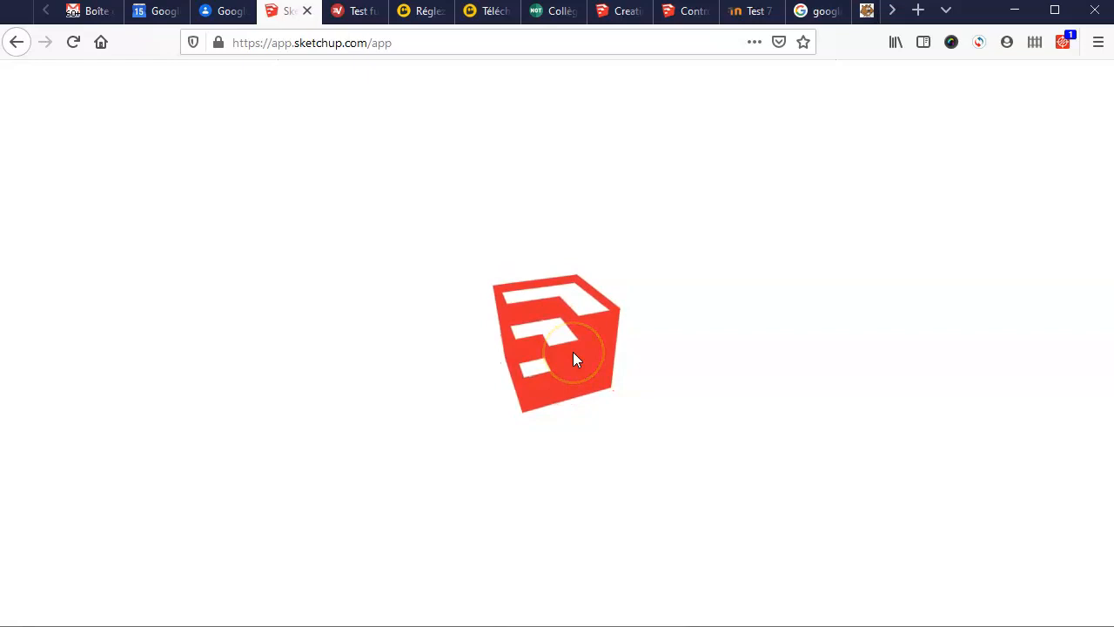
{"action": "left_click", "coordinate": [334, 279]}
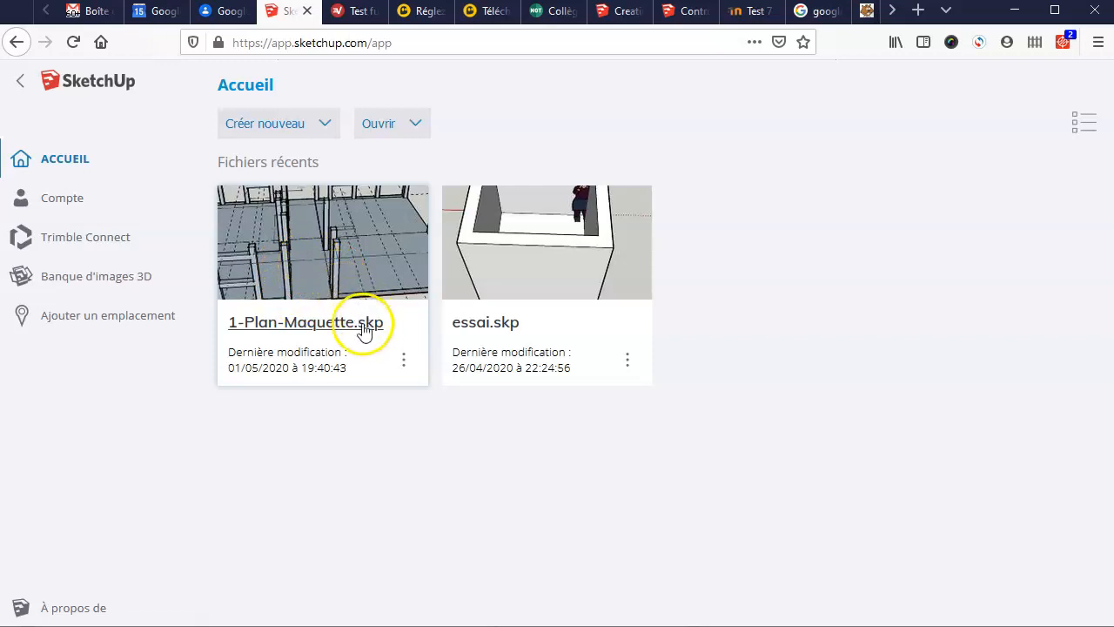
{"action": "left_click", "coordinate": [283, 319]}
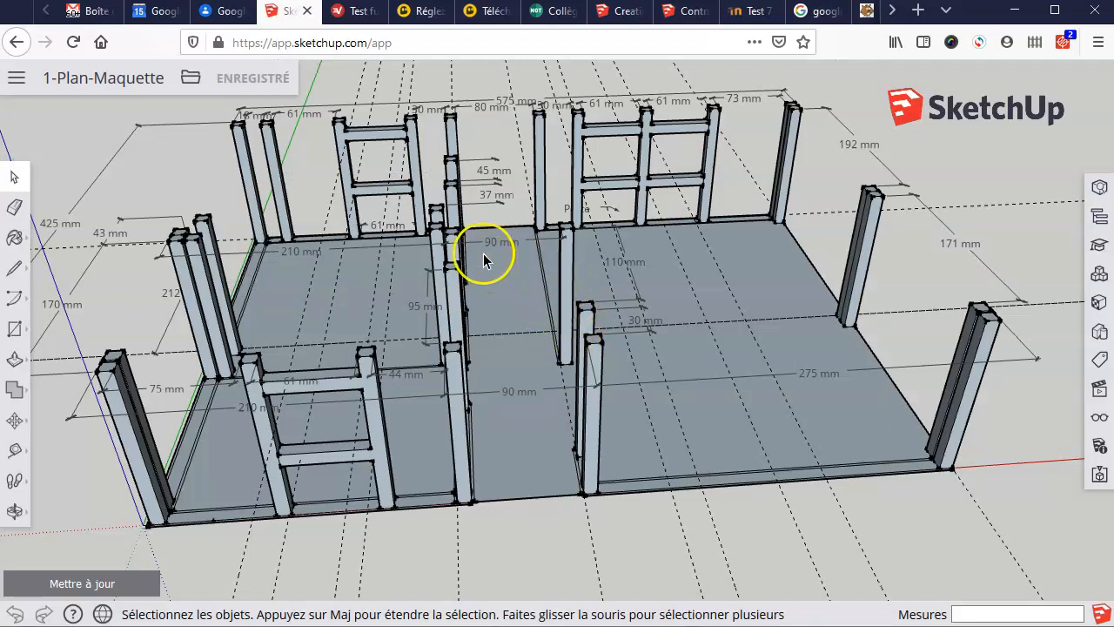
Step: Save a copy of the model as 2-Plan-Maquette in the SketchUp project and open it from the recent files
{"action": "left_click", "coordinate": [191, 81]}
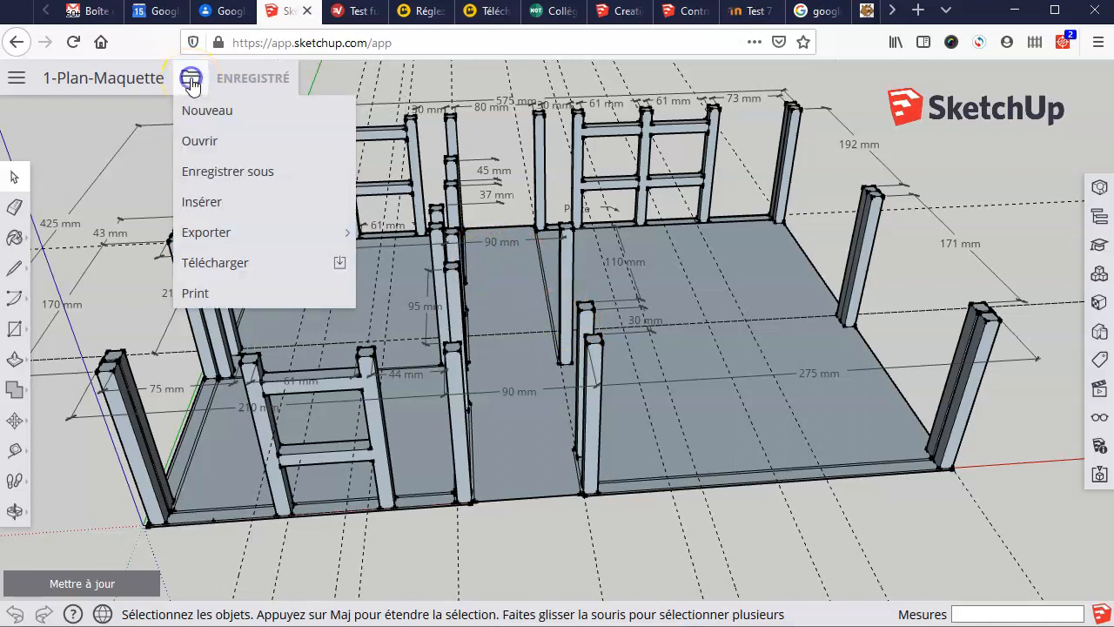
{"action": "left_click", "coordinate": [220, 174]}
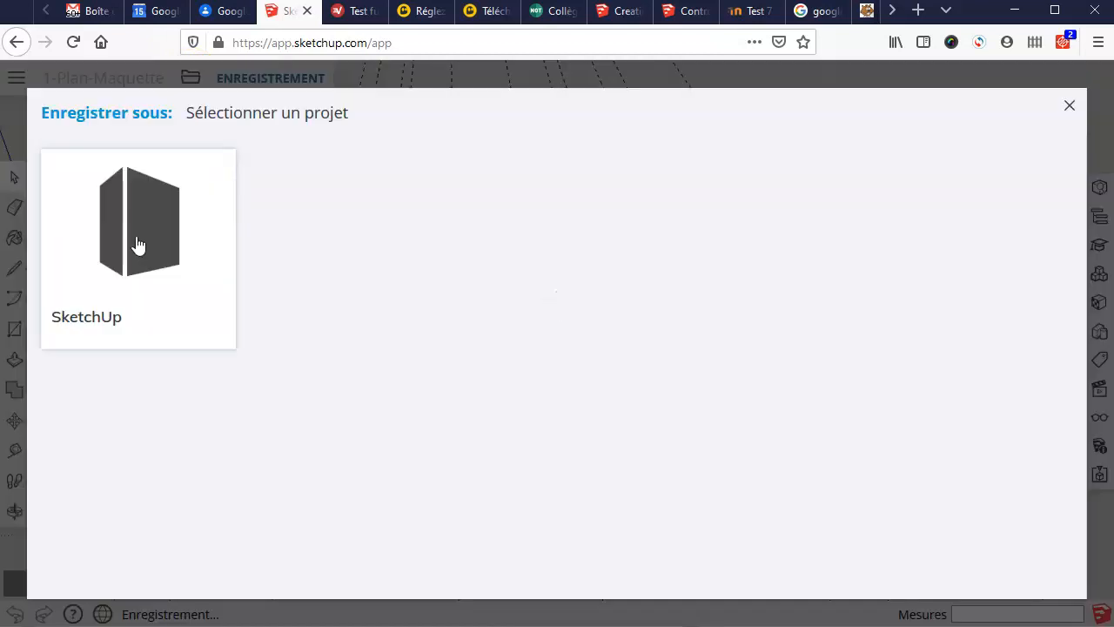
{"action": "left_click", "coordinate": [137, 246]}
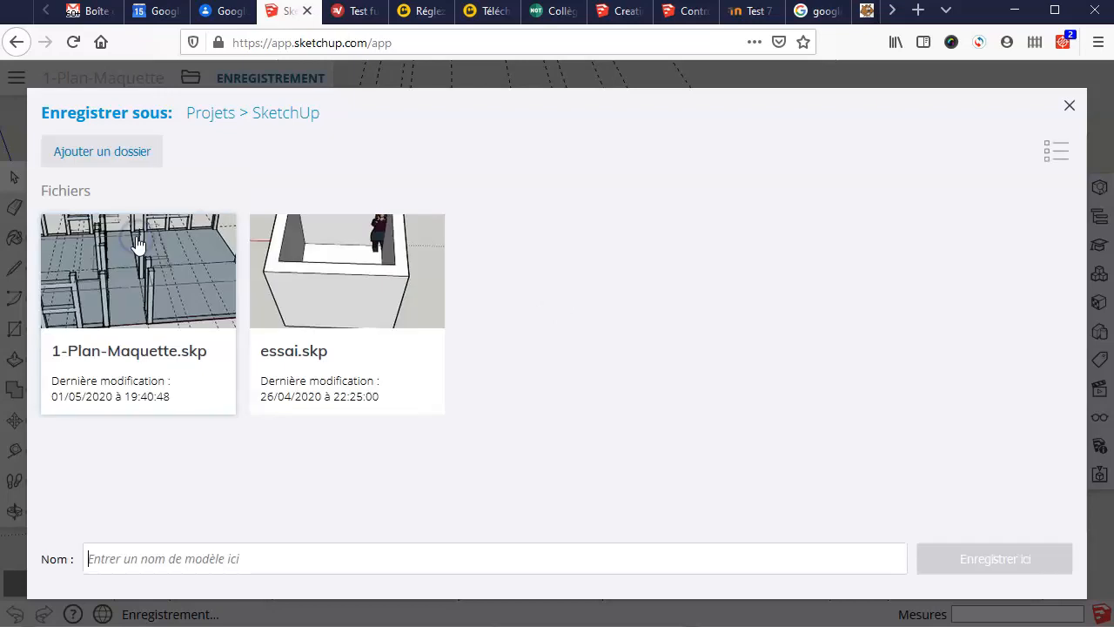
{"action": "left_click", "coordinate": [141, 559]}
{"action": "type", "text": "2"}
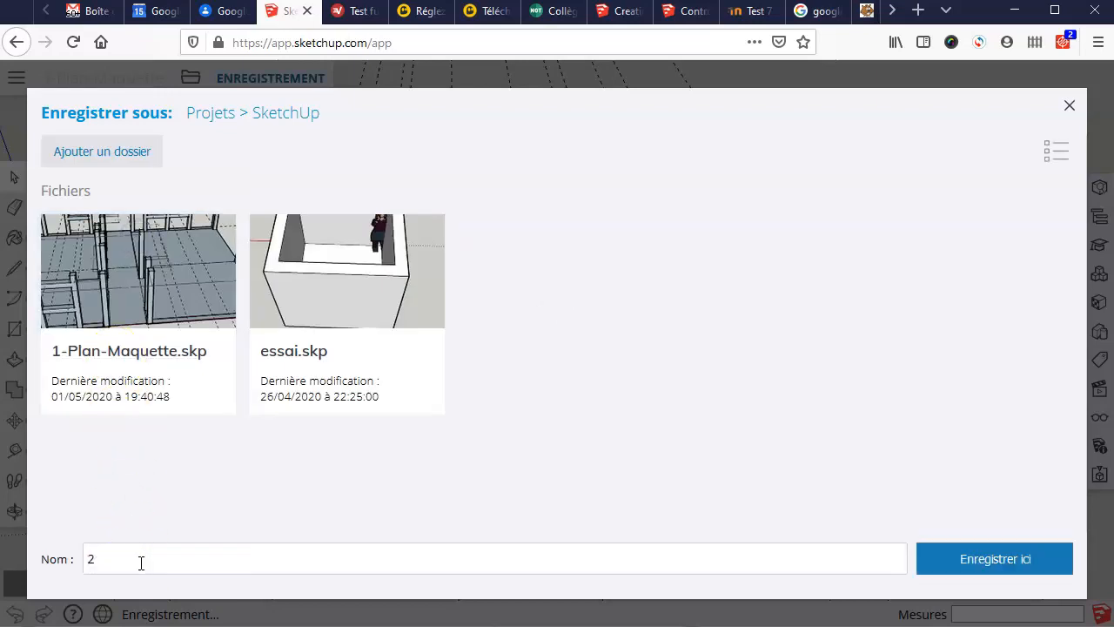
{"action": "type", "text": "-Plan-Maquette"}
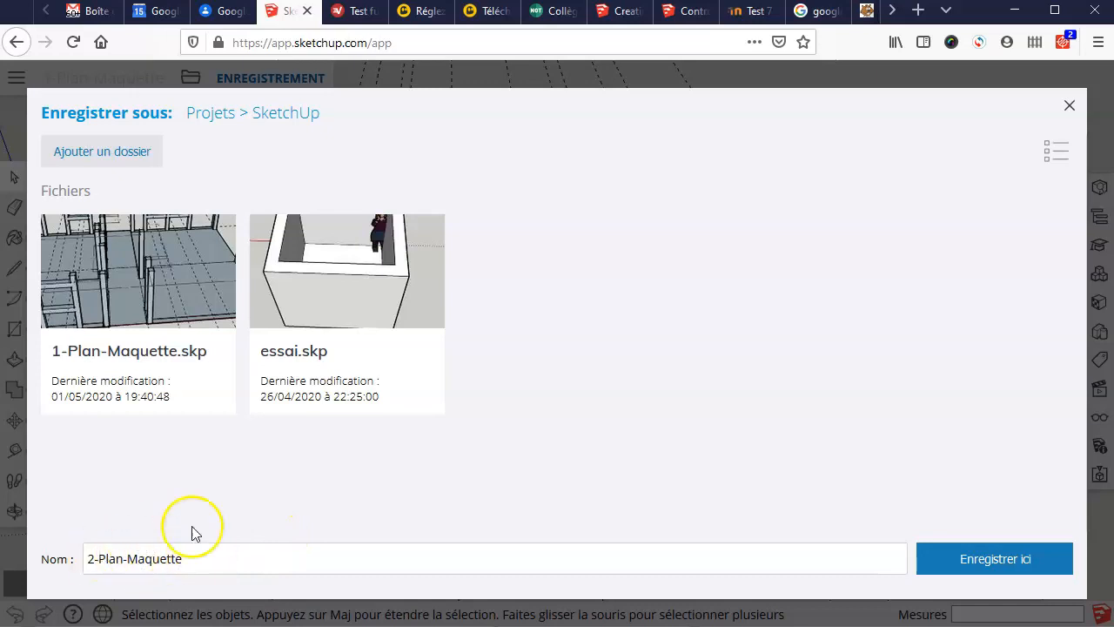
{"action": "left_click", "coordinate": [992, 559]}
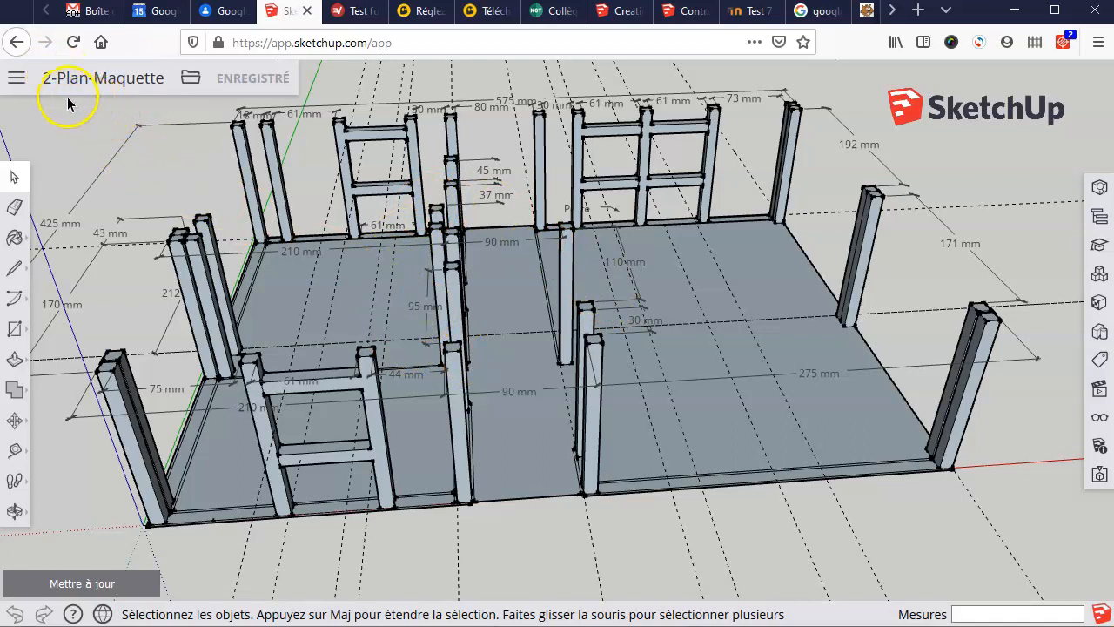
{"action": "left_click", "coordinate": [17, 80]}
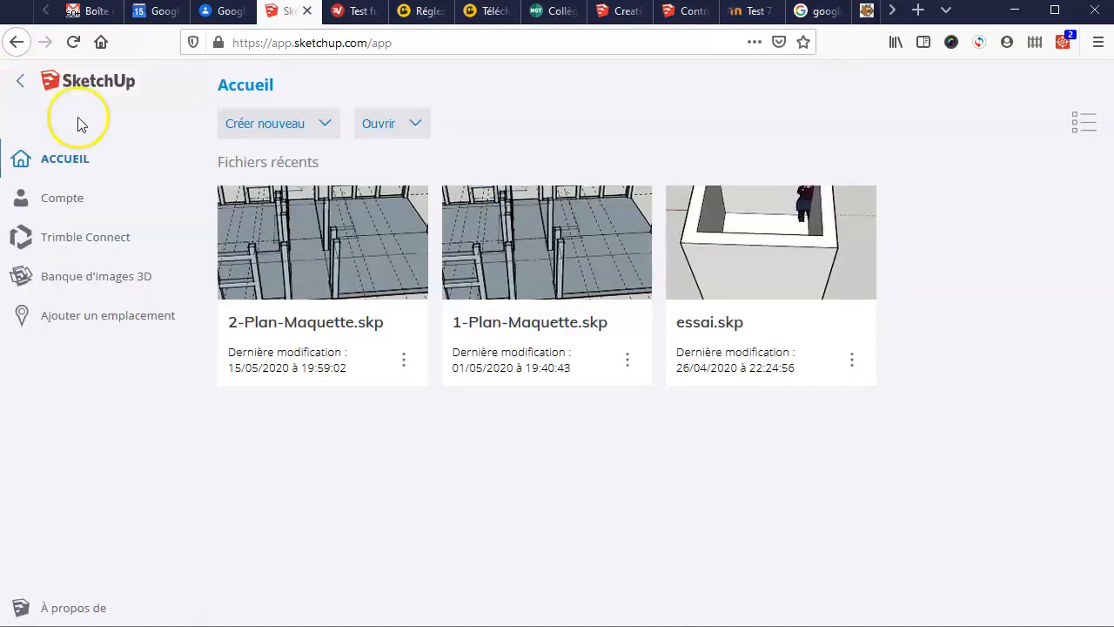
{"action": "left_click", "coordinate": [352, 286]}
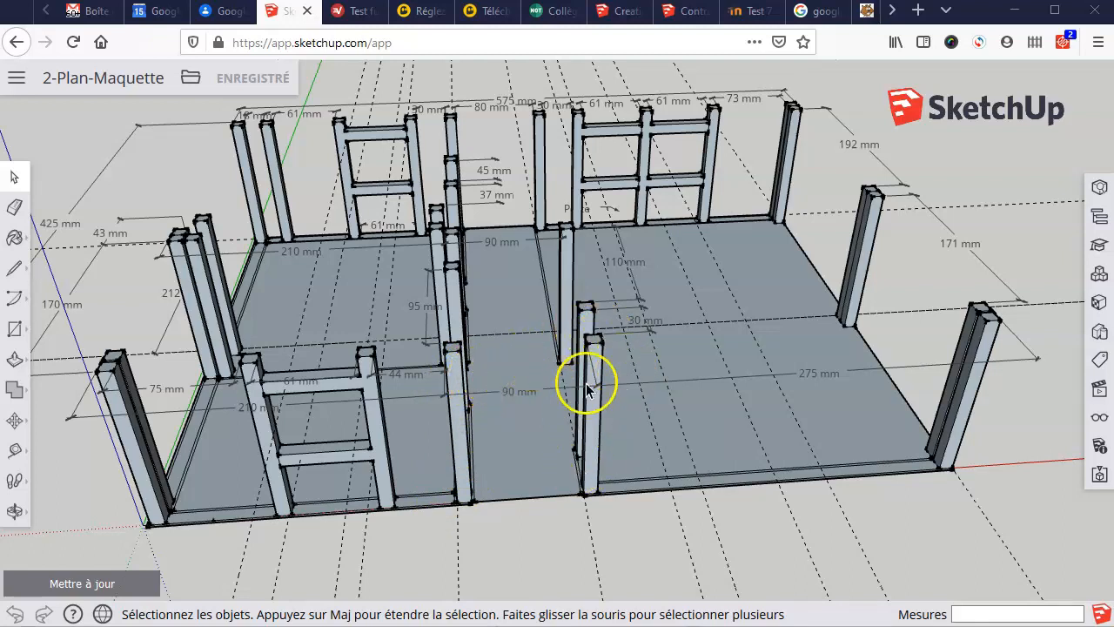
Step: Try to move the post beside the central doorway by its front face, about 34 mm into the opening, and undo the move
{"action": "scroll", "coordinate": [609, 423], "scroll_direction": "up", "scroll_amount": 3}
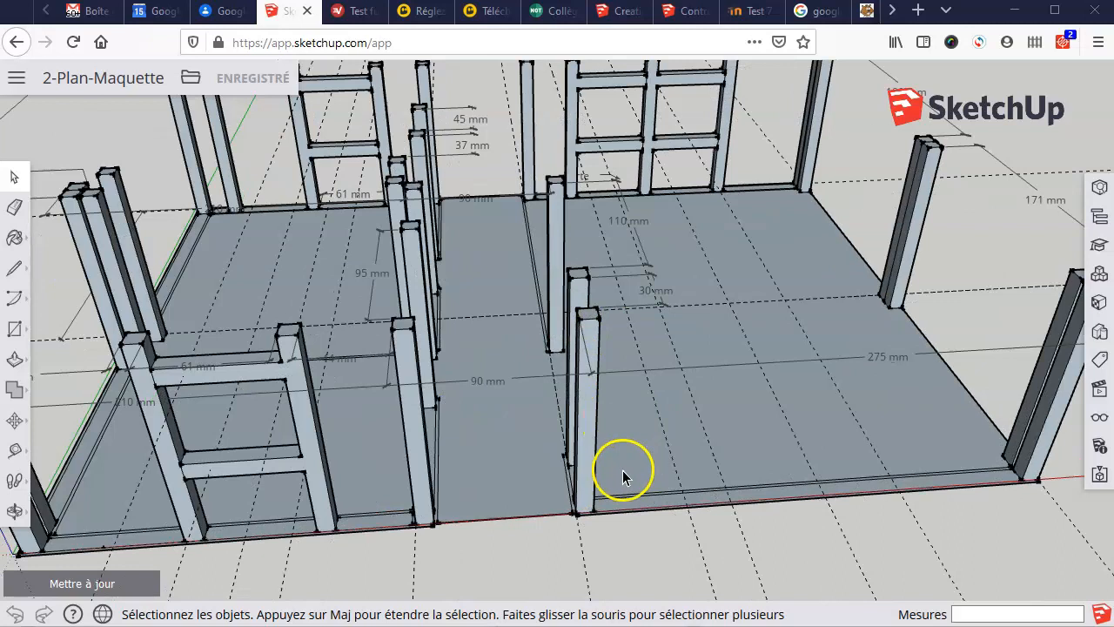
{"action": "scroll", "coordinate": [600, 493], "scroll_direction": "up", "scroll_amount": 4}
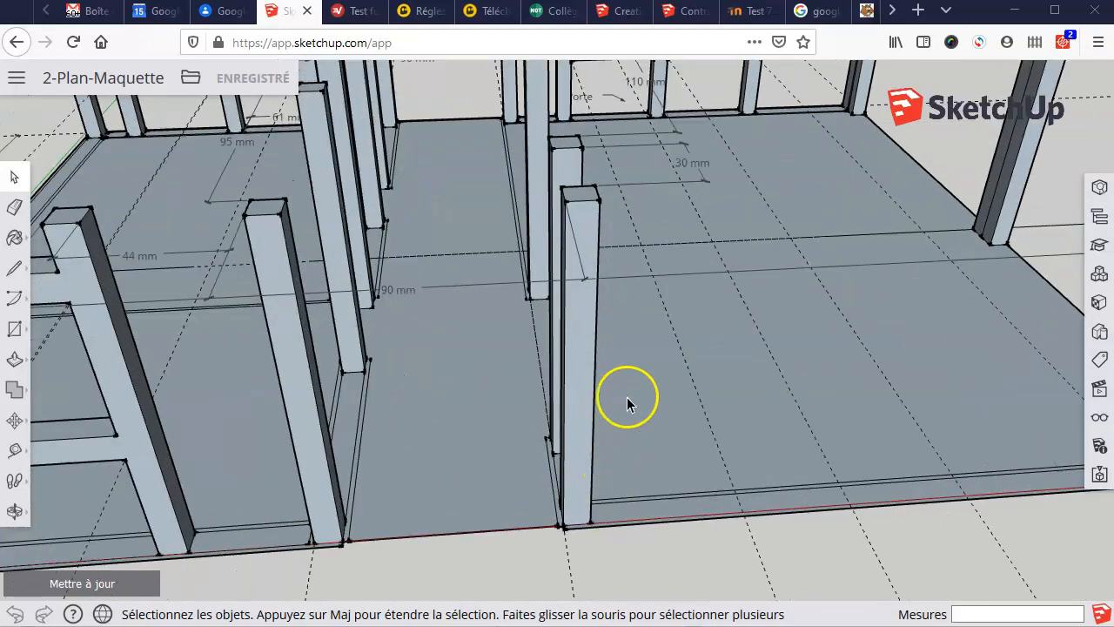
{"action": "left_click", "coordinate": [576, 300]}
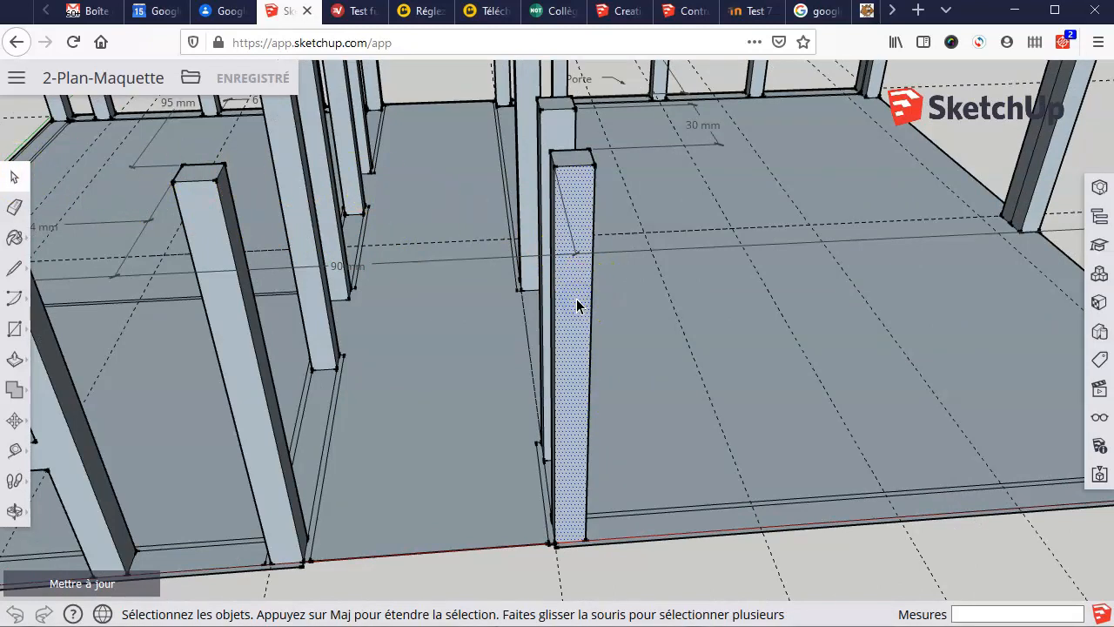
{"action": "middle_click_drag", "start_coordinate": [461, 387], "coordinate": [594, 418]}
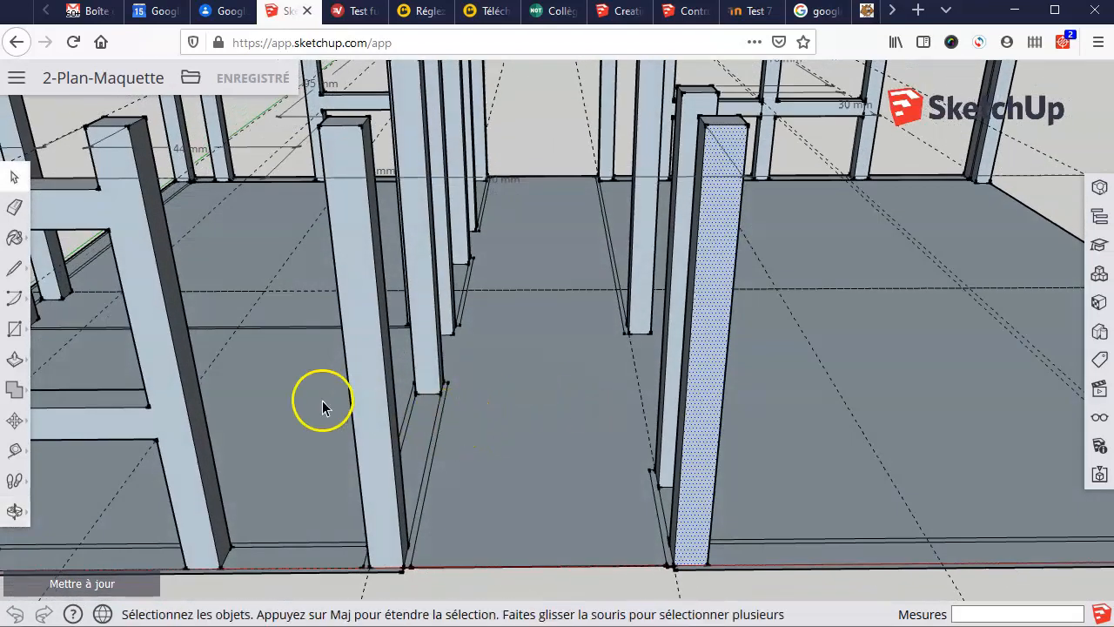
{"action": "left_click", "coordinate": [16, 423]}
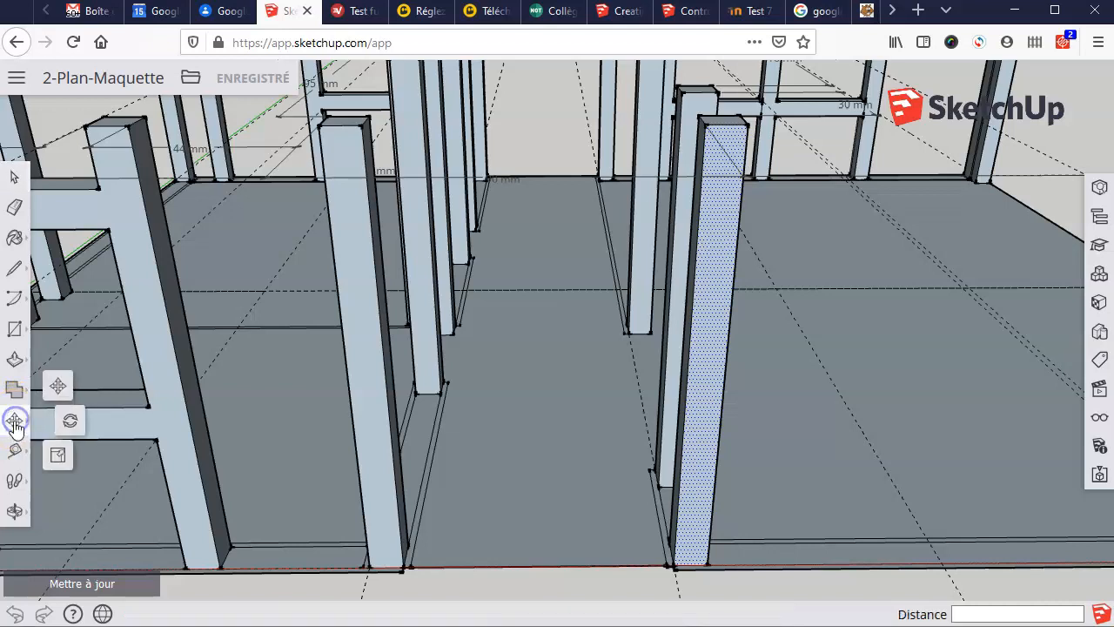
{"action": "left_click", "coordinate": [687, 560]}
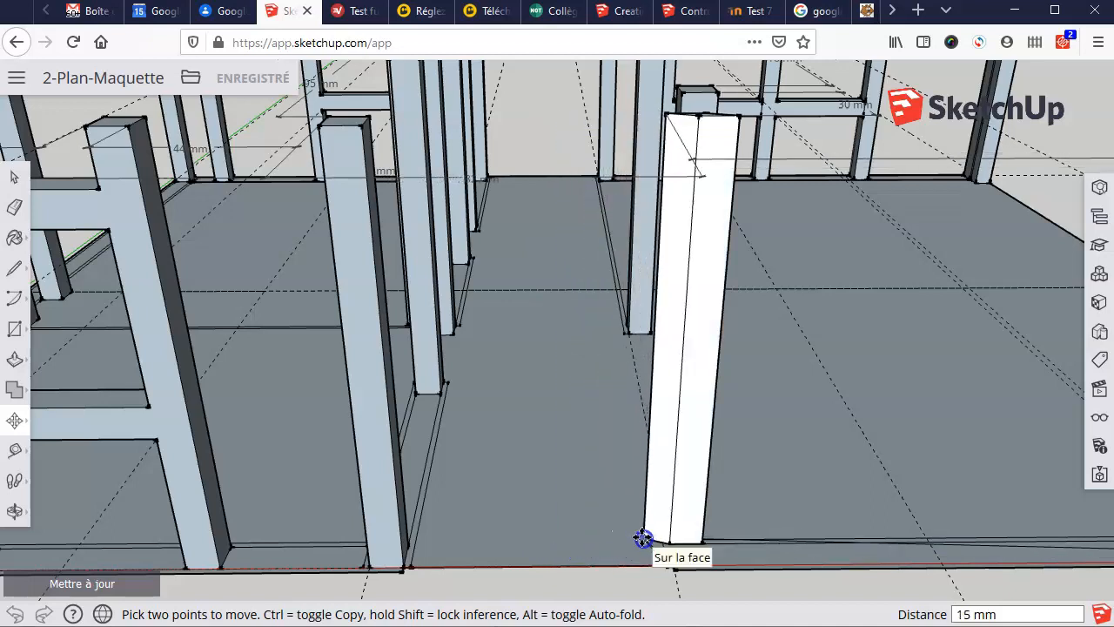
{"action": "left_click", "coordinate": [567, 535]}
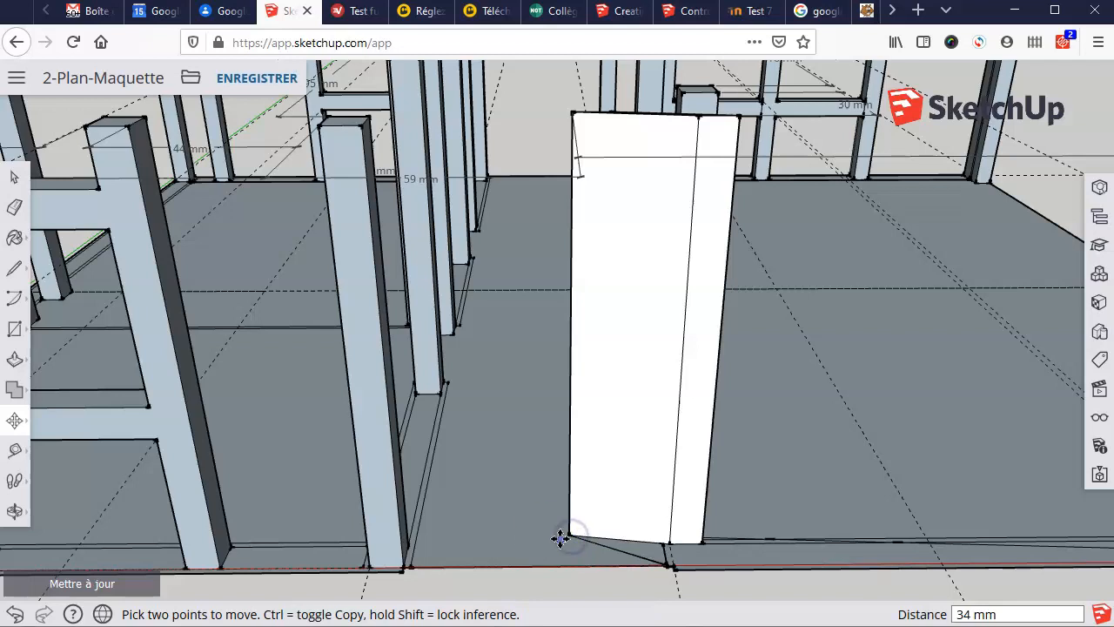
{"action": "left_click", "coordinate": [16, 614]}
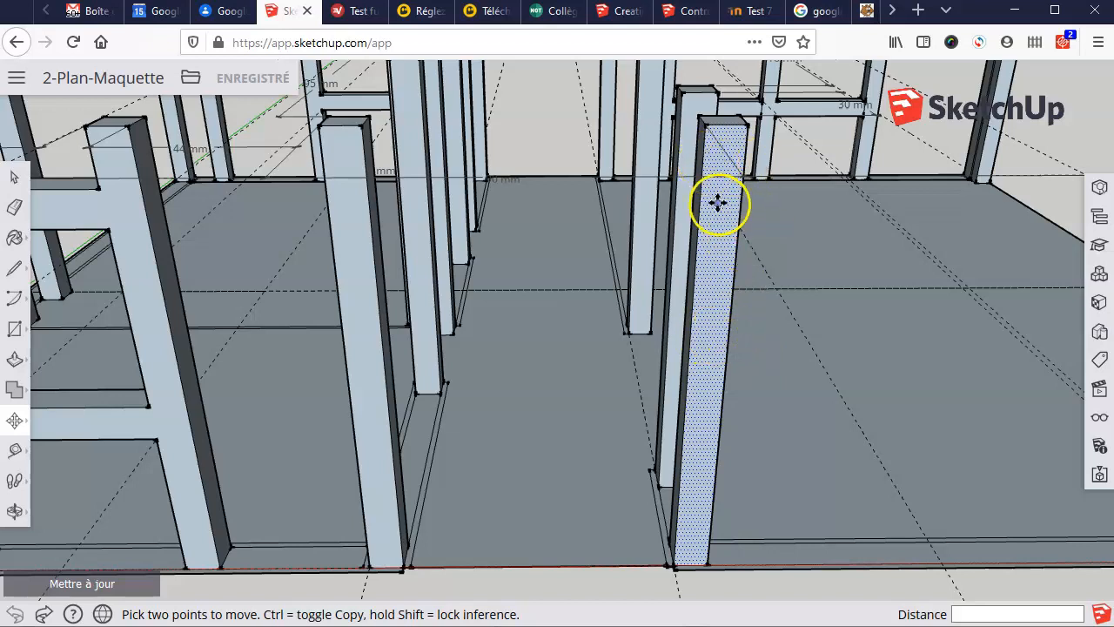
Step: Try to select the whole doorway post by enclosing it in a selection window, and replace that selection with the floor face
{"action": "left_click", "coordinate": [726, 374]}
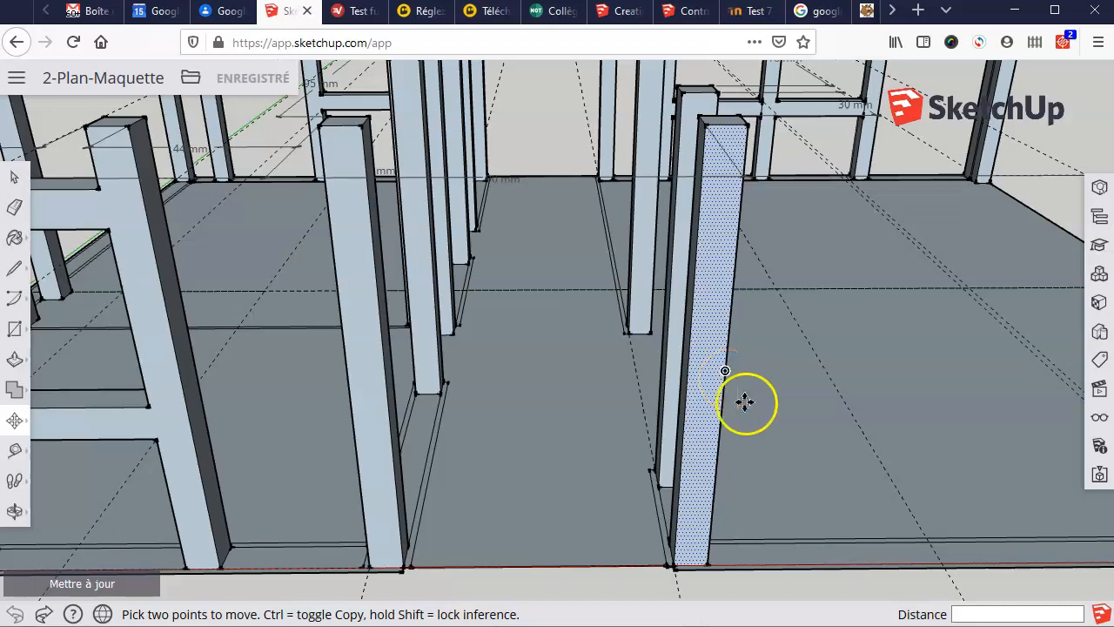
{"action": "left_click", "coordinate": [15, 177]}
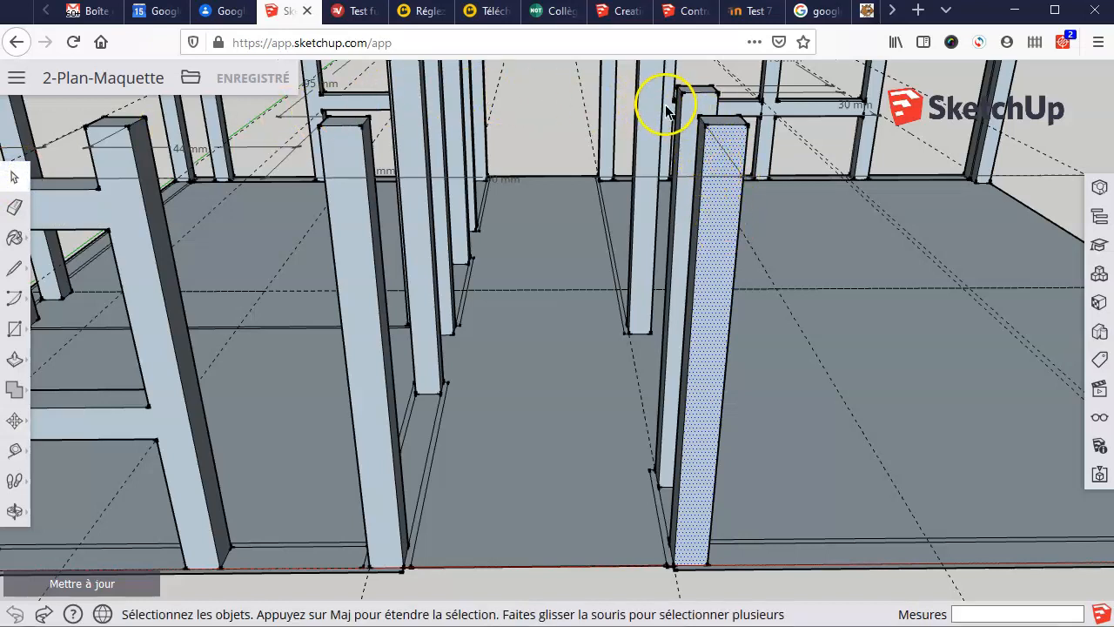
{"action": "left_click_drag", "start_coordinate": [664, 102], "coordinate": [793, 612]}
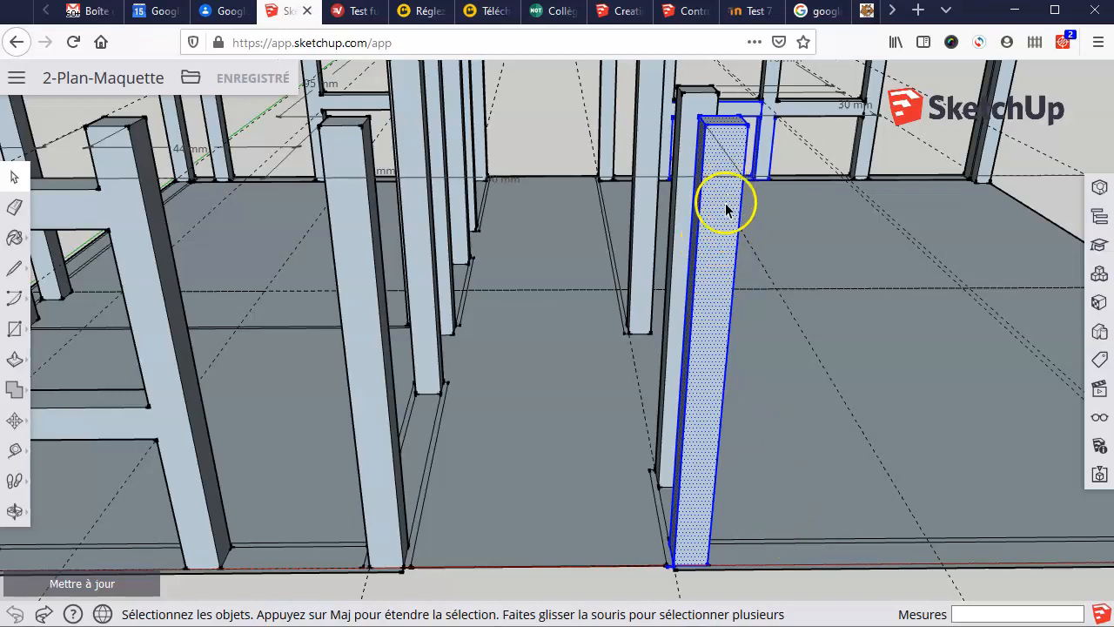
{"action": "middle_click_drag", "start_coordinate": [550, 398], "coordinate": [634, 398]}
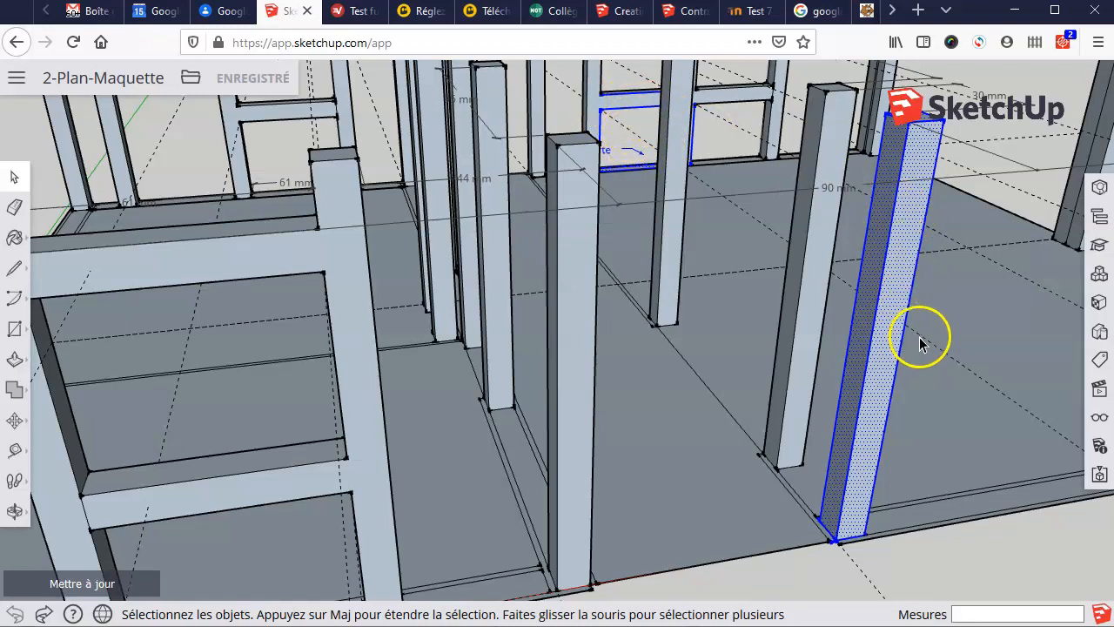
{"action": "middle_click_drag", "start_coordinate": [945, 336], "coordinate": [843, 315]}
{"action": "left_click", "coordinate": [706, 96]}
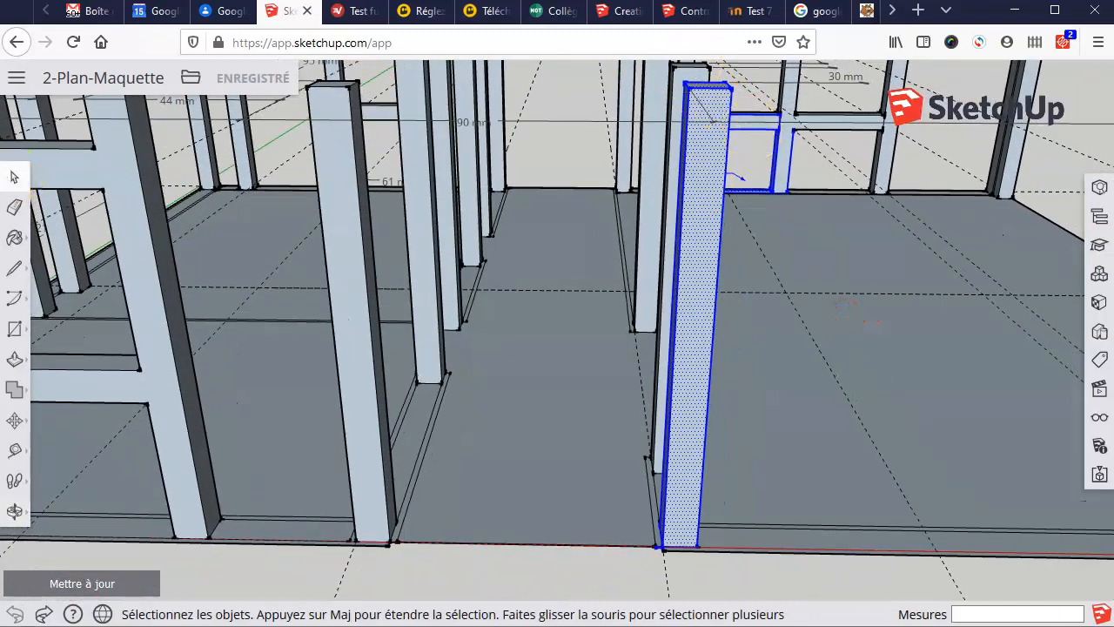
{"action": "left_click", "coordinate": [598, 369]}
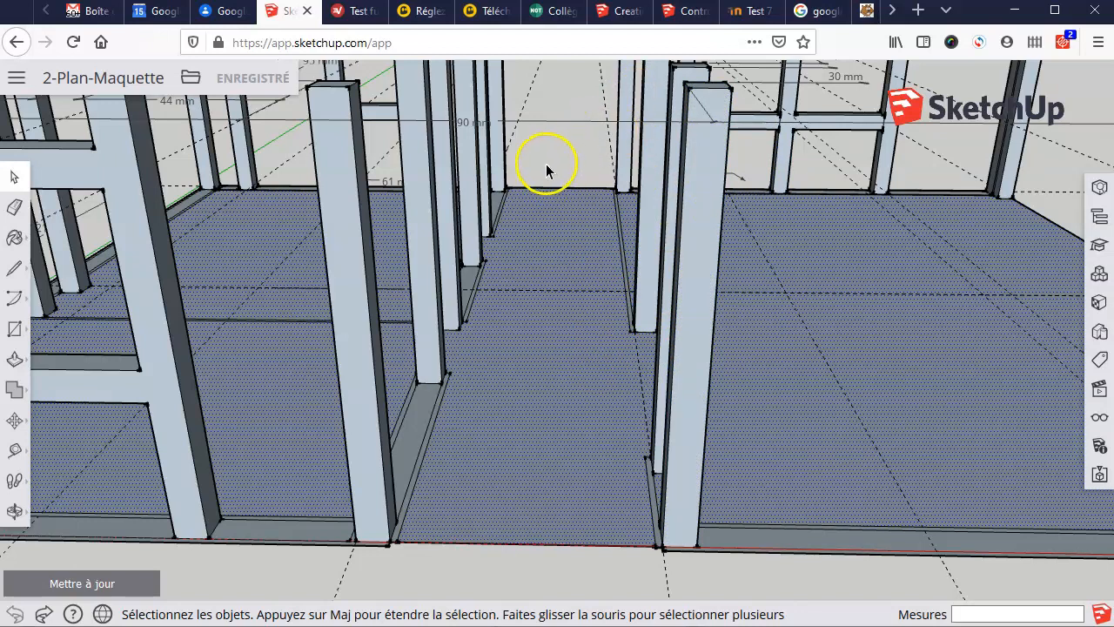
Step: Examine the doorway posts from the interior side, looking for an angle where the front post stands clear of other geometry
{"action": "middle_click_drag", "start_coordinate": [542, 159], "coordinate": [539, 157]}
{"action": "left_click_drag", "start_coordinate": [564, 157], "coordinate": [762, 197]}
{"action": "key", "text": "space"}
{"action": "key", "text": "w"}
{"action": "left_click_drag", "start_coordinate": [612, 209], "coordinate": [975, 122]}
{"action": "key", "text": "space"}
{"action": "key", "text": "w"}
{"action": "left_click_drag", "start_coordinate": [667, 254], "coordinate": [838, 238]}
{"action": "key", "text": "space"}
{"action": "middle_click_drag", "start_coordinate": [583, 258], "coordinate": [769, 253]}
{"action": "middle_click_drag", "start_coordinate": [491, 245], "coordinate": [645, 227]}
{"action": "scroll", "coordinate": [415, 114], "scroll_direction": "up", "scroll_amount": 8}
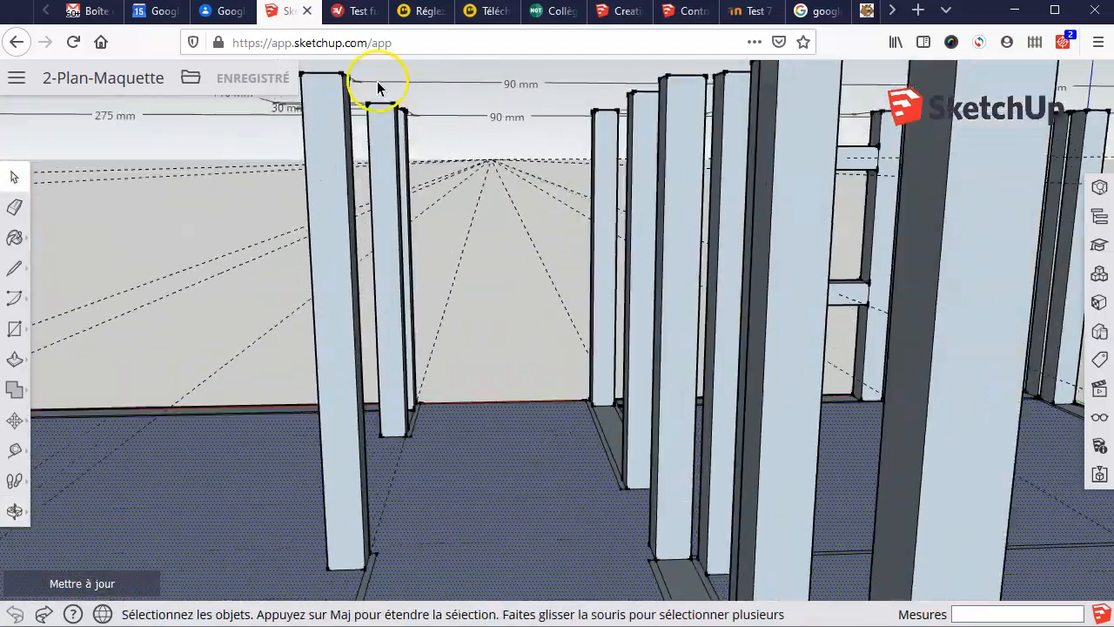
{"action": "scroll", "coordinate": [524, 231], "scroll_direction": "down", "scroll_amount": 10}
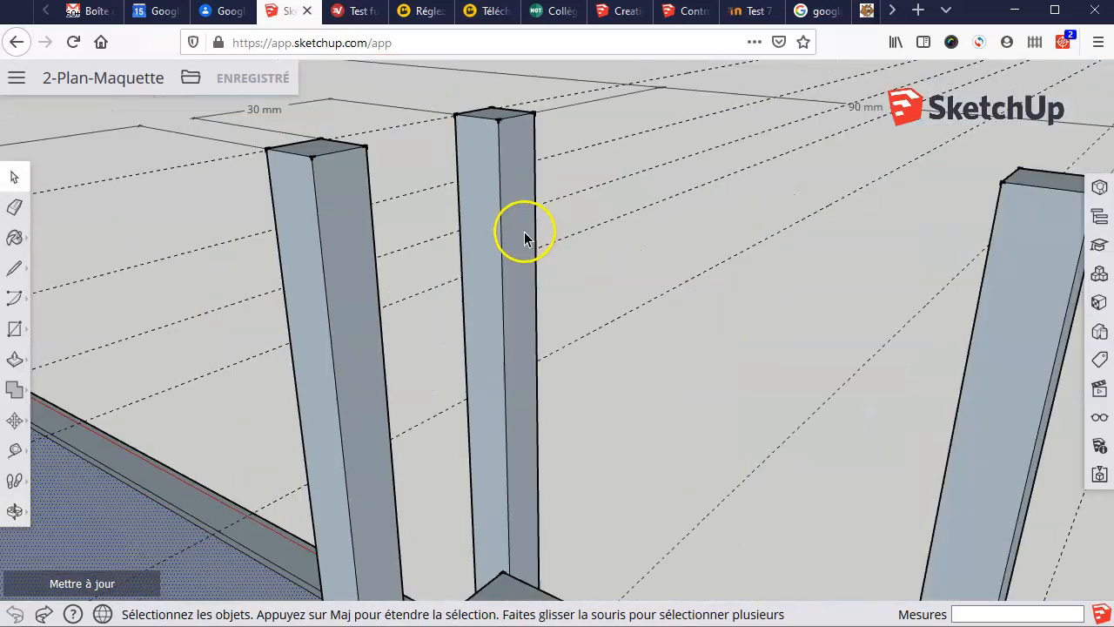
{"action": "scroll", "coordinate": [524, 231], "scroll_direction": "down", "scroll_amount": 5}
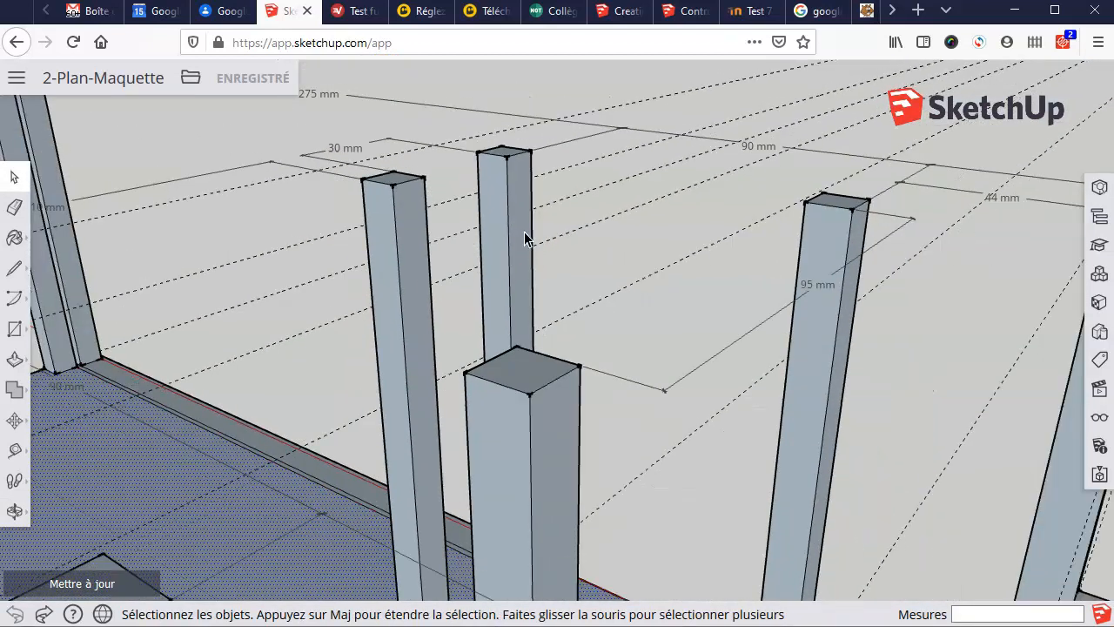
{"action": "middle_click_drag", "start_coordinate": [366, 346], "coordinate": [758, 391]}
{"action": "left_click", "coordinate": [14, 511]}
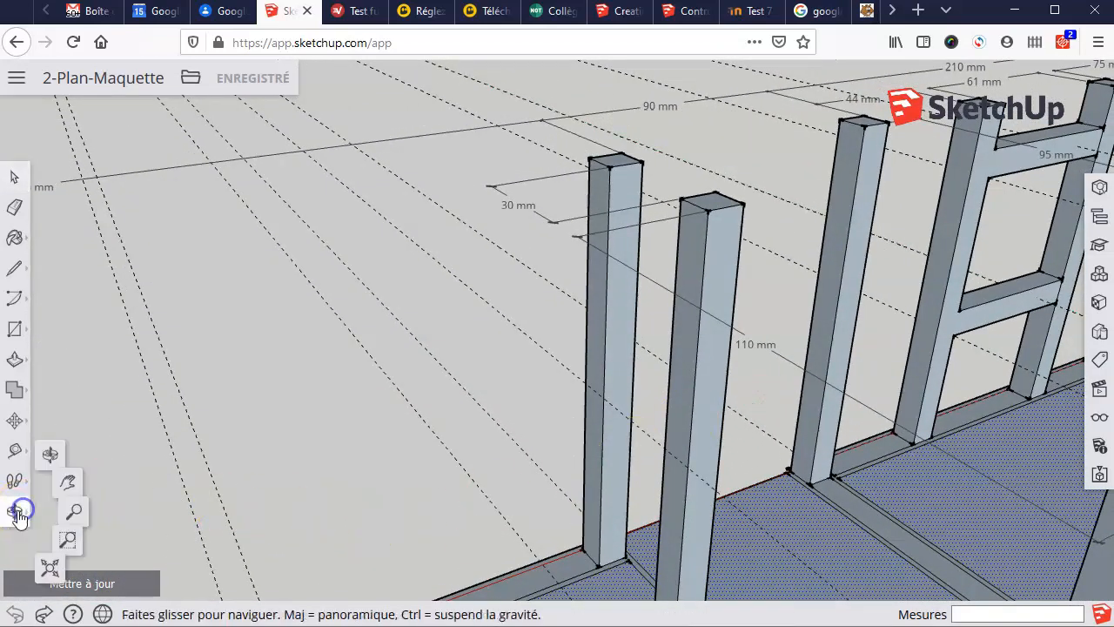
{"action": "left_click", "coordinate": [81, 475]}
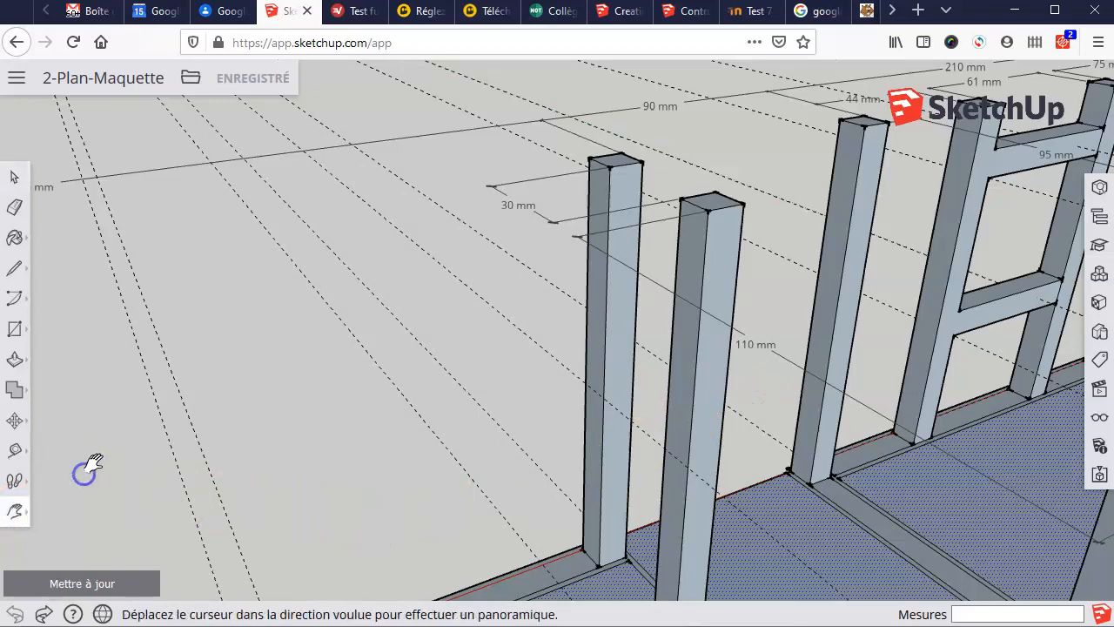
{"action": "left_click_drag", "start_coordinate": [624, 377], "coordinate": [536, 311]}
{"action": "middle_click_drag", "start_coordinate": [416, 368], "coordinate": [519, 389]}
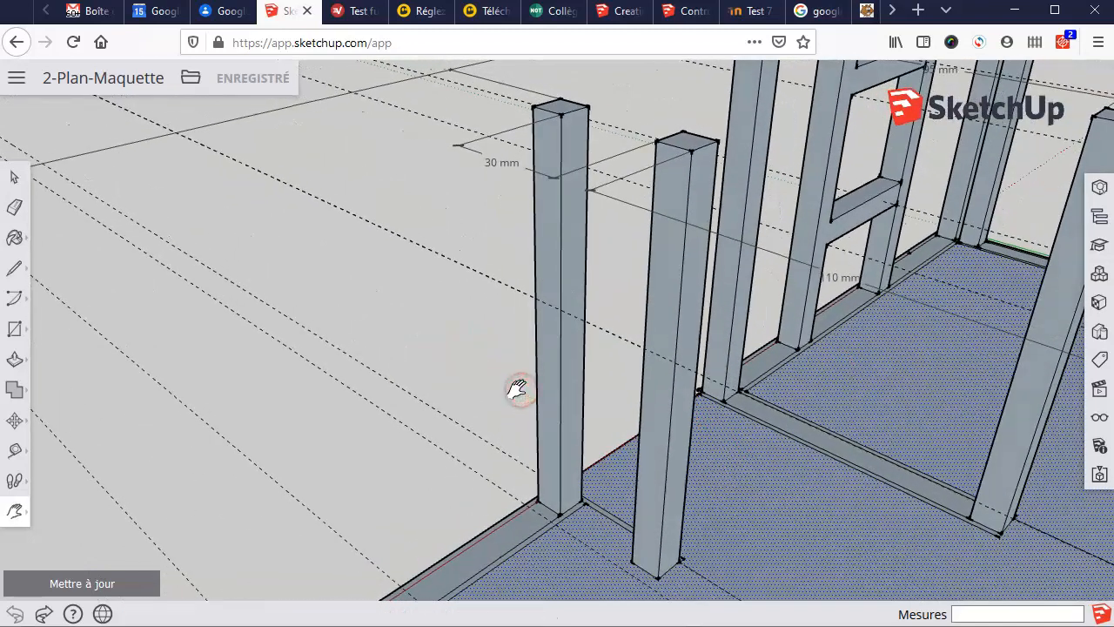
{"action": "scroll", "coordinate": [566, 241], "scroll_direction": "up", "scroll_amount": 2}
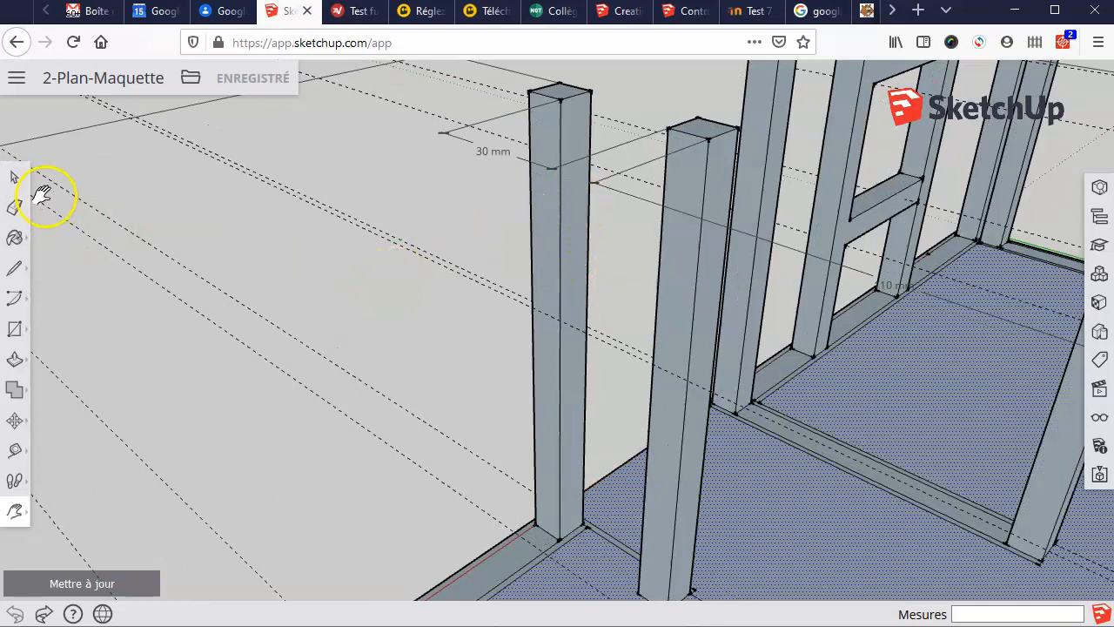
Step: Select all faces and edges of the free-standing doorway post with a selection window and make them a group
{"action": "left_click", "coordinate": [15, 178]}
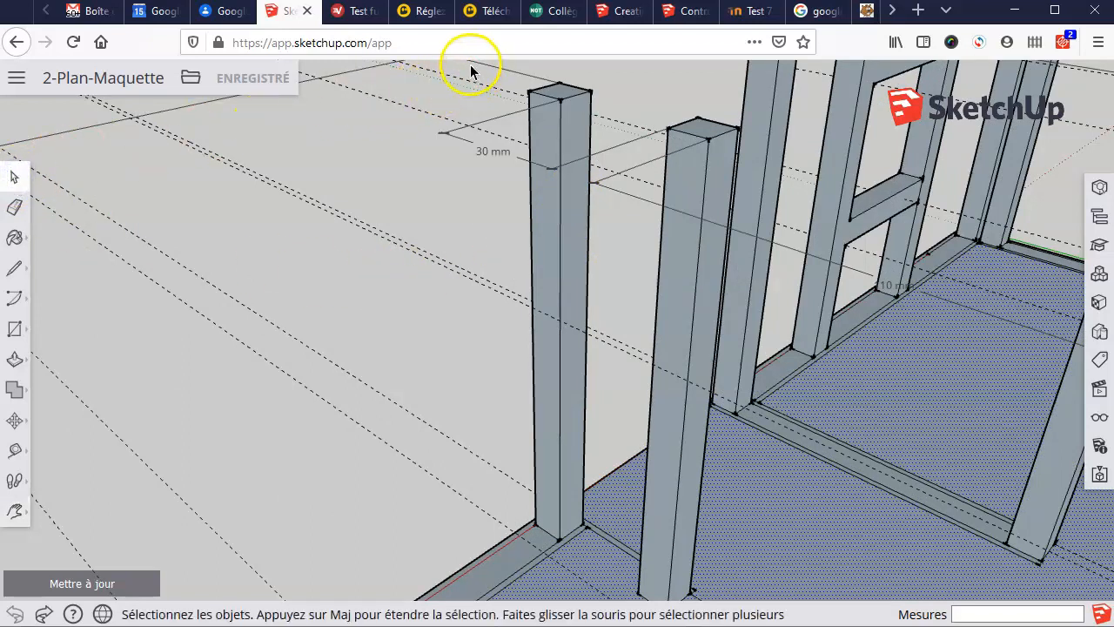
{"action": "left_click_drag", "start_coordinate": [491, 89], "coordinate": [618, 558]}
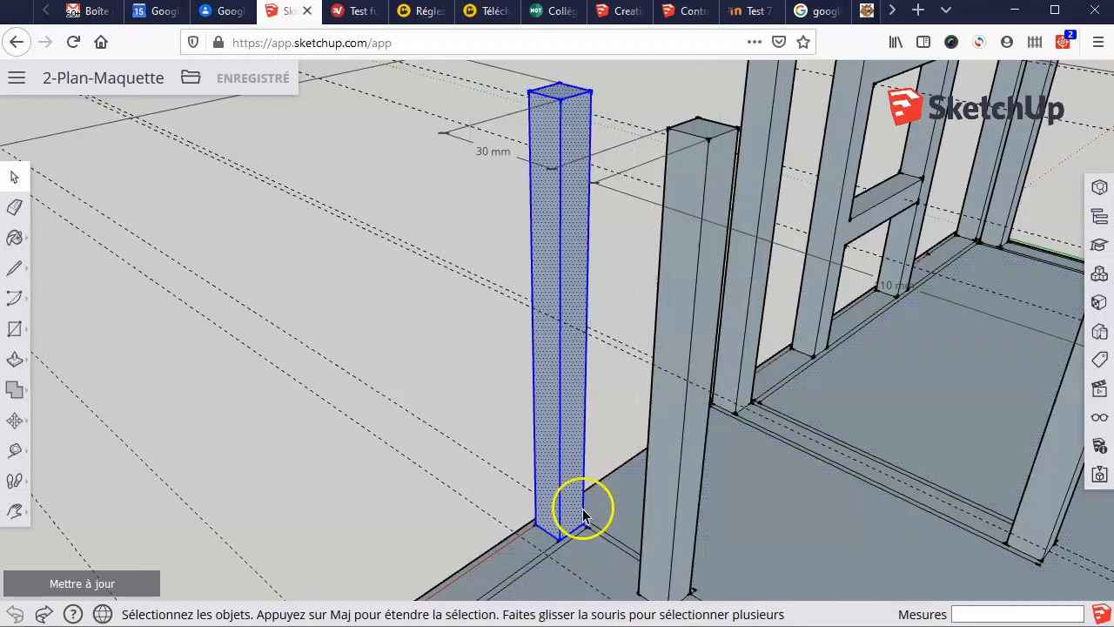
{"action": "middle_click_drag", "start_coordinate": [387, 372], "coordinate": [249, 376]}
{"action": "middle_click_drag", "start_coordinate": [739, 364], "coordinate": [667, 395]}
{"action": "middle_click_drag", "start_coordinate": [386, 378], "coordinate": [653, 383]}
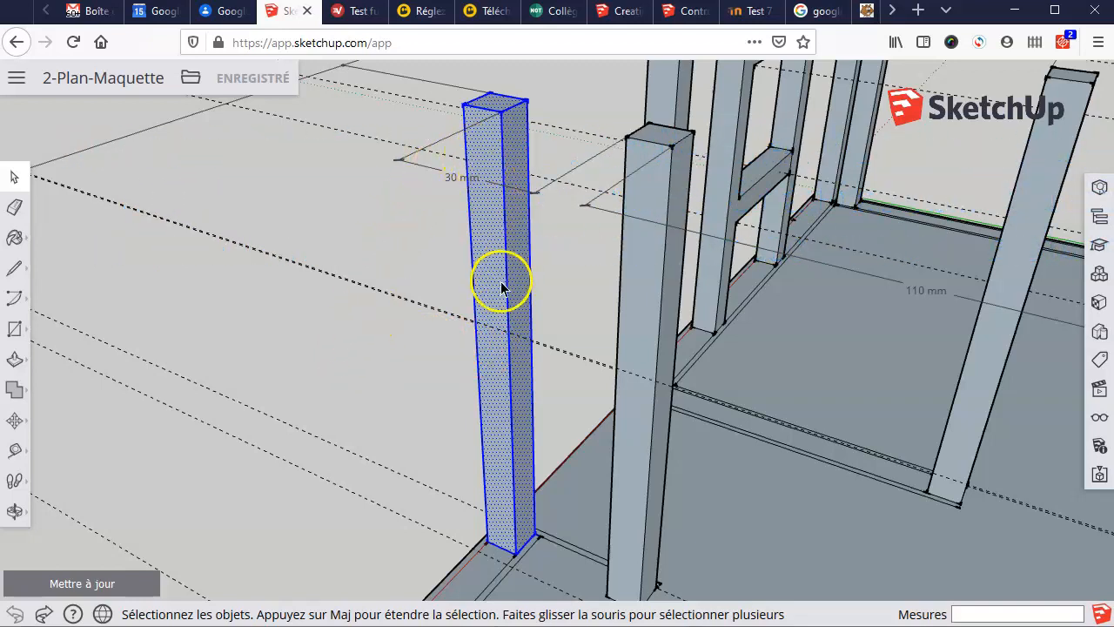
{"action": "right_click", "coordinate": [495, 358]}
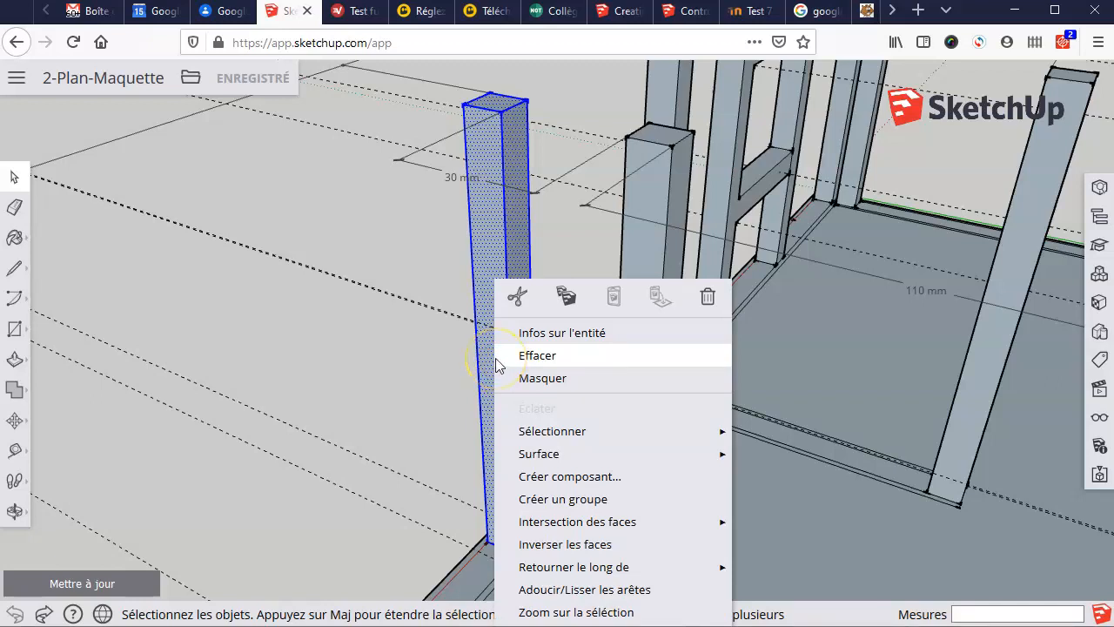
{"action": "left_click", "coordinate": [563, 498]}
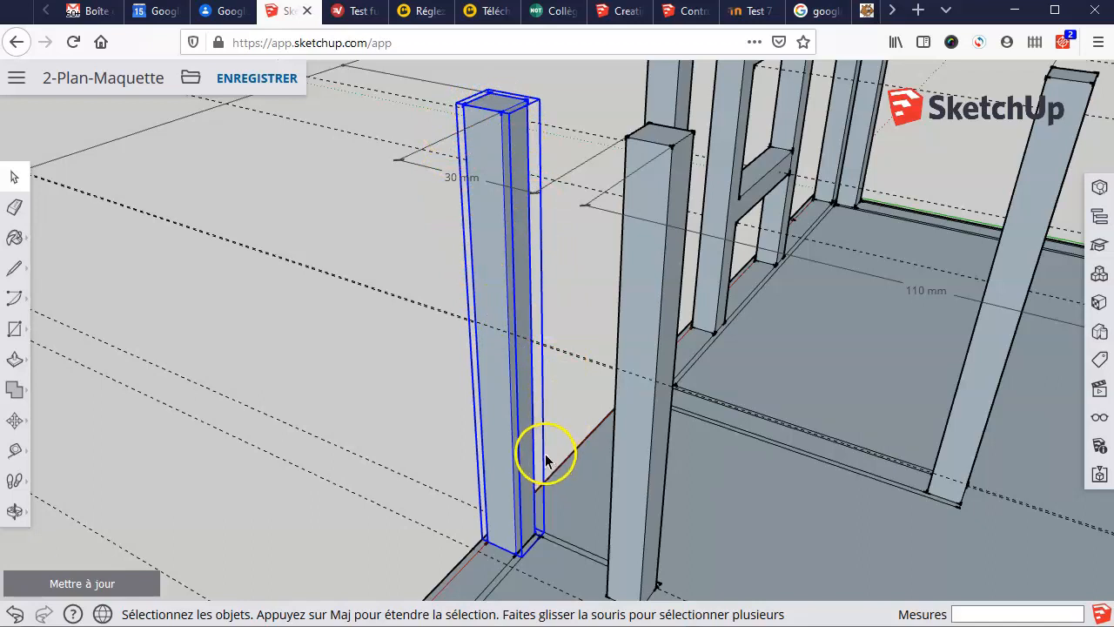
Step: Try moving the grouped doorway post about 80 mm away from the frame, and undo the move
{"action": "left_click", "coordinate": [262, 356]}
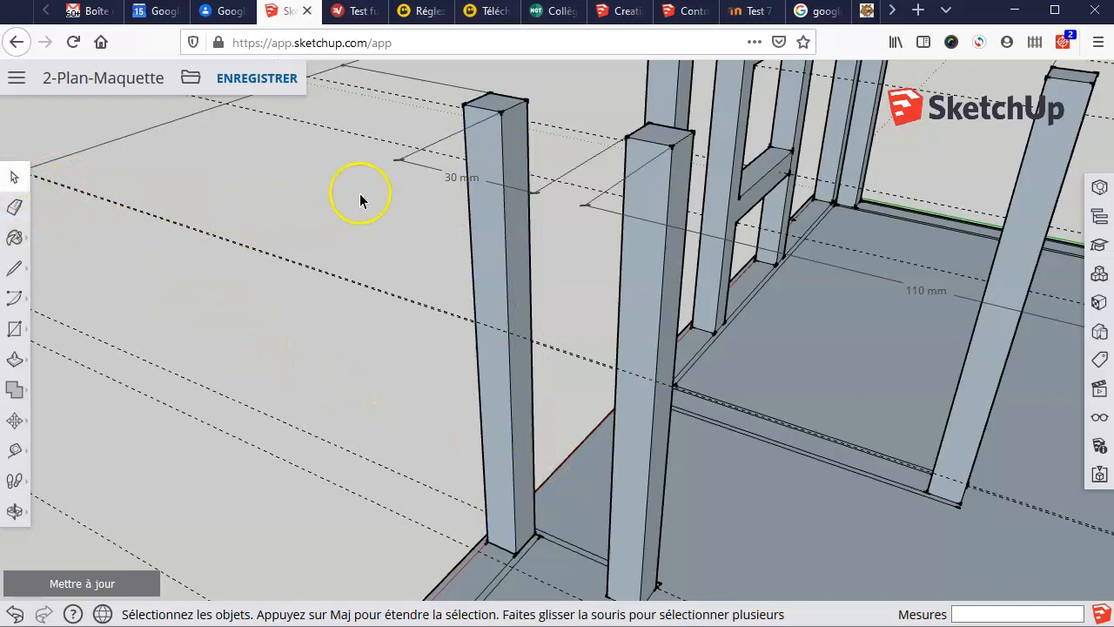
{"action": "left_click", "coordinate": [491, 240]}
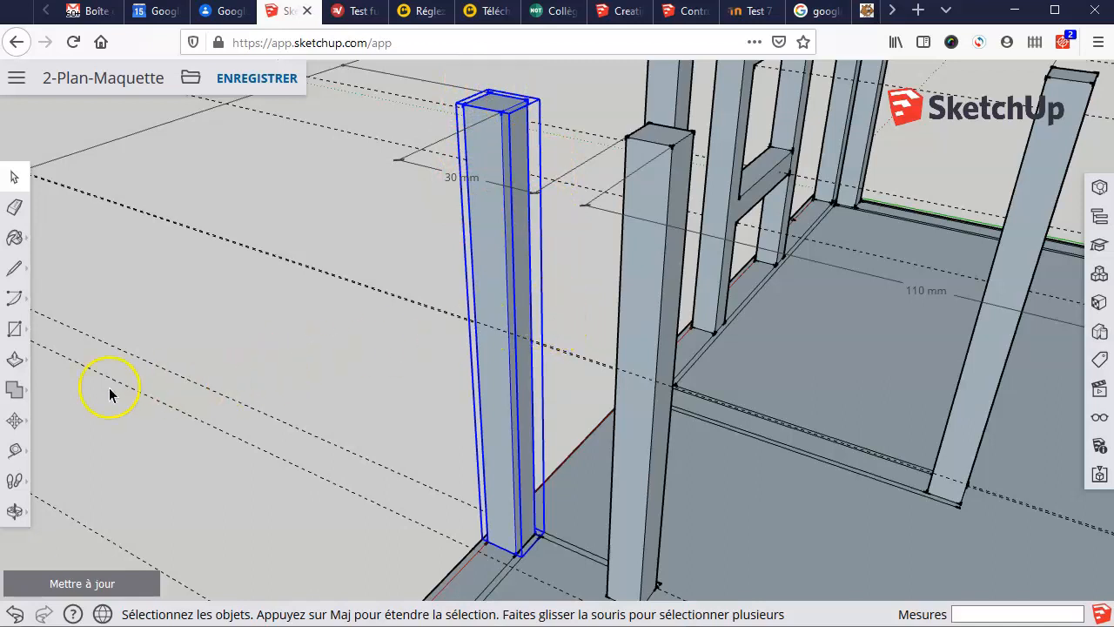
{"action": "left_click", "coordinate": [15, 423]}
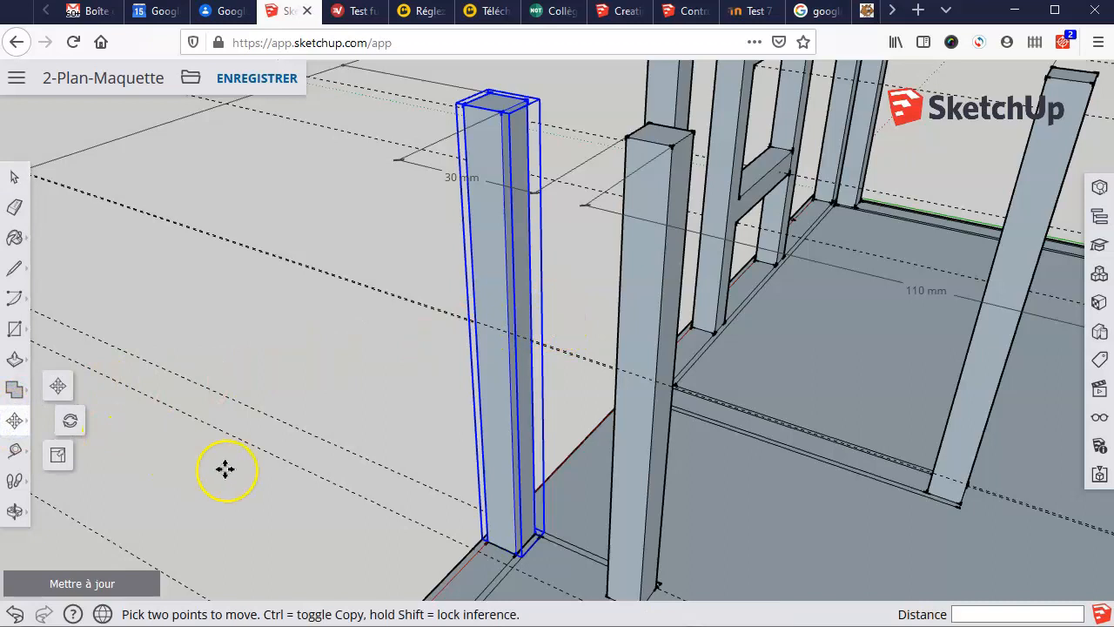
{"action": "left_click_drag", "start_coordinate": [484, 527], "coordinate": [211, 552]}
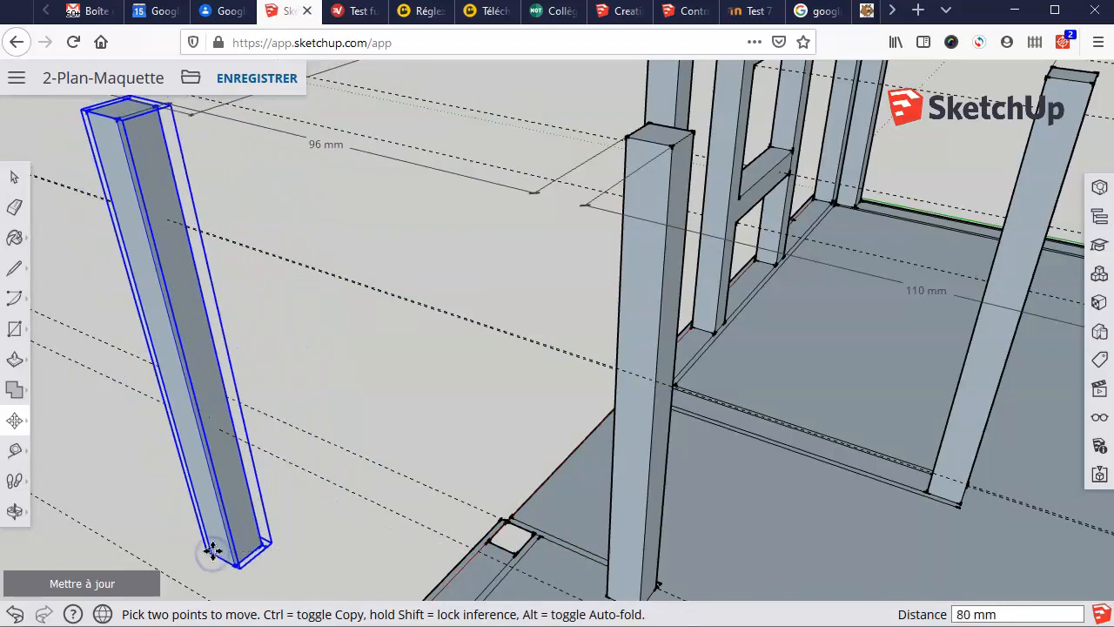
{"action": "left_click", "coordinate": [212, 551]}
{"action": "left_click", "coordinate": [261, 542]}
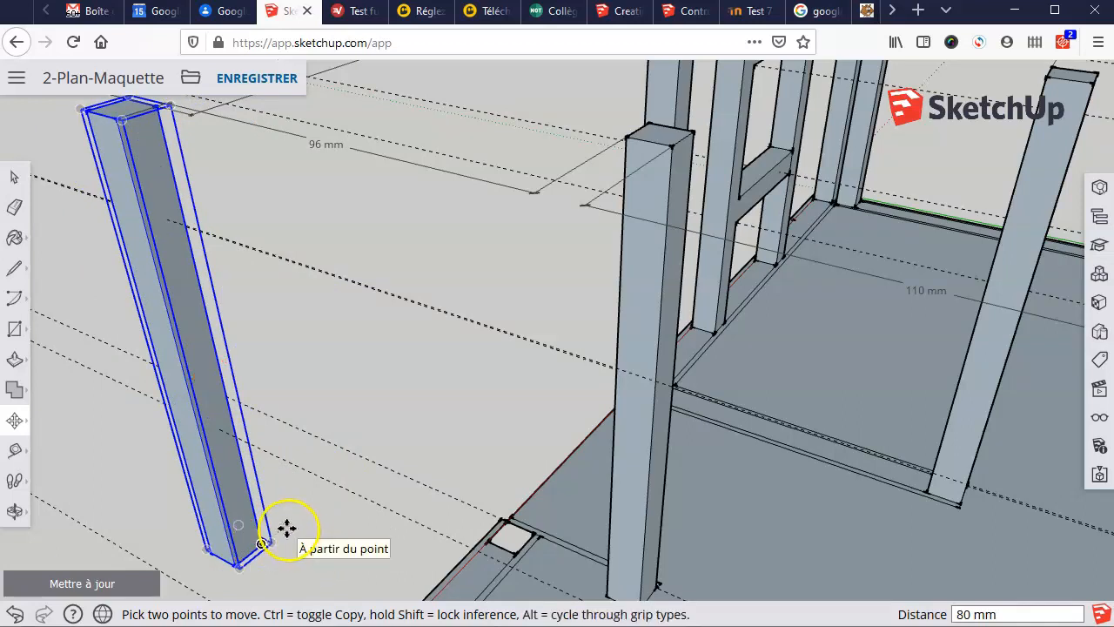
{"action": "left_click", "coordinate": [16, 613]}
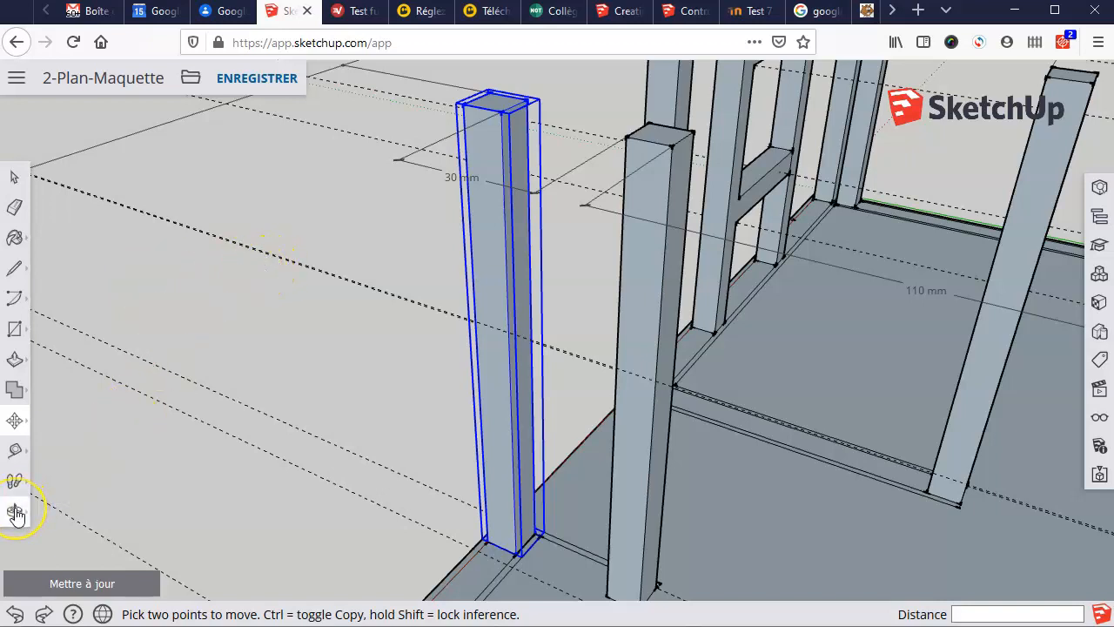
Step: Select the whole post on the other side of the doorway, next to the window frame, and make it a group
{"action": "middle_click_drag", "start_coordinate": [174, 411], "coordinate": [606, 309]}
{"action": "middle_click_drag", "start_coordinate": [715, 270], "coordinate": [706, 165]}
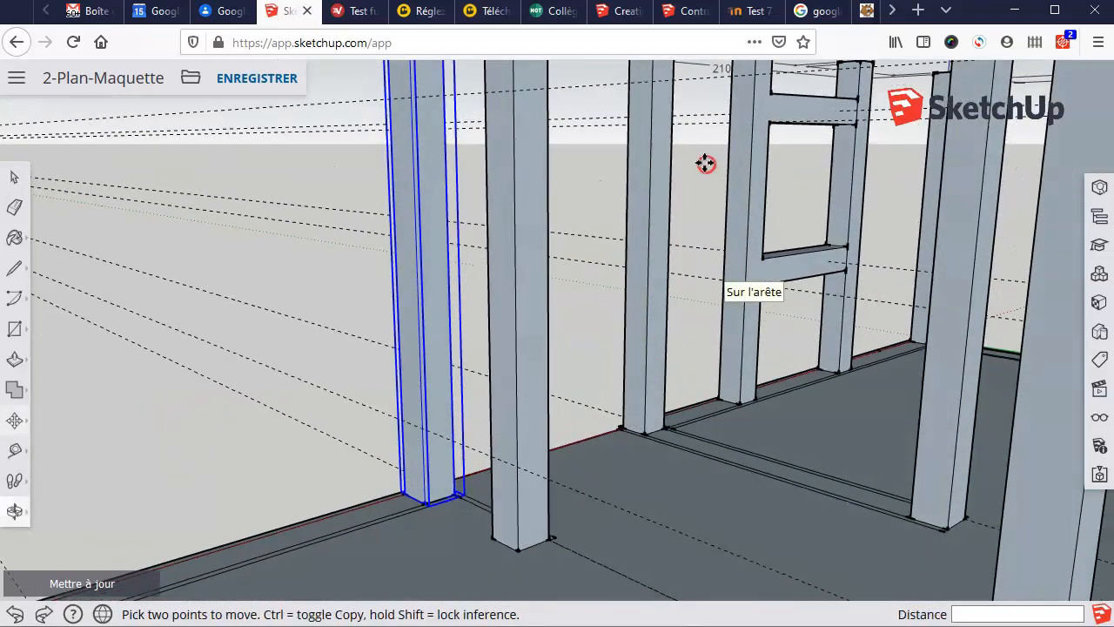
{"action": "left_click", "coordinate": [19, 515]}
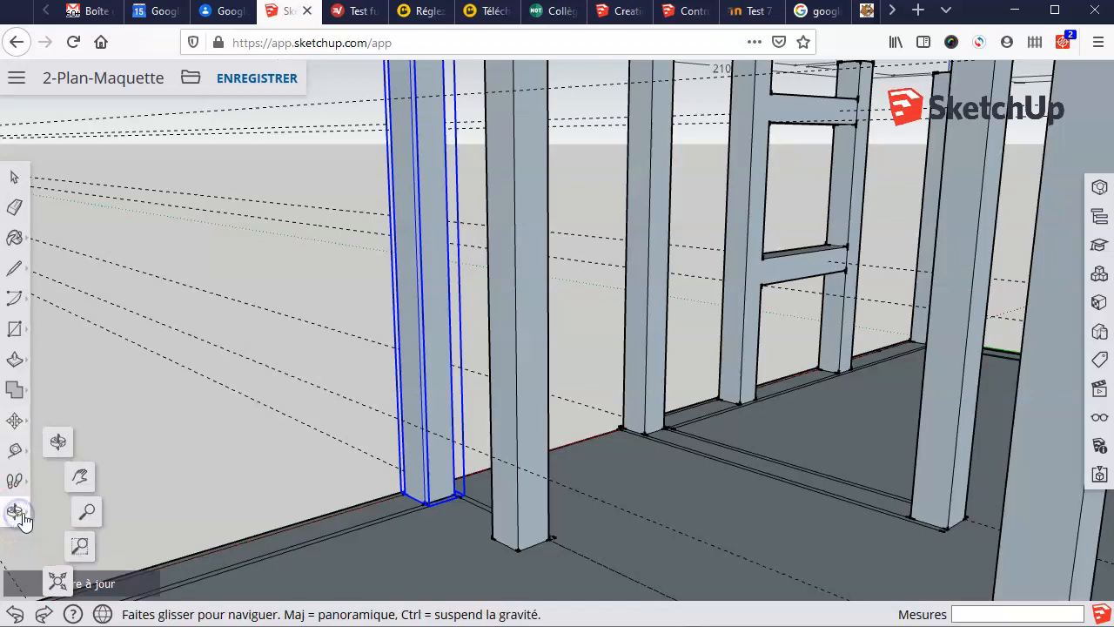
{"action": "left_click", "coordinate": [83, 476]}
{"action": "left_click_drag", "start_coordinate": [649, 196], "coordinate": [460, 314]}
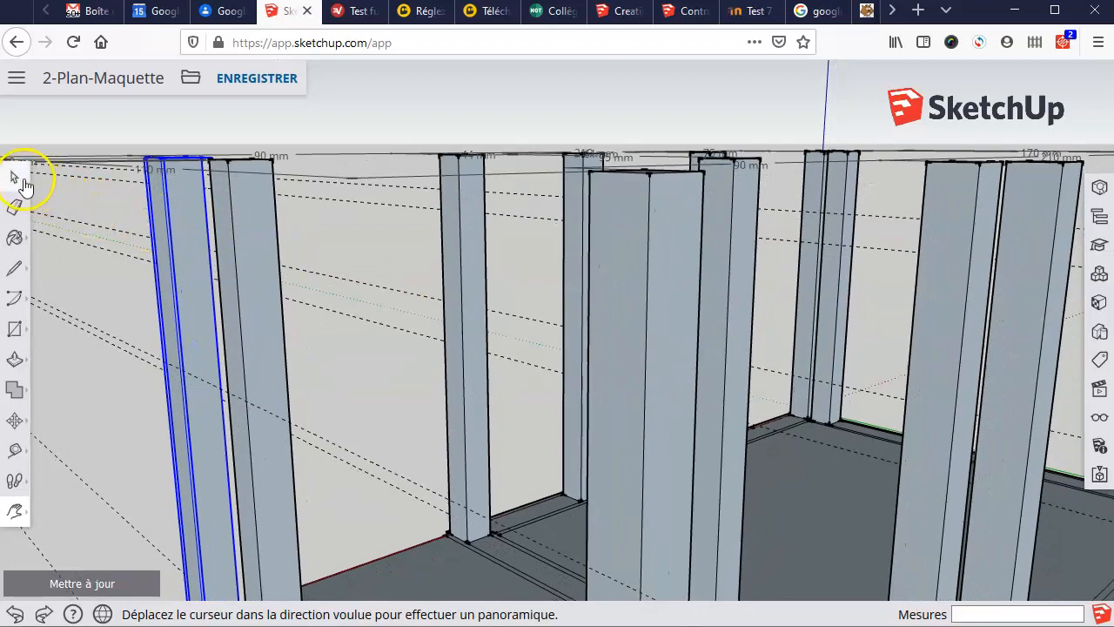
{"action": "left_click", "coordinate": [16, 181]}
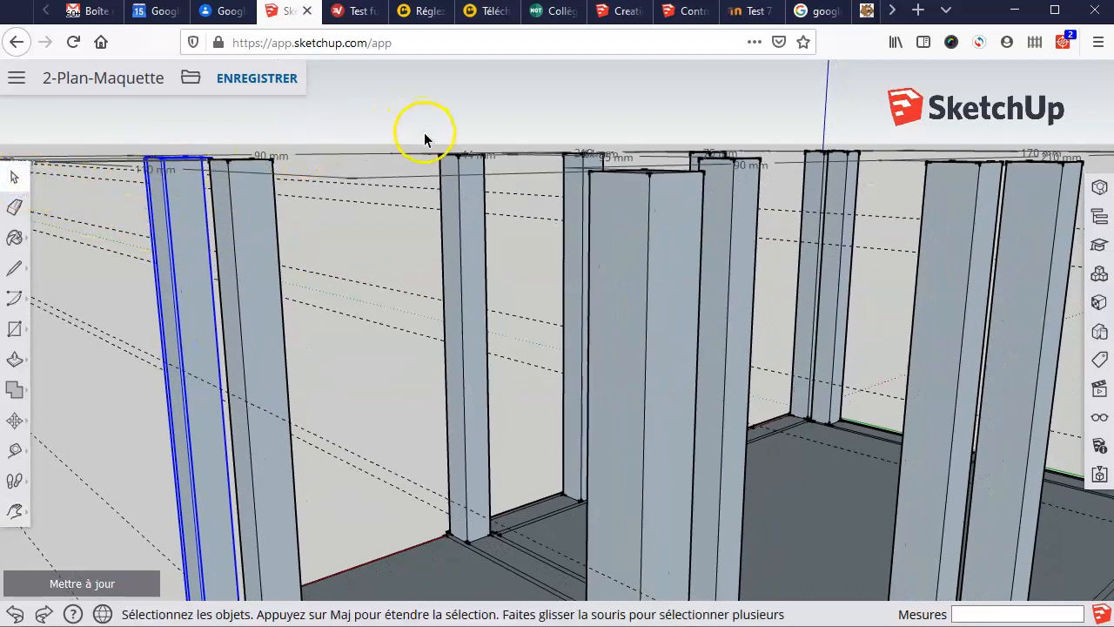
{"action": "left_click_drag", "start_coordinate": [416, 132], "coordinate": [519, 561]}
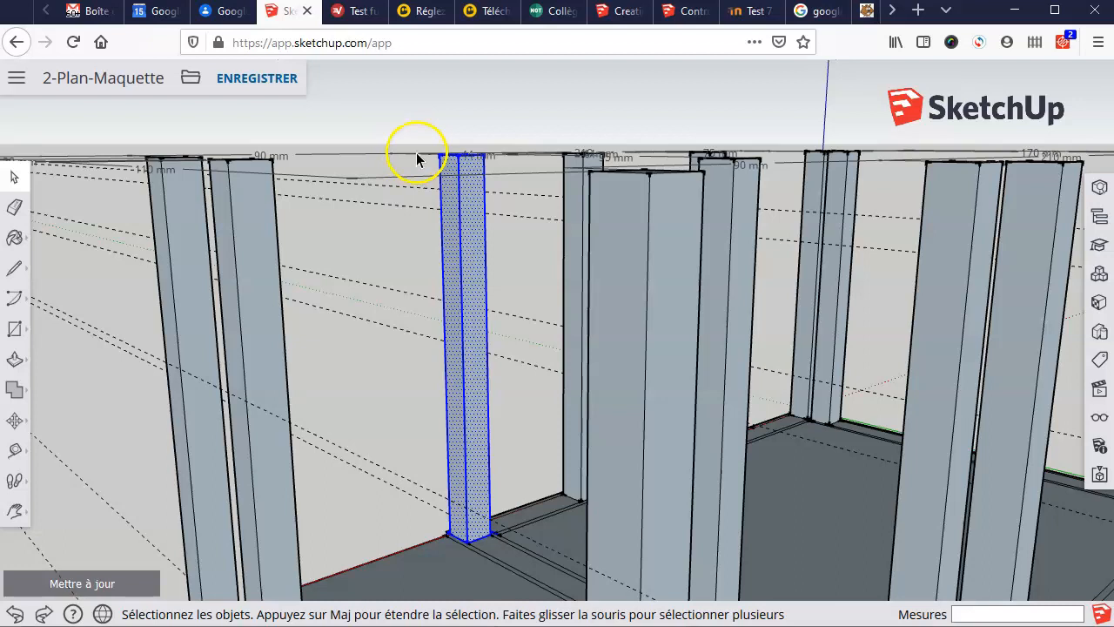
{"action": "right_click", "coordinate": [476, 446]}
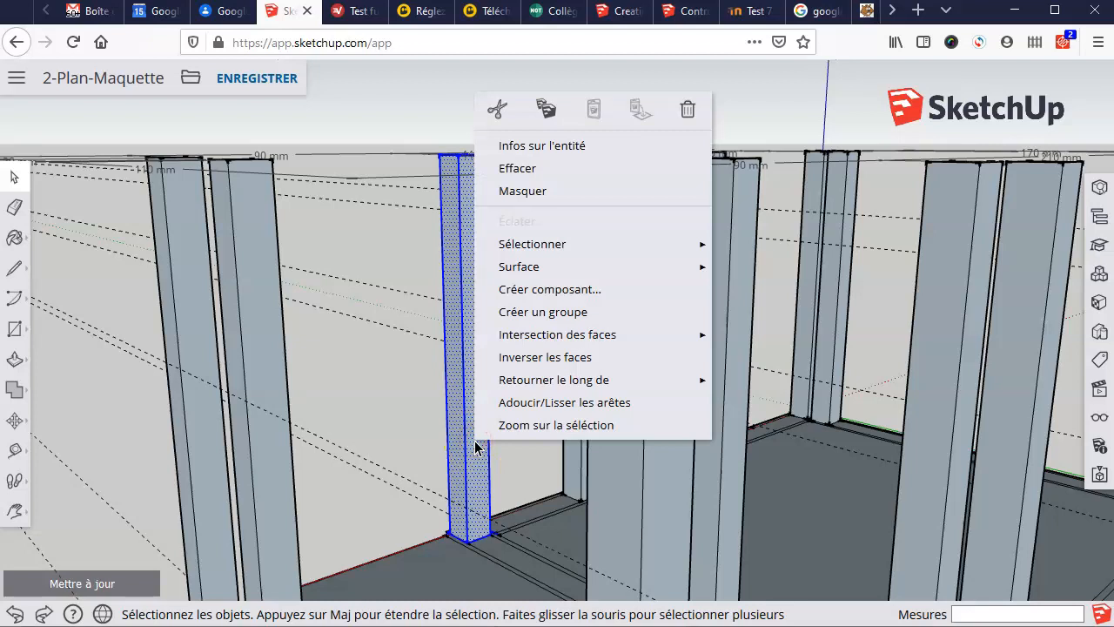
{"action": "left_click", "coordinate": [550, 312]}
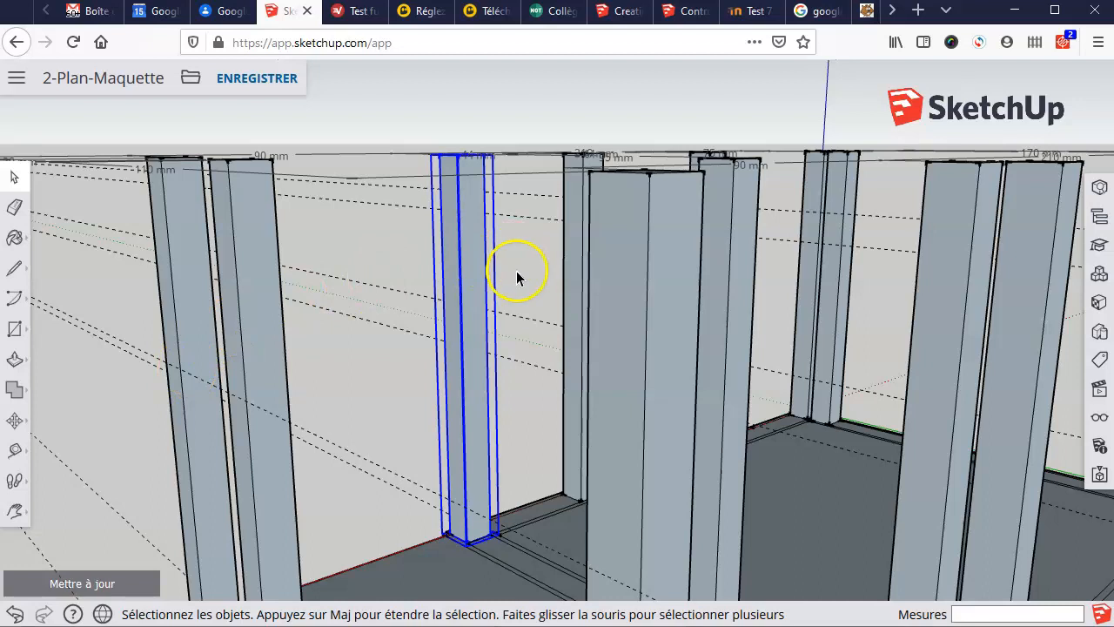
Step: Bring the window frame into clear view from the interior side and save the model with its grouped posts
{"action": "scroll", "coordinate": [508, 277], "scroll_direction": "down", "scroll_amount": 5}
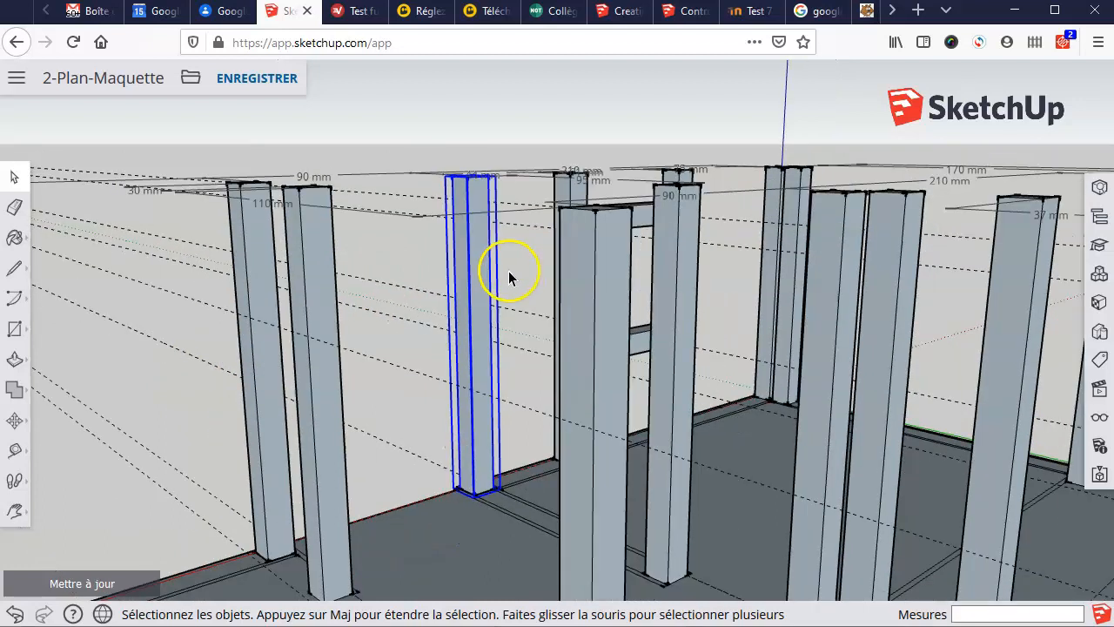
{"action": "left_click", "coordinate": [18, 513]}
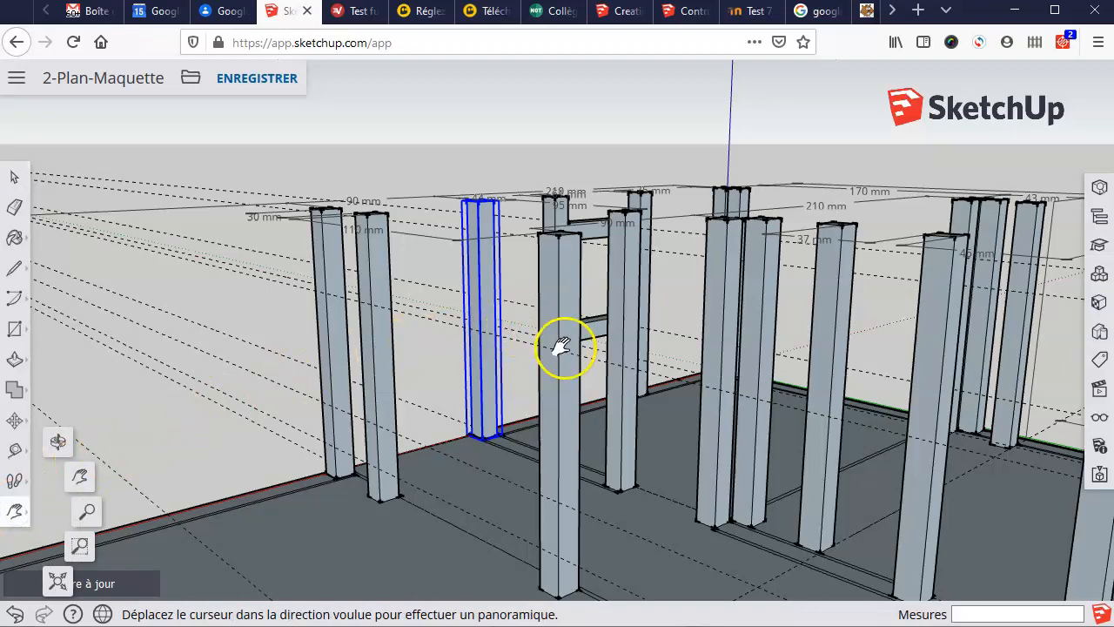
{"action": "left_click_drag", "start_coordinate": [601, 348], "coordinate": [212, 424]}
{"action": "key", "text": "o"}
{"action": "key", "text": "h"}
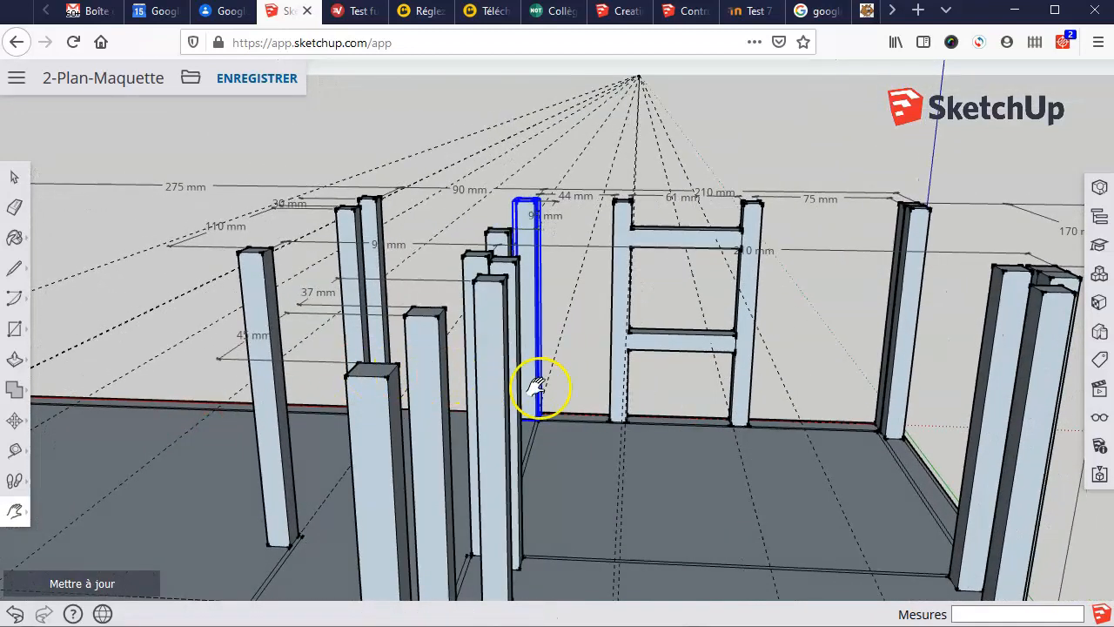
{"action": "left_click_drag", "start_coordinate": [762, 339], "coordinate": [676, 336]}
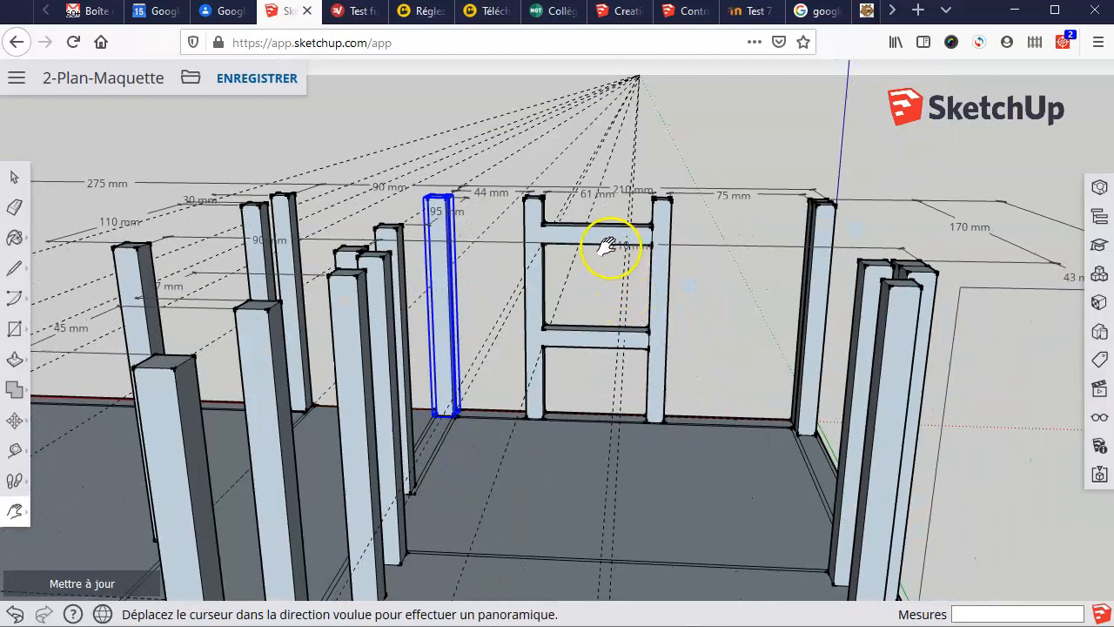
{"action": "scroll", "coordinate": [609, 249], "scroll_direction": "up", "scroll_amount": 3}
{"action": "scroll", "coordinate": [607, 244], "scroll_direction": "up", "scroll_amount": 2}
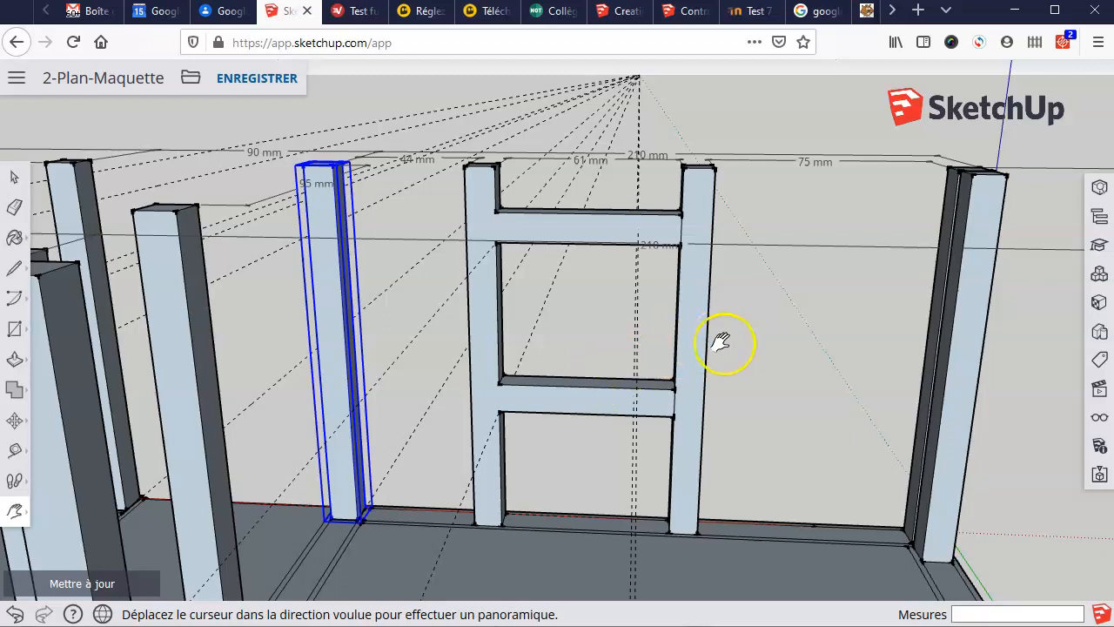
{"action": "key", "text": "ctrl+s"}
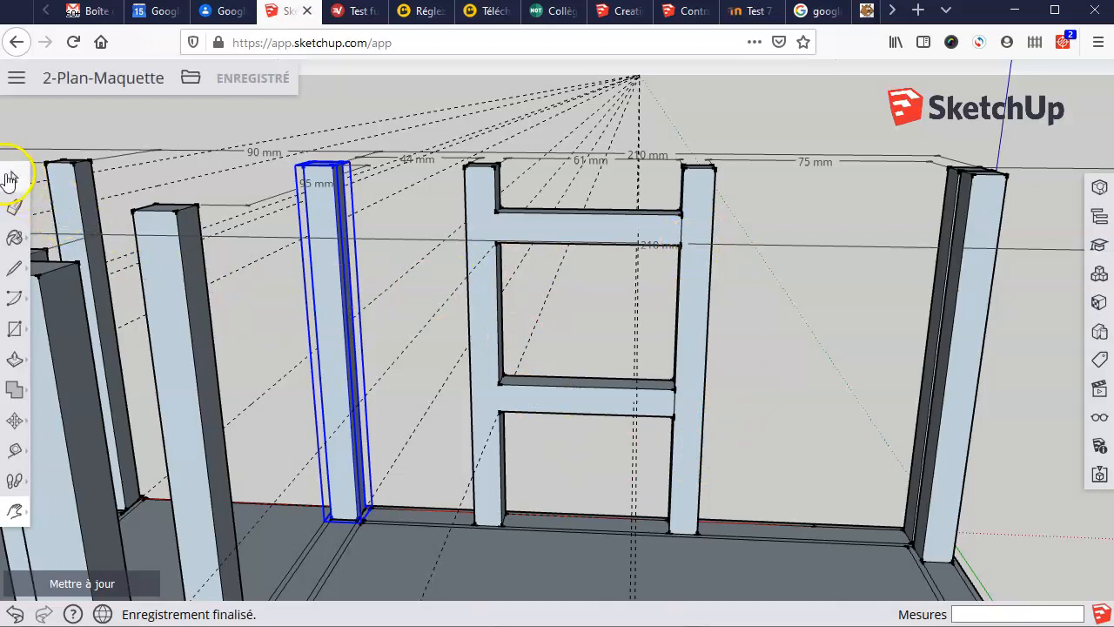
Step: Select the whole window frame, including its two posts, crossbars and 61 mm dimension, and make it a group
{"action": "left_click", "coordinate": [15, 178]}
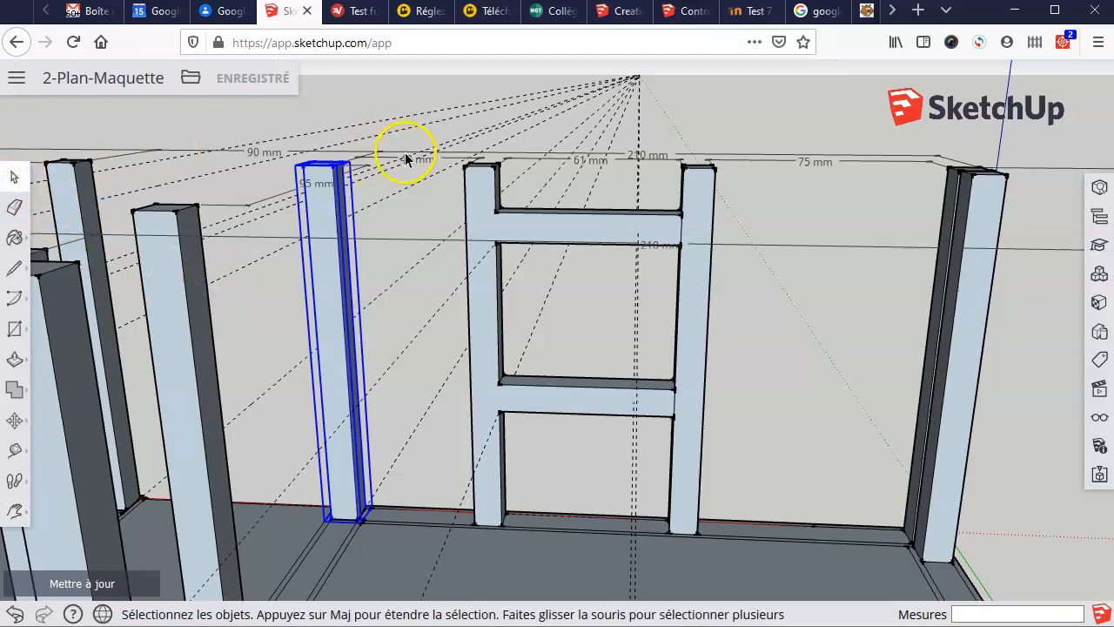
{"action": "left_click_drag", "start_coordinate": [444, 139], "coordinate": [741, 560]}
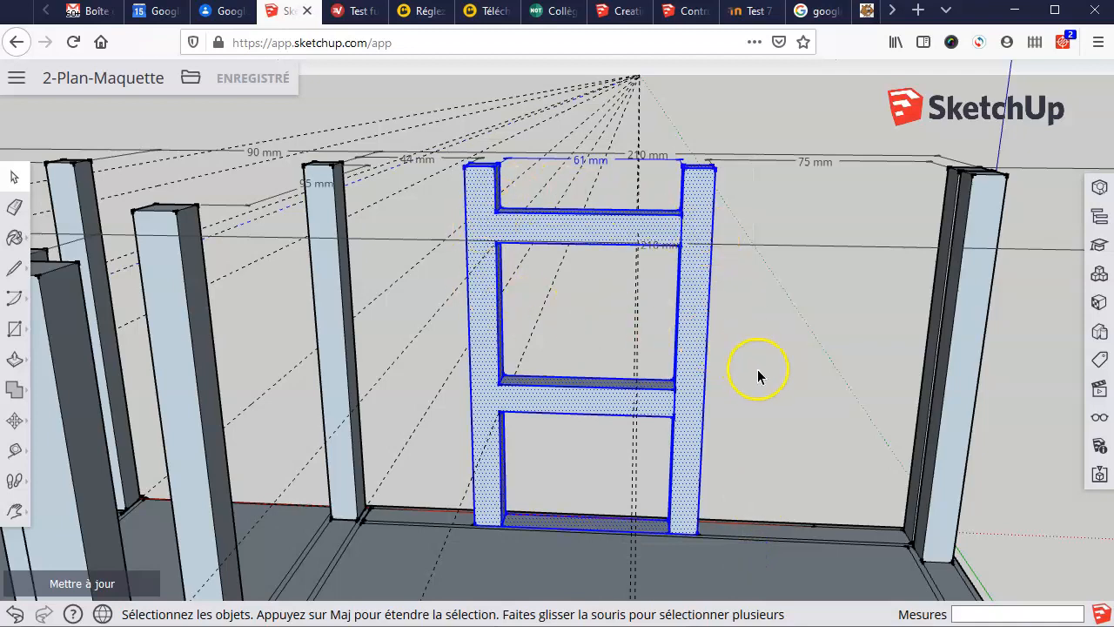
{"action": "key", "text": "o"}
{"action": "left_click_drag", "start_coordinate": [800, 353], "coordinate": [840, 388]}
{"action": "key", "text": "space"}
{"action": "middle_click_drag", "start_coordinate": [565, 423], "coordinate": [739, 450]}
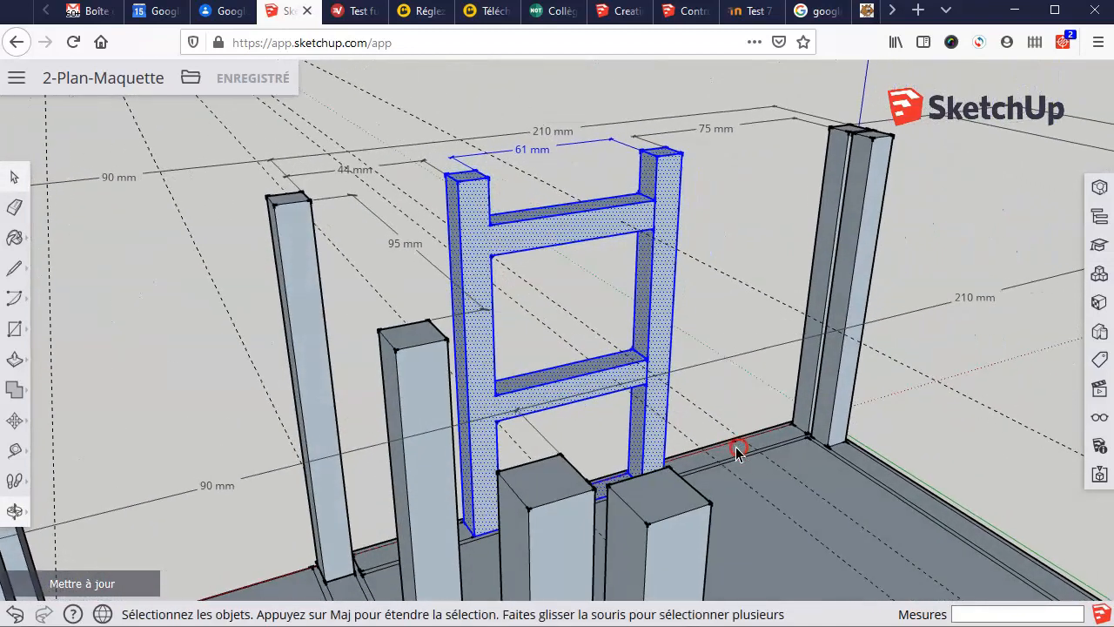
{"action": "right_click", "coordinate": [664, 275]}
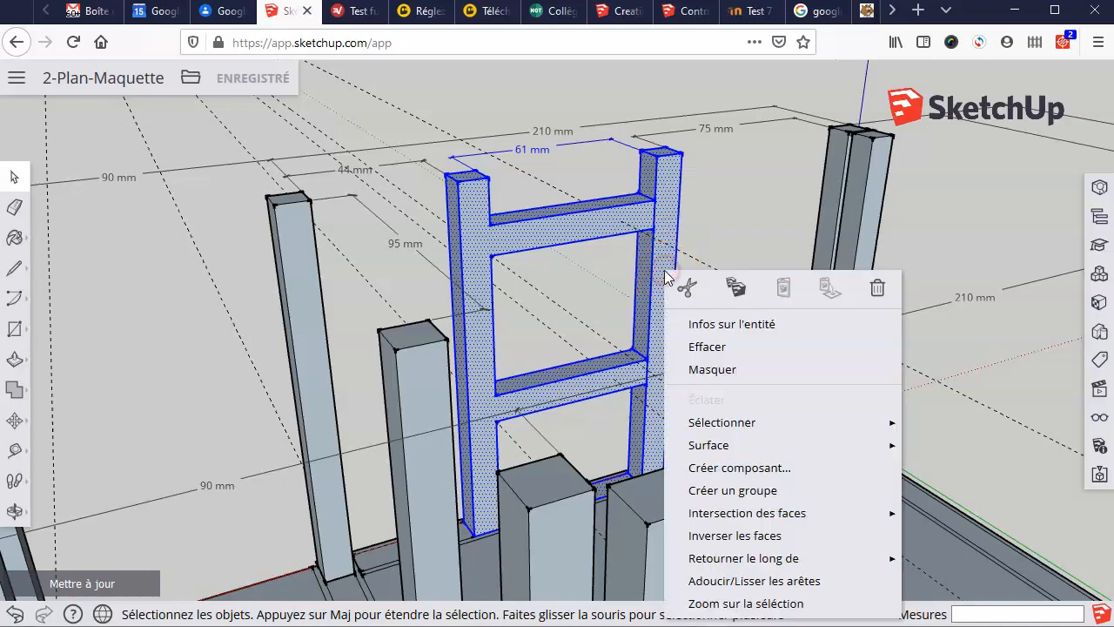
{"action": "left_click", "coordinate": [743, 492]}
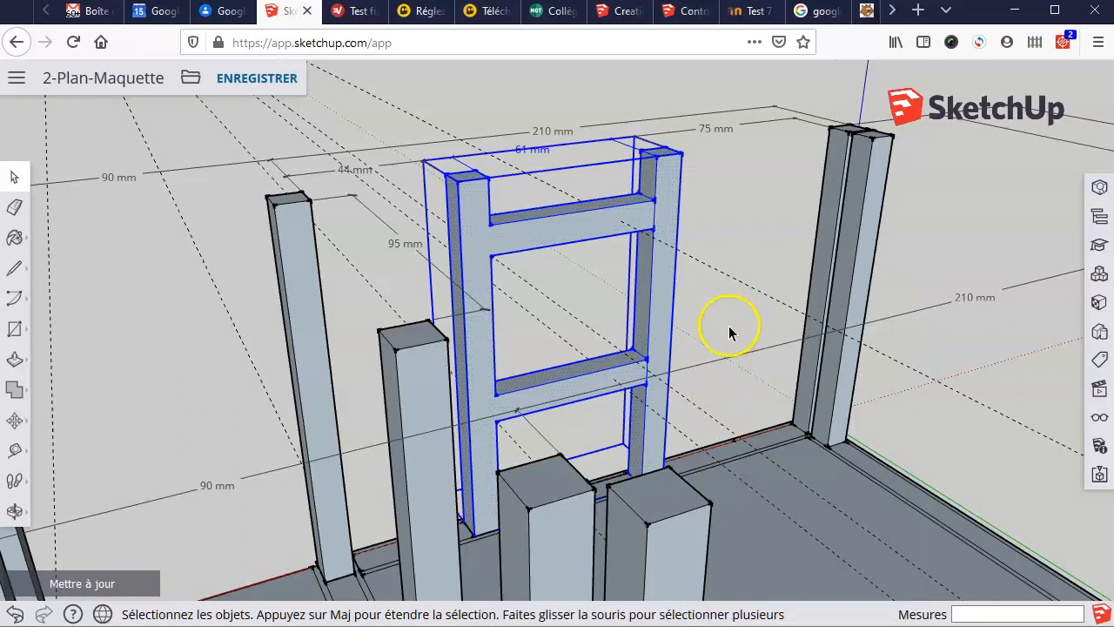
Step: Try moving the grouped window frame by its bottom corner about 131 mm across the floor, and undo the move
{"action": "left_click", "coordinate": [15, 420]}
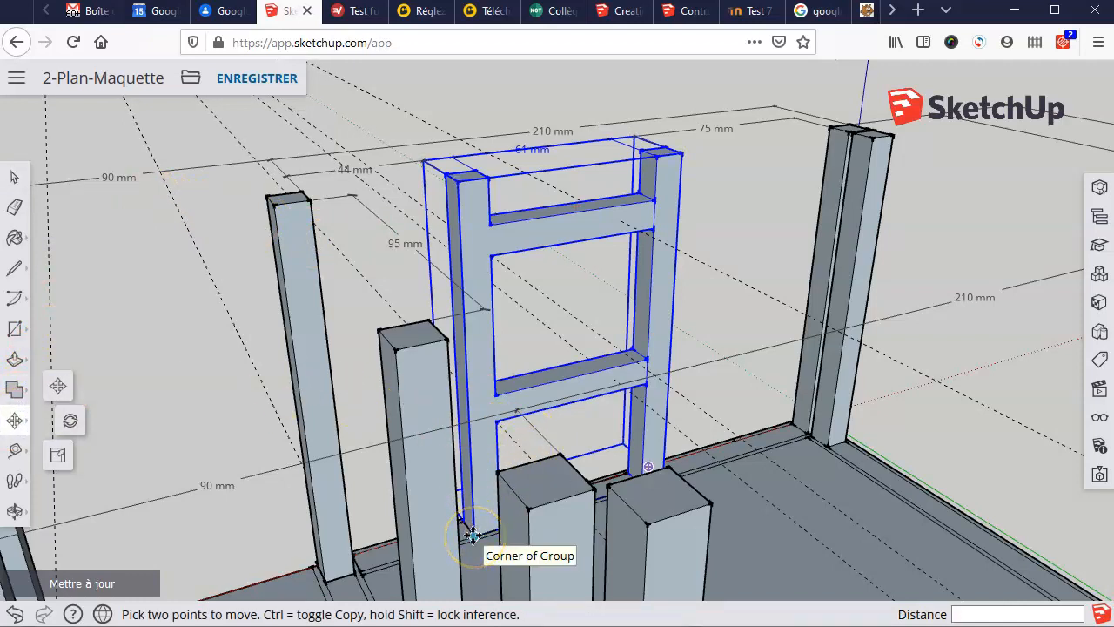
{"action": "left_click", "coordinate": [472, 536]}
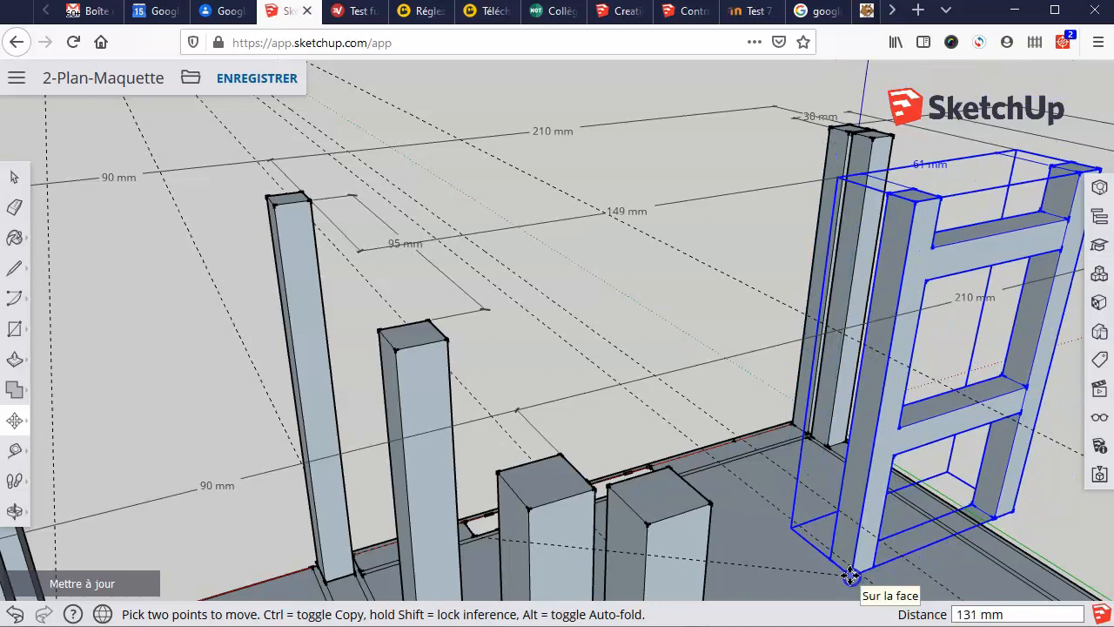
{"action": "left_click", "coordinate": [850, 574]}
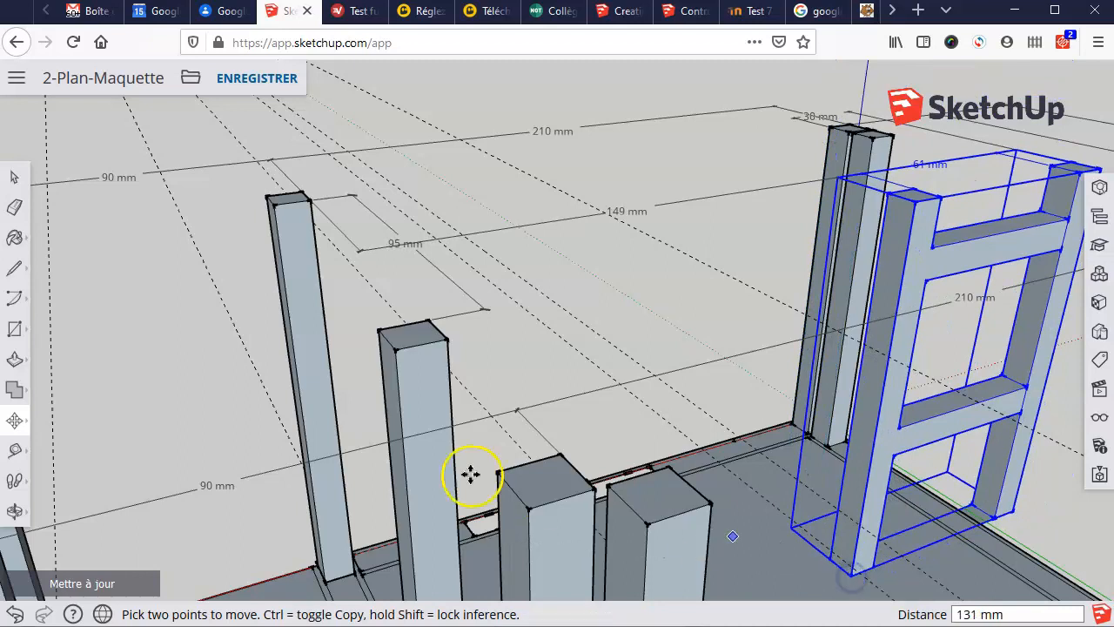
{"action": "left_click", "coordinate": [15, 615]}
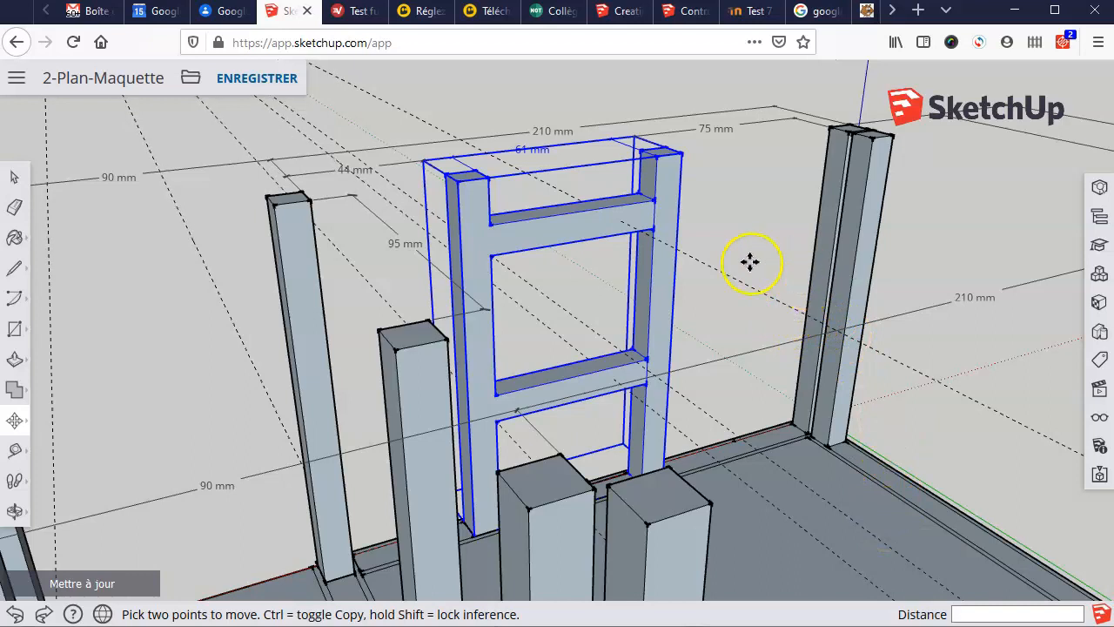
Step: Select both adjoining corner posts beyond the window frame in full and make them a single group
{"action": "key", "text": "space"}
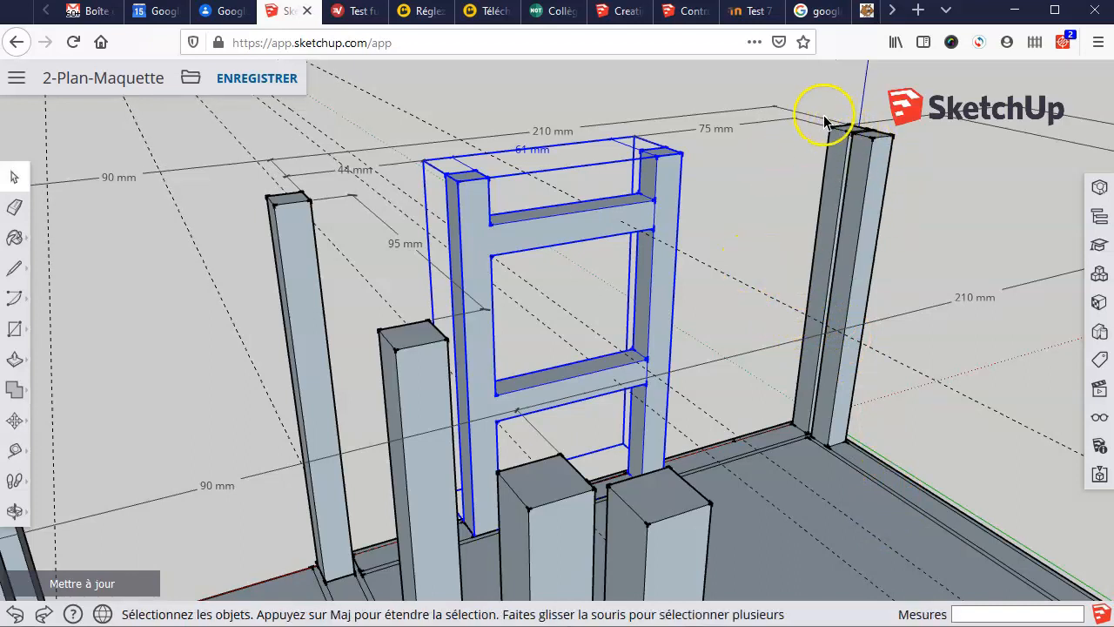
{"action": "left_click_drag", "start_coordinate": [793, 104], "coordinate": [947, 474]}
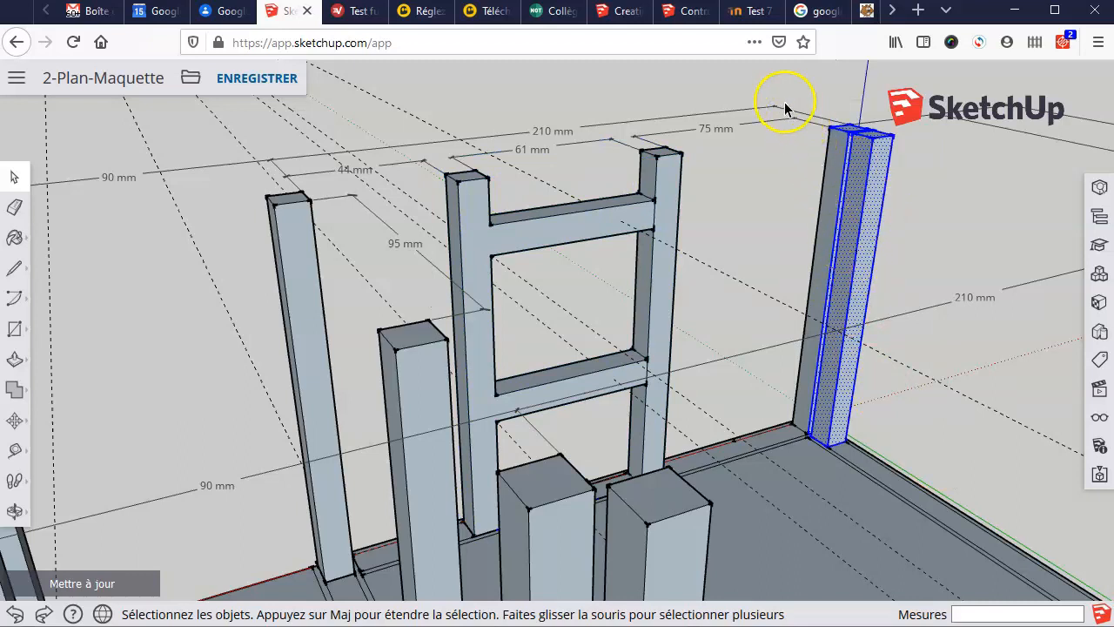
{"action": "left_click_drag", "start_coordinate": [779, 124], "coordinate": [979, 480]}
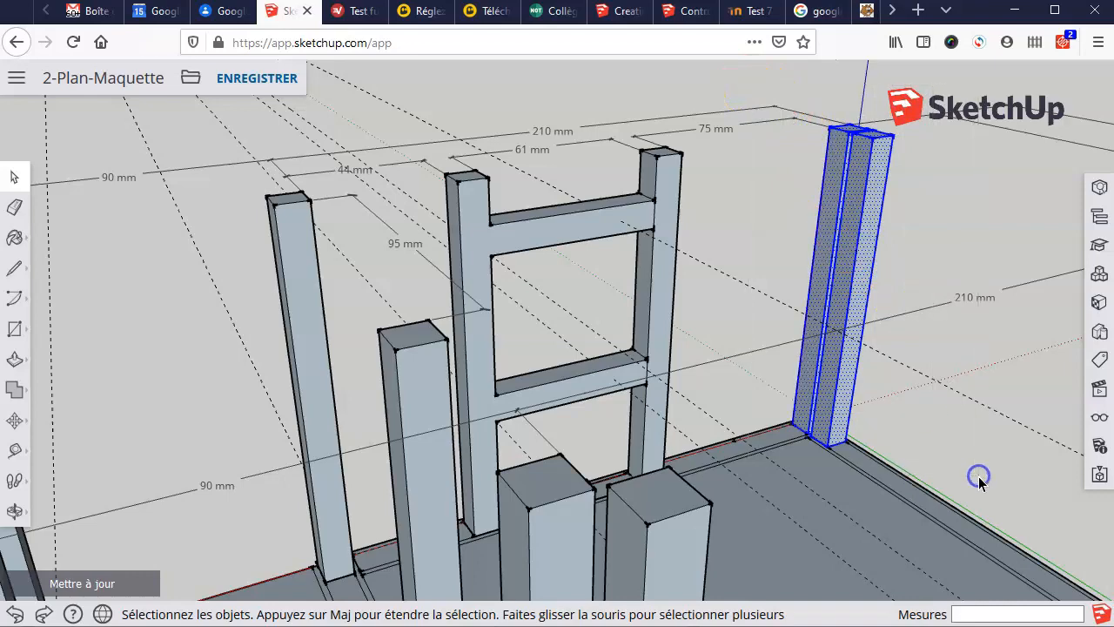
{"action": "middle_click_drag", "start_coordinate": [719, 336], "coordinate": [748, 327]}
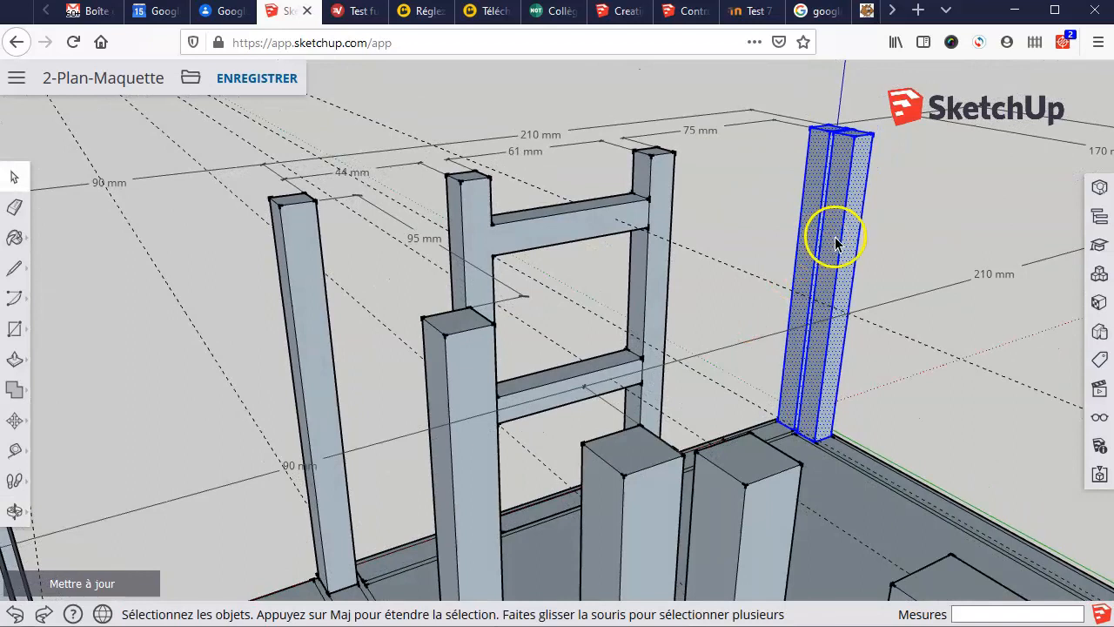
{"action": "right_click", "coordinate": [835, 236]}
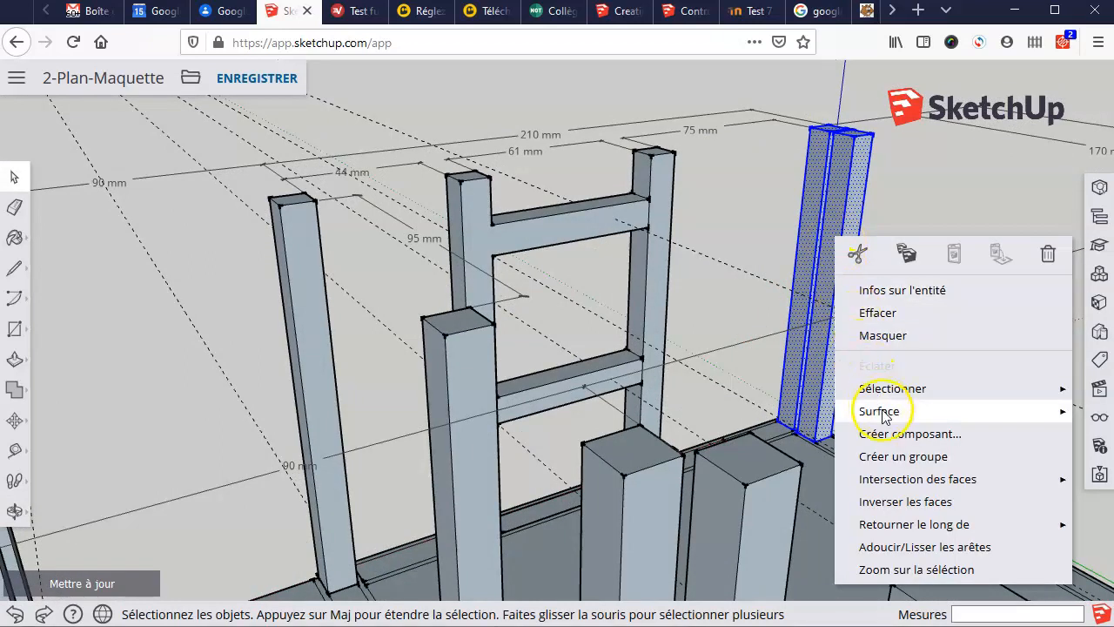
{"action": "left_click", "coordinate": [914, 457]}
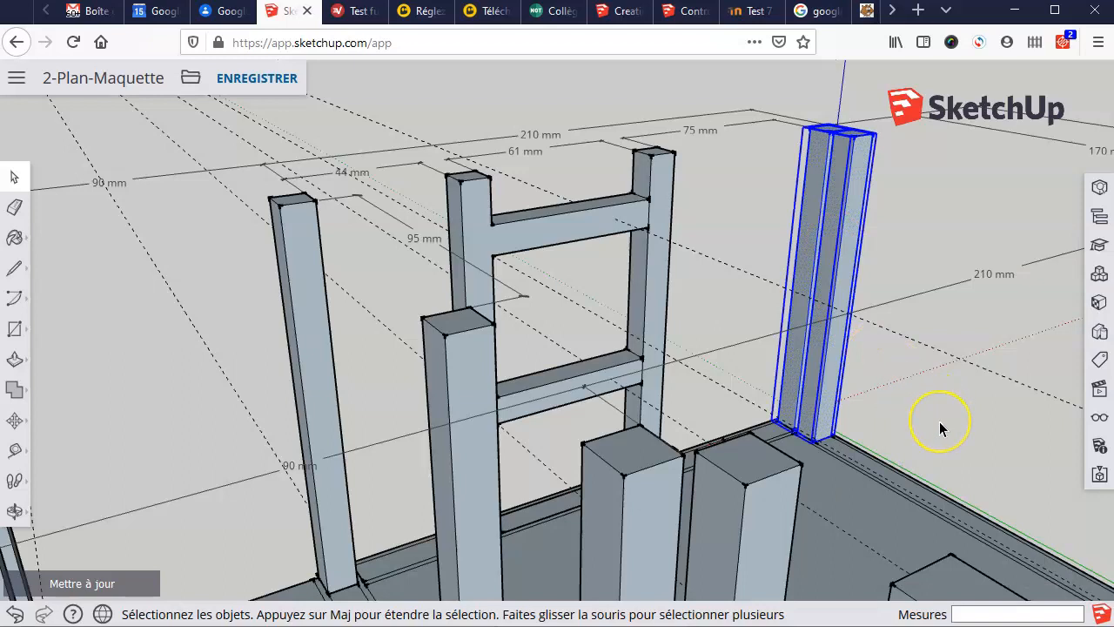
Step: Check which pieces select as one object by picking the window frame, the doorway post, the corner posts and the nearest interior post
{"action": "left_click", "coordinate": [661, 212]}
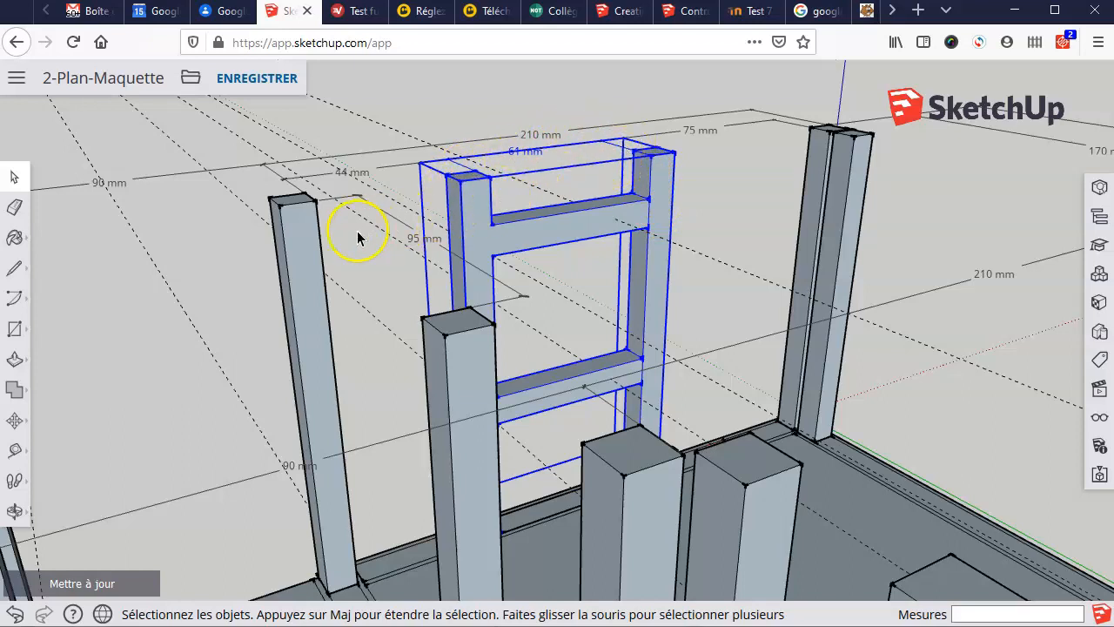
{"action": "left_click", "coordinate": [305, 255]}
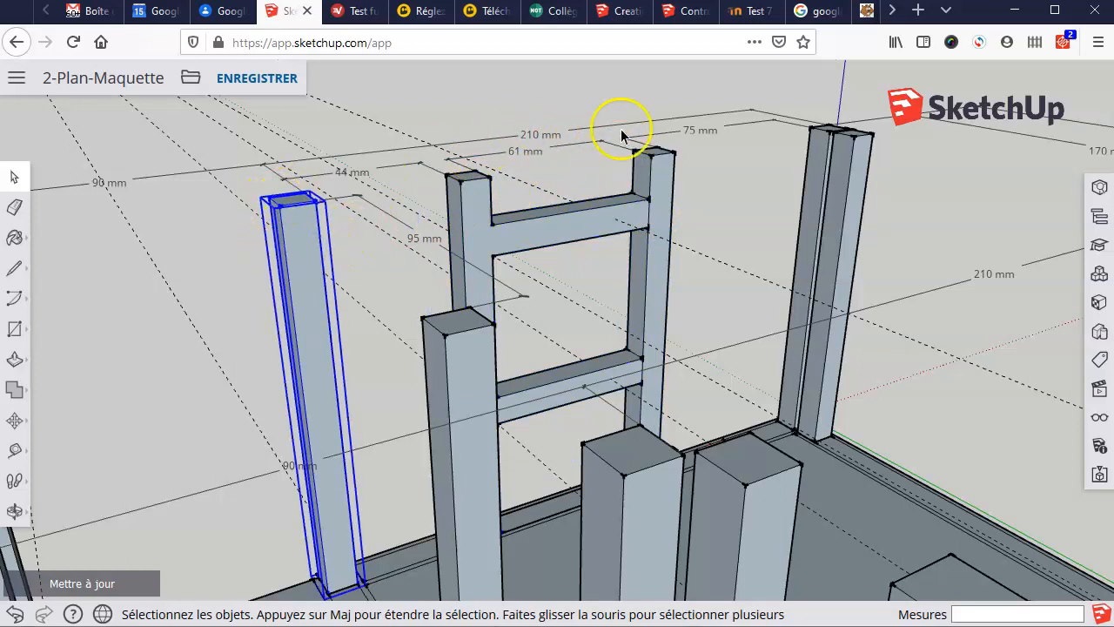
{"action": "left_click", "coordinate": [821, 190]}
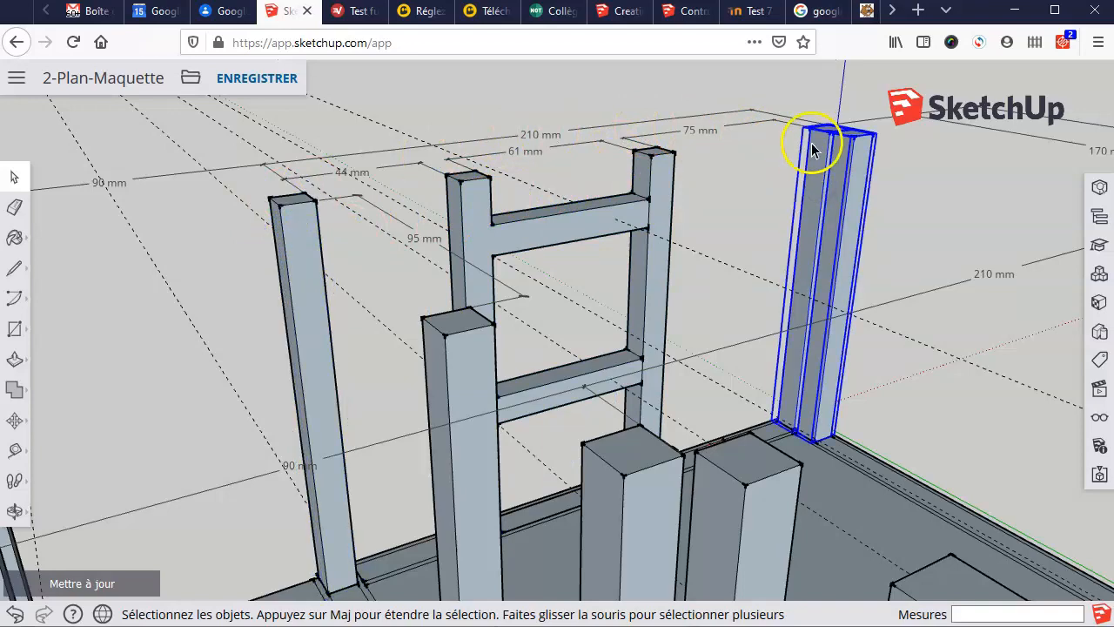
{"action": "left_click", "coordinate": [469, 407]}
{"action": "middle_click_drag", "start_coordinate": [469, 407], "coordinate": [774, 320], "text": "shift"}
{"action": "middle_click_drag", "start_coordinate": [355, 406], "coordinate": [542, 378]}
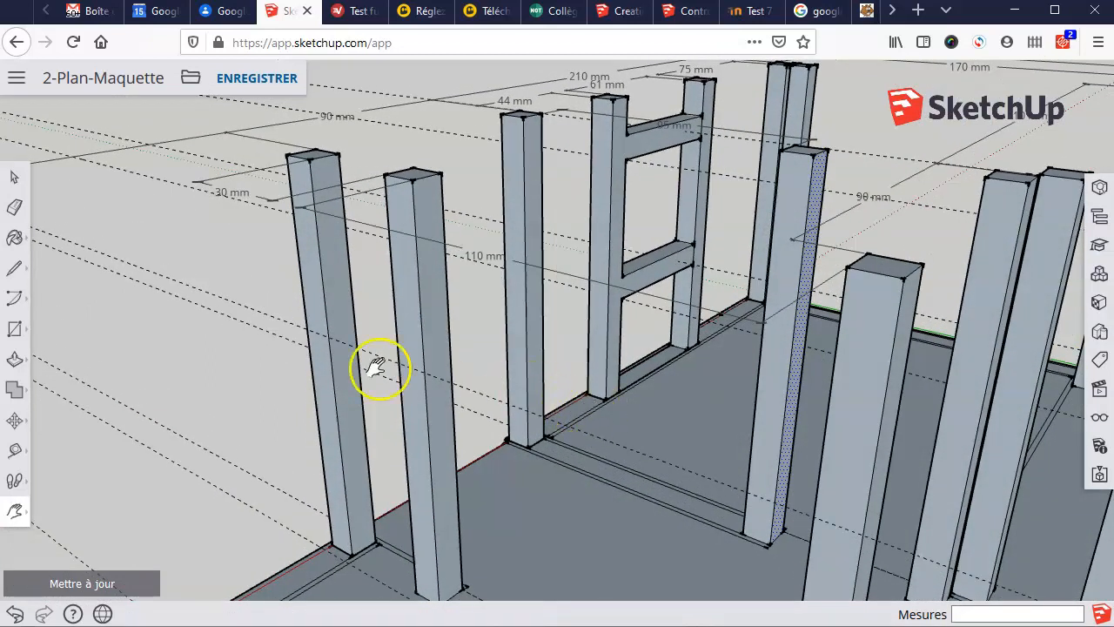
{"action": "left_click", "coordinate": [15, 176]}
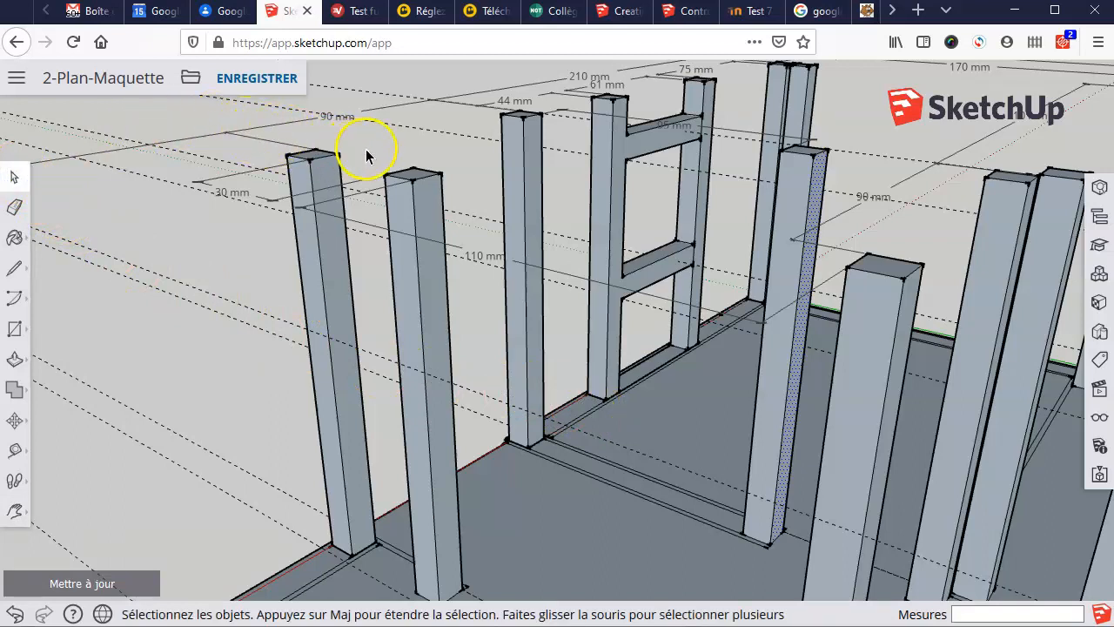
{"action": "left_click_drag", "start_coordinate": [364, 137], "coordinate": [506, 620]}
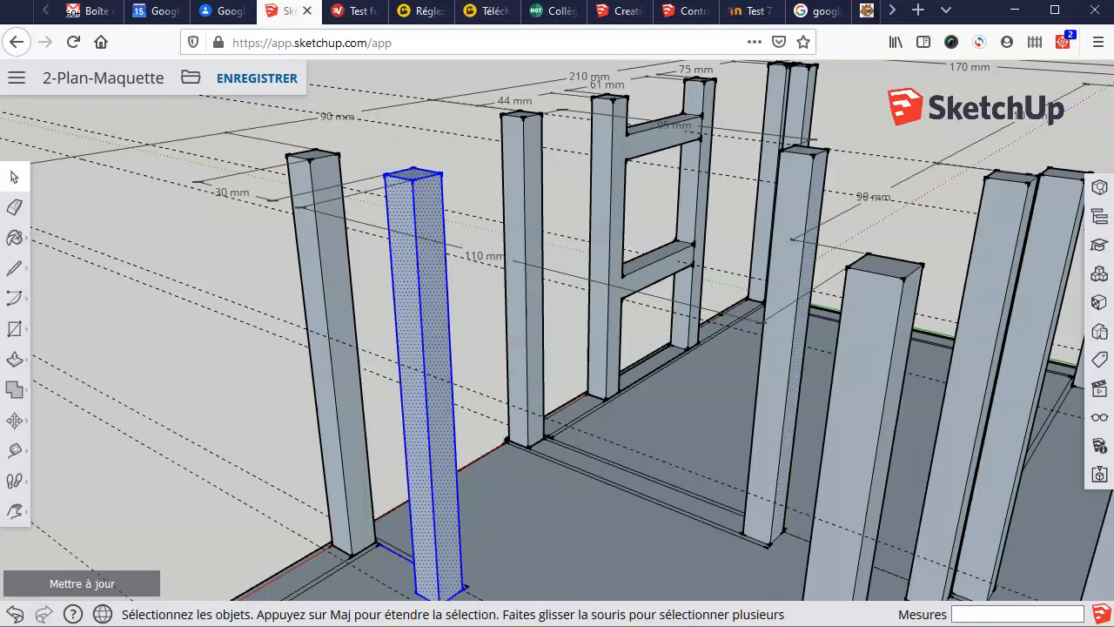
{"action": "scroll", "coordinate": [542, 540], "scroll_direction": "down", "scroll_amount": 2}
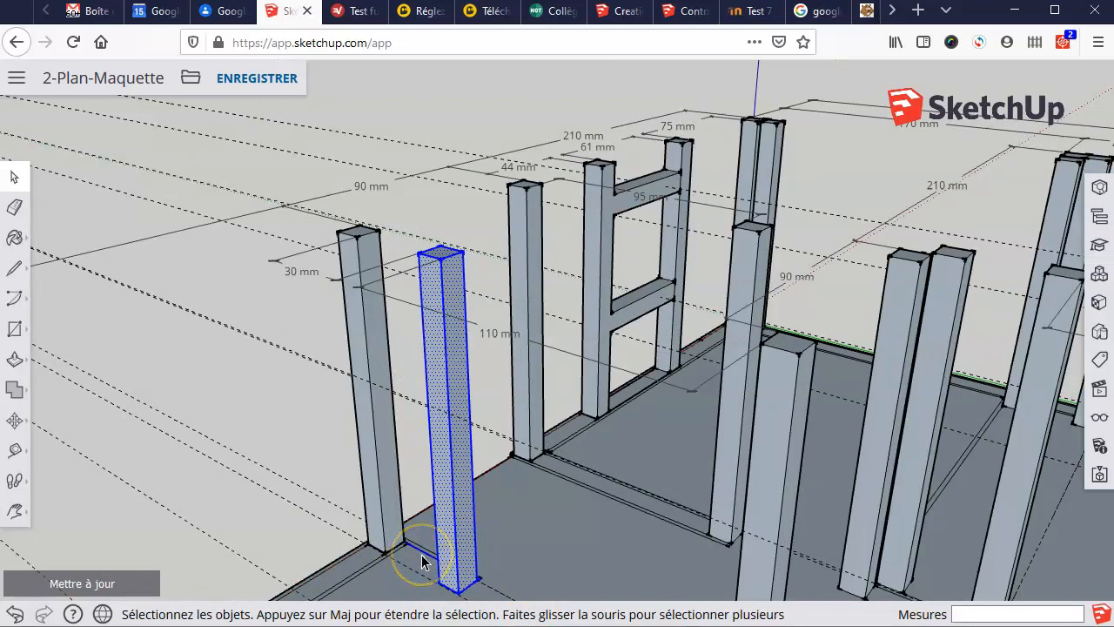
{"action": "scroll", "coordinate": [420, 570], "scroll_direction": "up", "scroll_amount": 5}
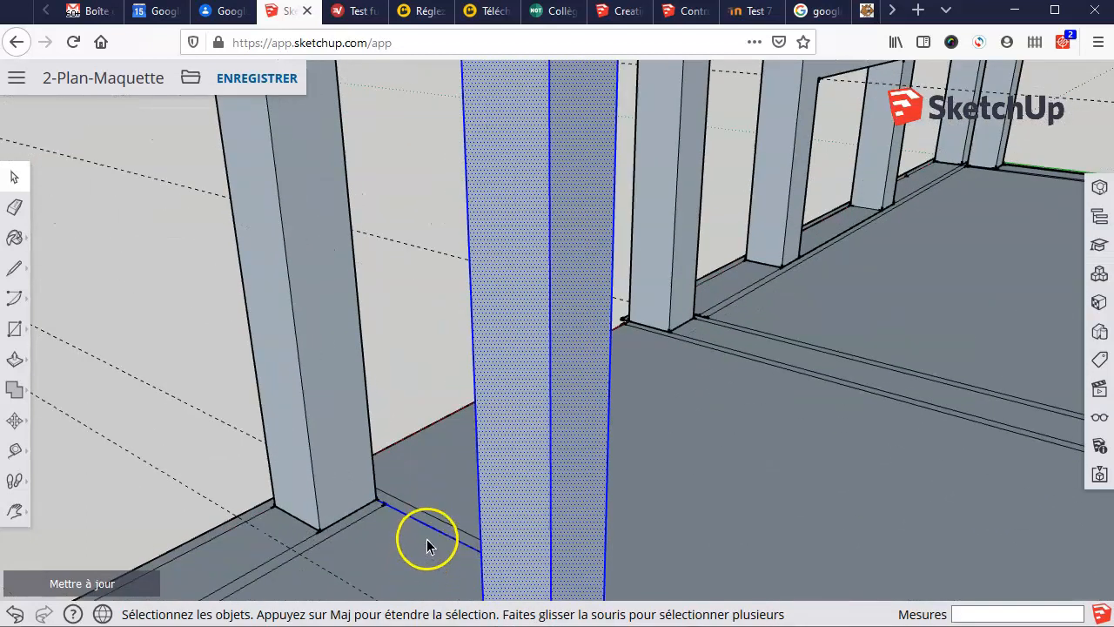
{"action": "scroll", "coordinate": [428, 530], "scroll_direction": "down", "scroll_amount": 2}
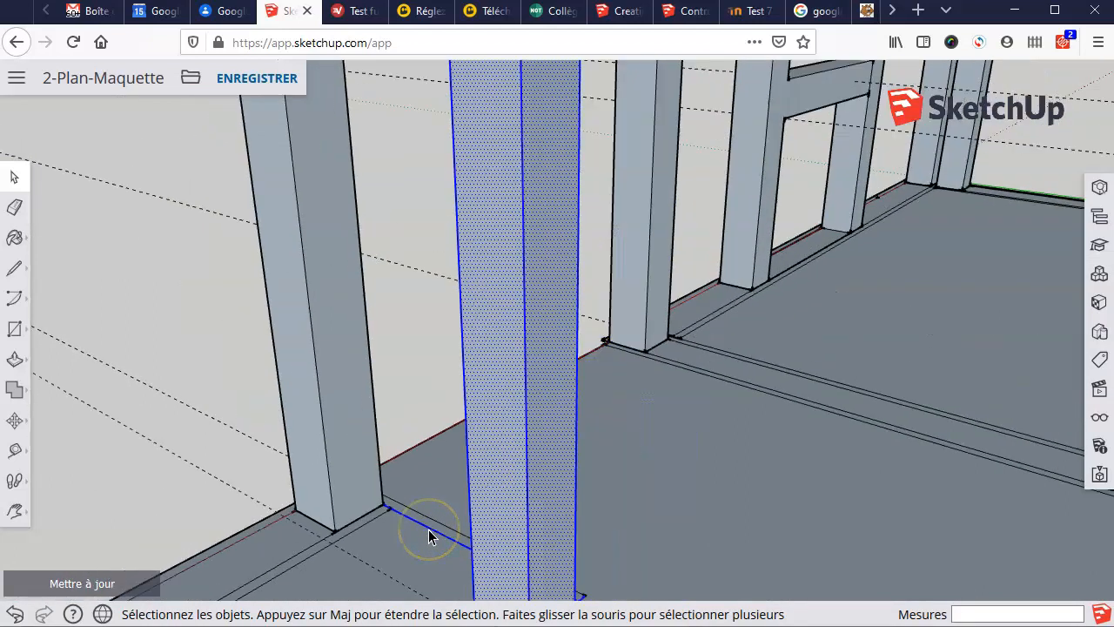
{"action": "scroll", "coordinate": [474, 582], "scroll_direction": "down", "scroll_amount": 1}
{"action": "scroll", "coordinate": [474, 582], "scroll_direction": "down", "scroll_amount": 1}
{"action": "scroll", "coordinate": [428, 566], "scroll_direction": "down", "scroll_amount": 2}
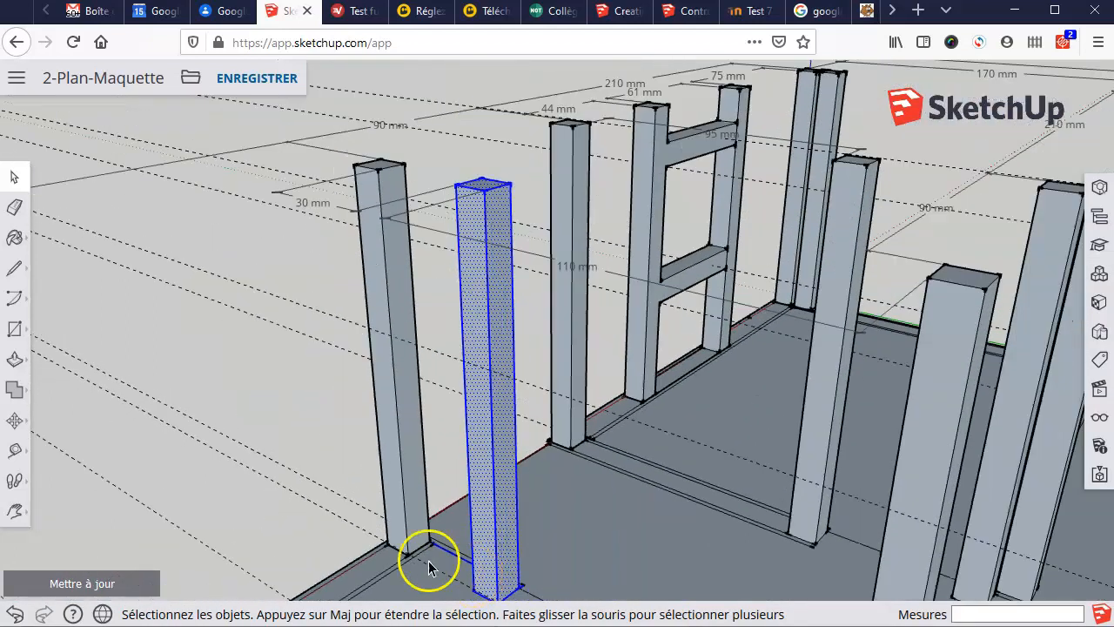
{"action": "left_click", "coordinate": [198, 352]}
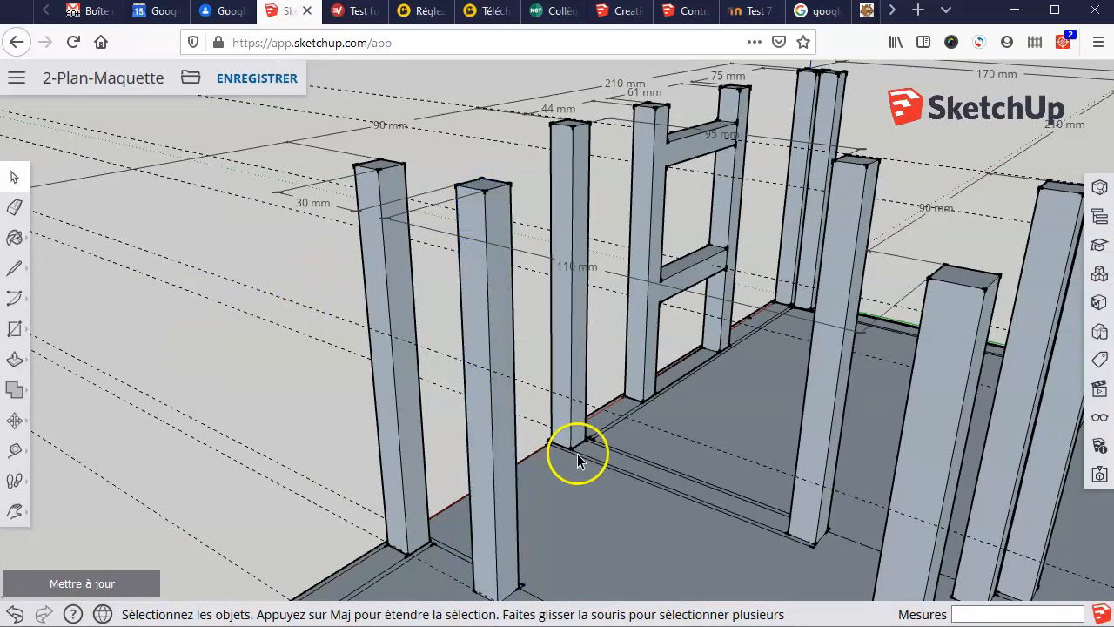
Step: From the interior side, select the whole inner post of the pair beside the 30 mm dimension
{"action": "scroll", "coordinate": [577, 455], "scroll_direction": "down", "scroll_amount": 2}
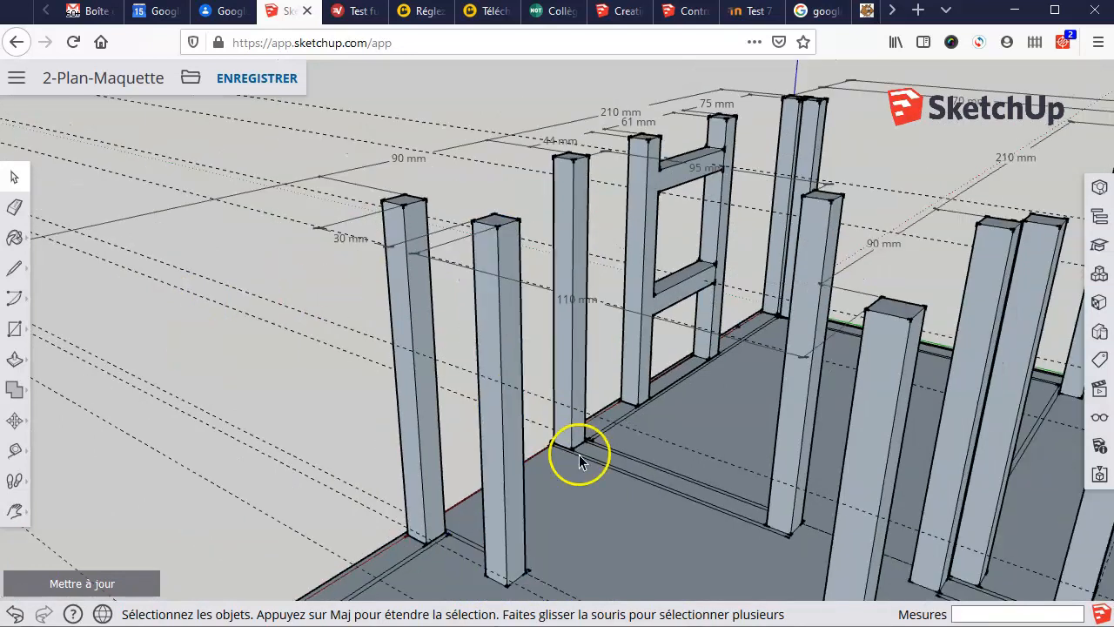
{"action": "middle_click_drag", "start_coordinate": [677, 548], "coordinate": [154, 487]}
{"action": "scroll", "coordinate": [369, 356], "scroll_direction": "up", "scroll_amount": 5}
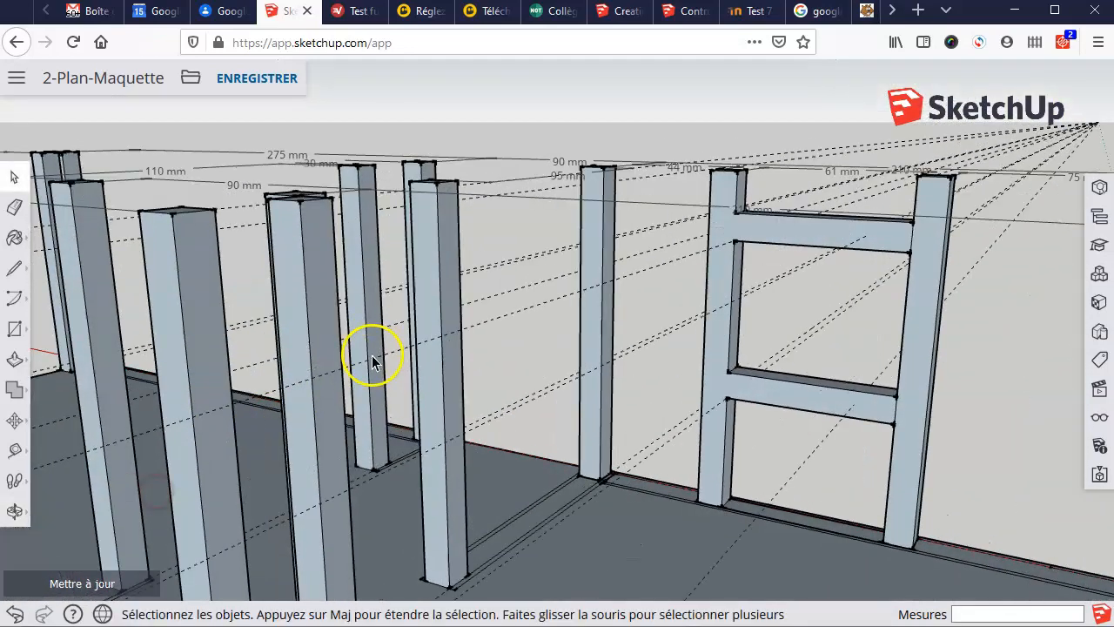
{"action": "scroll", "coordinate": [359, 201], "scroll_direction": "up", "scroll_amount": 2}
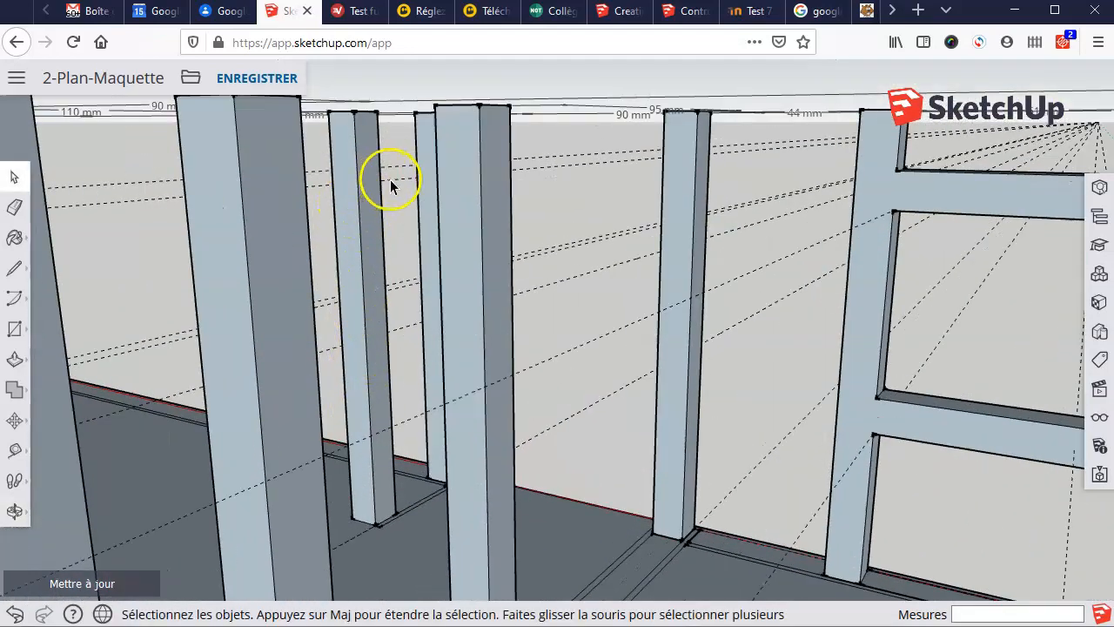
{"action": "left_click", "coordinate": [15, 511]}
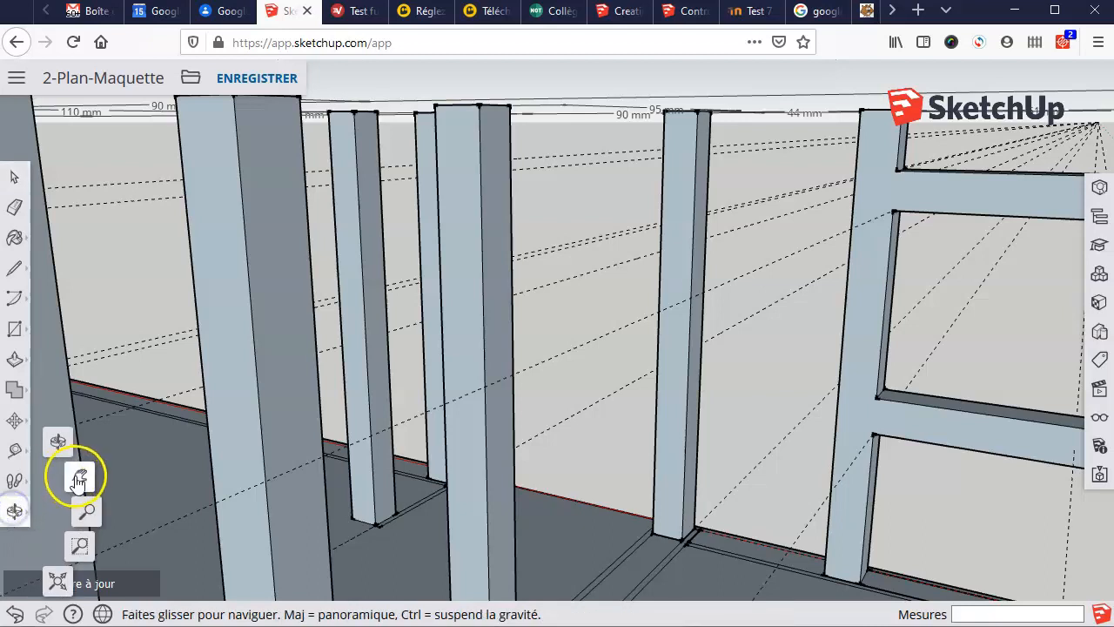
{"action": "left_click", "coordinate": [77, 476]}
{"action": "left_click_drag", "start_coordinate": [360, 293], "coordinate": [359, 341]}
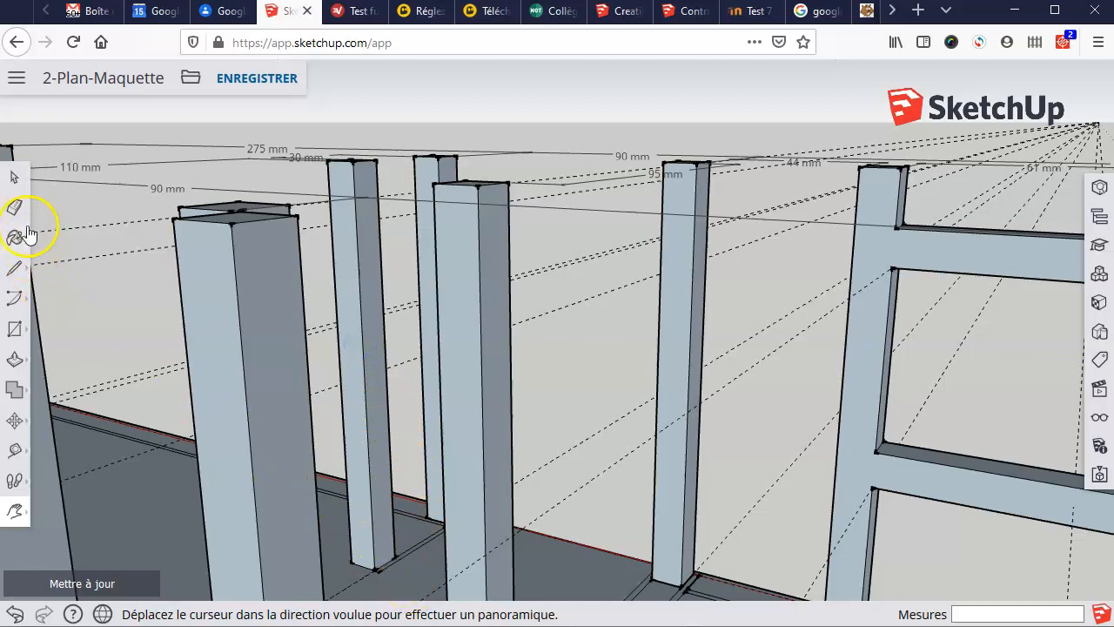
{"action": "left_click", "coordinate": [10, 177]}
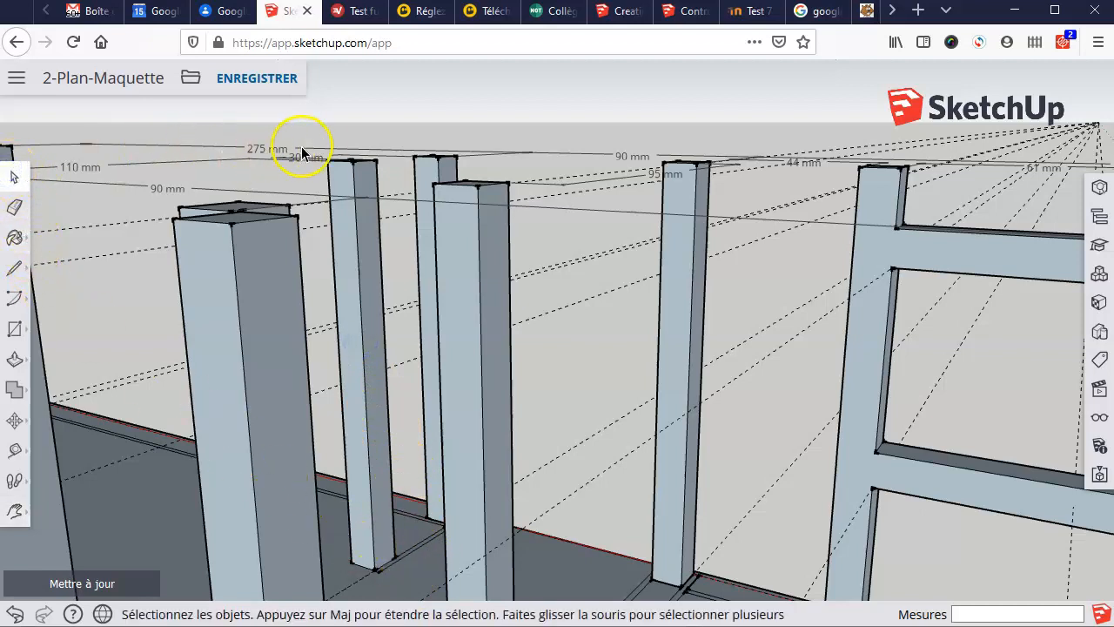
{"action": "left_click_drag", "start_coordinate": [315, 142], "coordinate": [411, 583]}
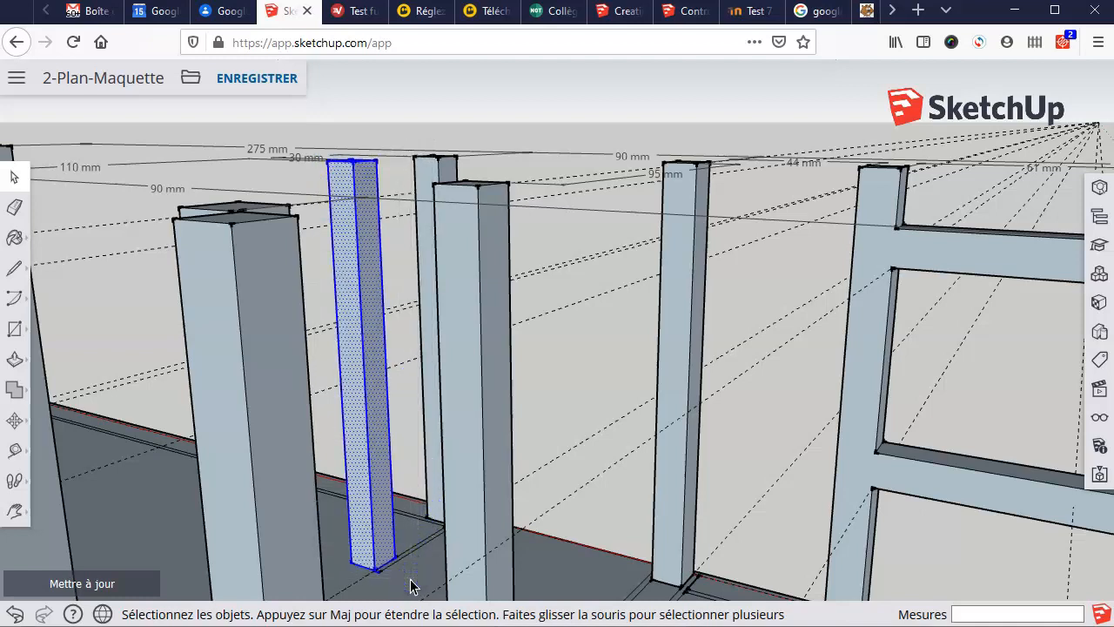
Step: Remove the short floor edge beside the post's bottom corner from the selection, keeping the post selected
{"action": "scroll", "coordinate": [380, 570], "scroll_direction": "up", "scroll_amount": 5}
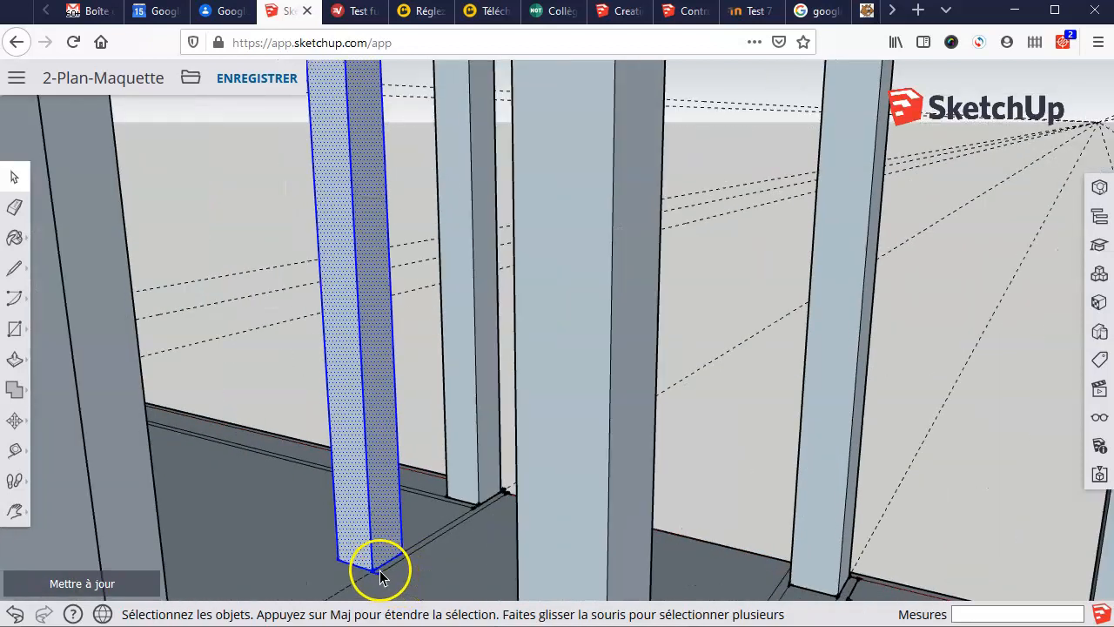
{"action": "scroll", "coordinate": [381, 570], "scroll_direction": "up", "scroll_amount": 3}
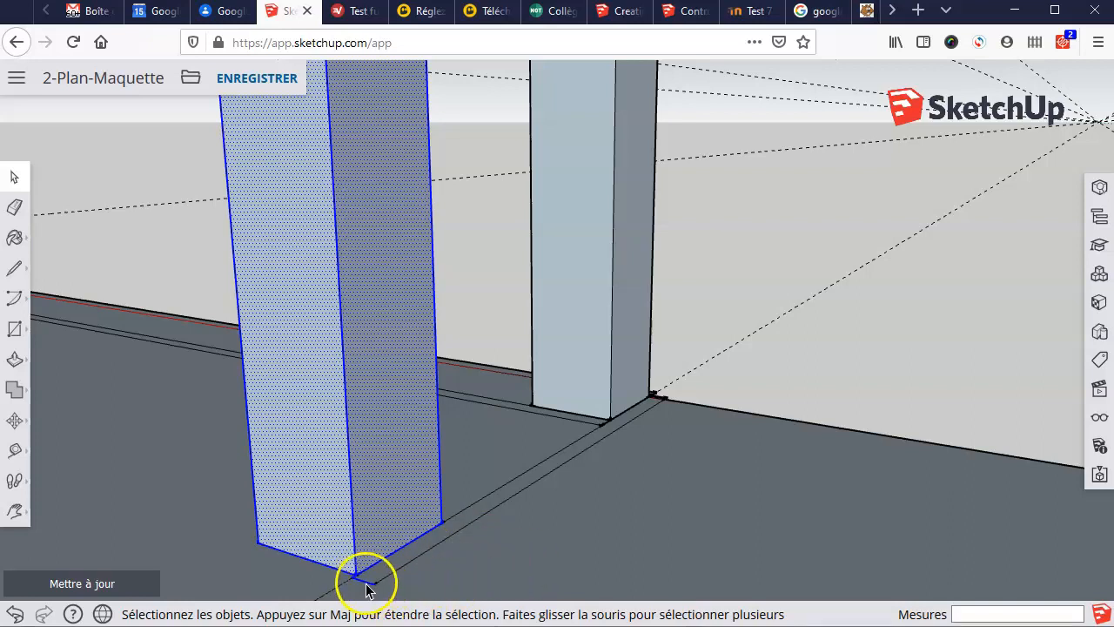
{"action": "scroll", "coordinate": [367, 592], "scroll_direction": "up", "scroll_amount": 4}
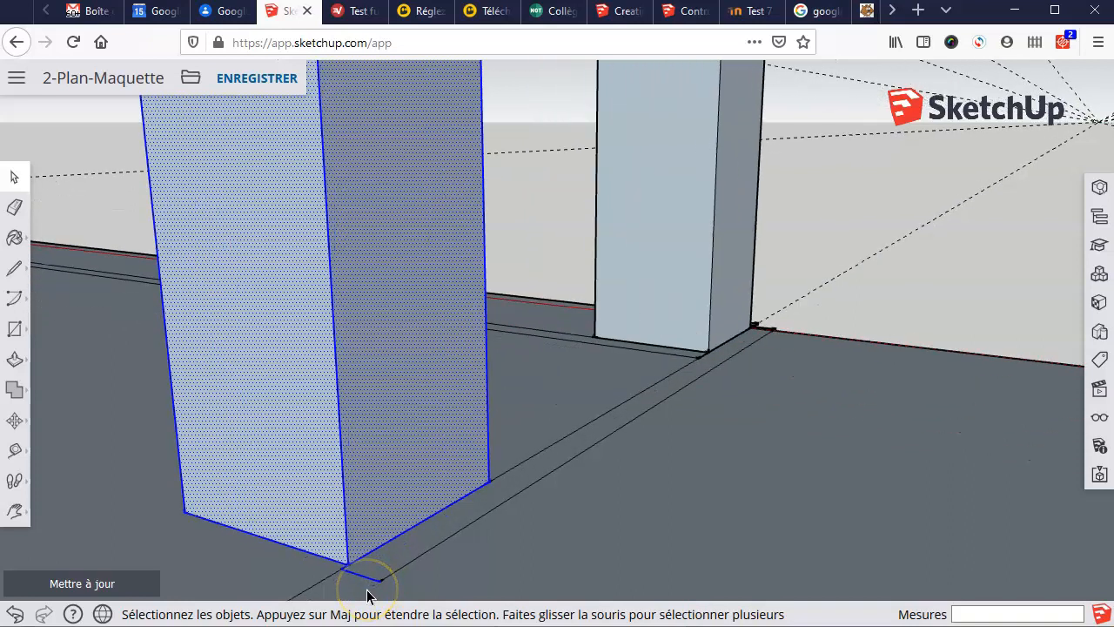
{"action": "scroll", "coordinate": [367, 597], "scroll_direction": "up", "scroll_amount": 1}
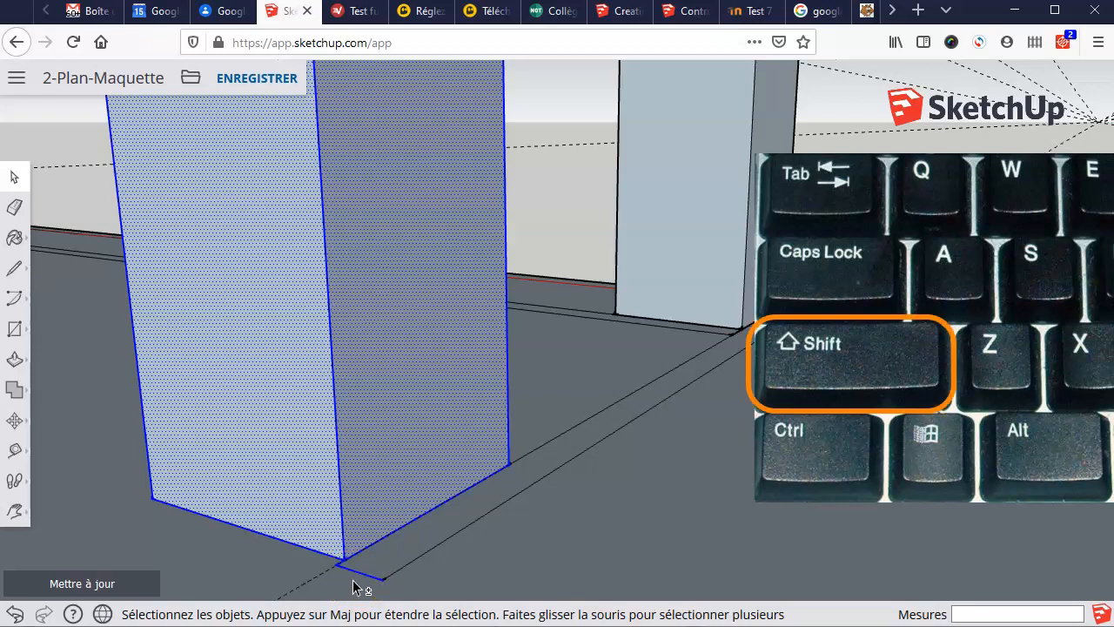
{"action": "left_click", "coordinate": [363, 575], "text": "shift"}
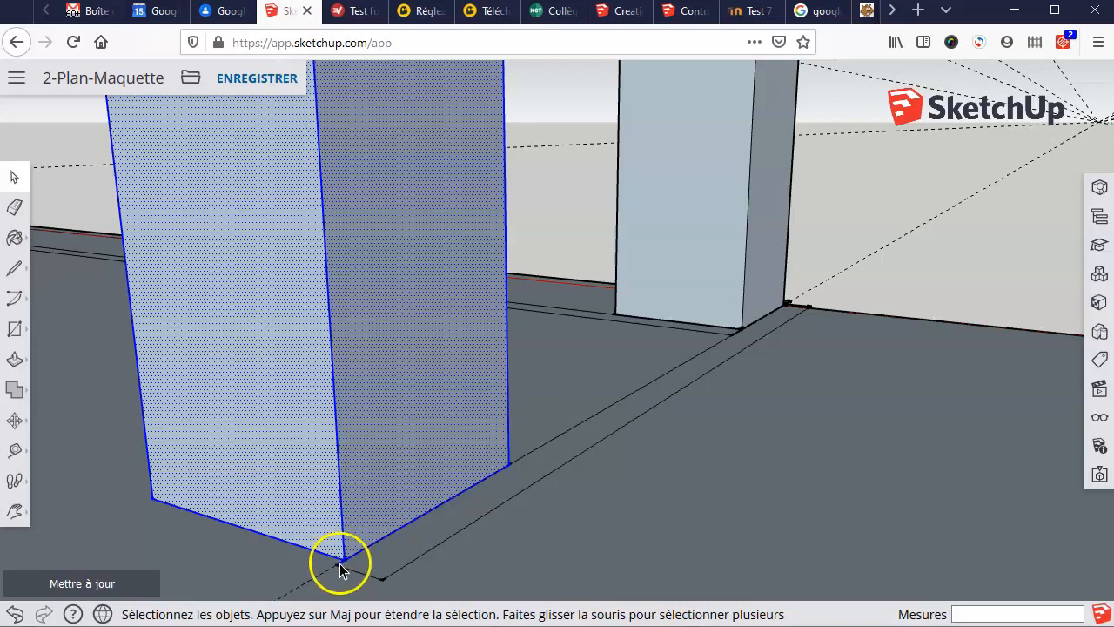
Step: Remove the tiny floor edge extending past the post's bottom corner from the selection as well
{"action": "scroll", "coordinate": [339, 563], "scroll_direction": "up", "scroll_amount": 2}
{"action": "scroll", "coordinate": [347, 572], "scroll_direction": "up", "scroll_amount": 2}
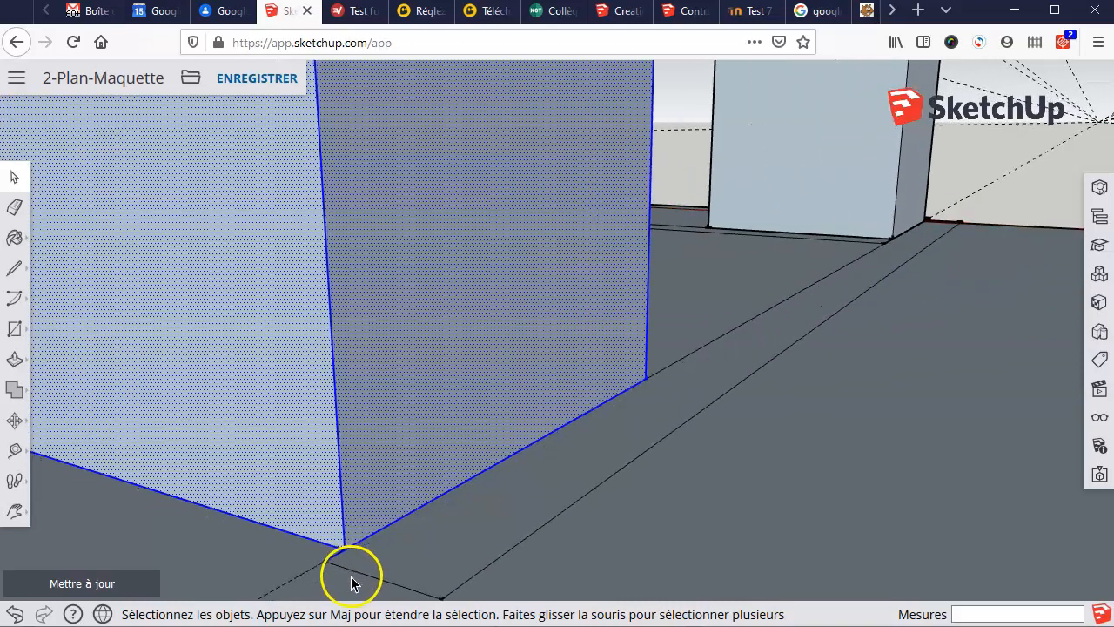
{"action": "scroll", "coordinate": [322, 561], "scroll_direction": "up", "scroll_amount": 1}
{"action": "scroll", "coordinate": [322, 562], "scroll_direction": "up", "scroll_amount": 2}
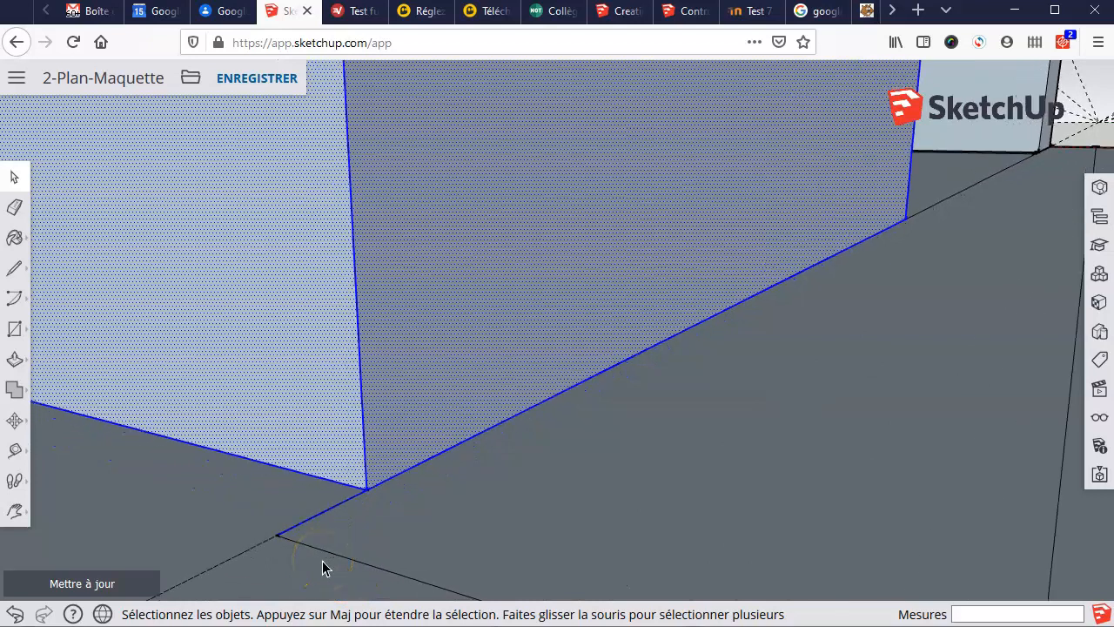
{"action": "scroll", "coordinate": [322, 566], "scroll_direction": "up", "scroll_amount": 1}
{"action": "scroll", "coordinate": [331, 518], "scroll_direction": "up", "scroll_amount": 1}
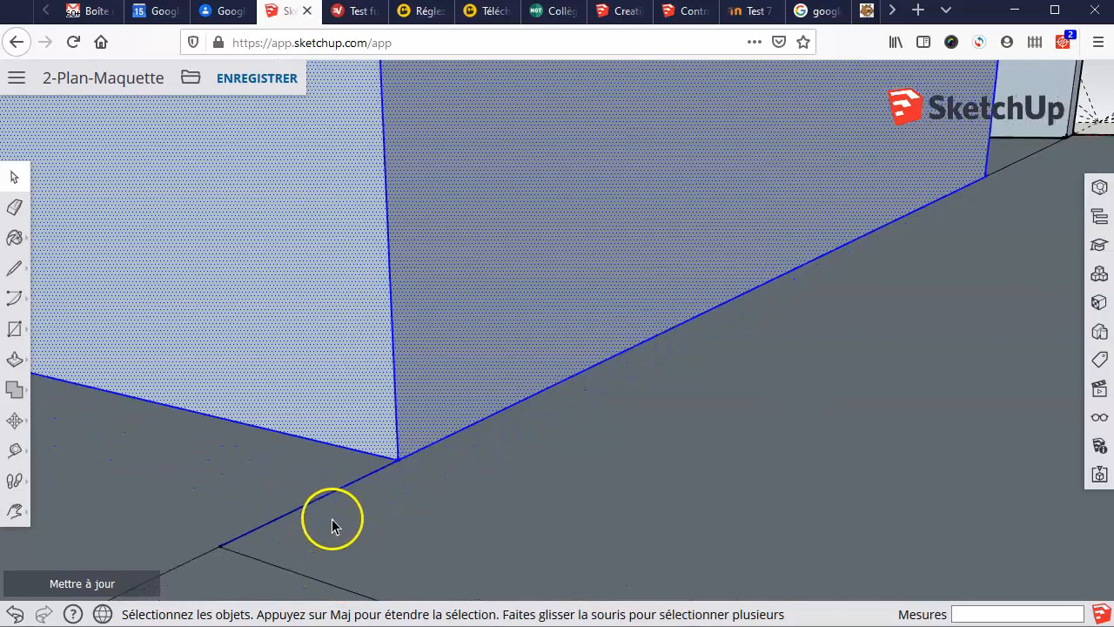
{"action": "scroll", "coordinate": [234, 557], "scroll_direction": "up", "scroll_amount": 1}
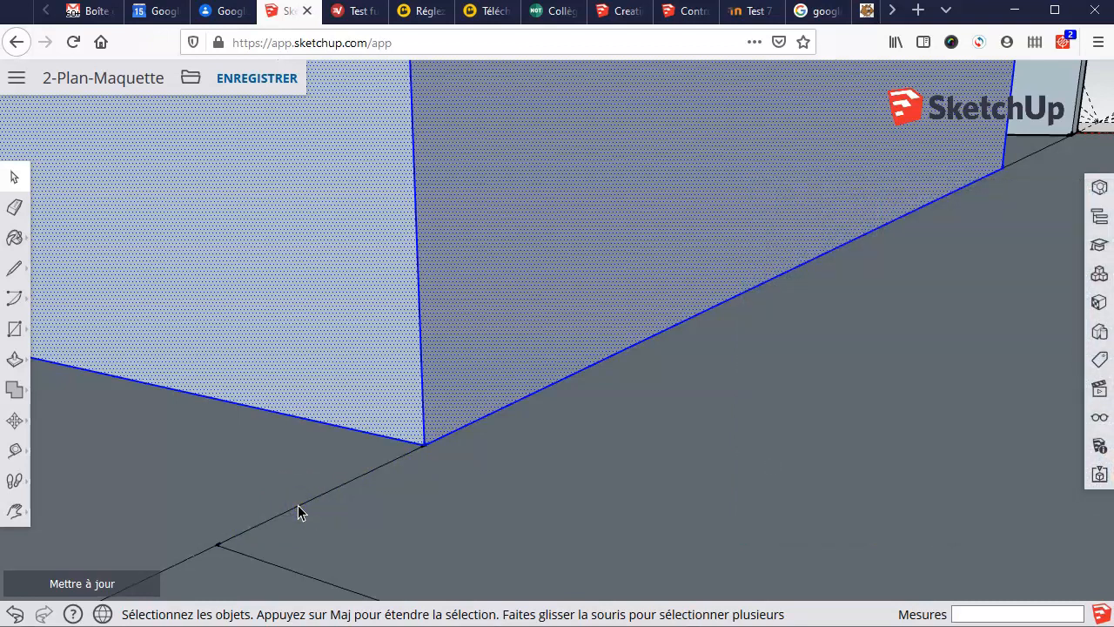
{"action": "scroll", "coordinate": [298, 505], "scroll_direction": "down", "scroll_amount": 2}
{"action": "scroll", "coordinate": [289, 281], "scroll_direction": "down", "scroll_amount": 2}
{"action": "scroll", "coordinate": [288, 280], "scroll_direction": "down", "scroll_amount": 2}
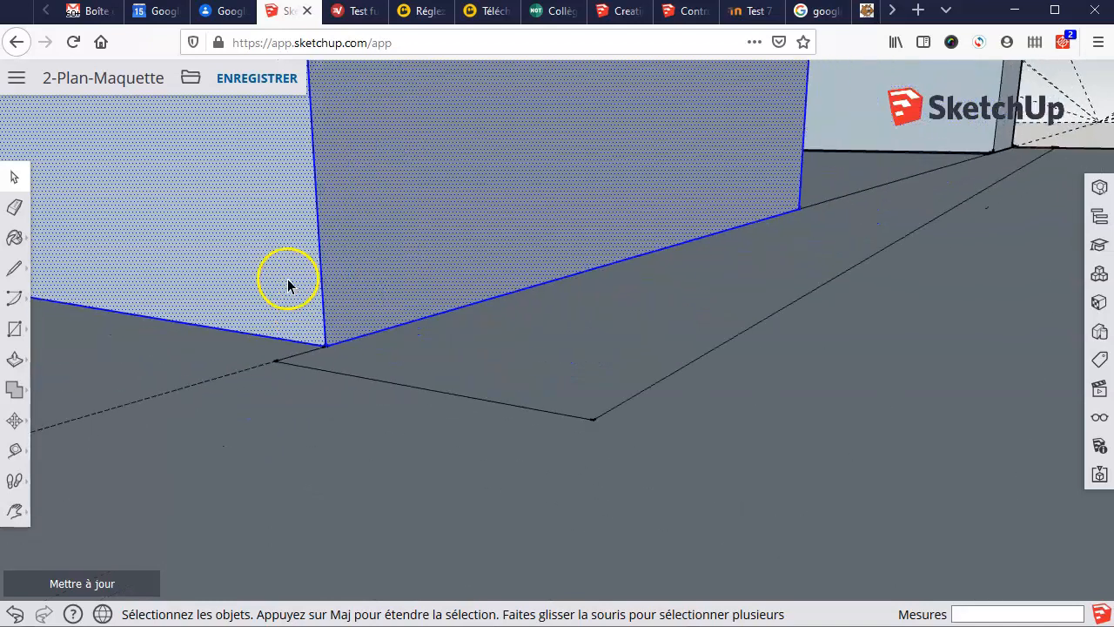
{"action": "scroll", "coordinate": [264, 195], "scroll_direction": "down", "scroll_amount": 3}
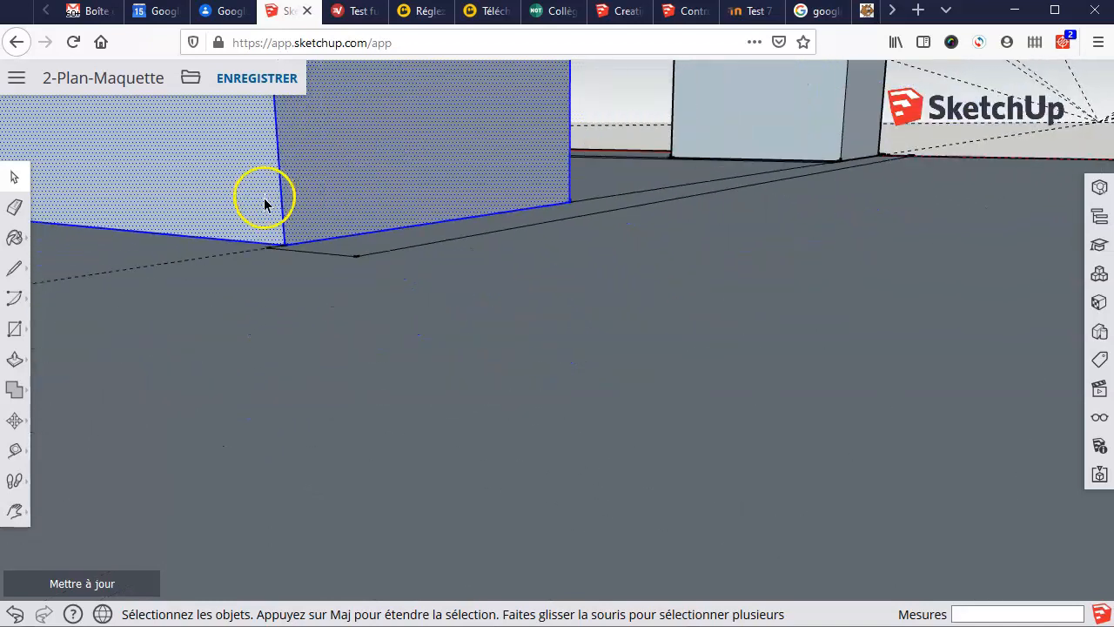
Step: Turn the selected inner post of the pair beside the 30 mm dimension into a group
{"action": "scroll", "coordinate": [265, 202], "scroll_direction": "down", "scroll_amount": 5}
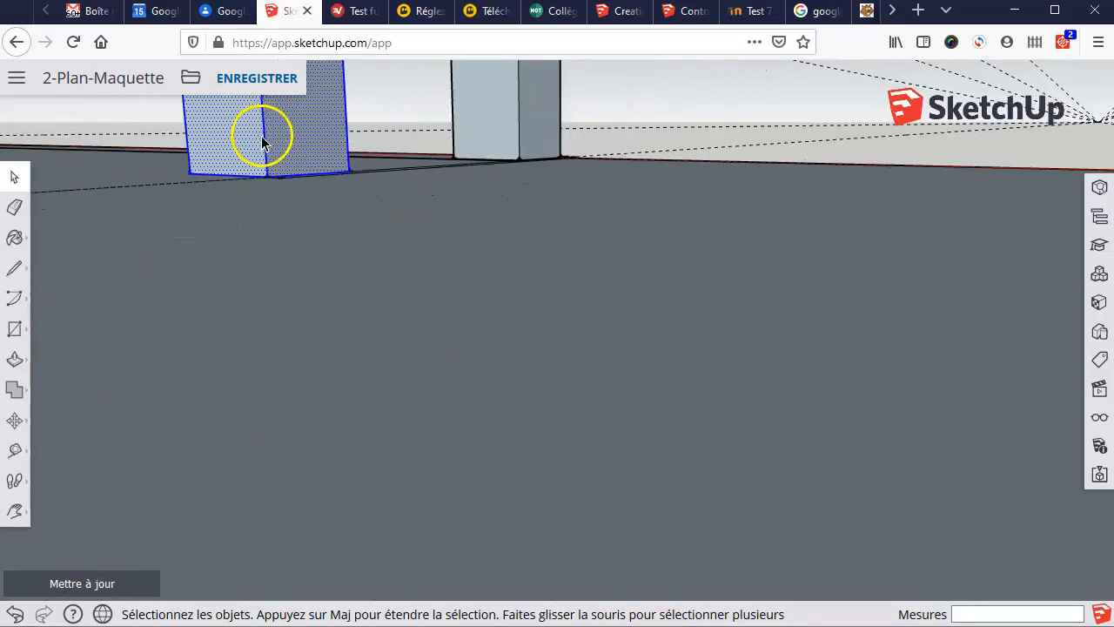
{"action": "scroll", "coordinate": [264, 137], "scroll_direction": "up", "scroll_amount": 3}
{"action": "scroll", "coordinate": [264, 137], "scroll_direction": "down", "scroll_amount": 2}
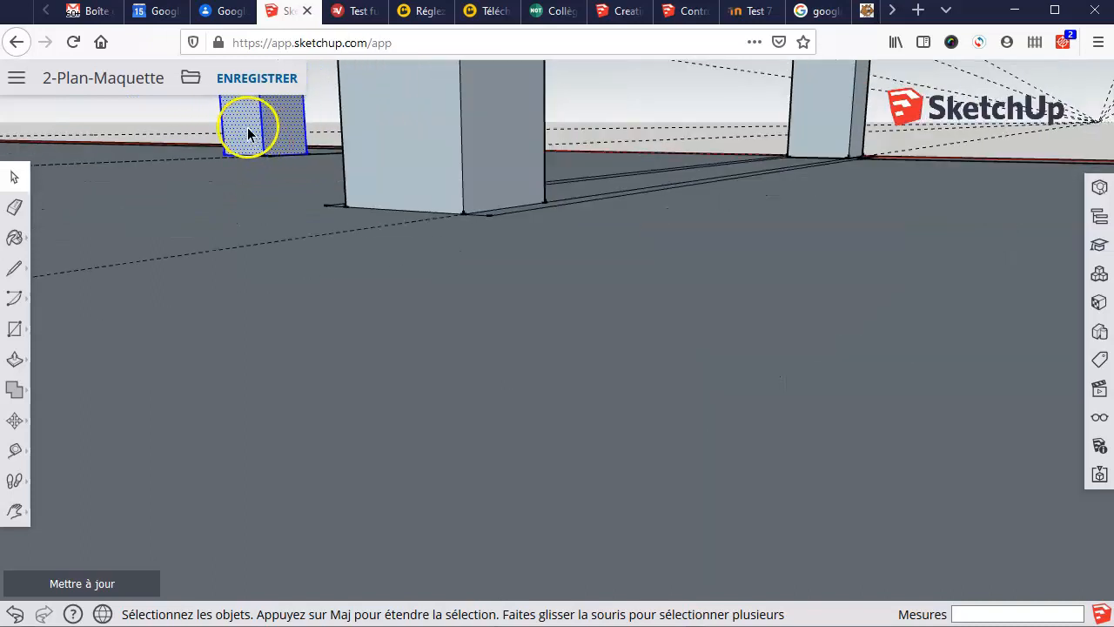
{"action": "right_click", "coordinate": [247, 128]}
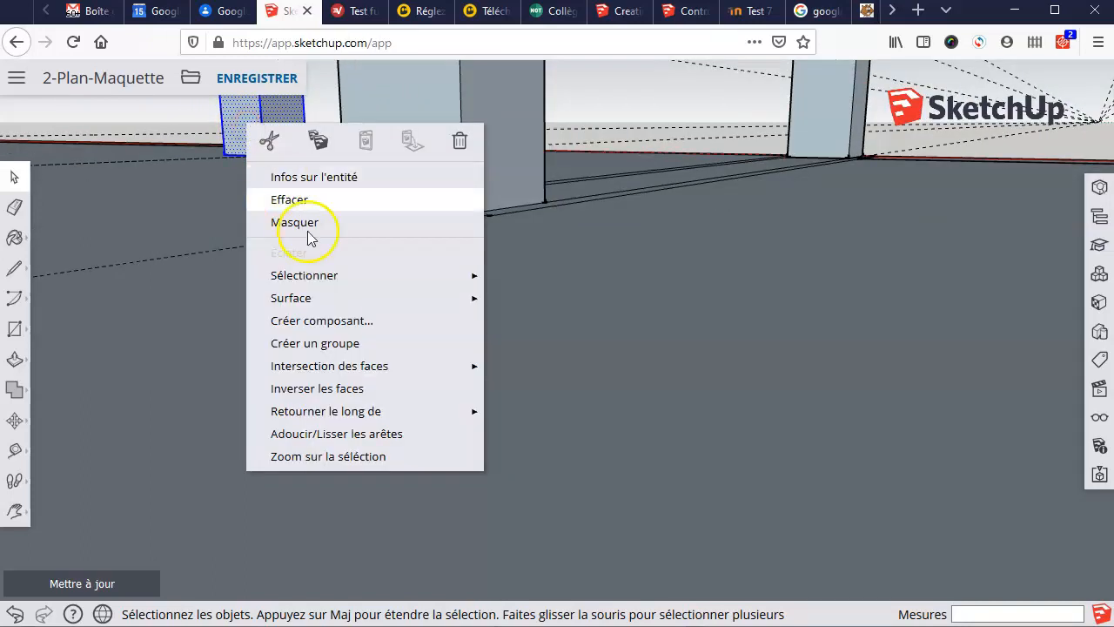
{"action": "left_click", "coordinate": [344, 347]}
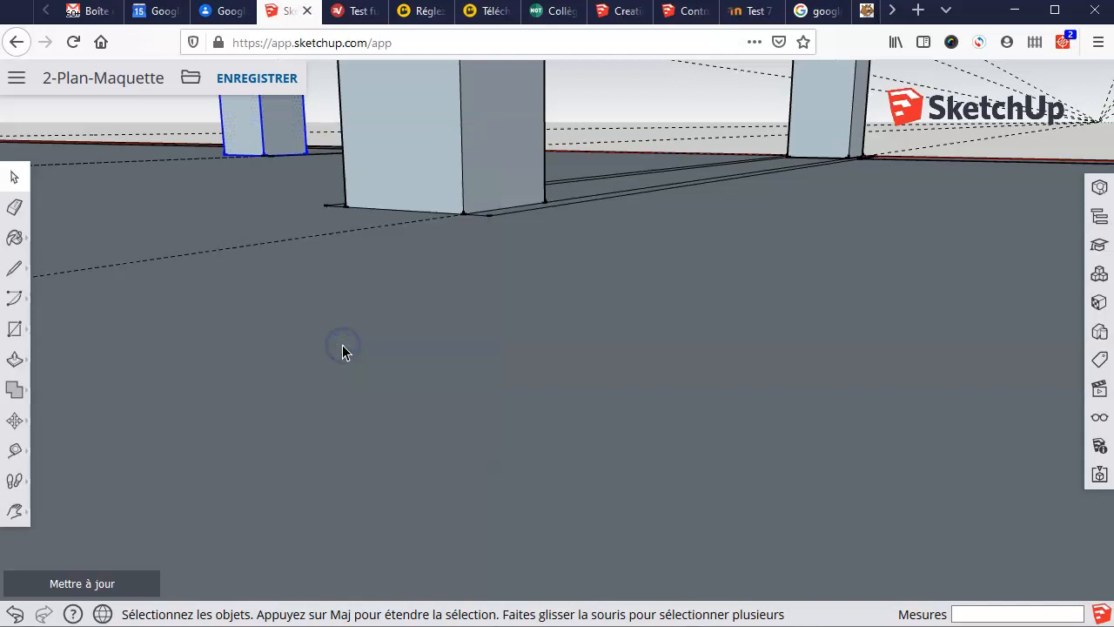
Step: Pick a face of the ungrouped post at the end of the 95 mm dimension, in front of the grouped pair
{"action": "left_click", "coordinate": [15, 511]}
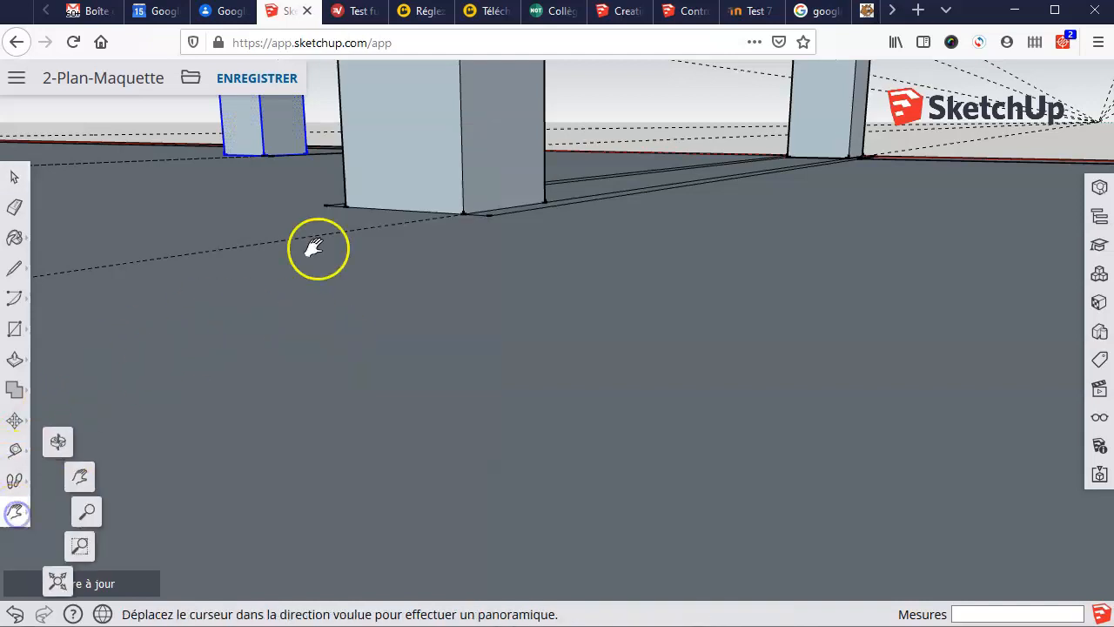
{"action": "left_click_drag", "start_coordinate": [386, 243], "coordinate": [726, 552]}
{"action": "left_click_drag", "start_coordinate": [545, 245], "coordinate": [414, 446]}
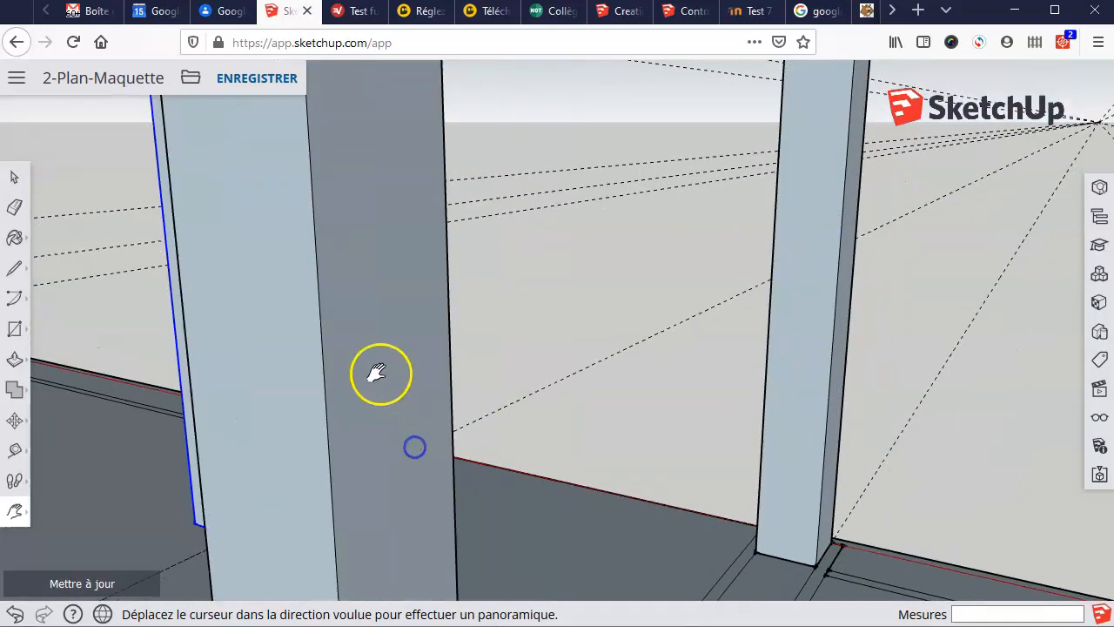
{"action": "scroll", "coordinate": [324, 308], "scroll_direction": "down", "scroll_amount": 10}
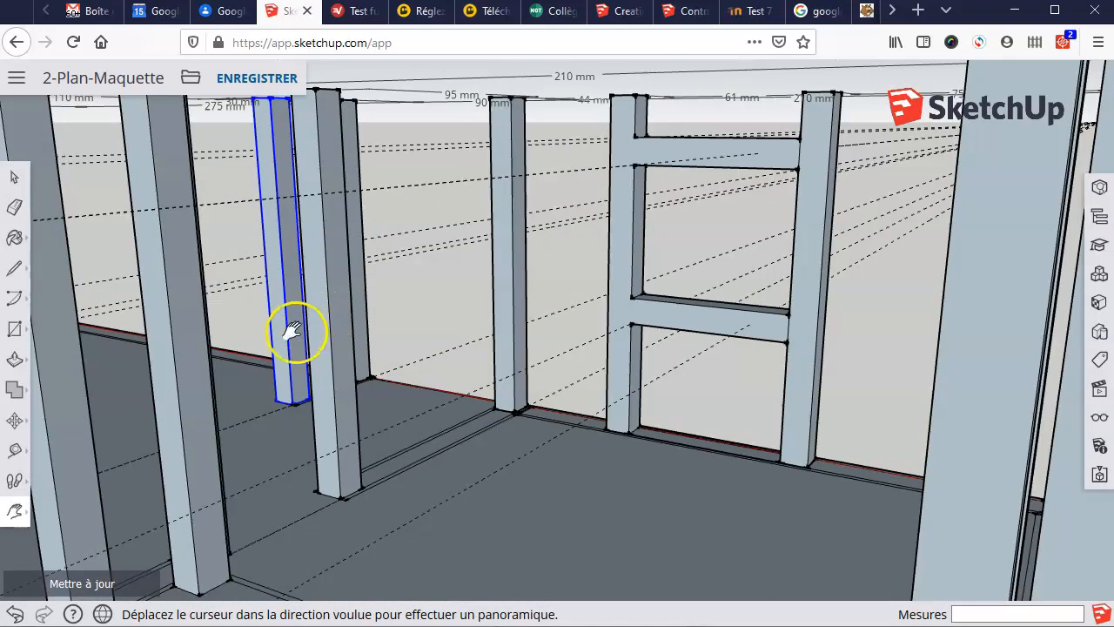
{"action": "scroll", "coordinate": [255, 214], "scroll_direction": "down", "scroll_amount": 2}
{"action": "left_click_drag", "start_coordinate": [263, 237], "coordinate": [440, 311]}
{"action": "scroll", "coordinate": [508, 239], "scroll_direction": "up", "scroll_amount": 3}
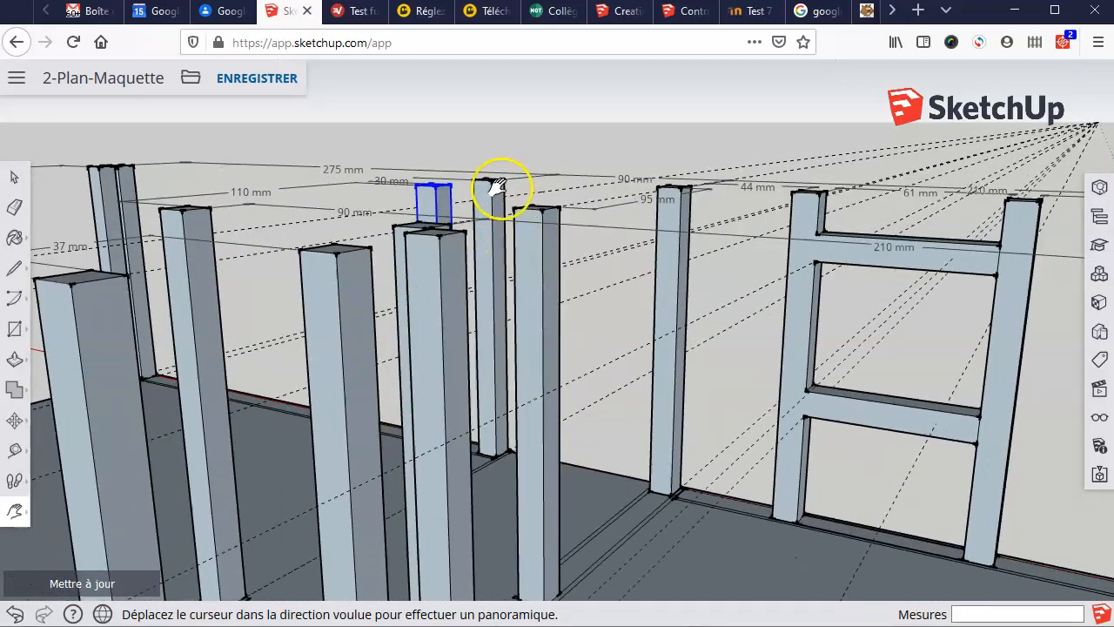
{"action": "scroll", "coordinate": [487, 217], "scroll_direction": "up", "scroll_amount": 3}
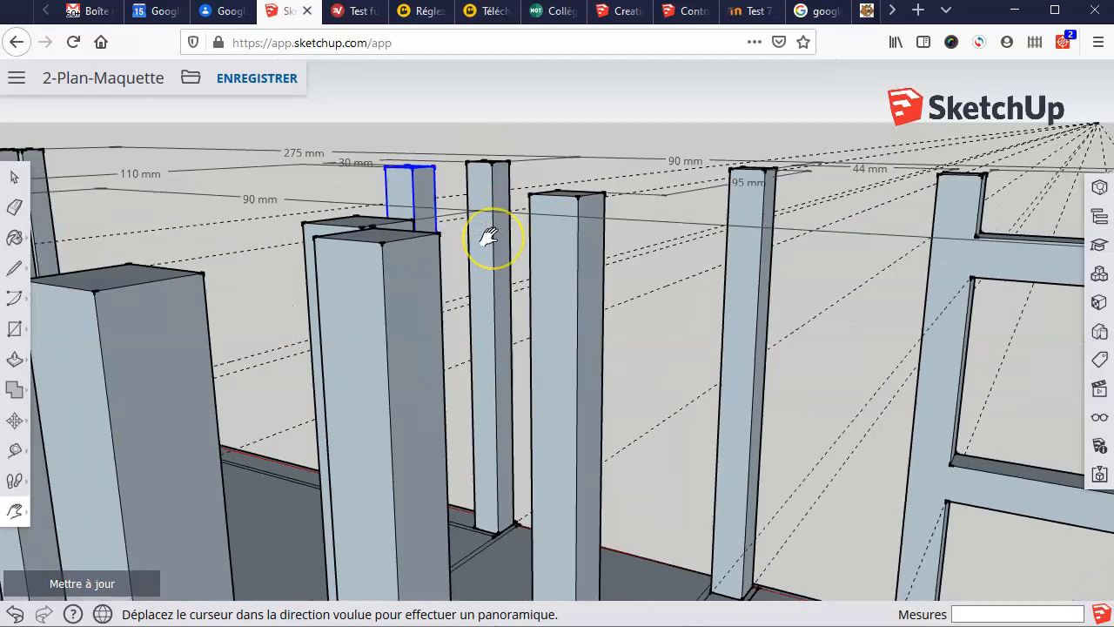
{"action": "scroll", "coordinate": [489, 237], "scroll_direction": "up", "scroll_amount": 2}
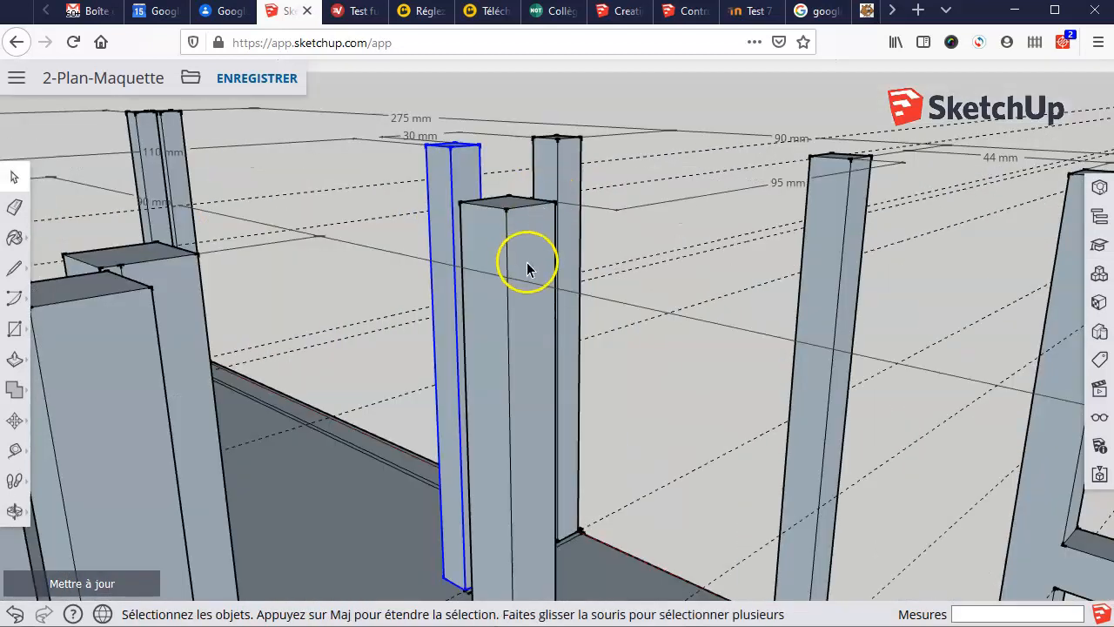
{"action": "left_click", "coordinate": [526, 267]}
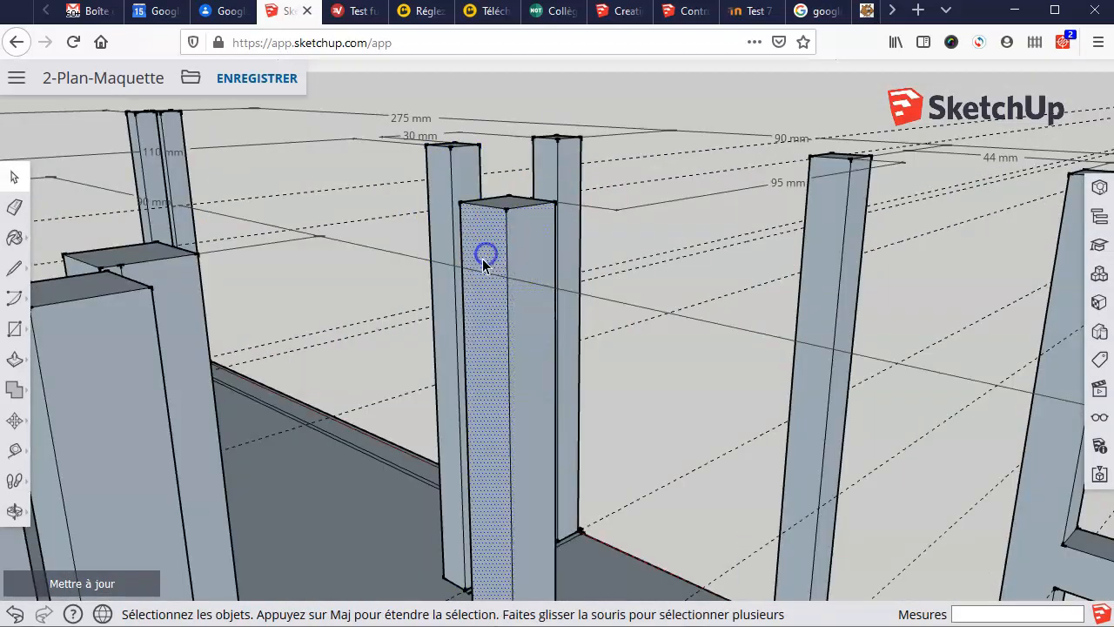
Step: Look around the interior posts for an angle where the post at the 95 mm dimension stands clear from top to base
{"action": "middle_click_drag", "start_coordinate": [437, 336], "coordinate": [644, 333]}
{"action": "left_click", "coordinate": [14, 511]}
{"action": "left_click", "coordinate": [83, 486]}
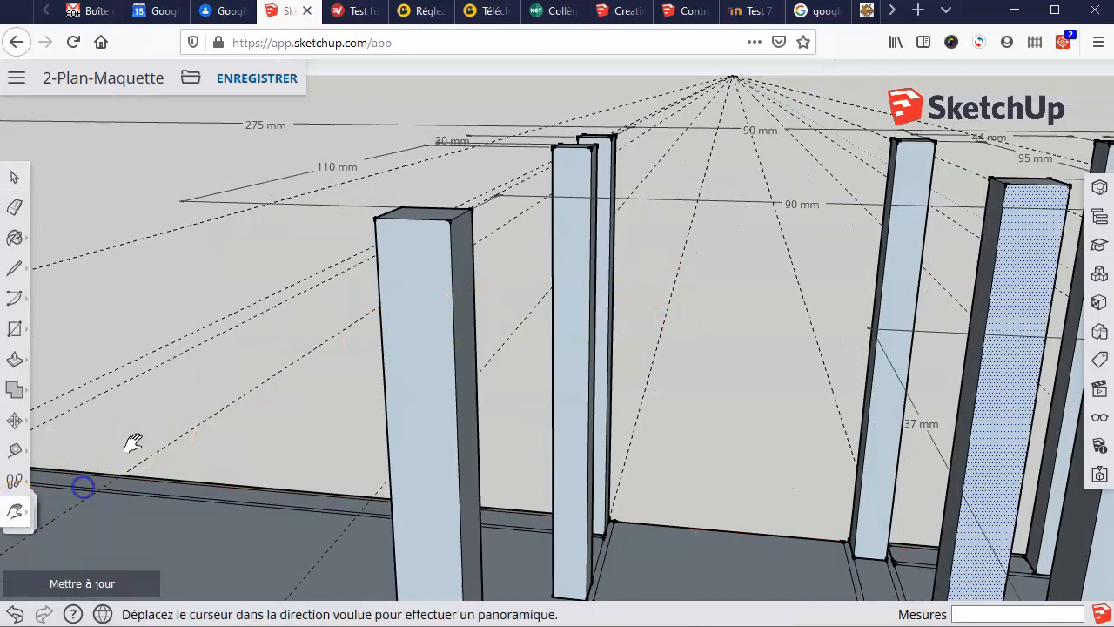
{"action": "left_click_drag", "start_coordinate": [461, 308], "coordinate": [53, 271]}
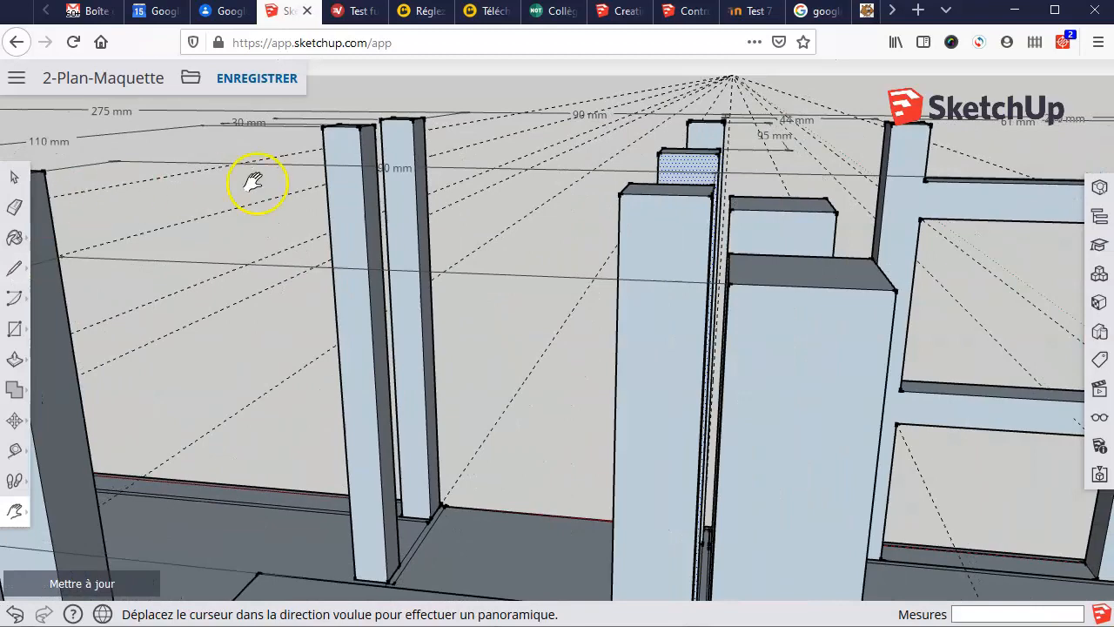
{"action": "left_click_drag", "start_coordinate": [621, 273], "coordinate": [137, 301]}
{"action": "key", "text": "o"}
{"action": "key", "text": "h"}
{"action": "middle_click_drag", "start_coordinate": [800, 383], "coordinate": [792, 378]}
{"action": "scroll", "coordinate": [748, 336], "scroll_direction": "down", "scroll_amount": 3}
{"action": "scroll", "coordinate": [745, 336], "scroll_direction": "down", "scroll_amount": 3}
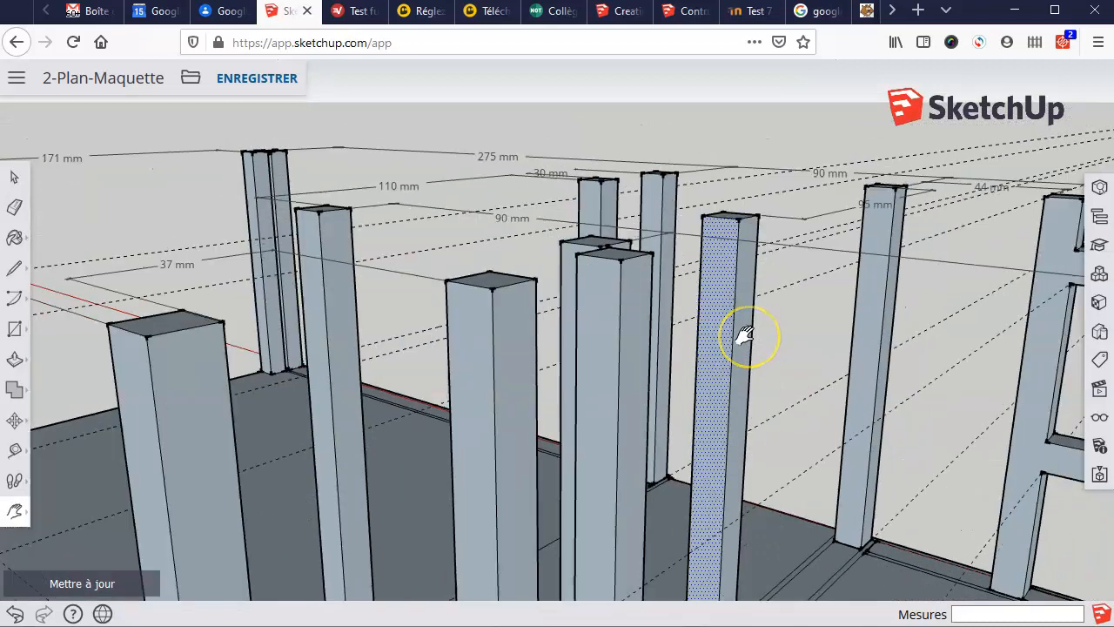
{"action": "scroll", "coordinate": [746, 335], "scroll_direction": "down", "scroll_amount": 3}
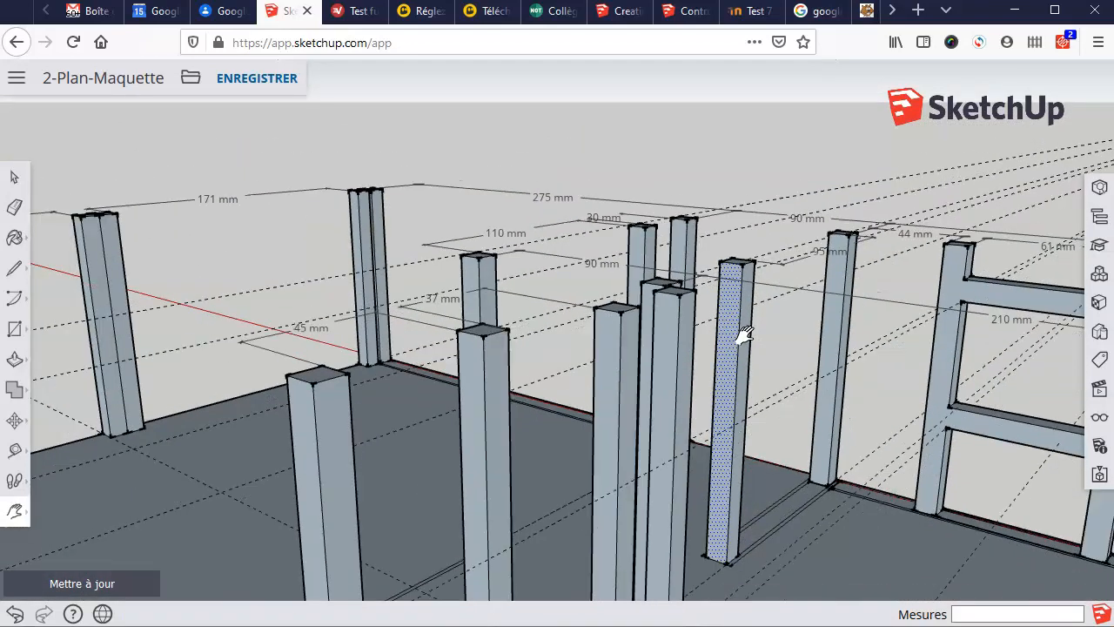
{"action": "mouse_move", "coordinate": [752, 358]}
{"action": "left_mouse_down"}
{"action": "mouse_move", "coordinate": [661, 256]}
{"action": "mouse_move", "coordinate": [684, 239]}
{"action": "mouse_move", "coordinate": [729, 242]}
{"action": "left_mouse_up"}
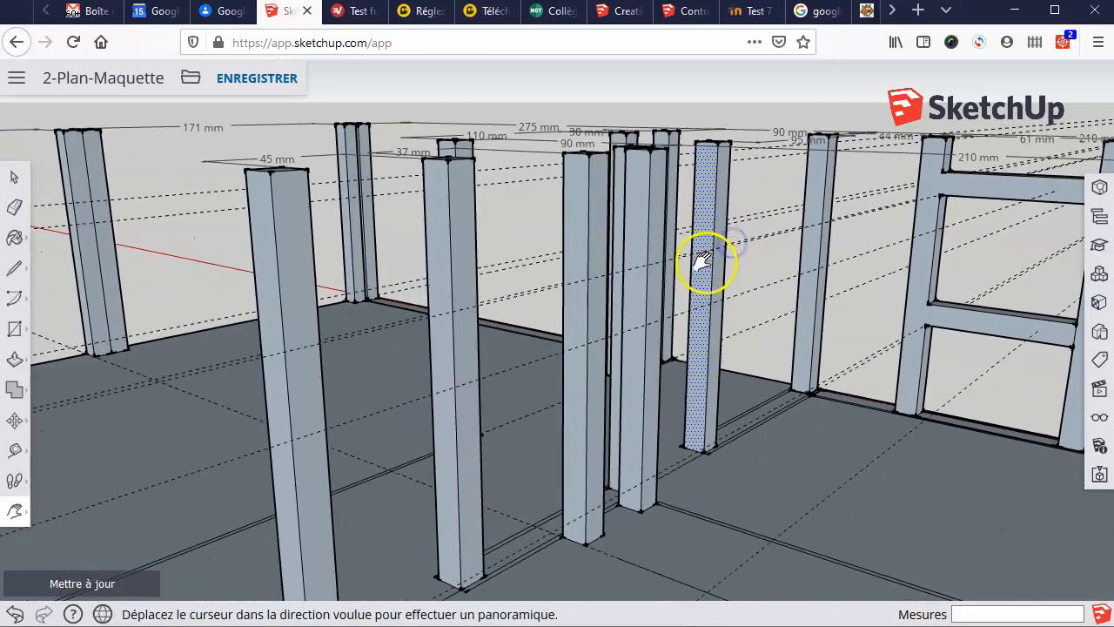
{"action": "scroll", "coordinate": [703, 261], "scroll_direction": "up", "scroll_amount": 4}
{"action": "scroll", "coordinate": [708, 111], "scroll_direction": "up", "scroll_amount": 1}
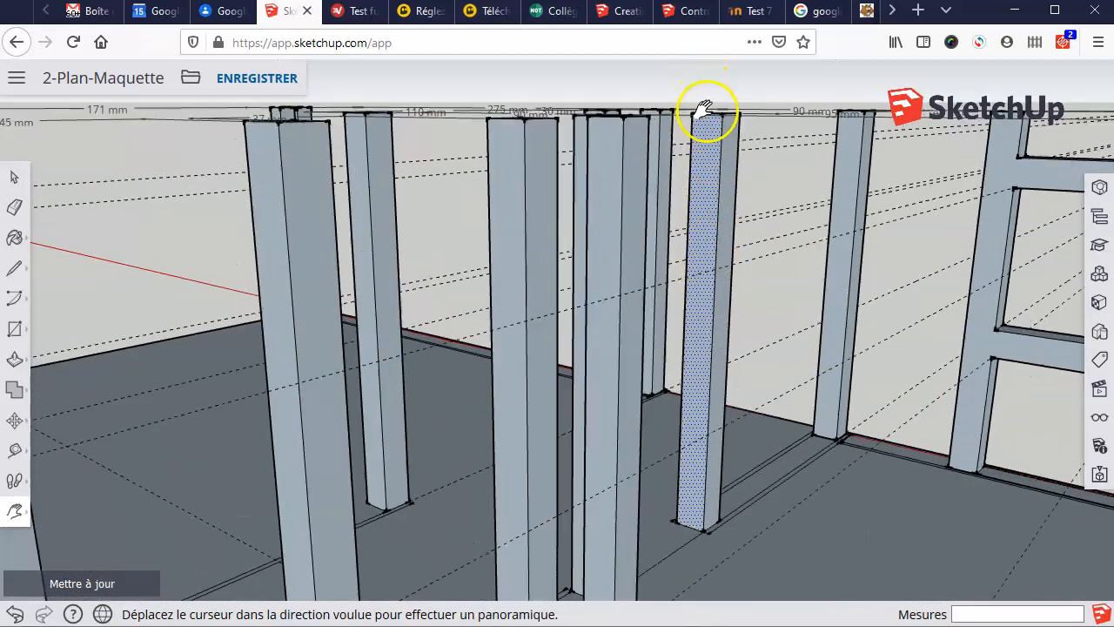
{"action": "left_click_drag", "start_coordinate": [769, 201], "coordinate": [774, 225]}
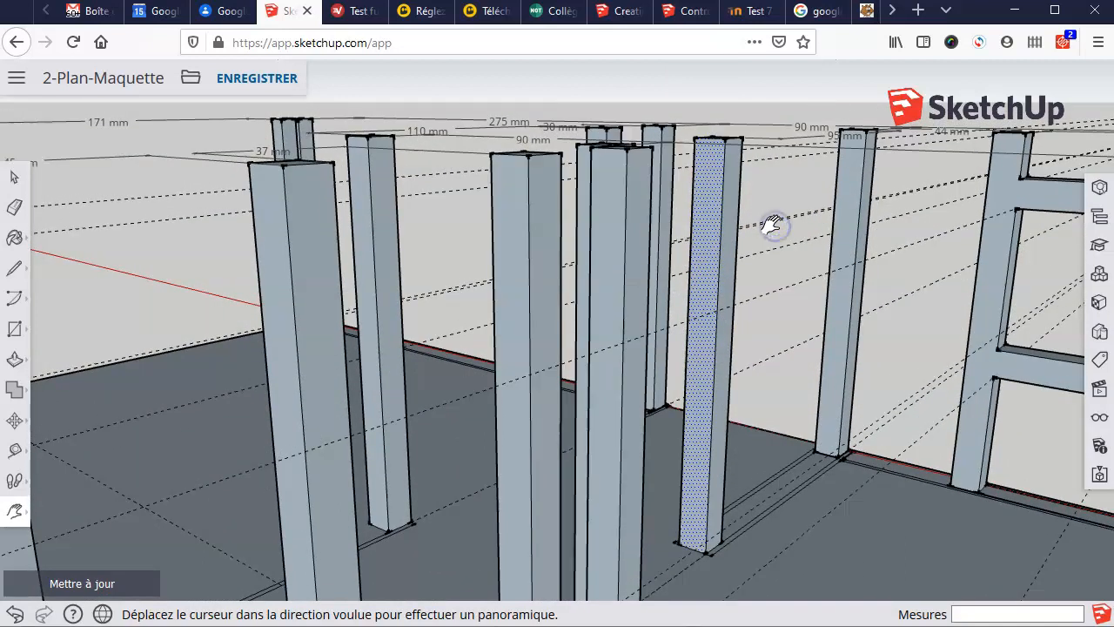
Step: Select the whole post at the end of the 95 mm dimension, with all its faces and edges, without neighbouring geometry
{"action": "left_click", "coordinate": [12, 178]}
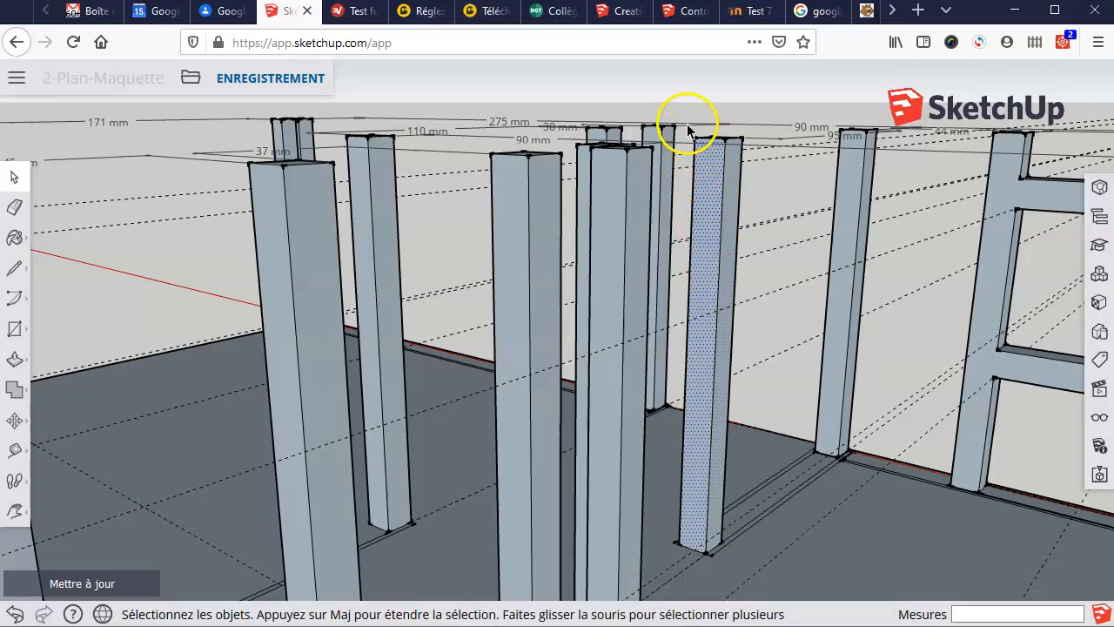
{"action": "left_click_drag", "start_coordinate": [688, 125], "coordinate": [792, 561]}
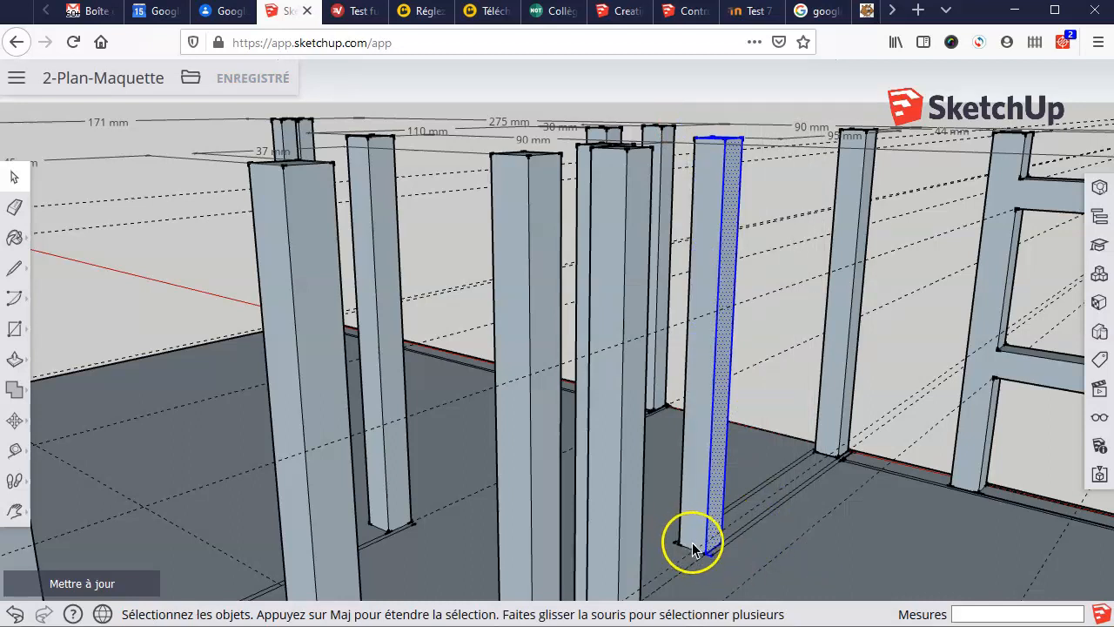
{"action": "left_click", "coordinate": [684, 564]}
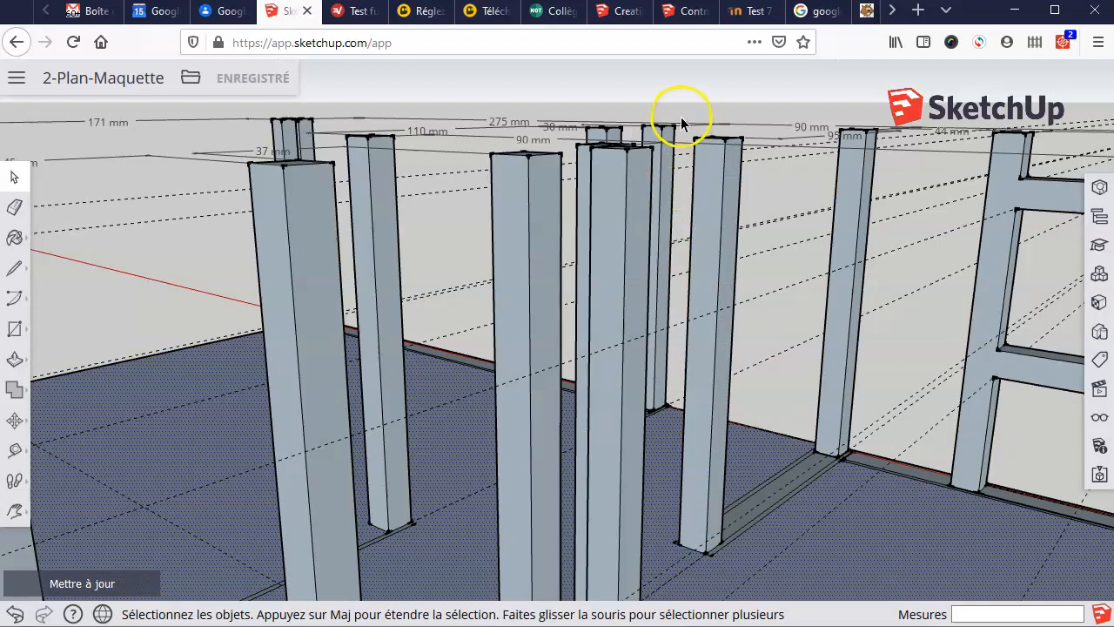
{"action": "mouse_move", "coordinate": [676, 109]}
{"action": "left_mouse_down"}
{"action": "mouse_move", "coordinate": [801, 485]}
{"action": "mouse_move", "coordinate": [808, 572]}
{"action": "mouse_move", "coordinate": [746, 557]}
{"action": "mouse_move", "coordinate": [755, 571]}
{"action": "left_mouse_up"}
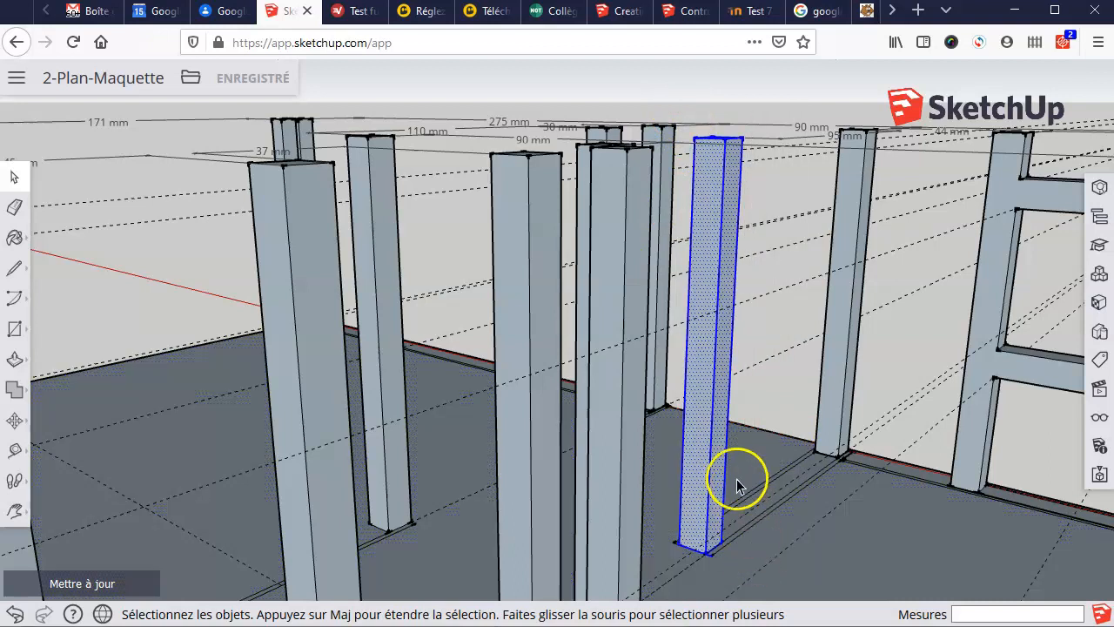
Step: Remove the tiny floor edge extending past the bottom corner of the 95 mm dimension's post from the selection
{"action": "scroll", "coordinate": [668, 131], "scroll_direction": "up", "scroll_amount": 4}
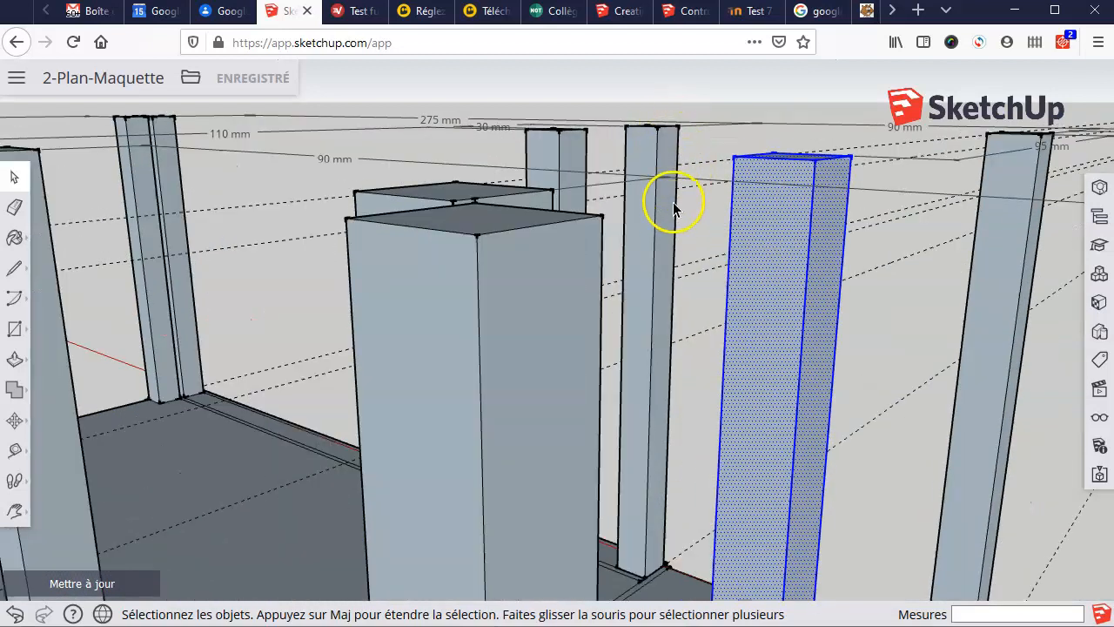
{"action": "scroll", "coordinate": [673, 208], "scroll_direction": "down", "scroll_amount": 3}
{"action": "scroll", "coordinate": [725, 374], "scroll_direction": "down", "scroll_amount": 1}
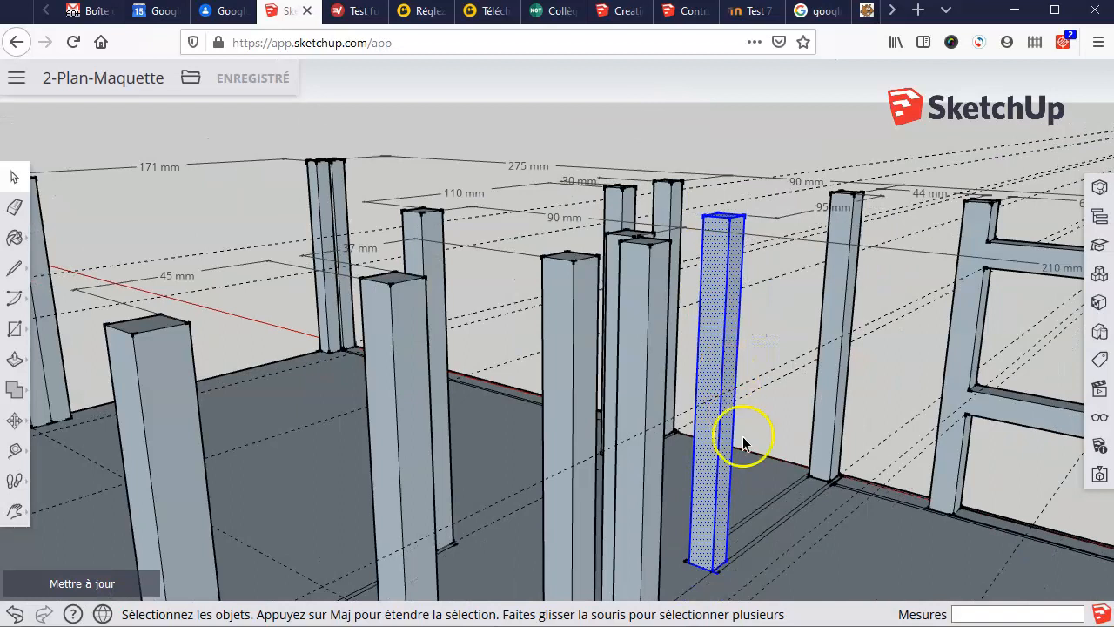
{"action": "scroll", "coordinate": [723, 576], "scroll_direction": "up", "scroll_amount": 4}
{"action": "scroll", "coordinate": [679, 555], "scroll_direction": "up", "scroll_amount": 2}
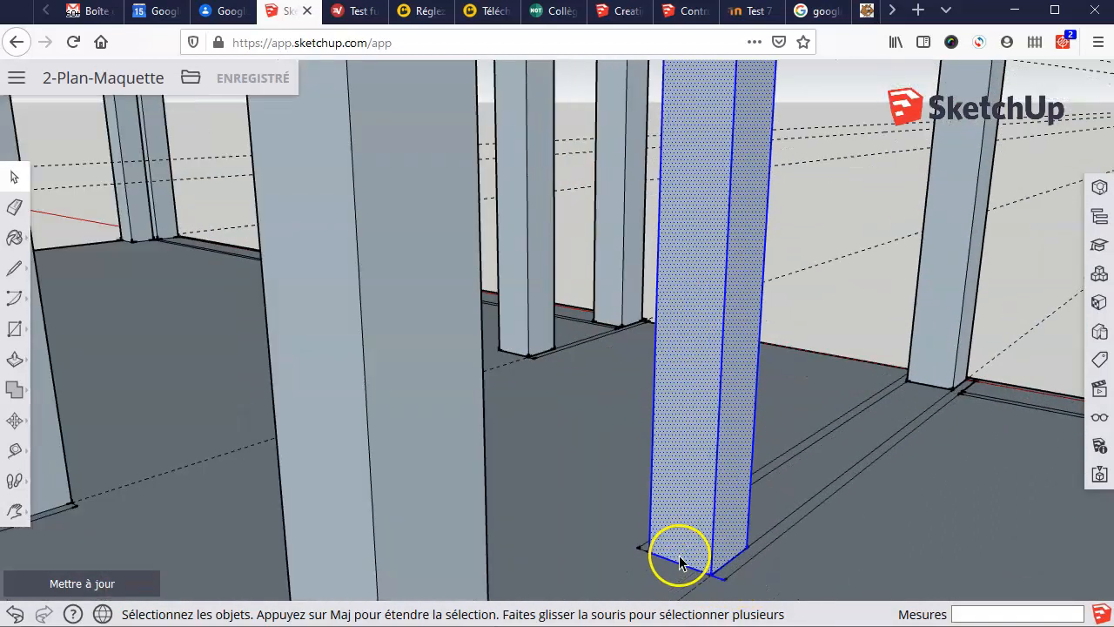
{"action": "scroll", "coordinate": [755, 586], "scroll_direction": "up", "scroll_amount": 2}
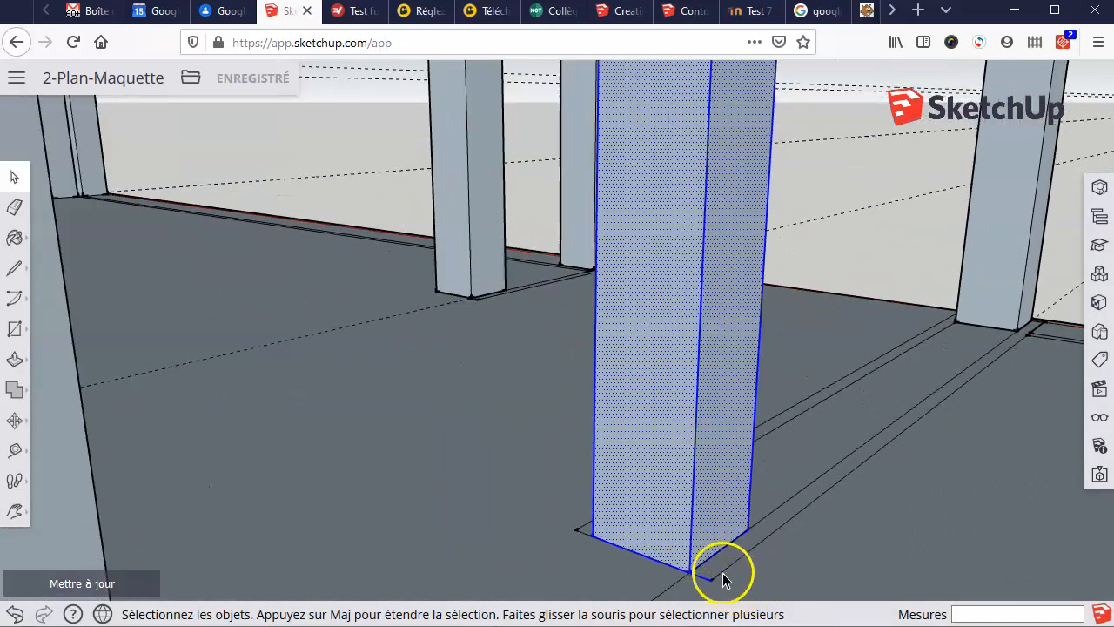
{"action": "middle_click_drag", "start_coordinate": [726, 581], "coordinate": [838, 528]}
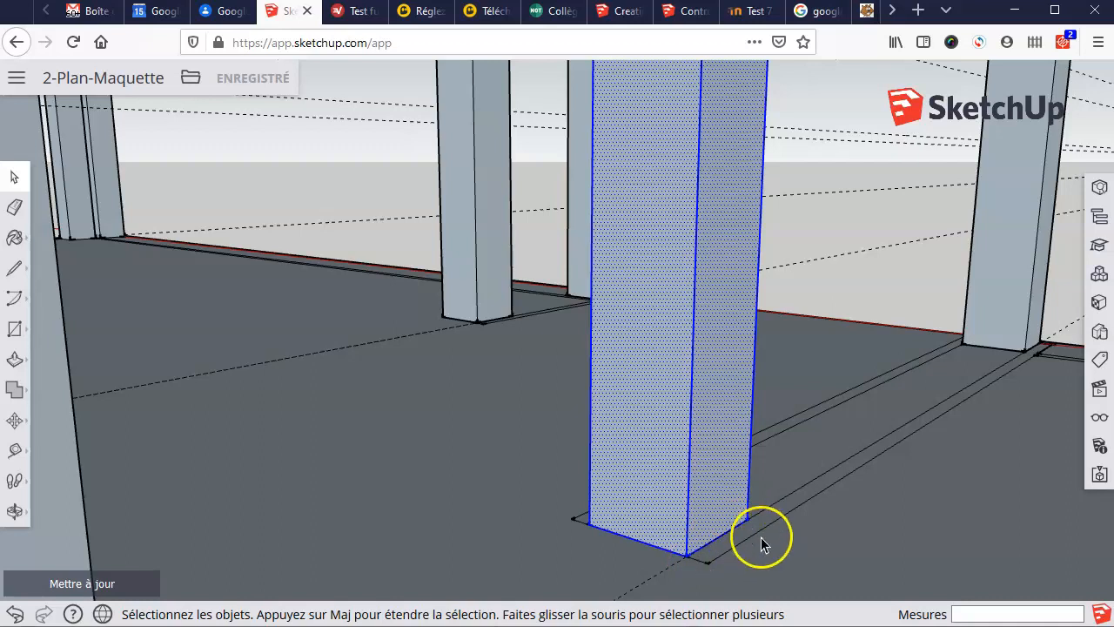
Step: Turn the selected post at the end of the 95 mm dimension into a group
{"action": "scroll", "coordinate": [708, 286], "scroll_direction": "down", "scroll_amount": 6}
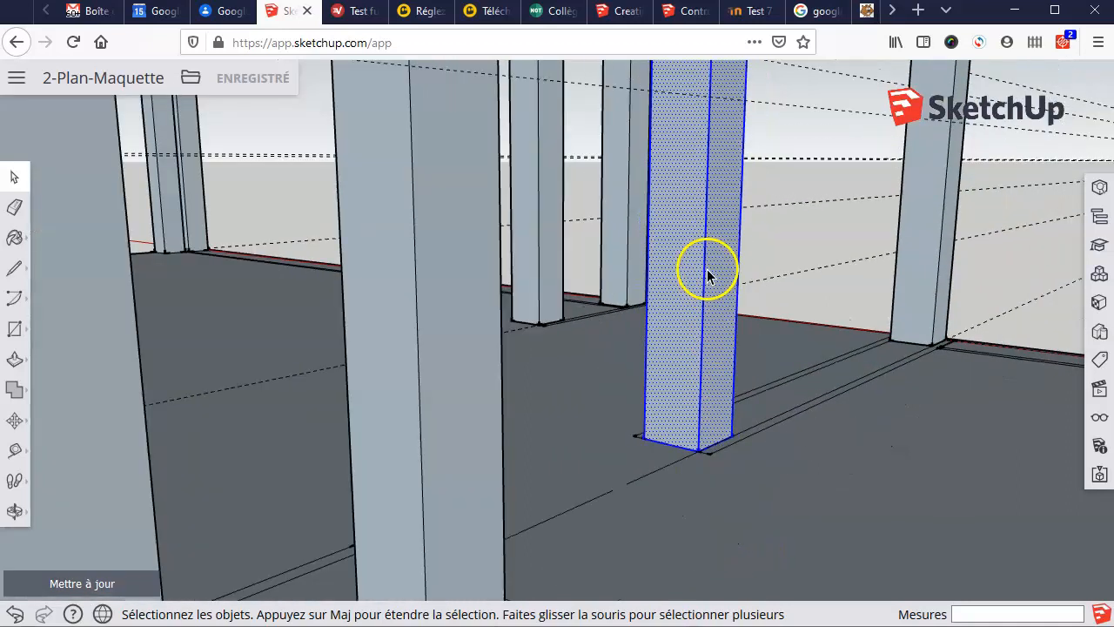
{"action": "right_click", "coordinate": [687, 209]}
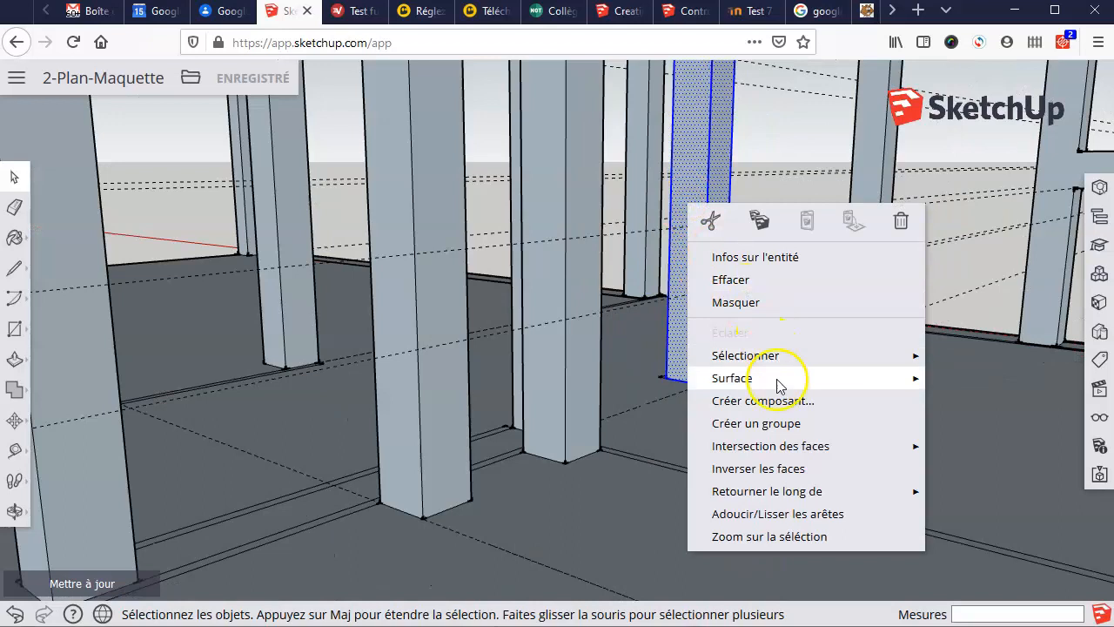
{"action": "left_click", "coordinate": [782, 424]}
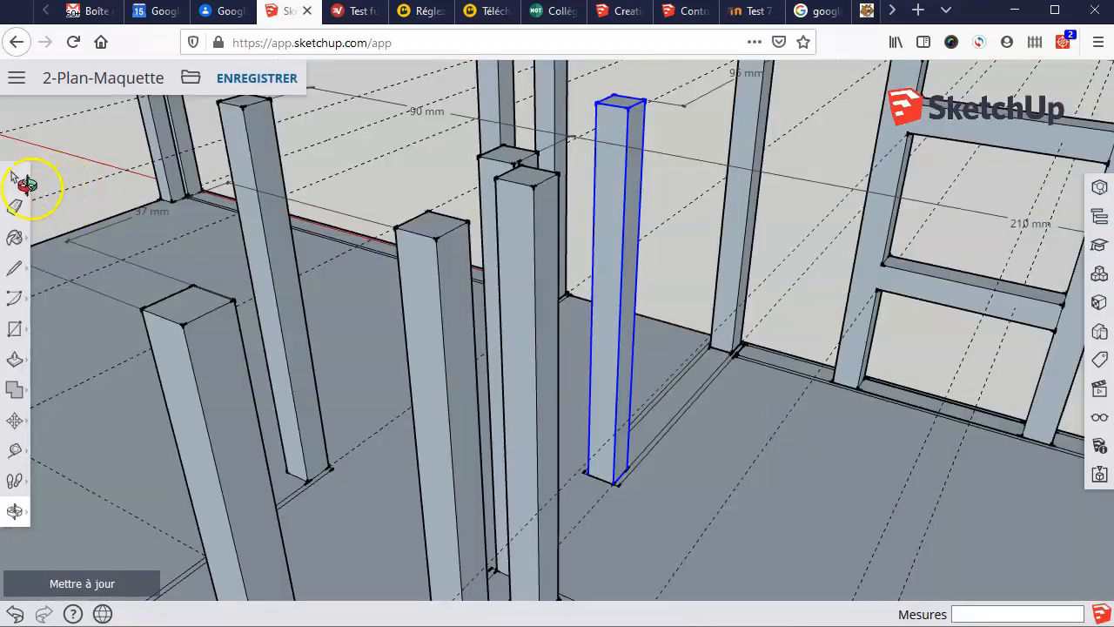
Step: Check which pieces select as one object by picking the window frame, the posts along the wall, the 95 mm dimension's post and the close interior pair
{"action": "left_click", "coordinate": [14, 178]}
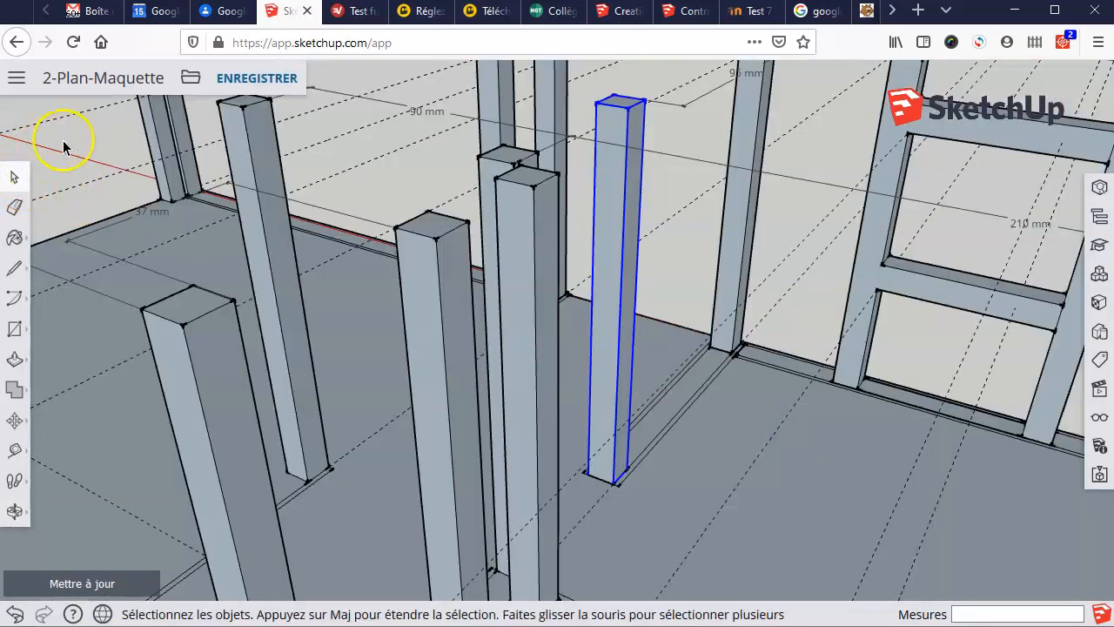
{"action": "left_click", "coordinate": [881, 228]}
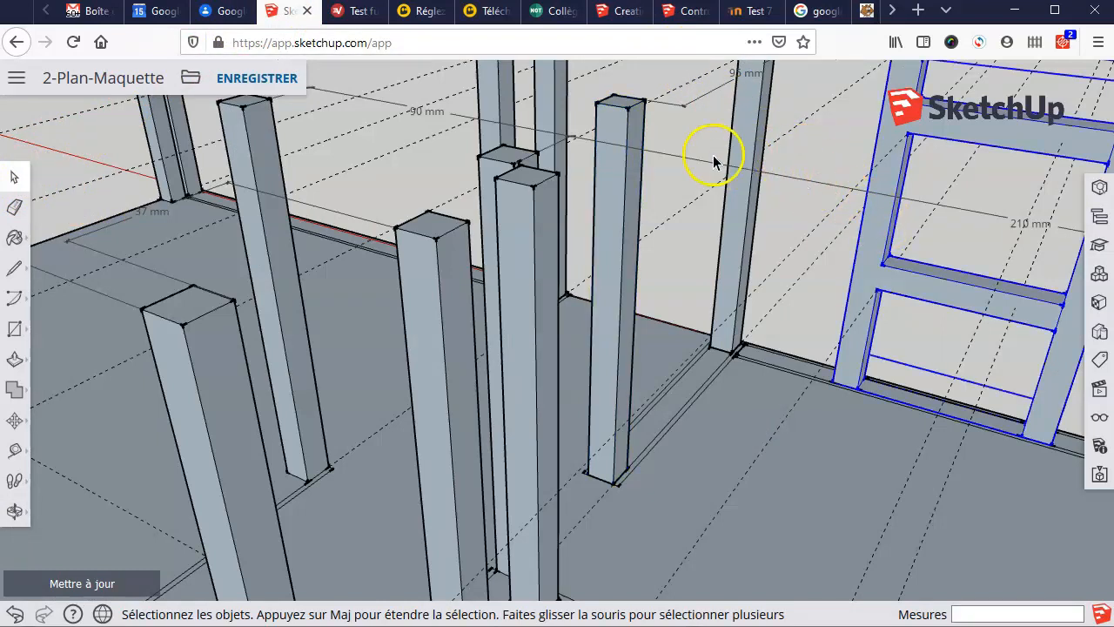
{"action": "left_click", "coordinate": [744, 180]}
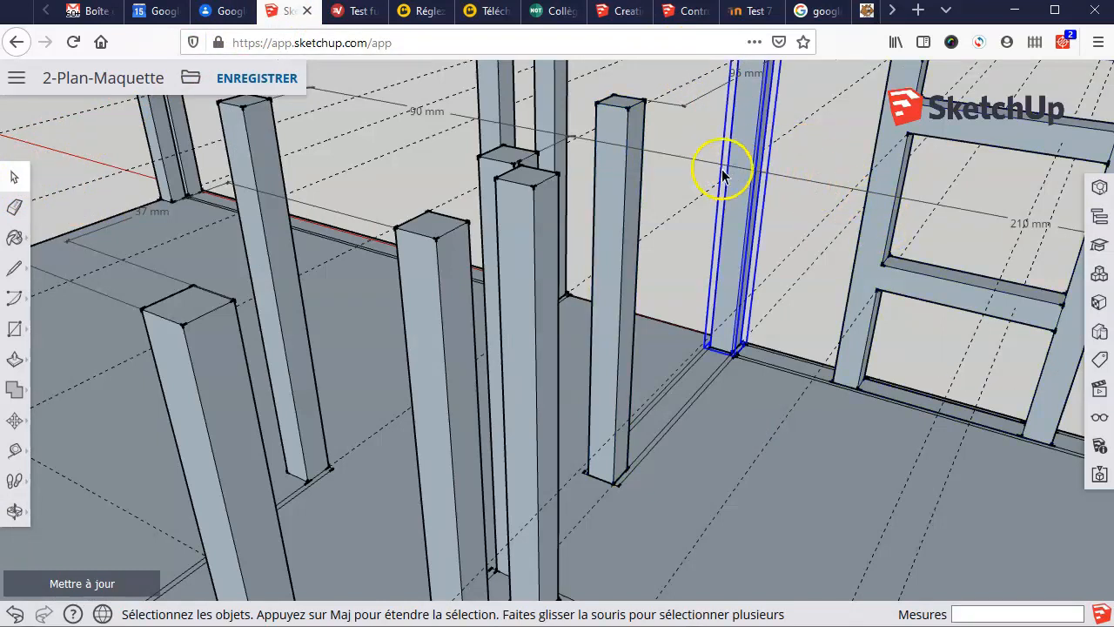
{"action": "left_click", "coordinate": [554, 101]}
{"action": "left_click", "coordinate": [498, 91]}
{"action": "left_click", "coordinate": [616, 174]}
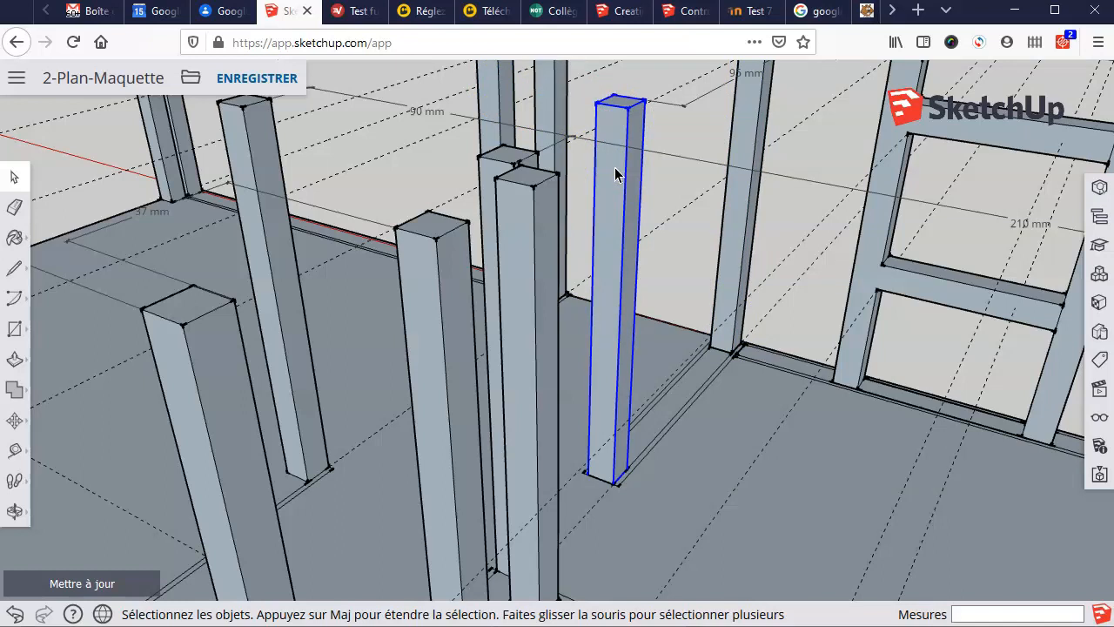
{"action": "left_click", "coordinate": [525, 208]}
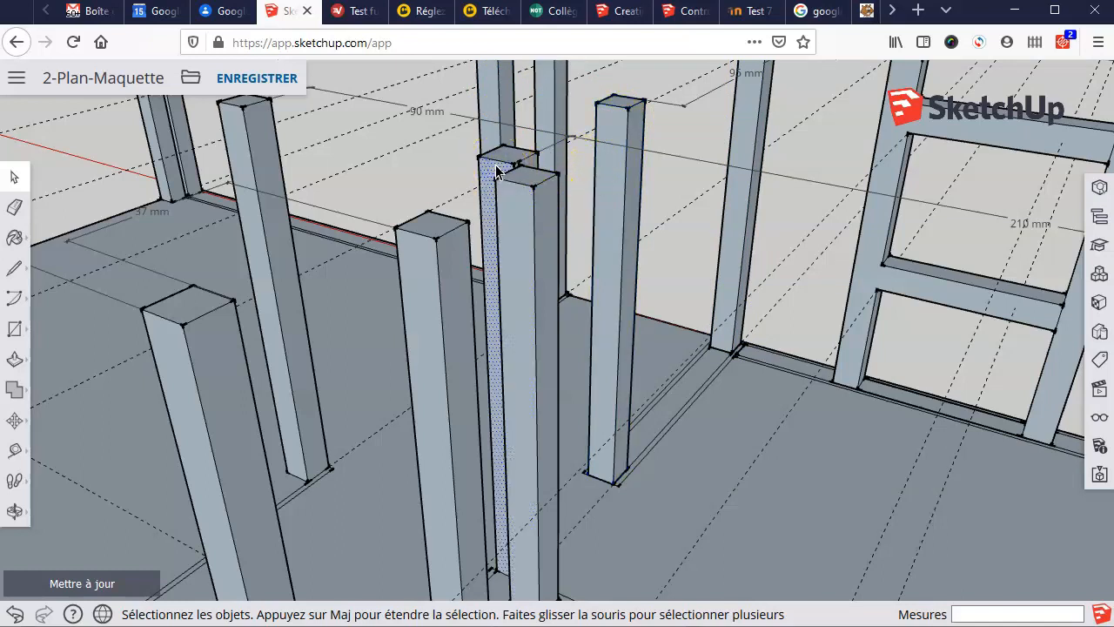
Step: Select both posts of the close interior pair together and examine their bases for stray floor edges
{"action": "middle_click_drag", "start_coordinate": [720, 314], "coordinate": [618, 287]}
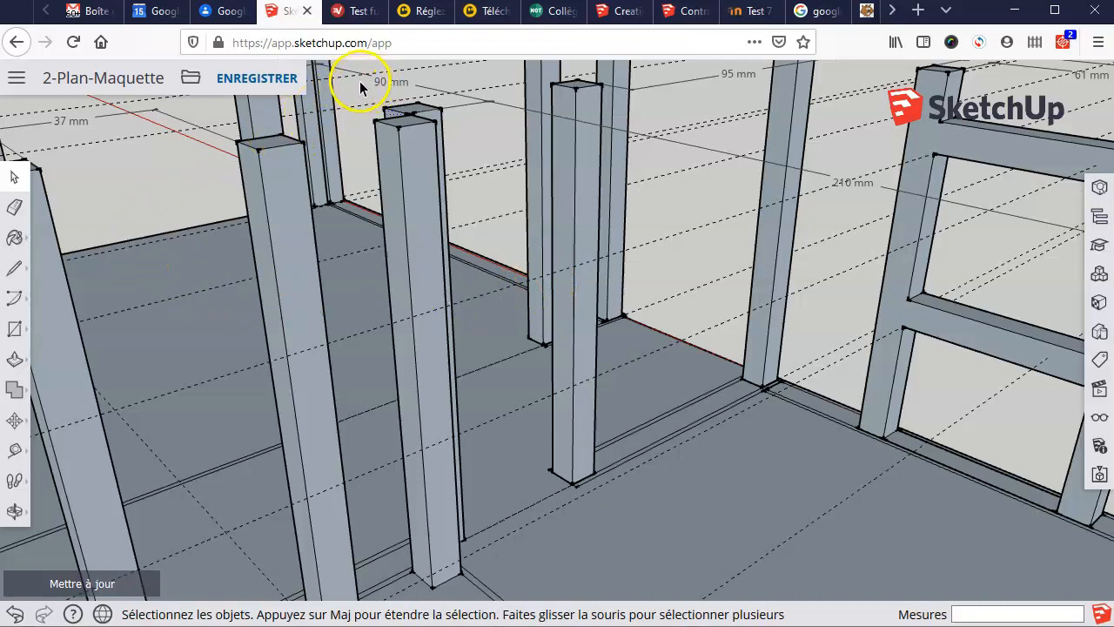
{"action": "left_click_drag", "start_coordinate": [457, 241], "coordinate": [508, 595]}
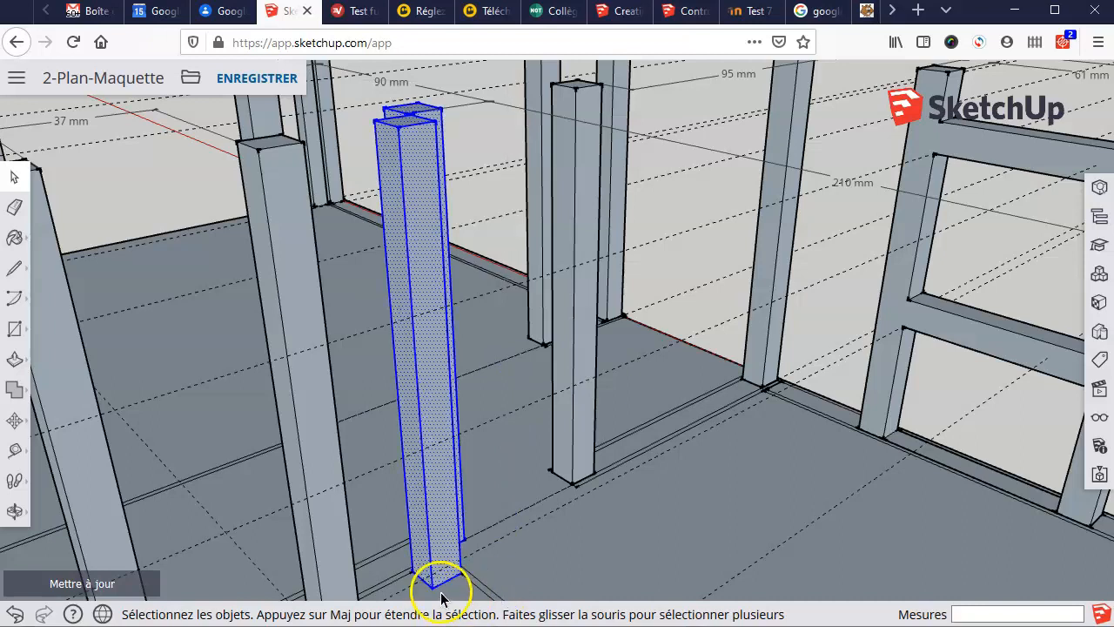
{"action": "scroll", "coordinate": [441, 598], "scroll_direction": "up", "scroll_amount": 3}
{"action": "scroll", "coordinate": [461, 578], "scroll_direction": "up", "scroll_amount": 3}
{"action": "middle_click_drag", "start_coordinate": [656, 498], "coordinate": [751, 500]}
{"action": "scroll", "coordinate": [400, 485], "scroll_direction": "up", "scroll_amount": 5}
{"action": "scroll", "coordinate": [407, 471], "scroll_direction": "up", "scroll_amount": 2}
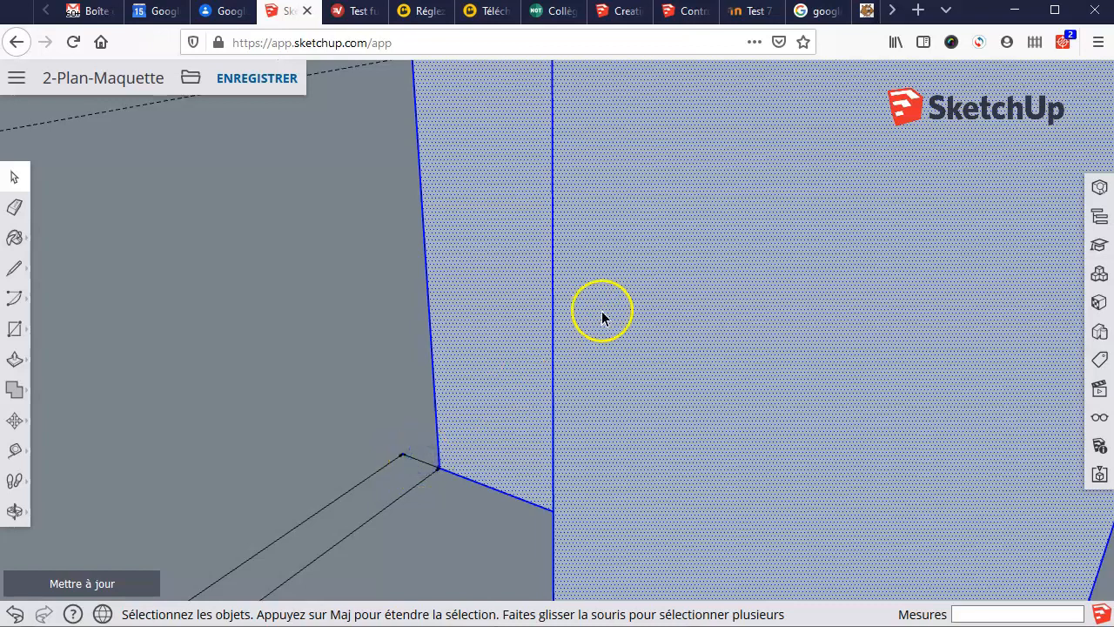
Step: Turn the selected close interior pair of posts into one group
{"action": "scroll", "coordinate": [605, 310], "scroll_direction": "down", "scroll_amount": 2}
{"action": "scroll", "coordinate": [818, 260], "scroll_direction": "down", "scroll_amount": 5}
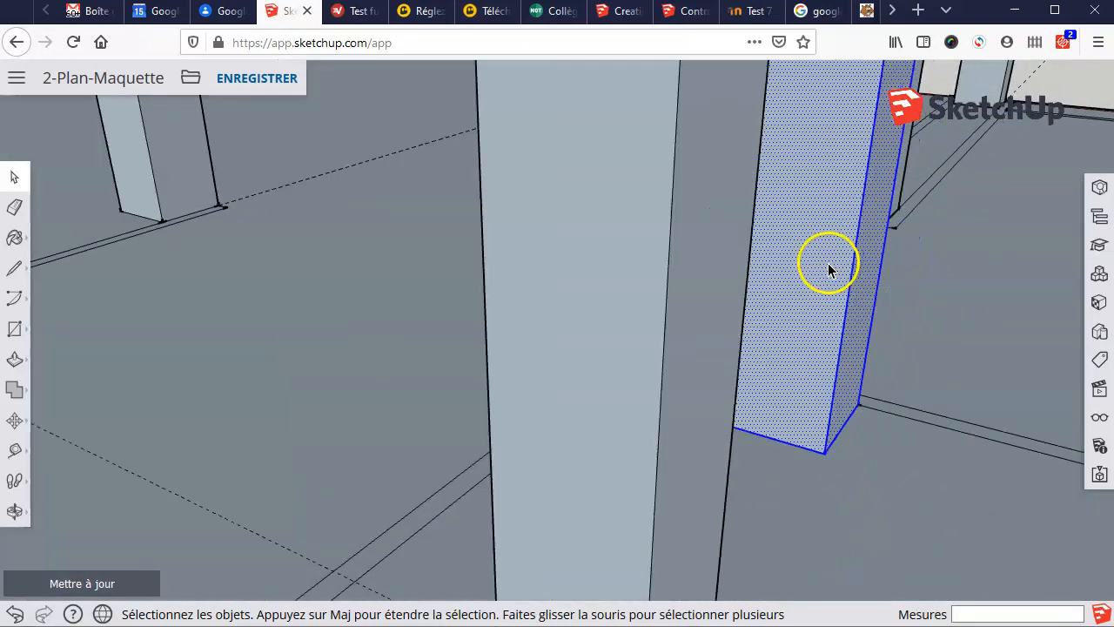
{"action": "scroll", "coordinate": [846, 239], "scroll_direction": "down", "scroll_amount": 1}
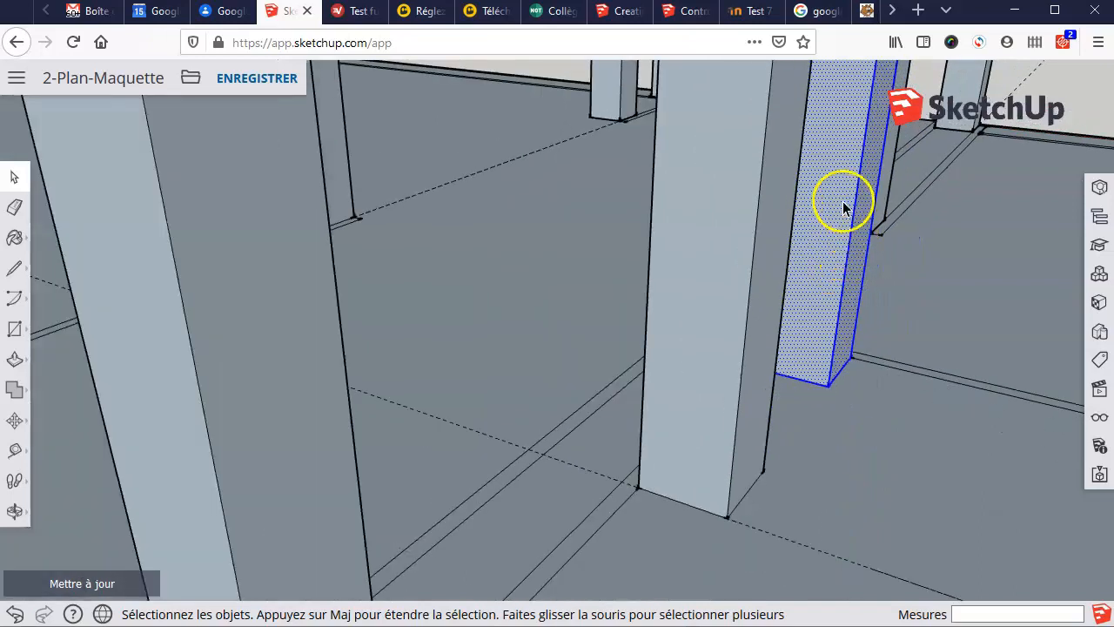
{"action": "right_click", "coordinate": [842, 205]}
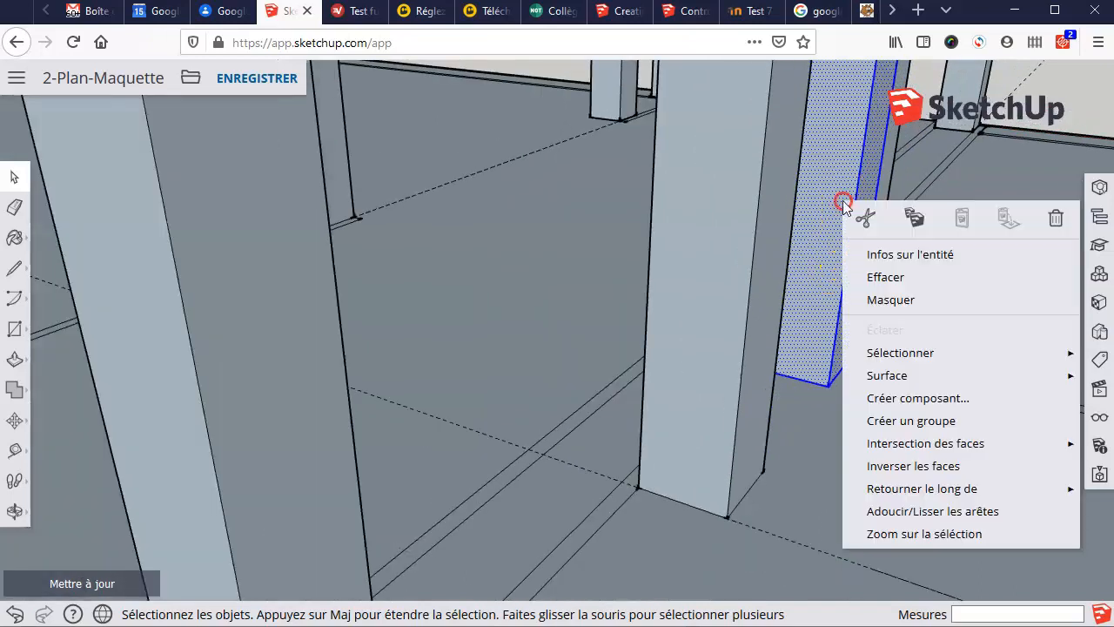
{"action": "left_click", "coordinate": [928, 423]}
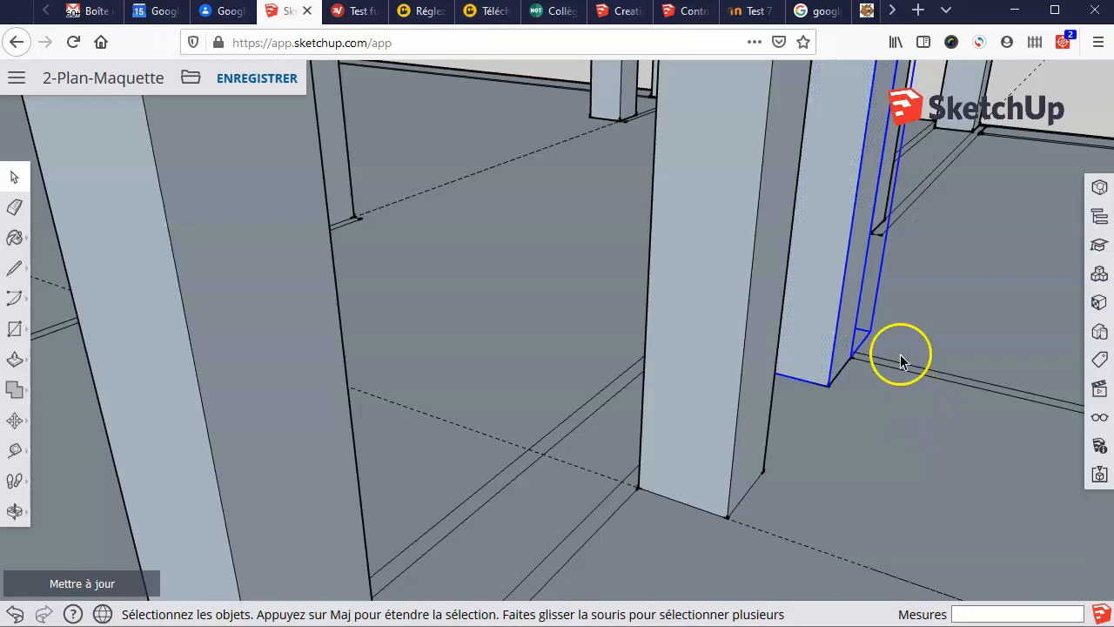
Step: Select the whole post between the 37 mm dimension and the grouped interior pair, and make it a group
{"action": "scroll", "coordinate": [888, 278], "scroll_direction": "down", "scroll_amount": 5}
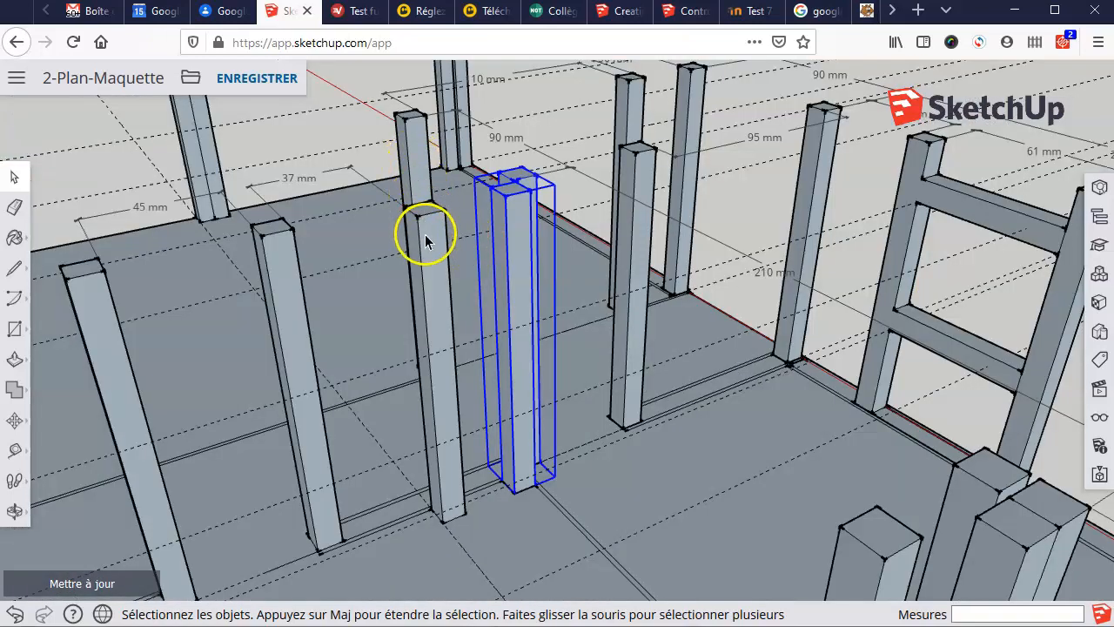
{"action": "left_click", "coordinate": [427, 252]}
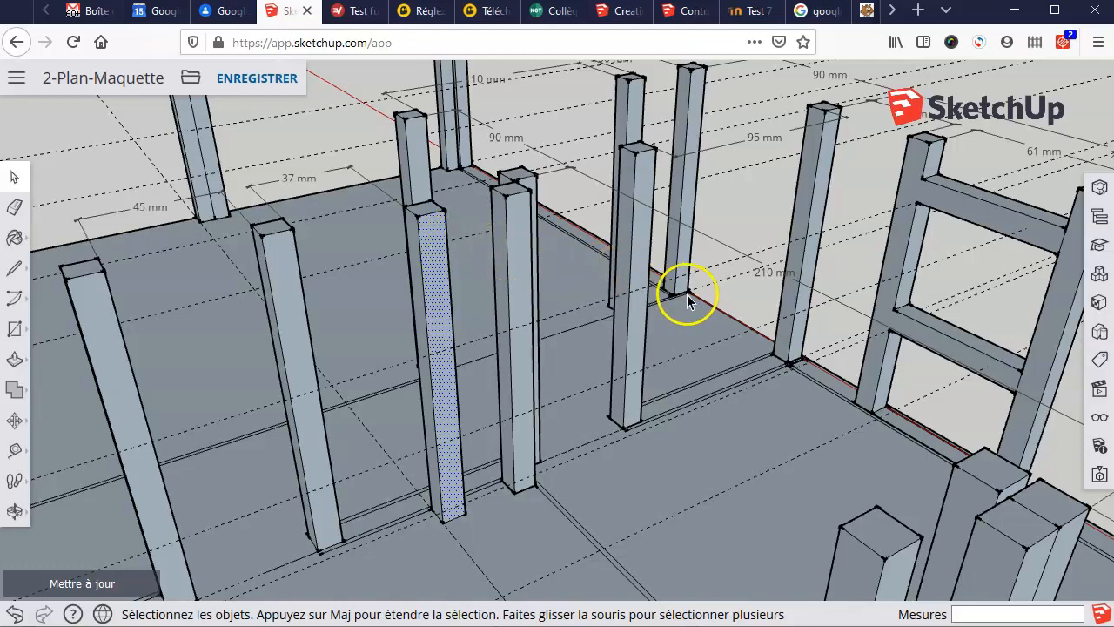
{"action": "middle_click_drag", "start_coordinate": [688, 300], "coordinate": [492, 334]}
{"action": "left_click_drag", "start_coordinate": [292, 172], "coordinate": [394, 496]}
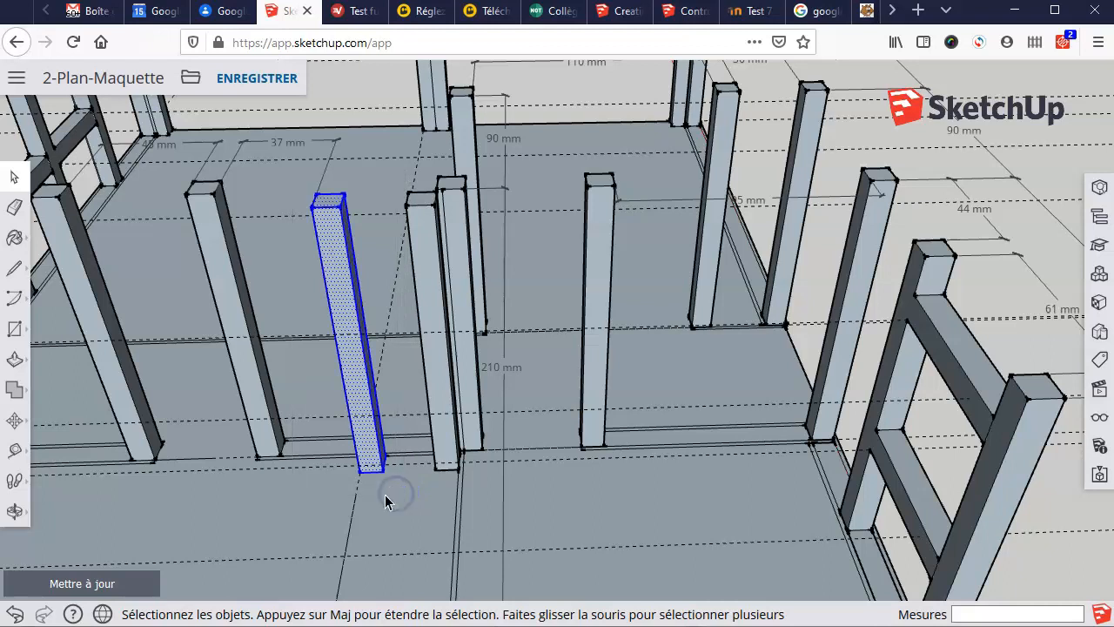
{"action": "right_click", "coordinate": [348, 326]}
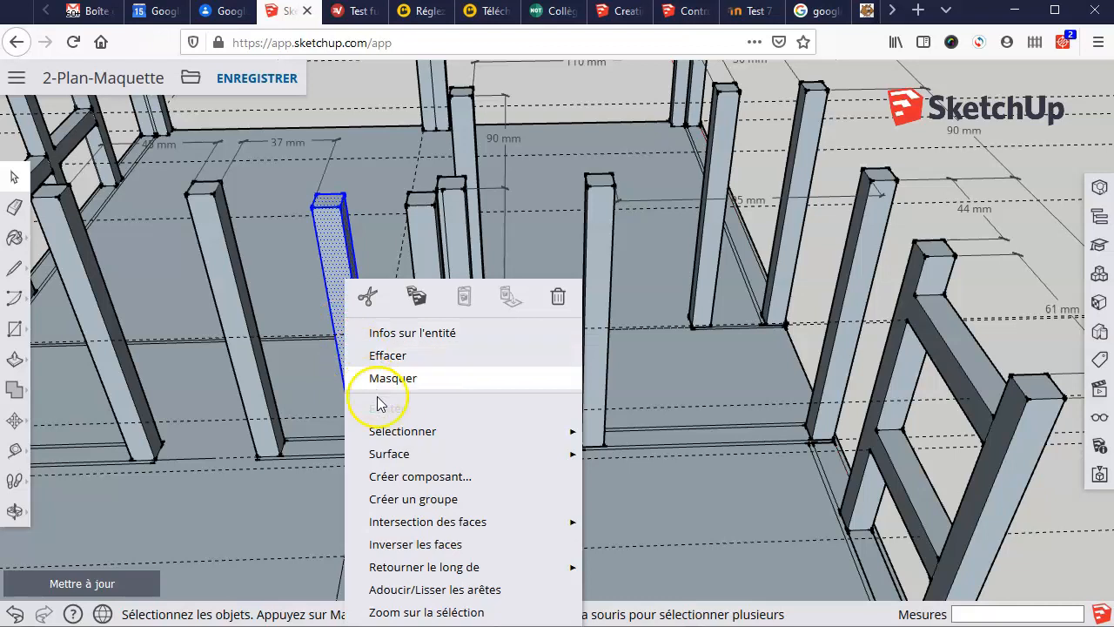
{"action": "left_click", "coordinate": [418, 500]}
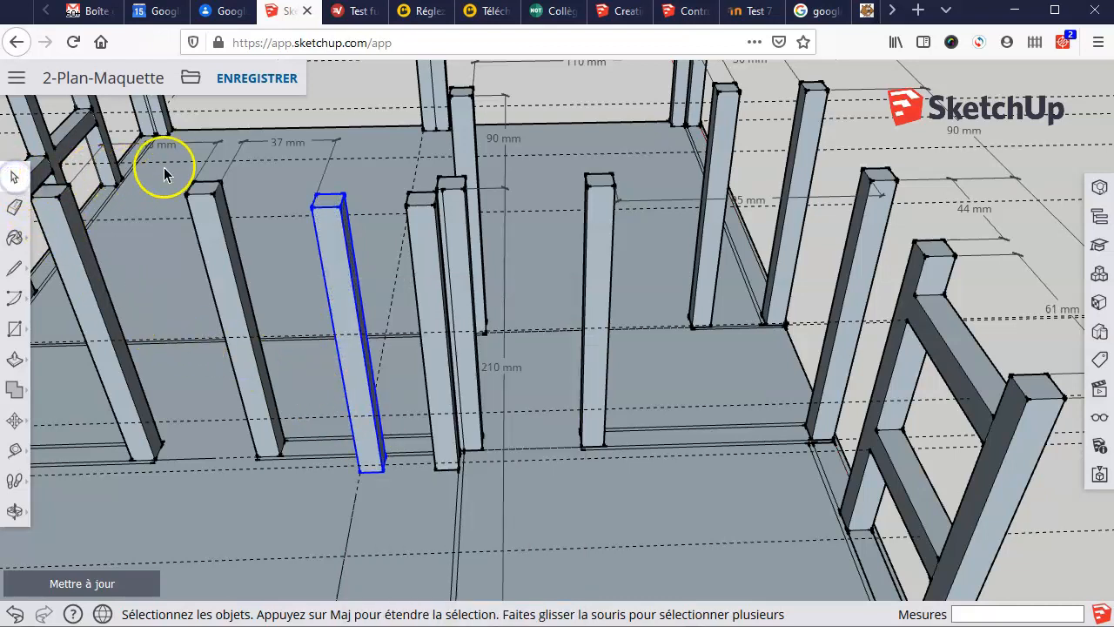
Step: Select the whole post standing between the 45 mm and 37 mm dimensions and make it a group
{"action": "left_click_drag", "start_coordinate": [170, 163], "coordinate": [302, 493]}
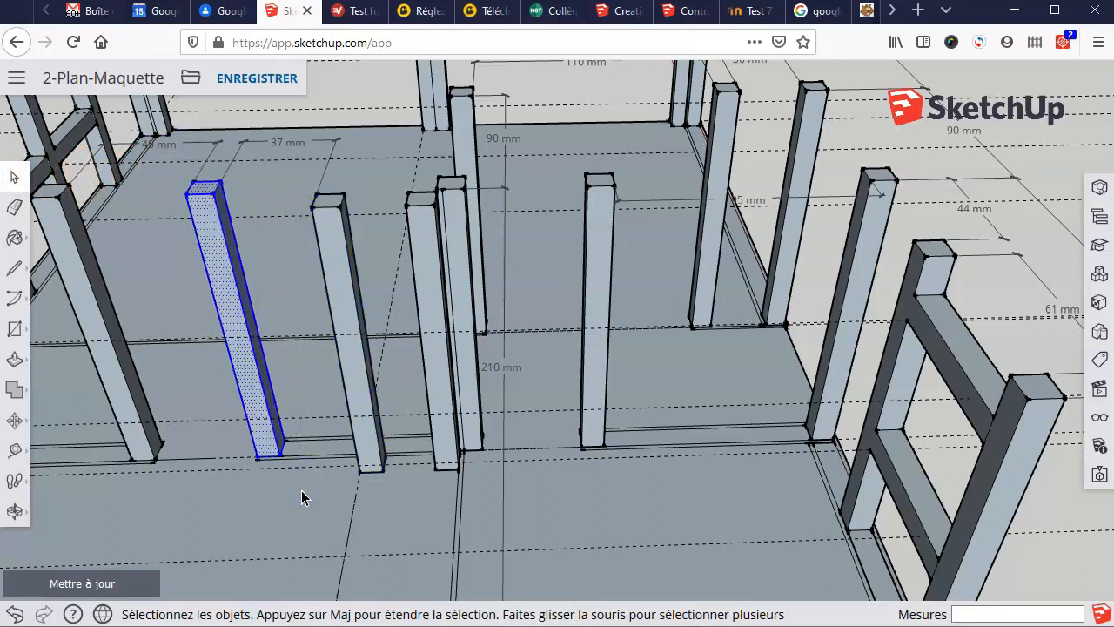
{"action": "right_click", "coordinate": [219, 252]}
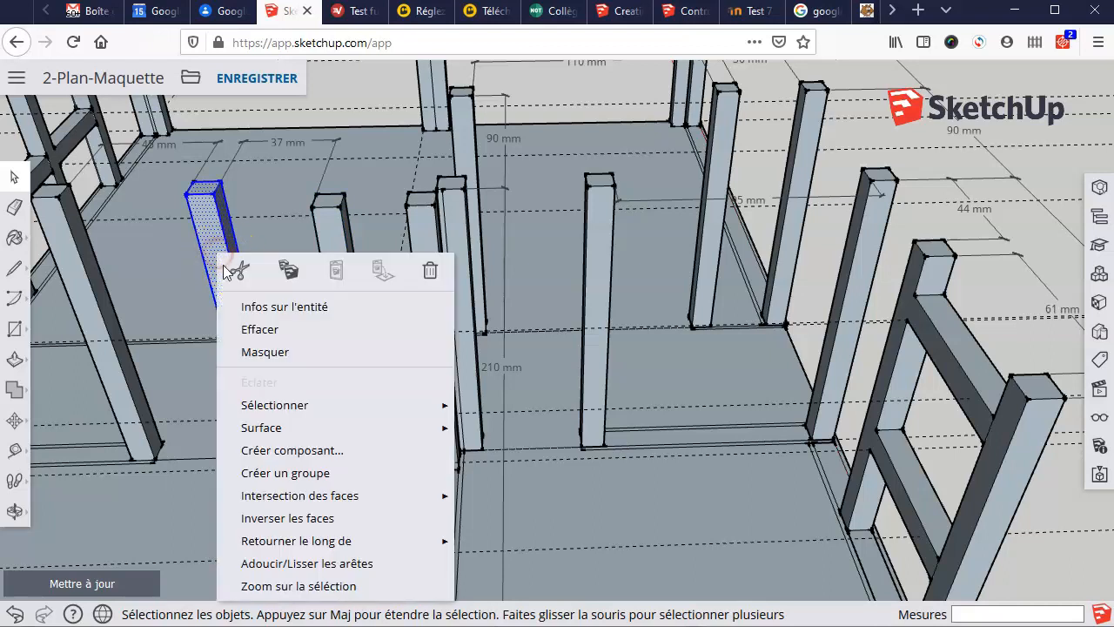
{"action": "left_click", "coordinate": [285, 472]}
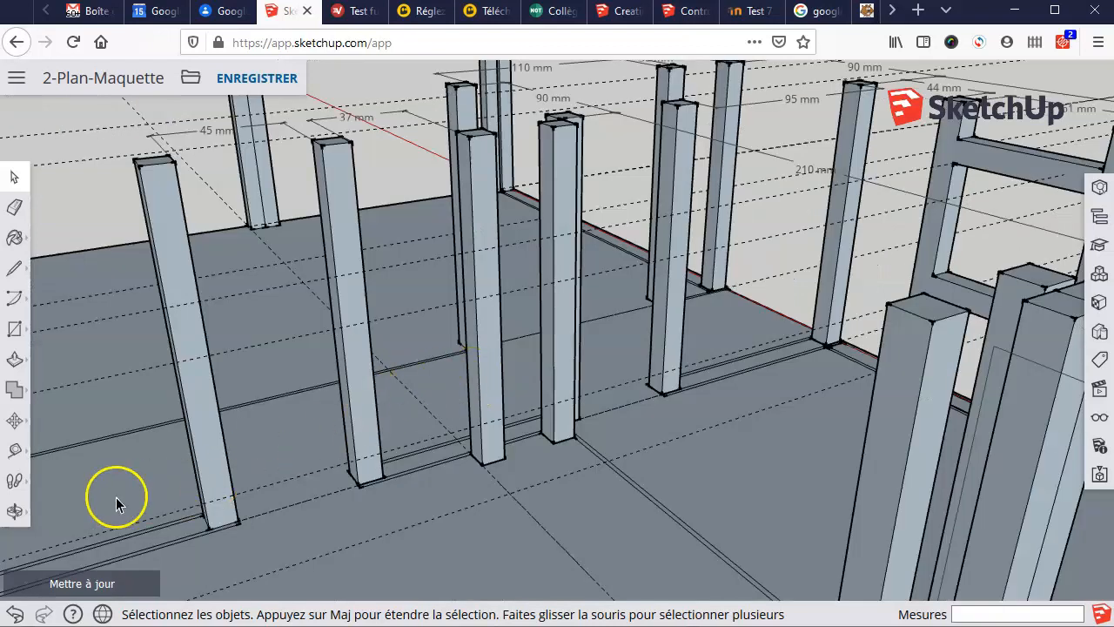
Step: Select the whole interior post at the 45 mm dimension's end nearest the window wall and make it a group
{"action": "left_click", "coordinate": [17, 516]}
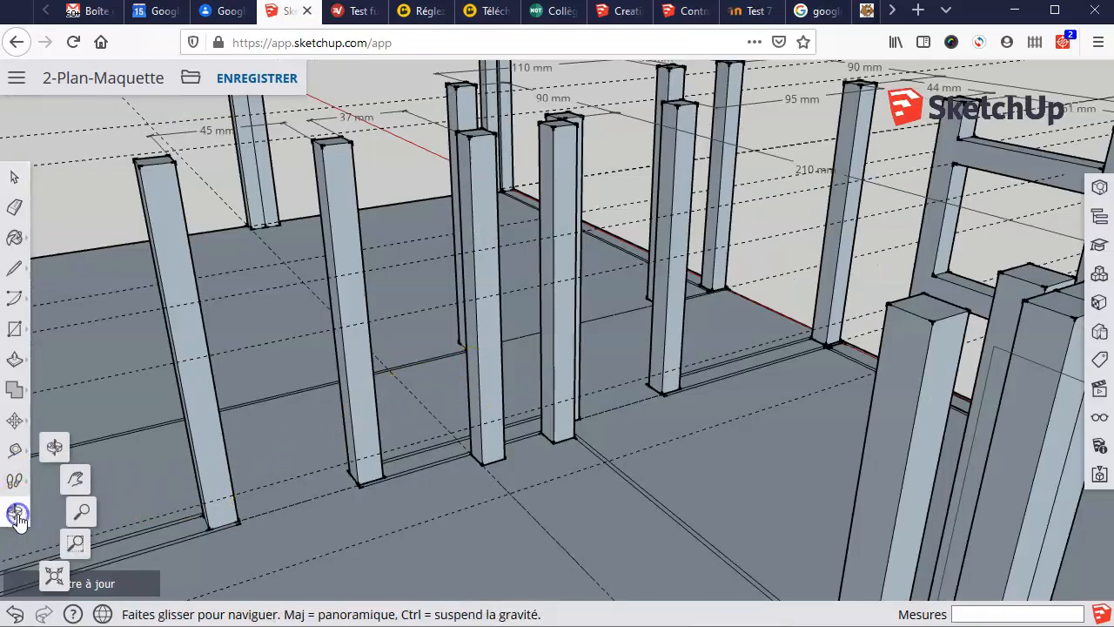
{"action": "left_click", "coordinate": [80, 480]}
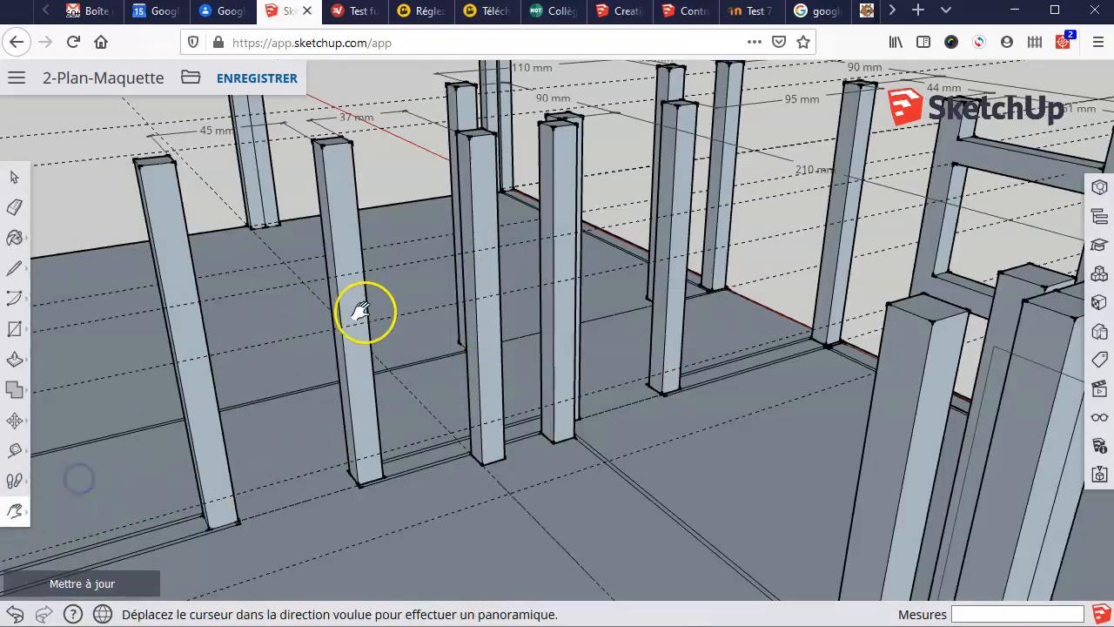
{"action": "left_click_drag", "start_coordinate": [435, 293], "coordinate": [585, 263]}
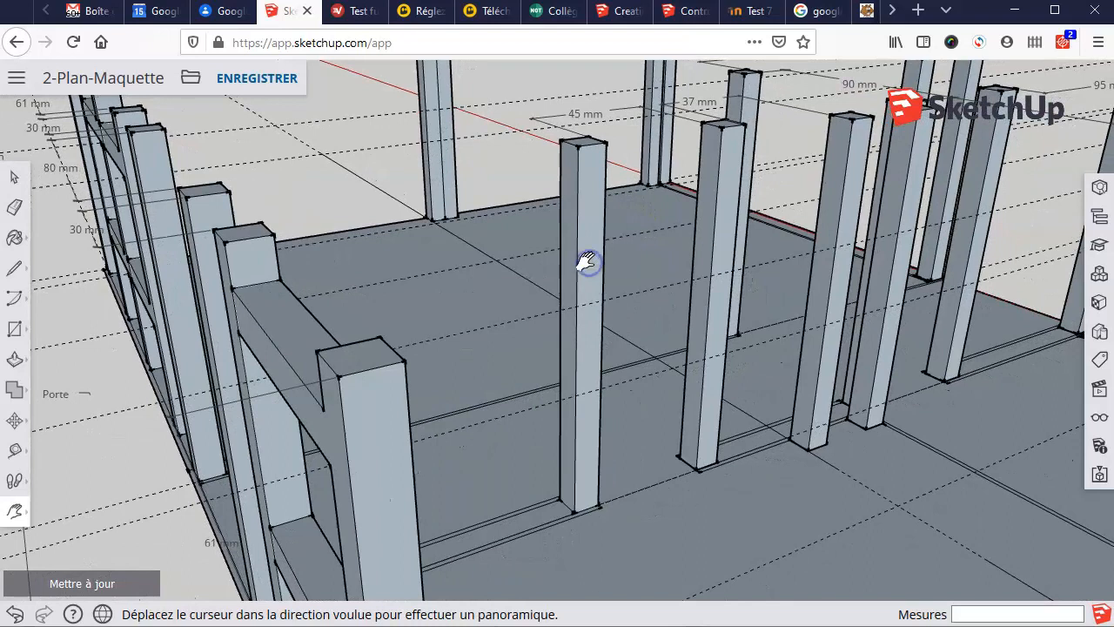
{"action": "scroll", "coordinate": [592, 219], "scroll_direction": "up", "scroll_amount": 1}
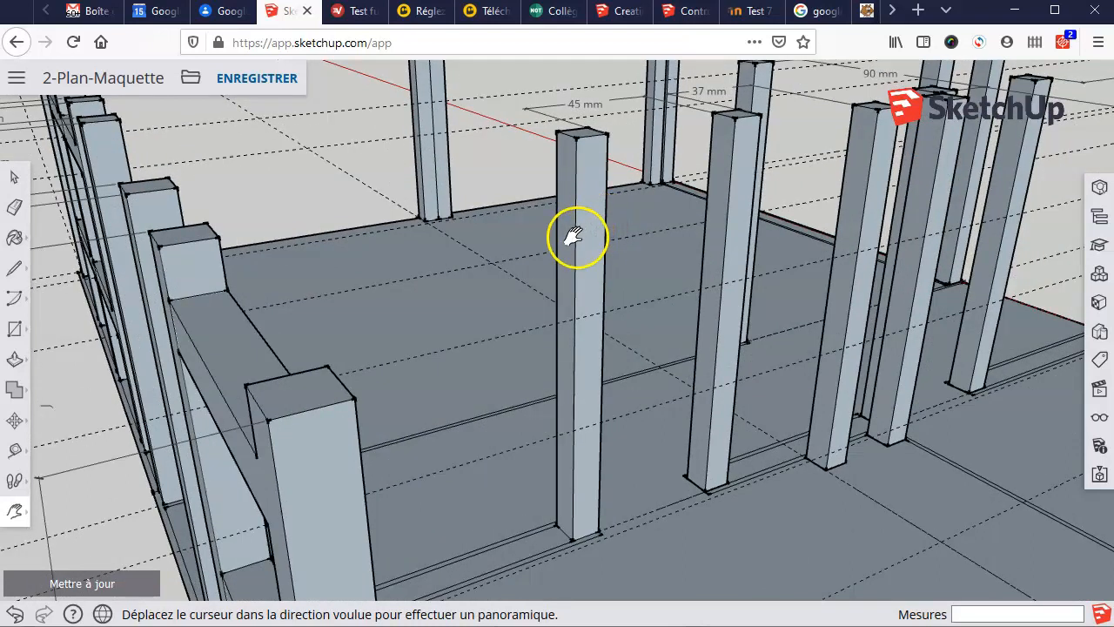
{"action": "scroll", "coordinate": [575, 237], "scroll_direction": "up", "scroll_amount": 1}
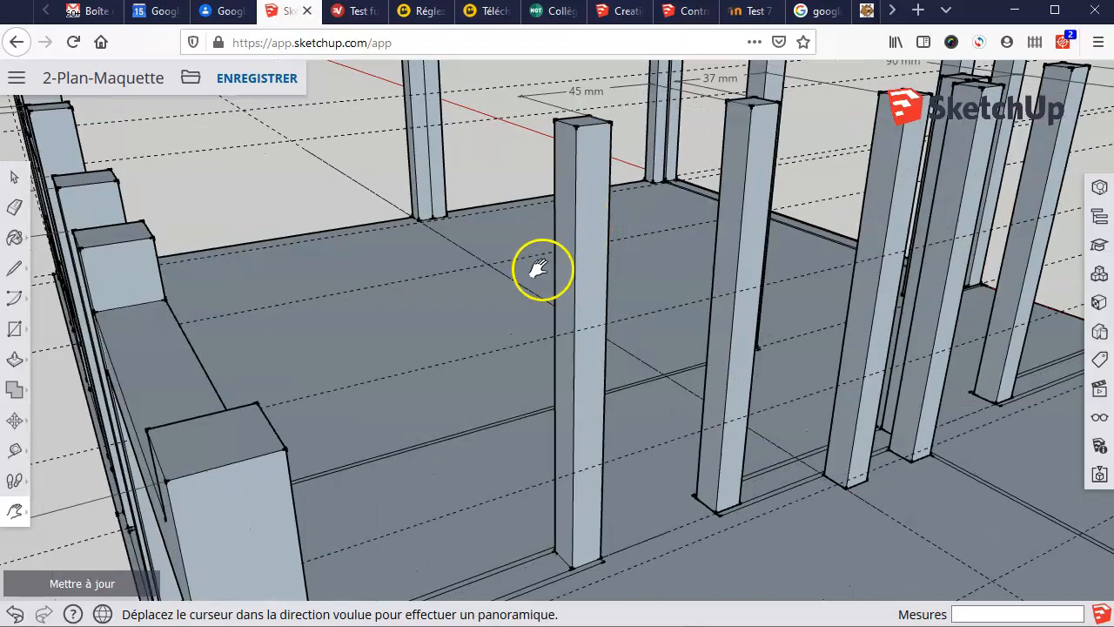
{"action": "left_click", "coordinate": [14, 178]}
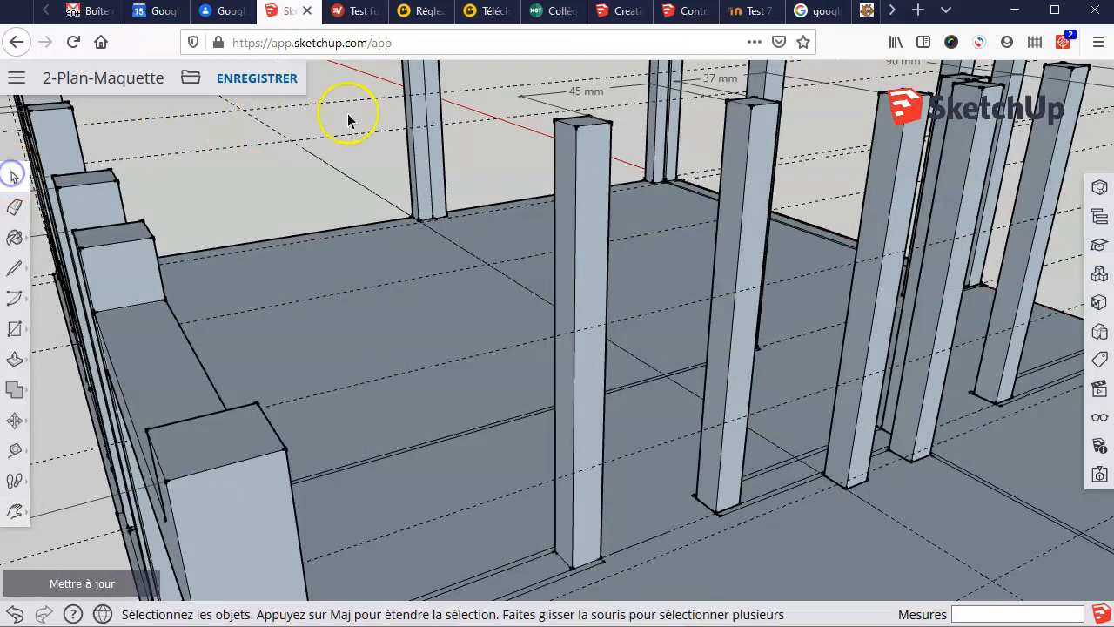
{"action": "left_click", "coordinate": [599, 301]}
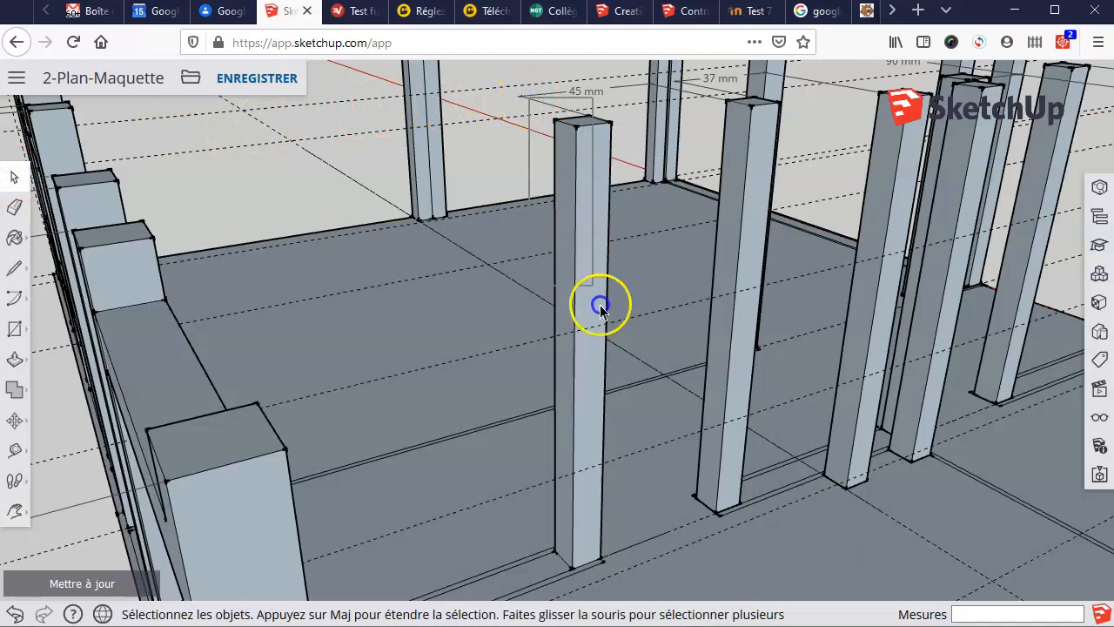
{"action": "left_click", "coordinate": [627, 578]}
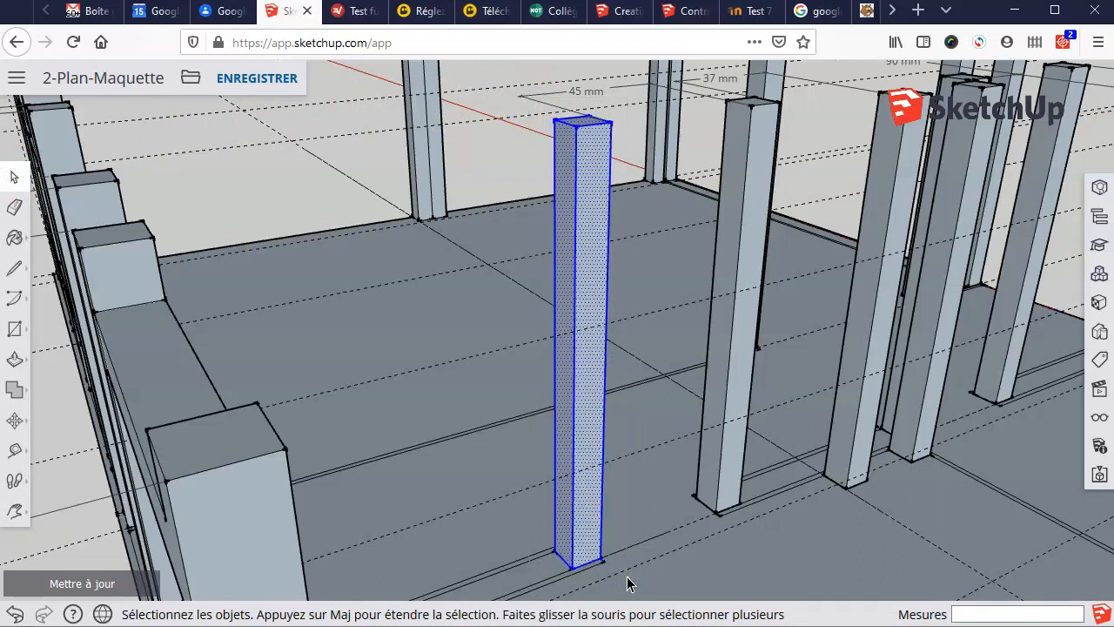
{"action": "right_click", "coordinate": [590, 431]}
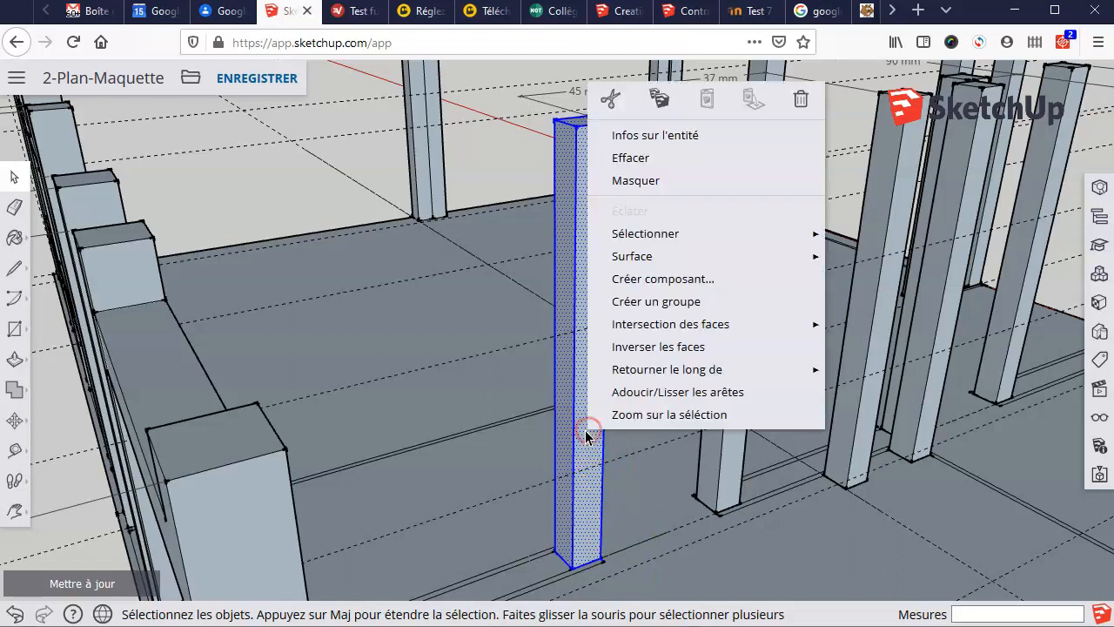
{"action": "left_click", "coordinate": [676, 298]}
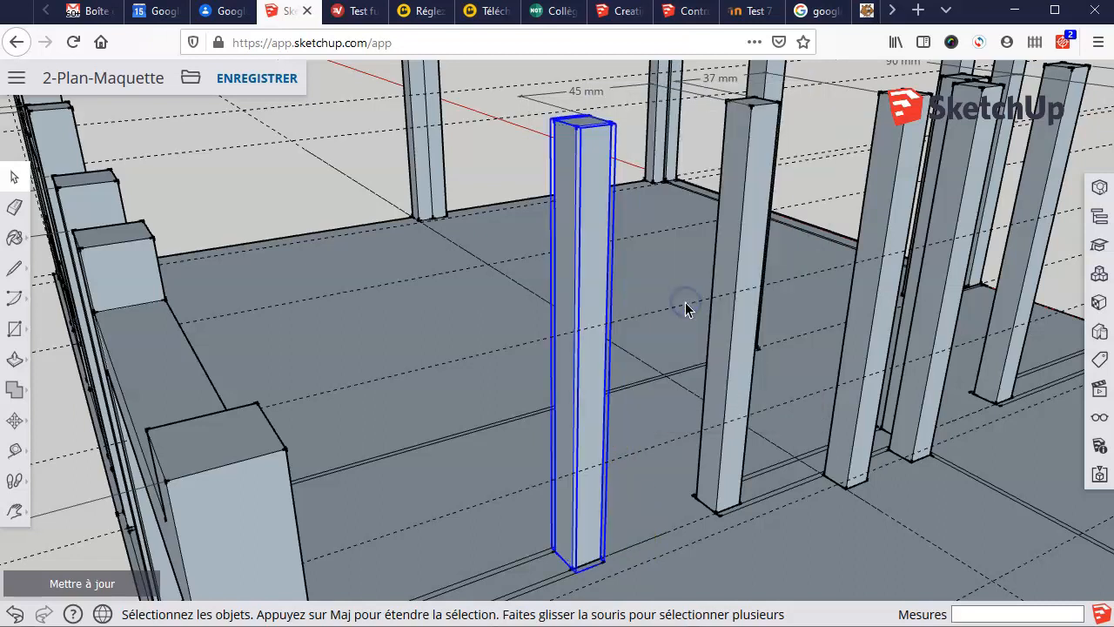
Step: Select the adjoining corner posts between the 171 mm and 275 mm dimensions and turn them into one group
{"action": "scroll", "coordinate": [582, 219], "scroll_direction": "down", "scroll_amount": 3}
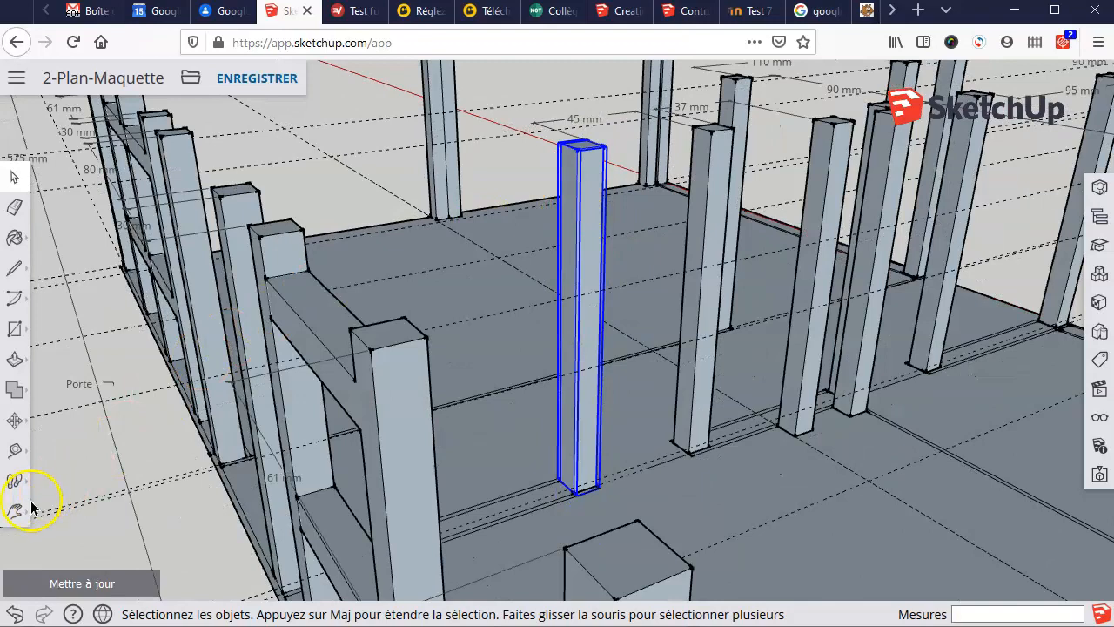
{"action": "left_click", "coordinate": [15, 514]}
{"action": "mouse_move", "coordinate": [527, 160]}
{"action": "left_mouse_down"}
{"action": "mouse_move", "coordinate": [489, 303]}
{"action": "mouse_move", "coordinate": [486, 370]}
{"action": "left_mouse_up"}
{"action": "left_click_drag", "start_coordinate": [566, 217], "coordinate": [572, 346]}
{"action": "scroll", "coordinate": [687, 300], "scroll_direction": "up", "scroll_amount": 3}
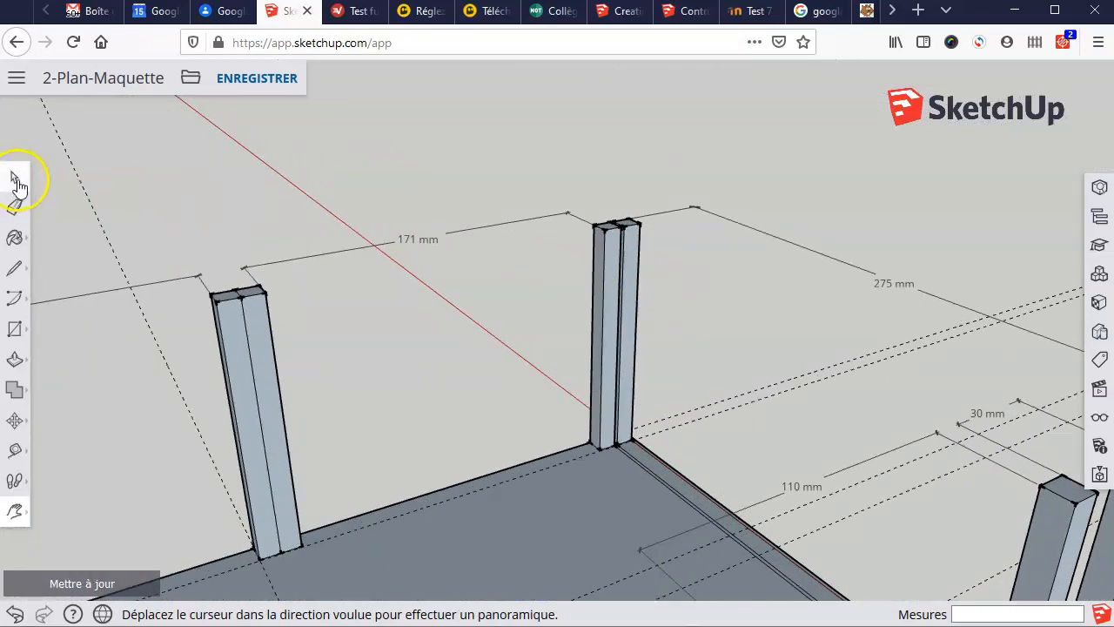
{"action": "left_click", "coordinate": [17, 178]}
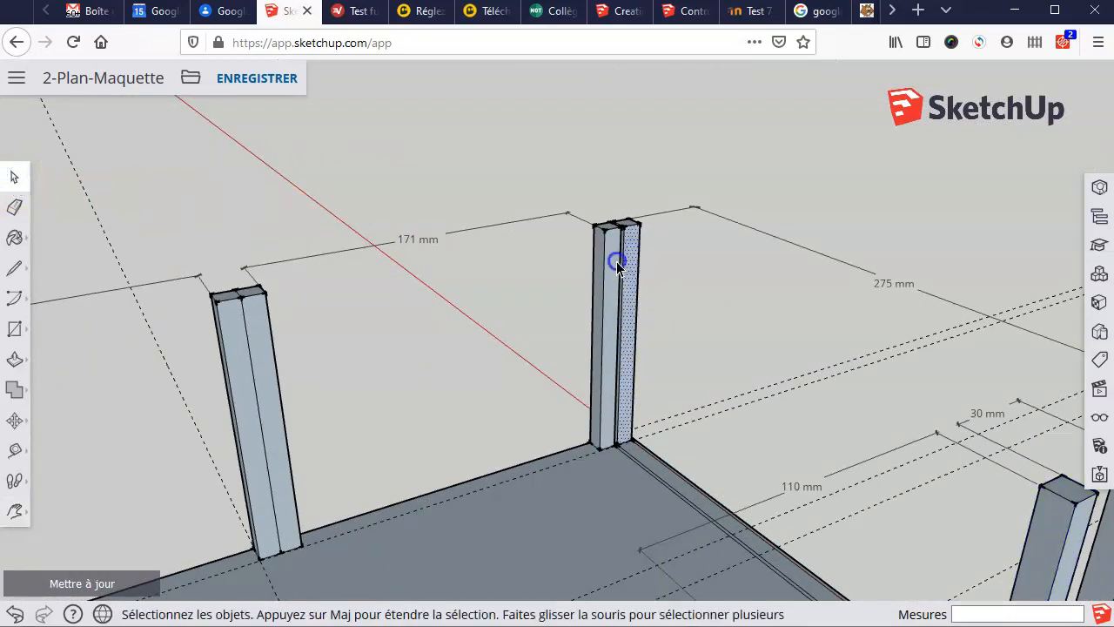
{"action": "left_click_drag", "start_coordinate": [566, 192], "coordinate": [666, 471]}
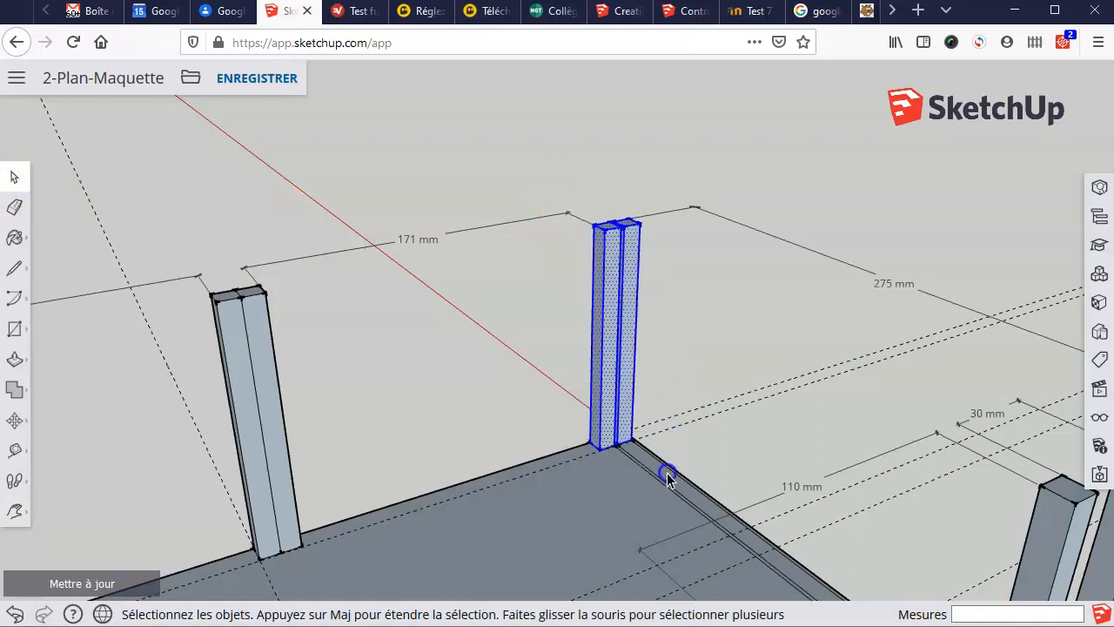
{"action": "right_click", "coordinate": [627, 344]}
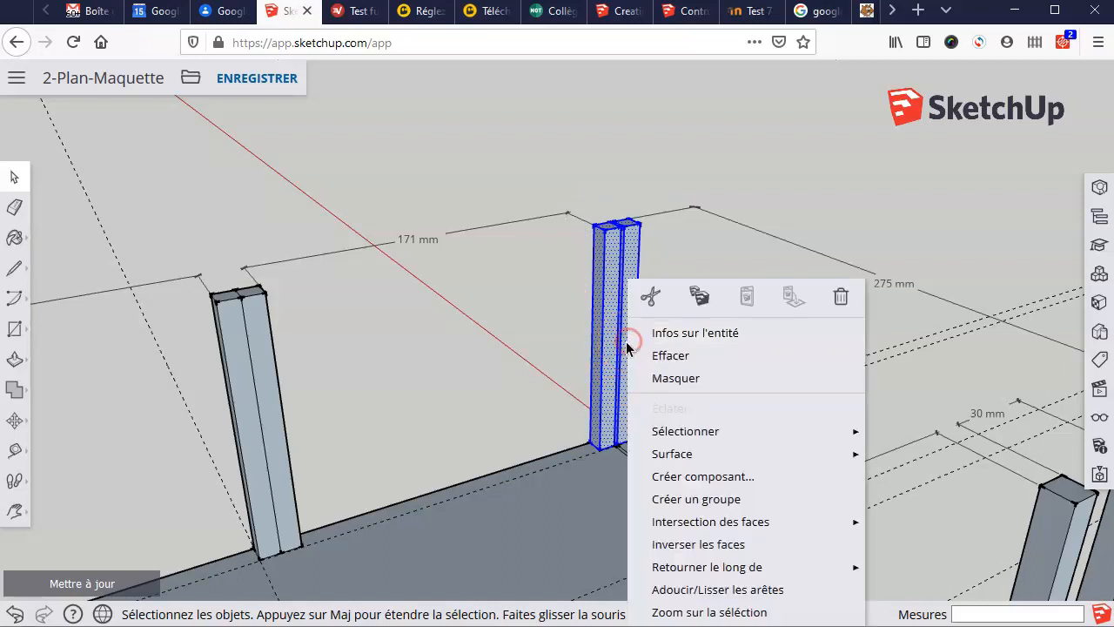
{"action": "left_click", "coordinate": [667, 499]}
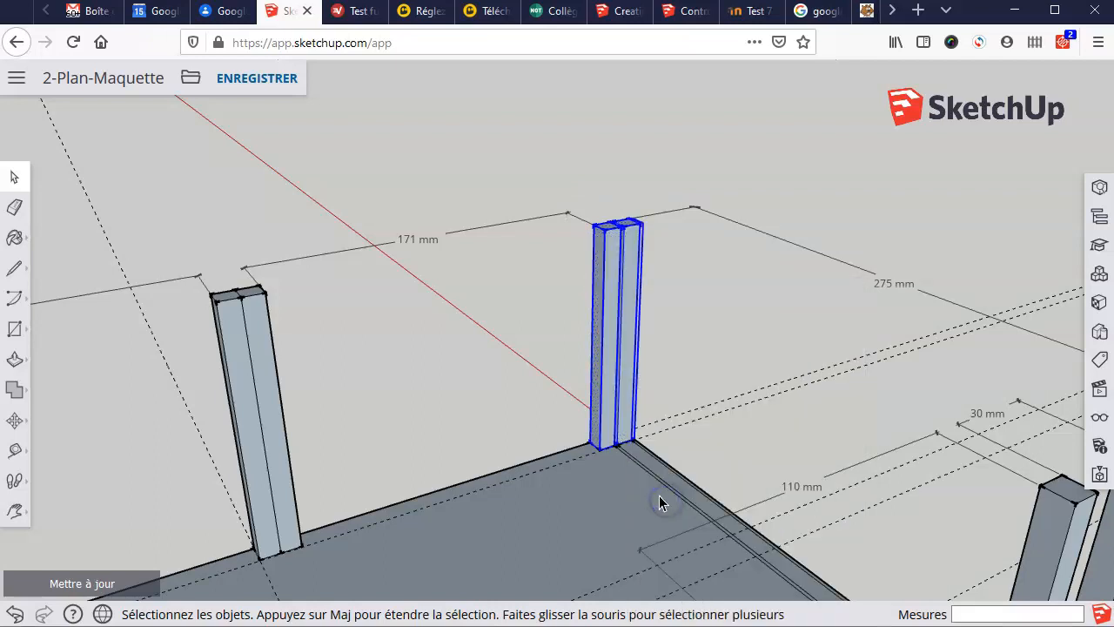
Step: Select the double post between the 171 mm and 192 mm dimensions and turn it into one group
{"action": "left_click_drag", "start_coordinate": [186, 261], "coordinate": [359, 563]}
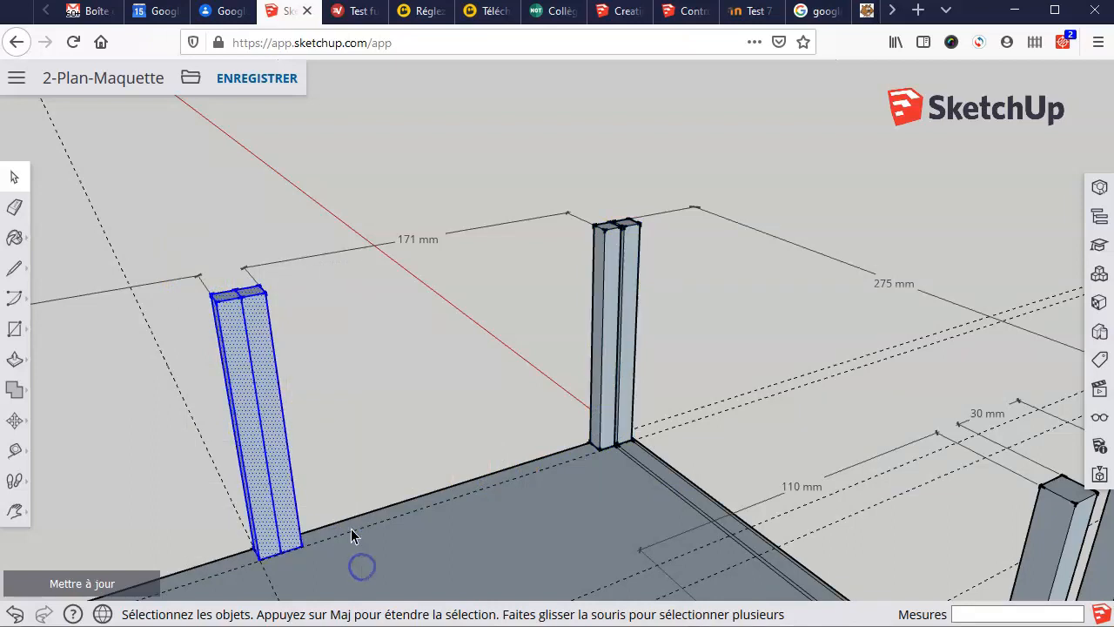
{"action": "right_click", "coordinate": [272, 407]}
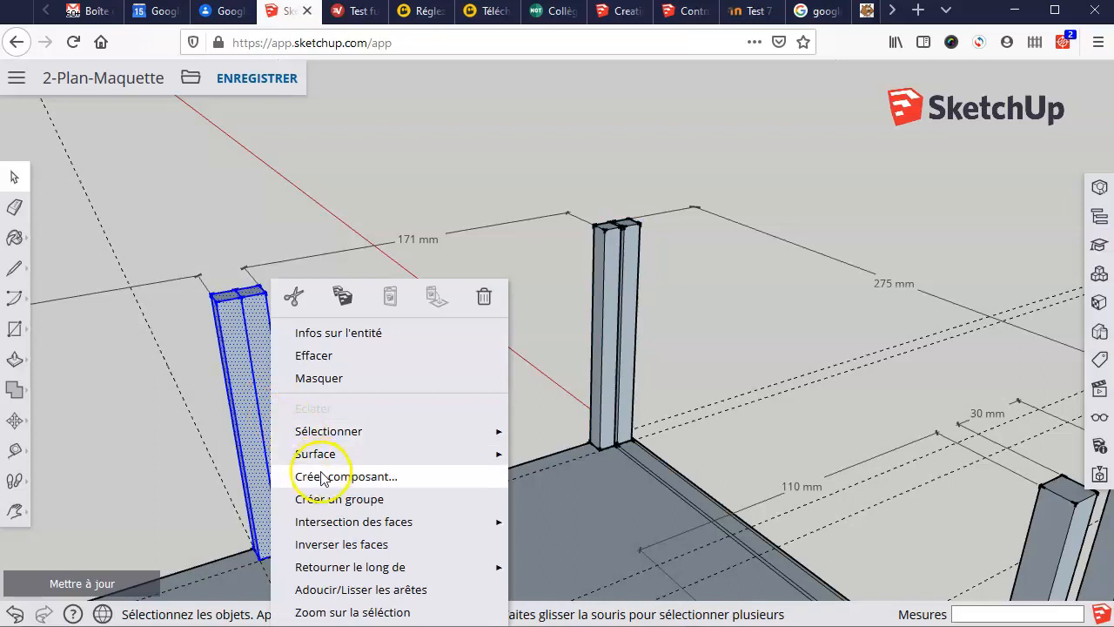
{"action": "left_click", "coordinate": [338, 498]}
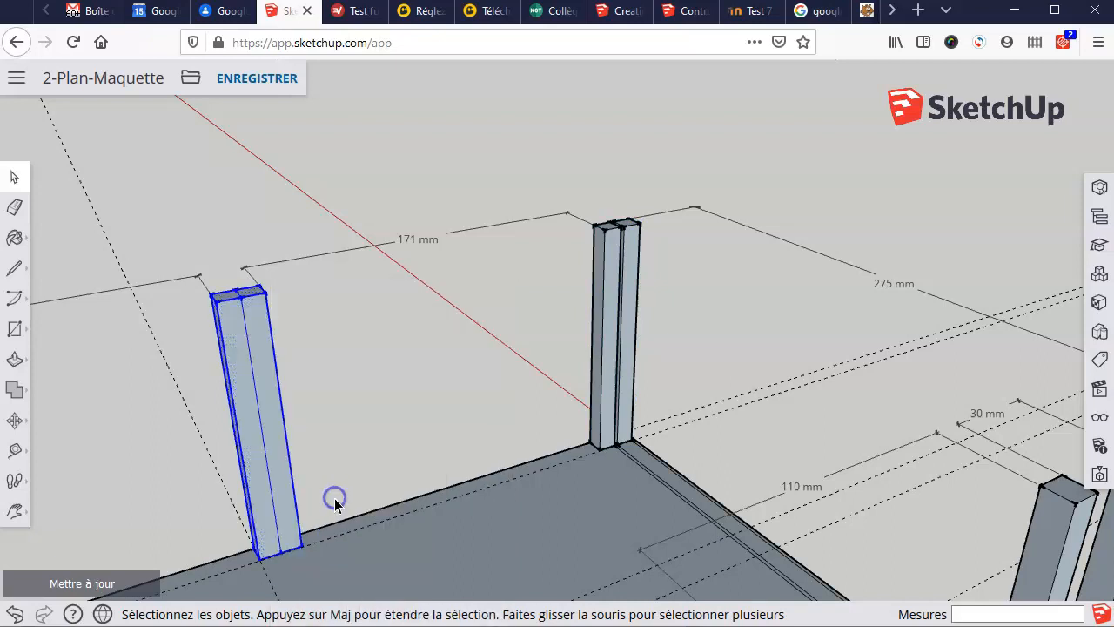
Step: Select the whole double corner post between the 192 mm and 73 mm dimensions and make it a group
{"action": "left_click", "coordinate": [15, 511]}
{"action": "left_click_drag", "start_coordinate": [213, 433], "coordinate": [799, 235]}
{"action": "left_click_drag", "start_coordinate": [442, 426], "coordinate": [749, 334]}
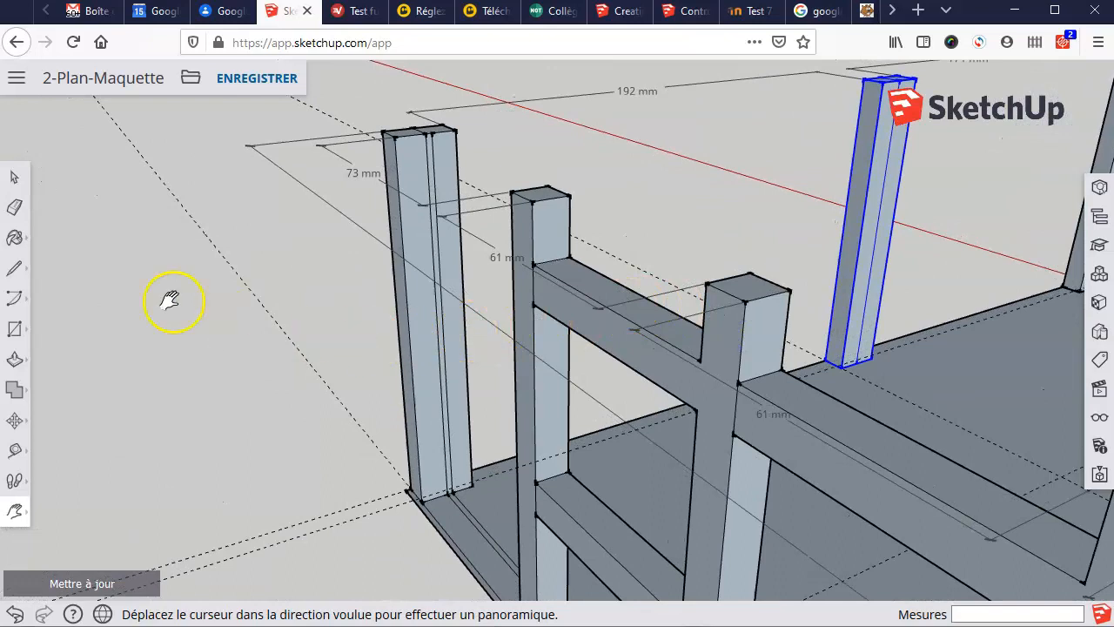
{"action": "middle_click_drag", "start_coordinate": [508, 345], "coordinate": [484, 349]}
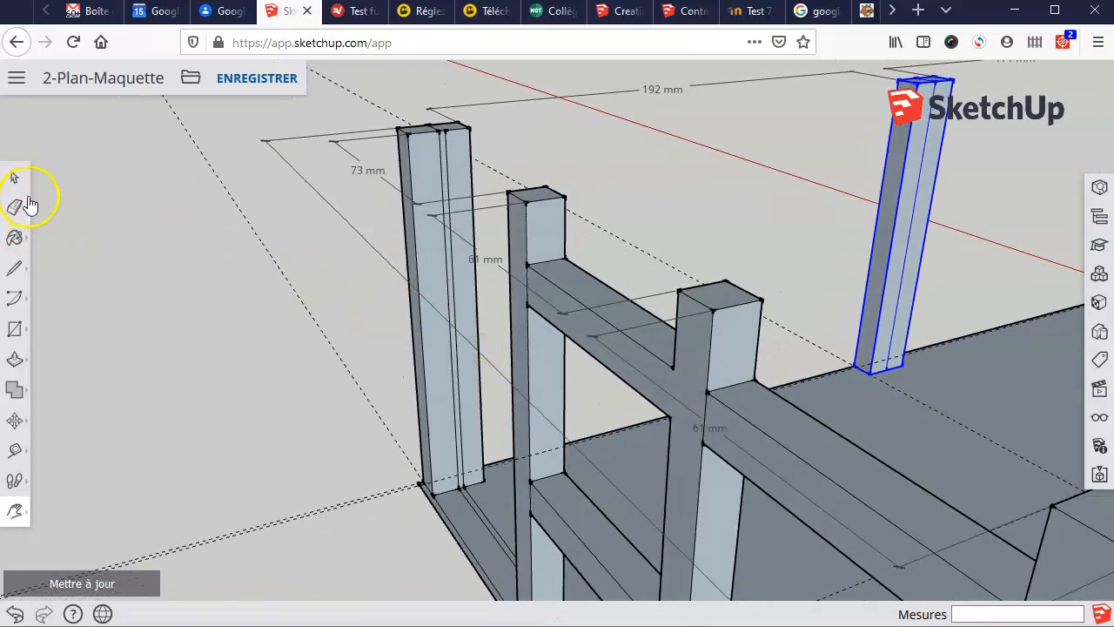
{"action": "left_click", "coordinate": [14, 175]}
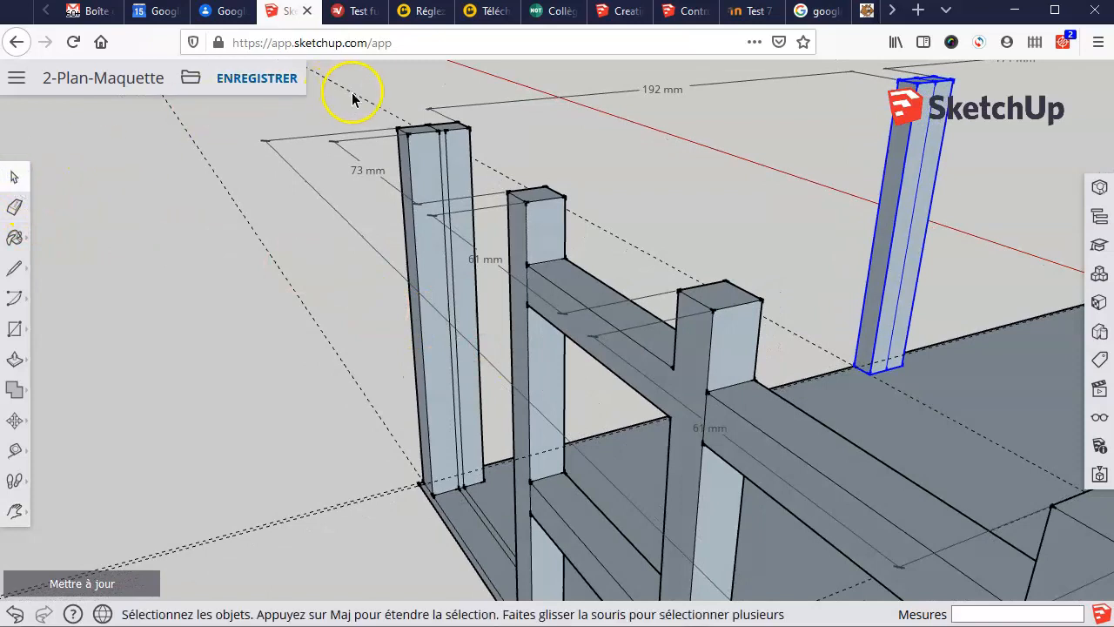
{"action": "left_click_drag", "start_coordinate": [366, 92], "coordinate": [496, 531]}
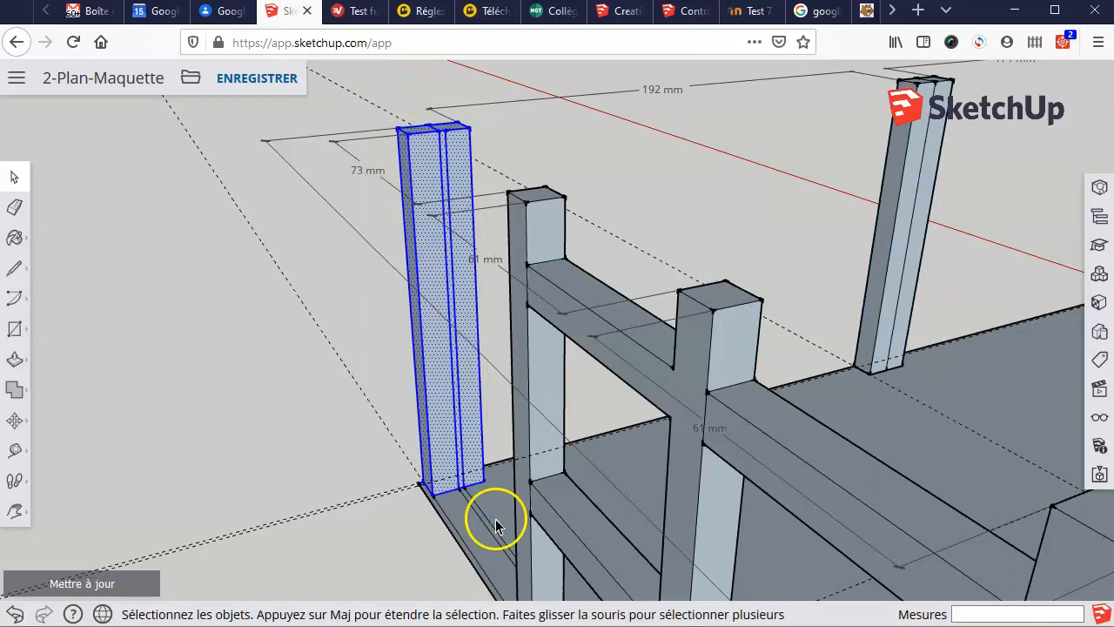
{"action": "right_click", "coordinate": [441, 355]}
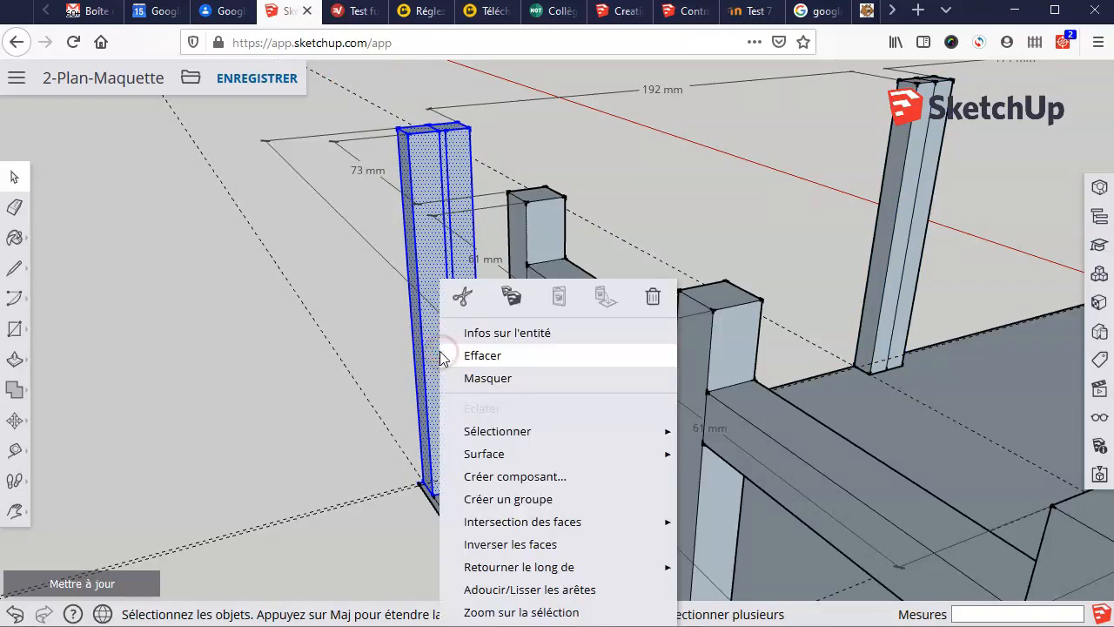
{"action": "left_click", "coordinate": [509, 498]}
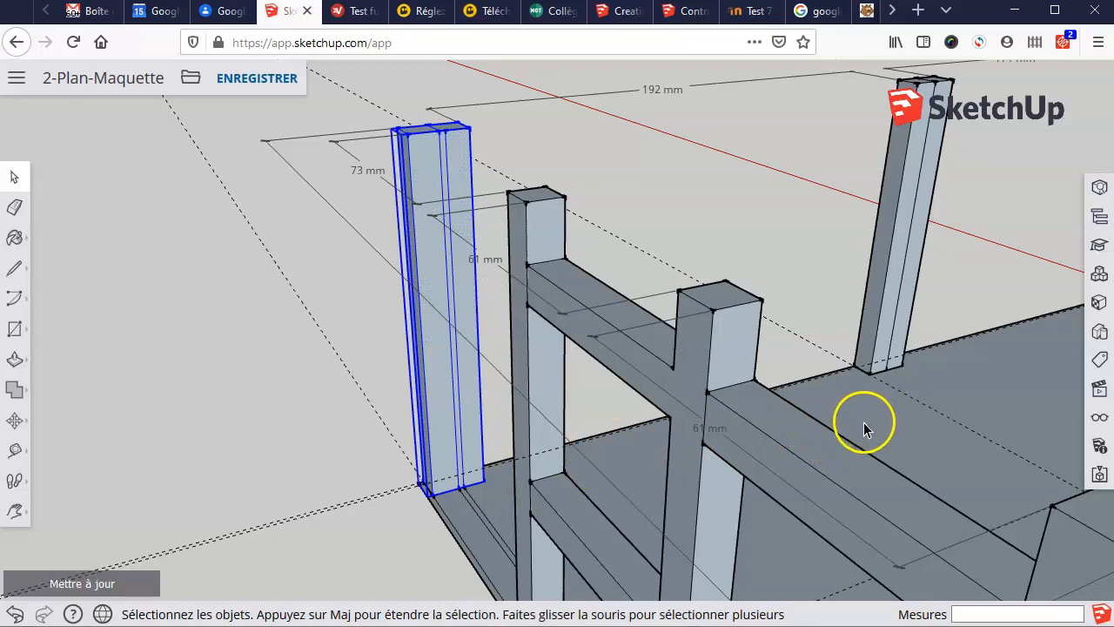
Step: Select the whole two-bay window frame spanning the two adjacent 61 mm dimensions
{"action": "middle_click_drag", "start_coordinate": [725, 433], "coordinate": [545, 424]}
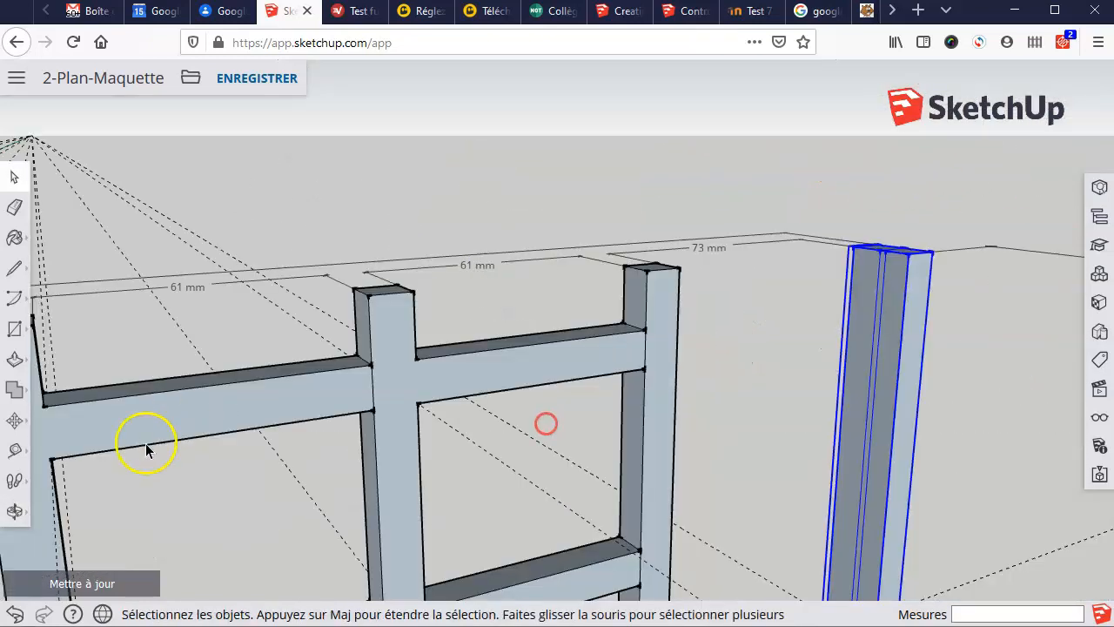
{"action": "left_click", "coordinate": [15, 511]}
{"action": "left_click", "coordinate": [80, 477]}
{"action": "left_click_drag", "start_coordinate": [286, 386], "coordinate": [596, 193]}
{"action": "scroll", "coordinate": [639, 385], "scroll_direction": "down", "scroll_amount": 4}
{"action": "middle_click_drag", "start_coordinate": [803, 431], "coordinate": [662, 412]}
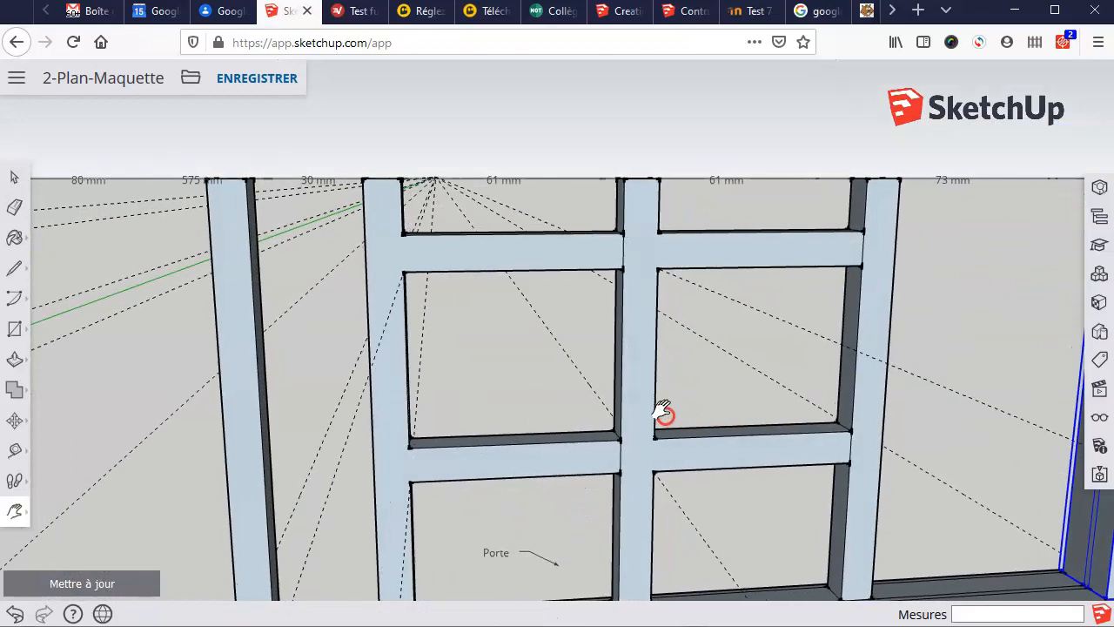
{"action": "scroll", "coordinate": [662, 374], "scroll_direction": "down", "scroll_amount": 6}
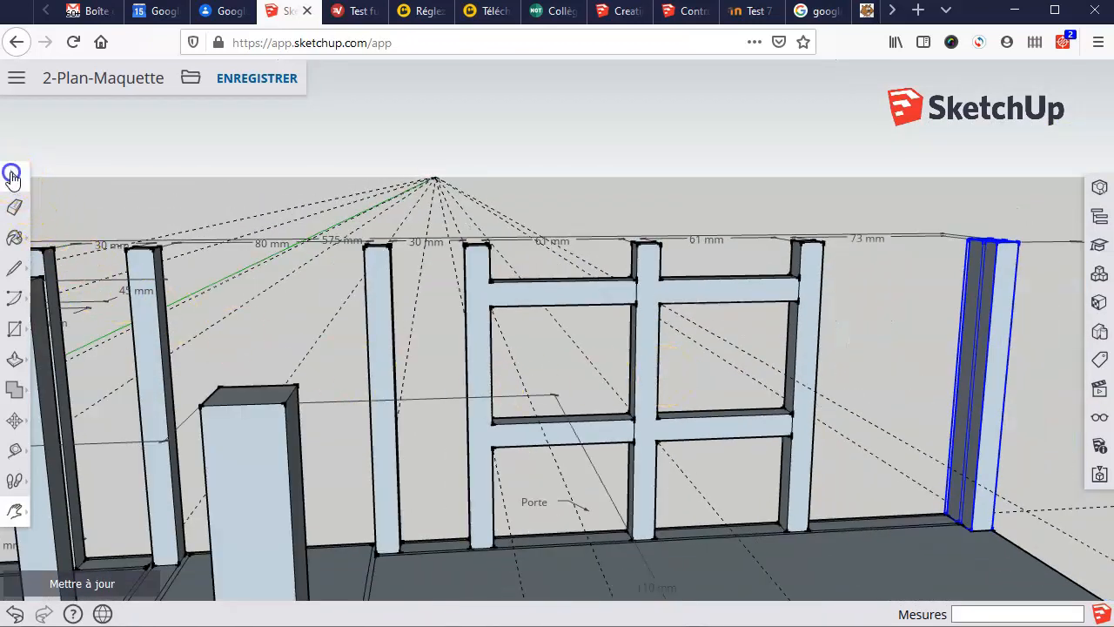
{"action": "left_click", "coordinate": [11, 177]}
{"action": "left_click_drag", "start_coordinate": [444, 206], "coordinate": [856, 570]}
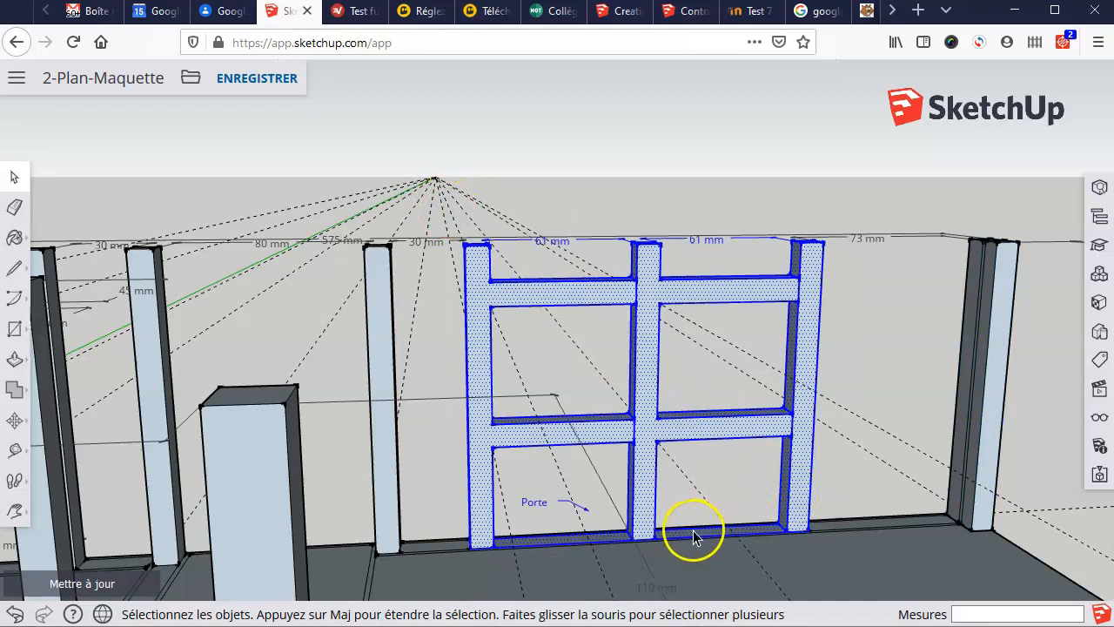
Step: Exclude both floor strips beneath the two-bay window frame from the selection and turn the frame into a group
{"action": "scroll", "coordinate": [689, 536], "scroll_direction": "up", "scroll_amount": 3}
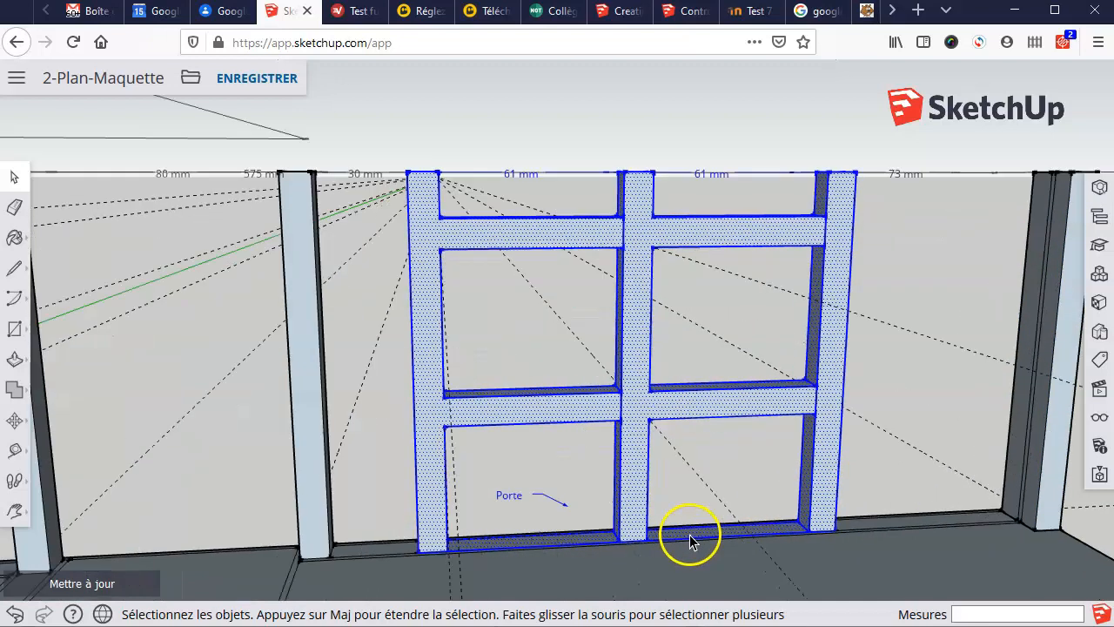
{"action": "scroll", "coordinate": [597, 569], "scroll_direction": "up", "scroll_amount": 2}
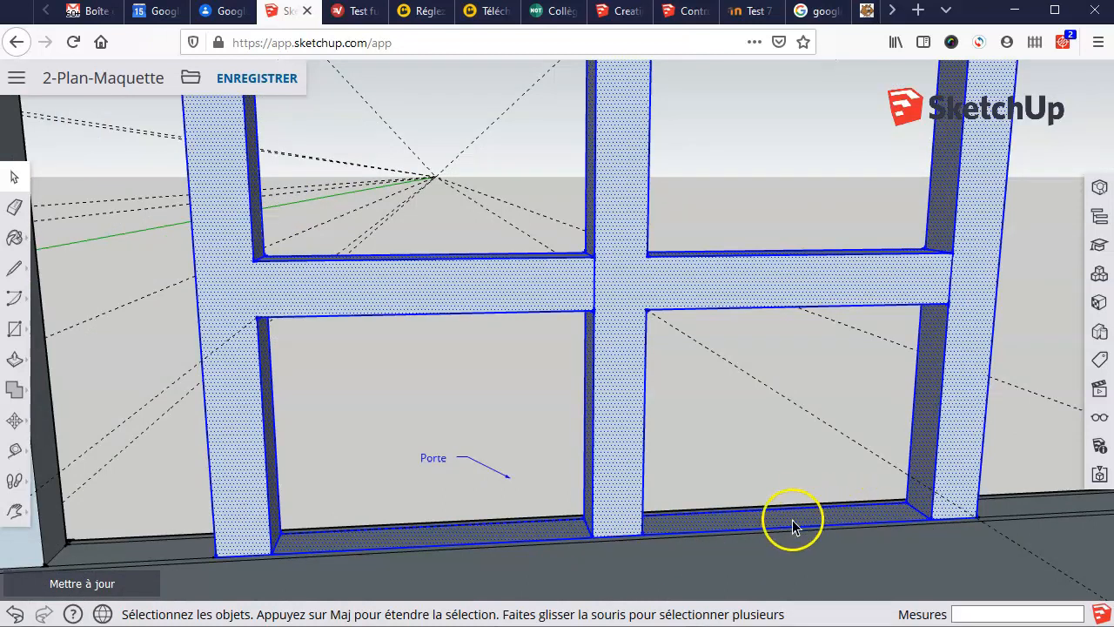
{"action": "scroll", "coordinate": [743, 542], "scroll_direction": "up", "scroll_amount": 3}
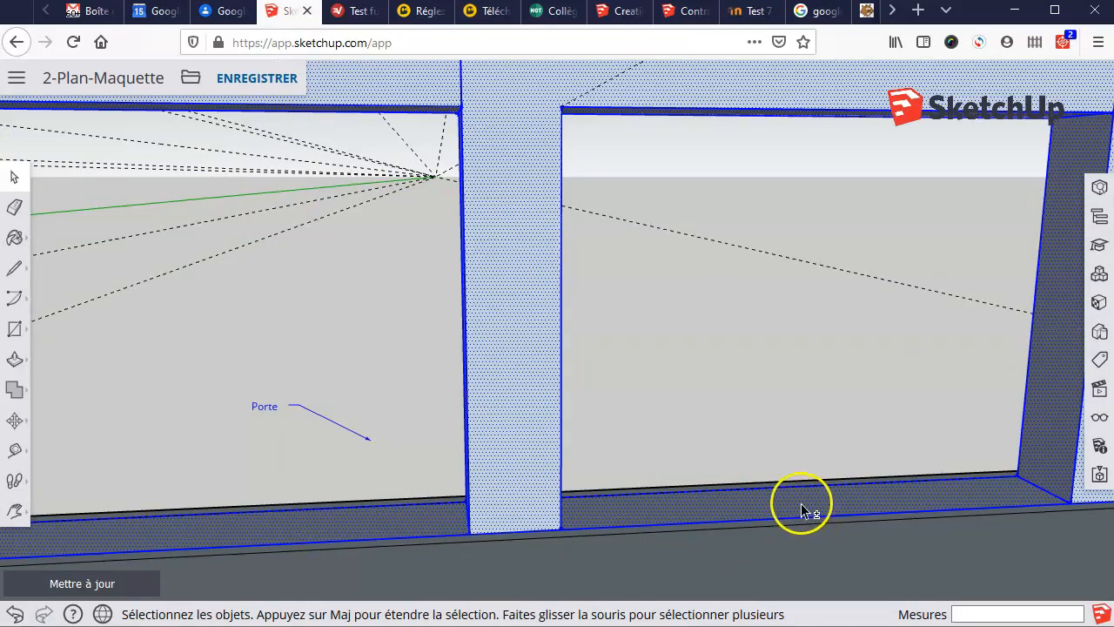
{"action": "left_click", "coordinate": [788, 506], "text": "shift"}
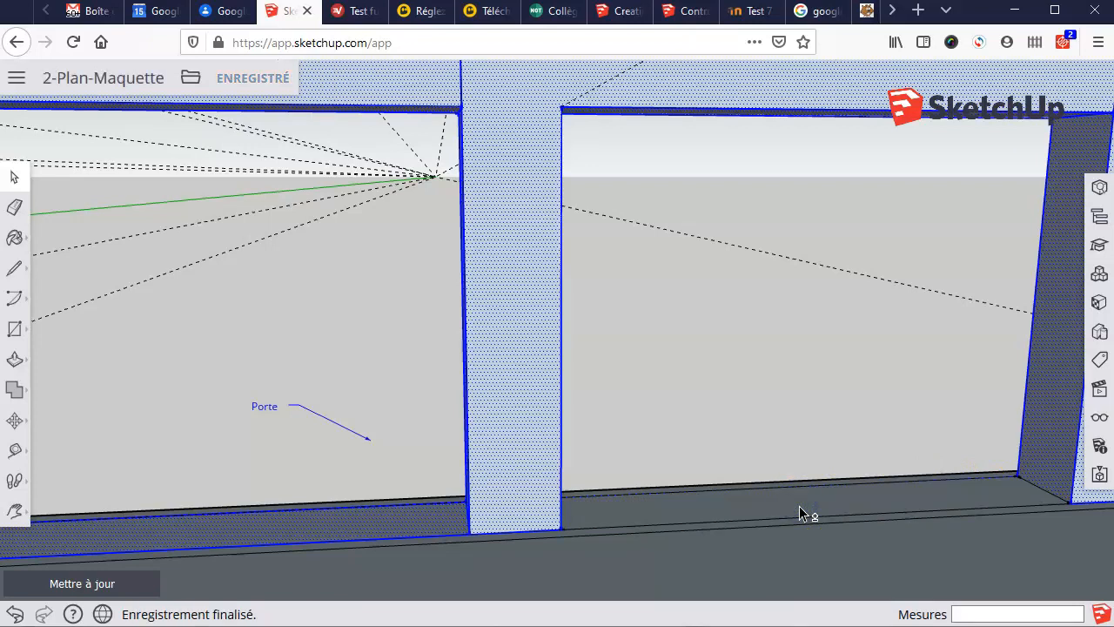
{"action": "left_click", "coordinate": [798, 504]}
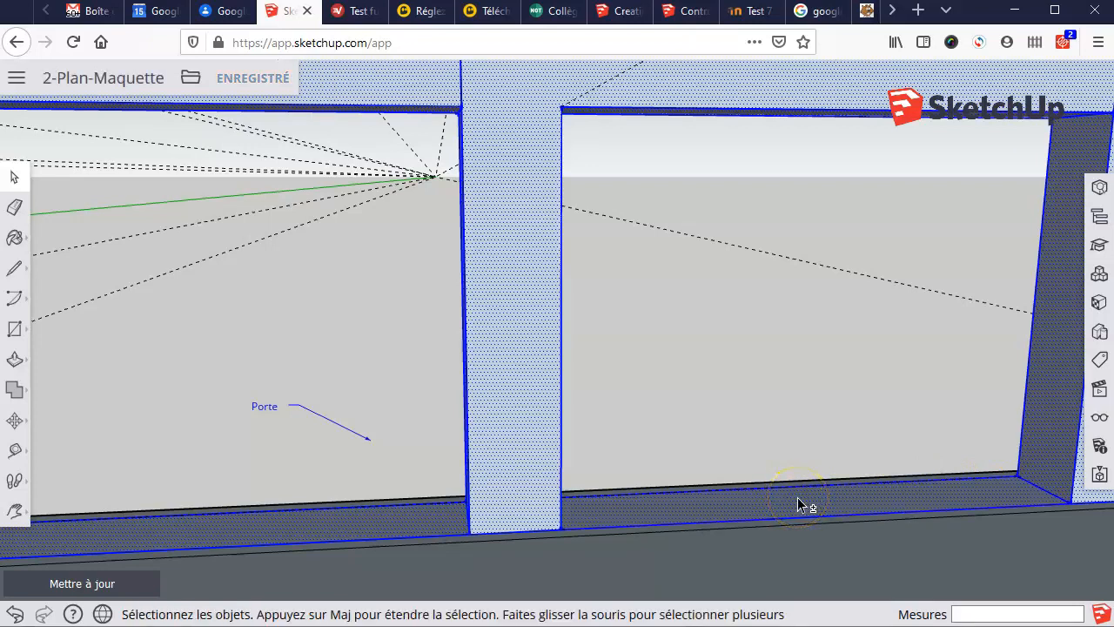
{"action": "left_click", "coordinate": [785, 503]}
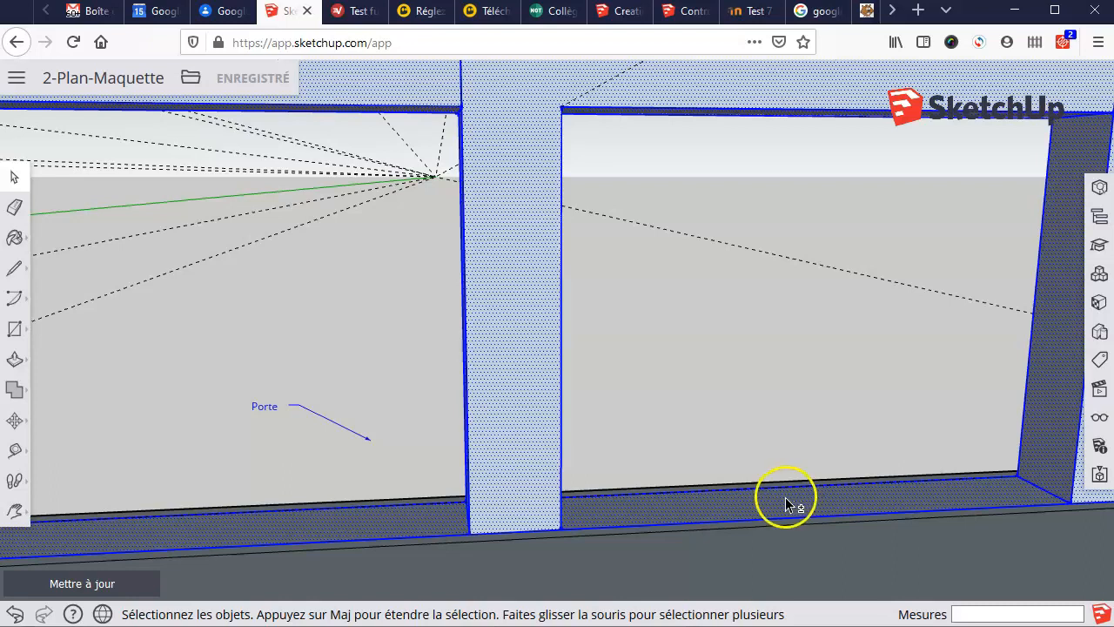
{"action": "double_click", "coordinate": [785, 503], "text": "shift"}
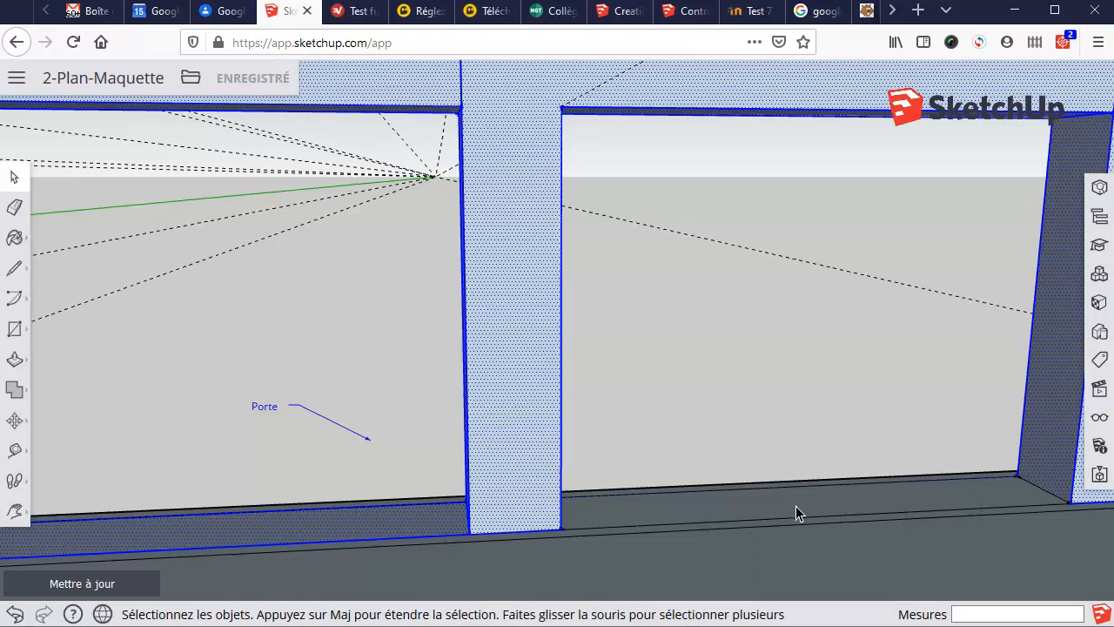
{"action": "double_click", "coordinate": [235, 530], "text": "shift"}
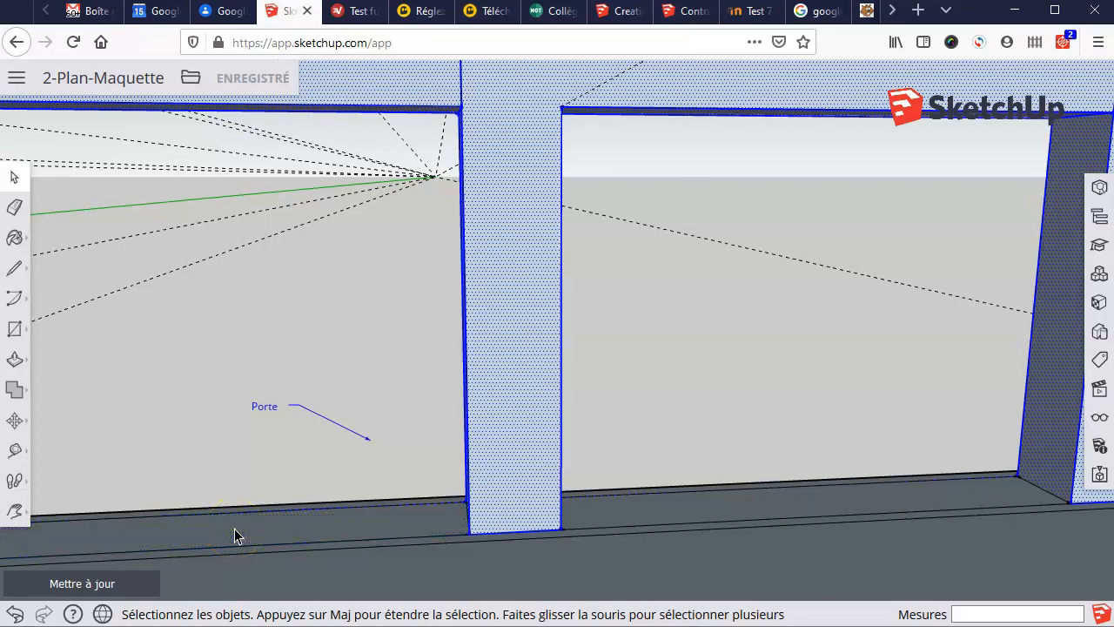
{"action": "scroll", "coordinate": [505, 385], "scroll_direction": "down", "scroll_amount": 5}
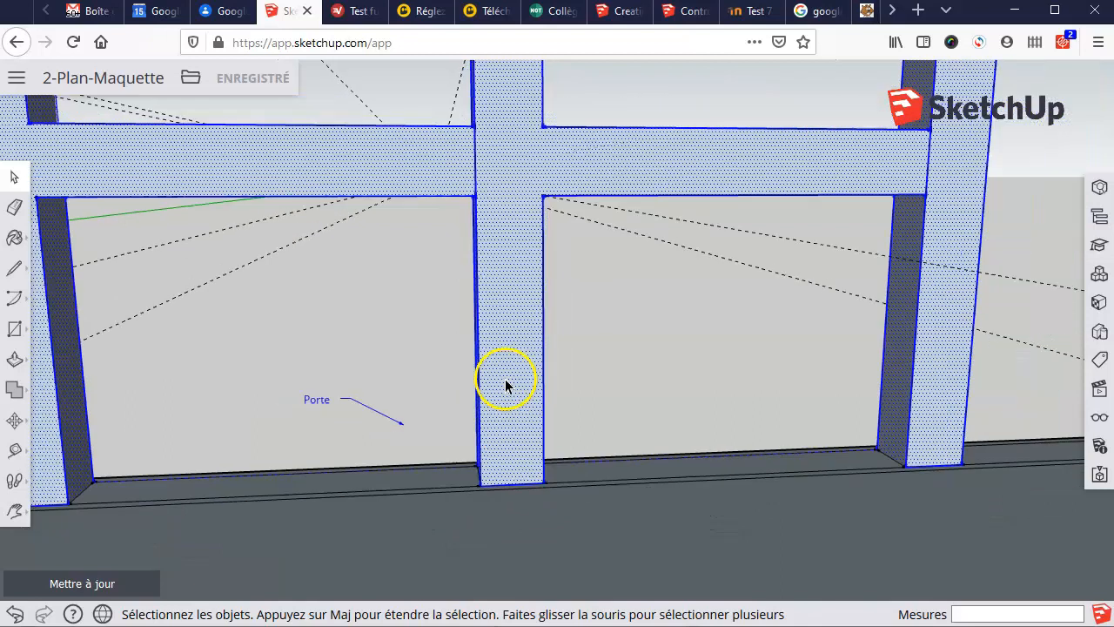
{"action": "right_click", "coordinate": [488, 169]}
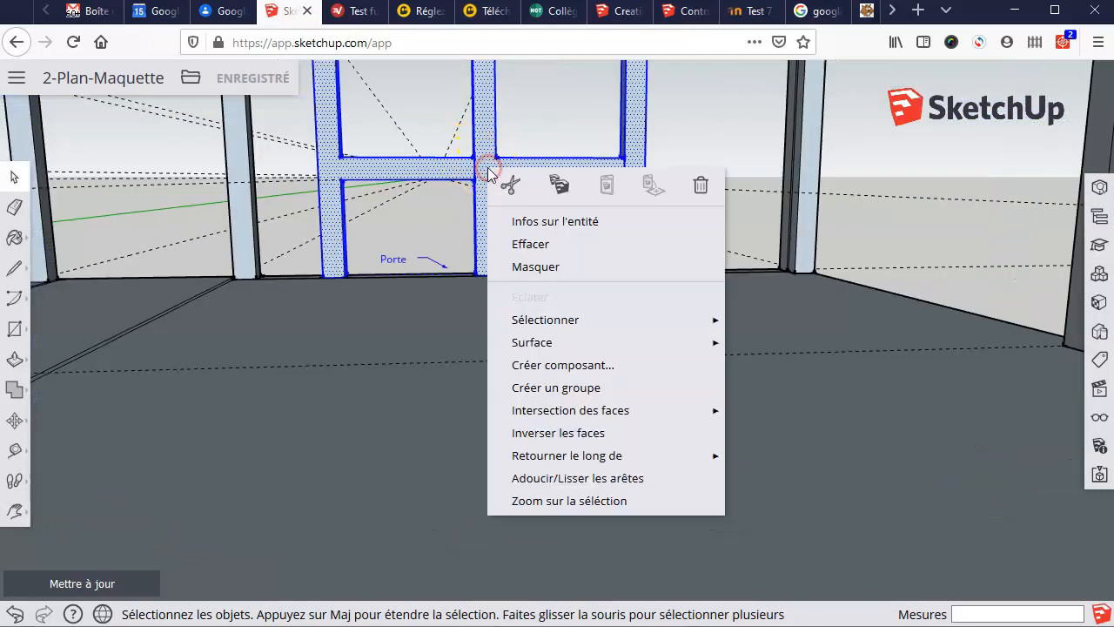
{"action": "left_click", "coordinate": [547, 391]}
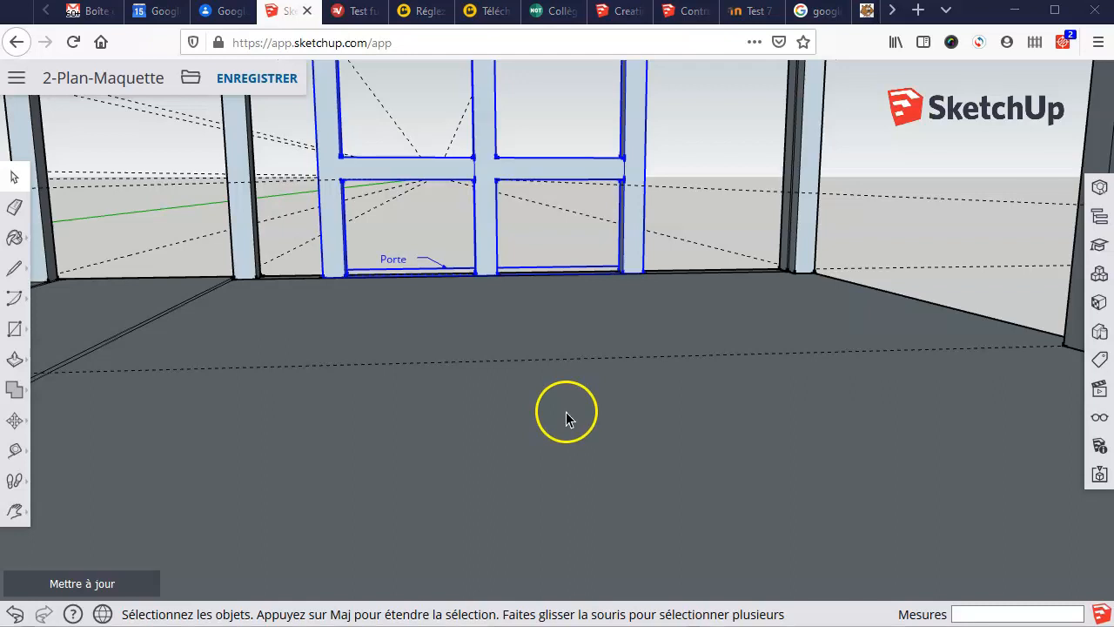
Step: Select the whole post between the 80 mm and 30 mm dimensions beside the two-bay window frame and make it a group
{"action": "scroll", "coordinate": [566, 412], "scroll_direction": "down", "scroll_amount": 1}
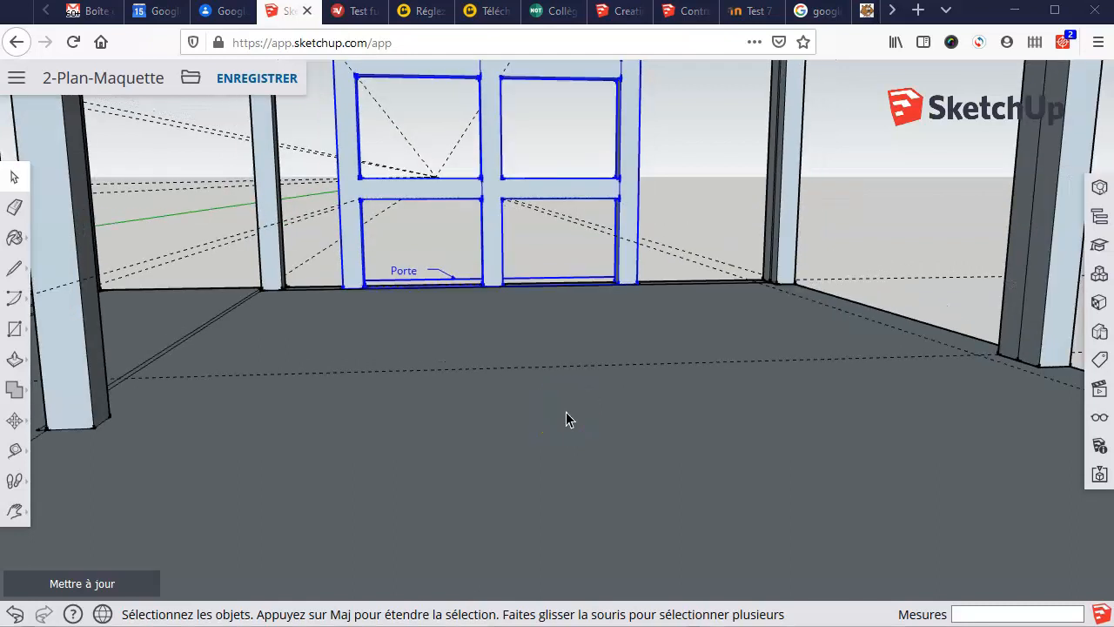
{"action": "left_click", "coordinate": [14, 511]}
{"action": "left_click_drag", "start_coordinate": [292, 291], "coordinate": [397, 371]}
{"action": "scroll", "coordinate": [322, 281], "scroll_direction": "up", "scroll_amount": 3}
{"action": "scroll", "coordinate": [322, 283], "scroll_direction": "up", "scroll_amount": 1}
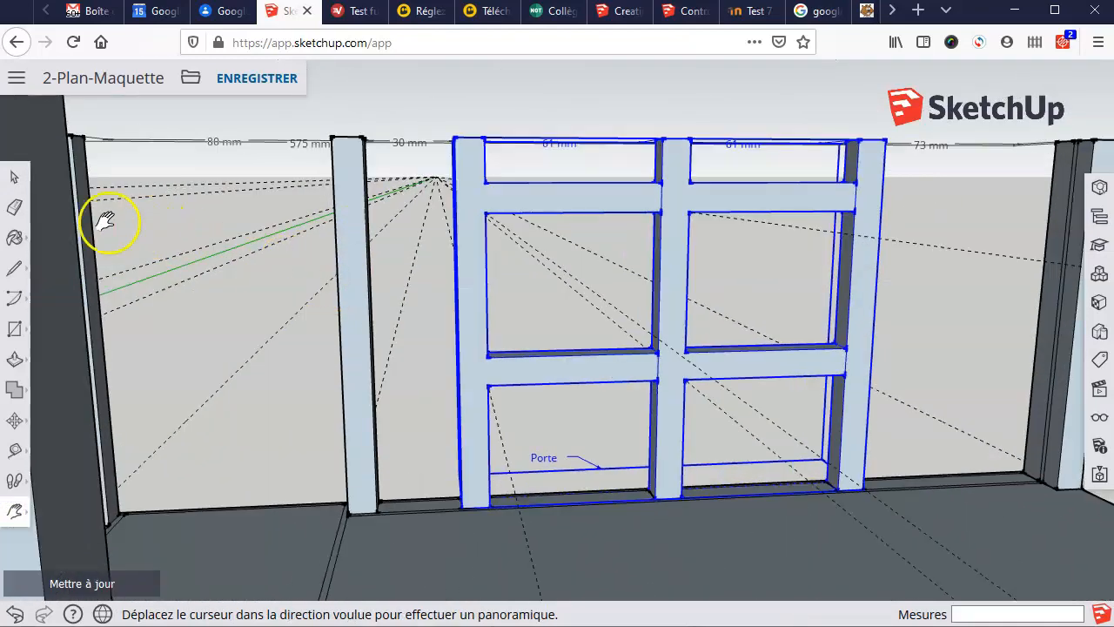
{"action": "left_click", "coordinate": [11, 175]}
{"action": "left_click_drag", "start_coordinate": [303, 111], "coordinate": [406, 551]}
{"action": "right_click", "coordinate": [356, 465]}
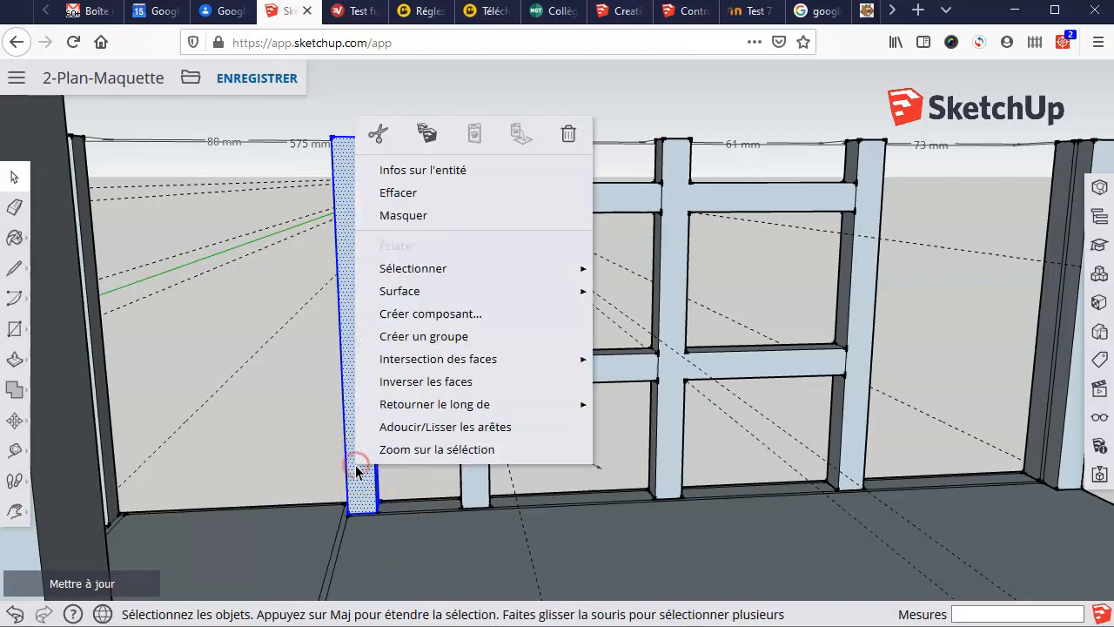
{"action": "left_click", "coordinate": [445, 338]}
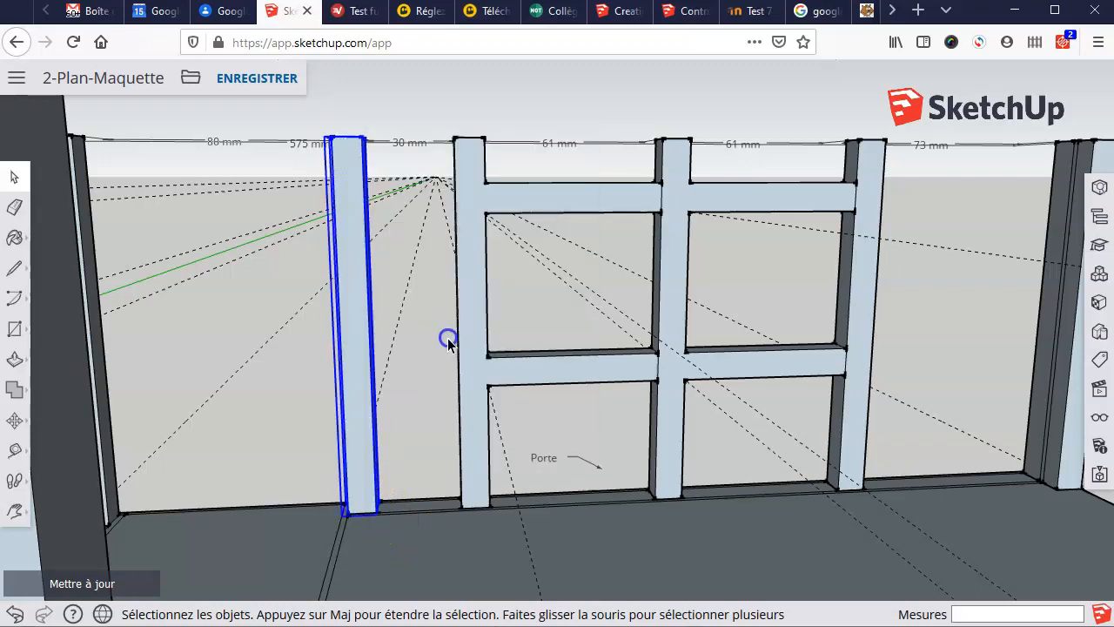
Step: Select the whole post at the other end of the 80 mm dimension and make it a group
{"action": "key", "text": "o"}
{"action": "left_click_drag", "start_coordinate": [447, 339], "coordinate": [295, 323]}
{"action": "key", "text": "space"}
{"action": "scroll", "coordinate": [113, 148], "scroll_direction": "up", "scroll_amount": 1}
{"action": "scroll", "coordinate": [114, 149], "scroll_direction": "up", "scroll_amount": 1}
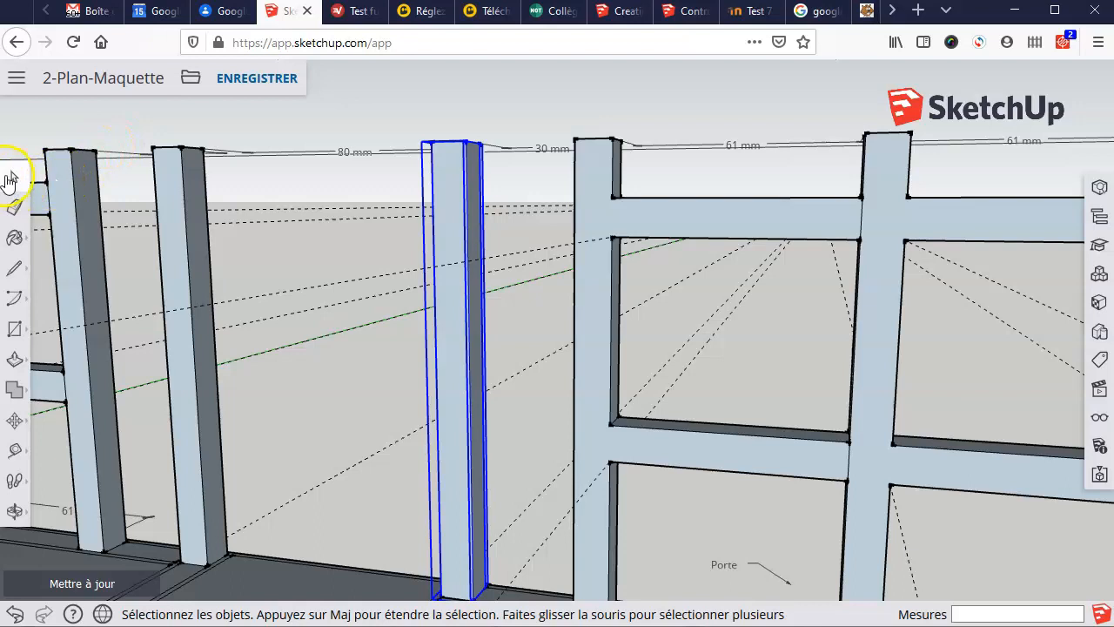
{"action": "left_click", "coordinate": [13, 182]}
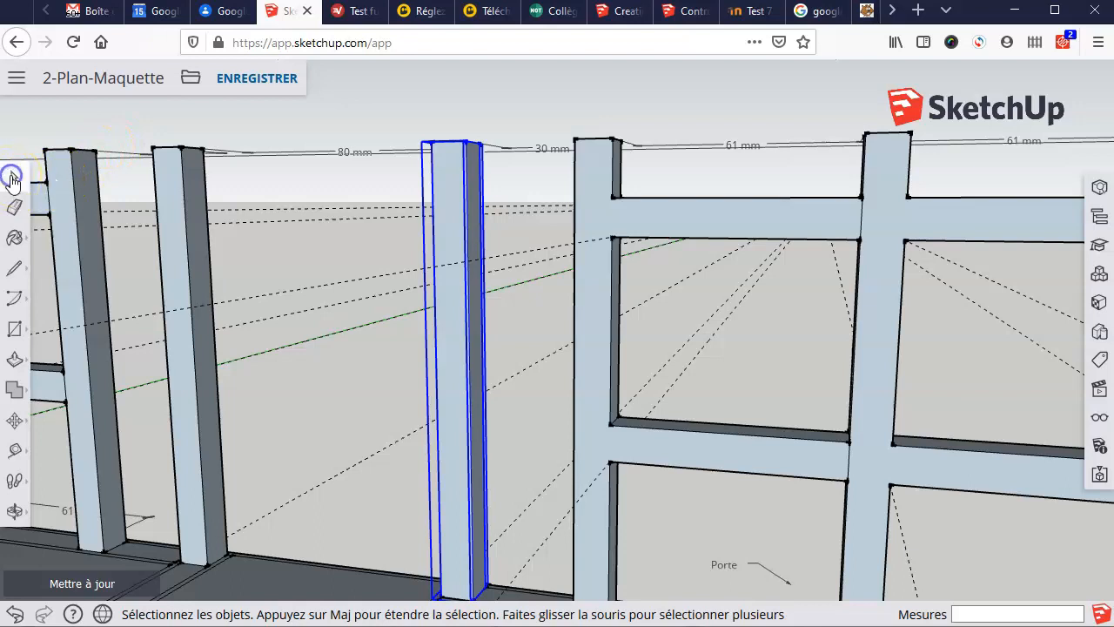
{"action": "left_click_drag", "start_coordinate": [133, 127], "coordinate": [293, 583]}
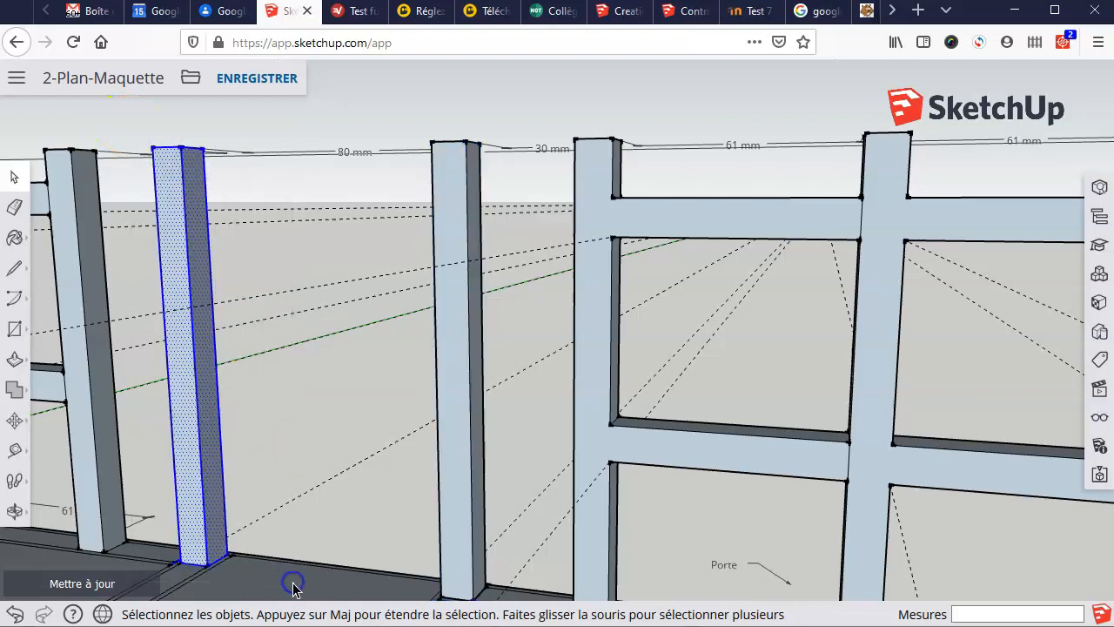
{"action": "right_click", "coordinate": [200, 346]}
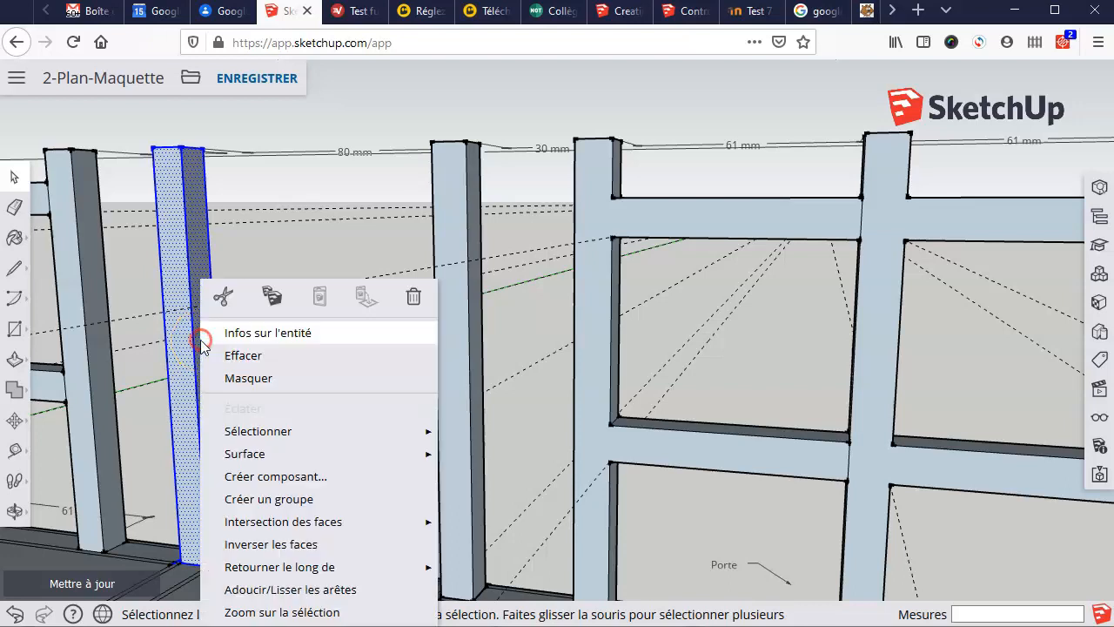
{"action": "left_click", "coordinate": [253, 501]}
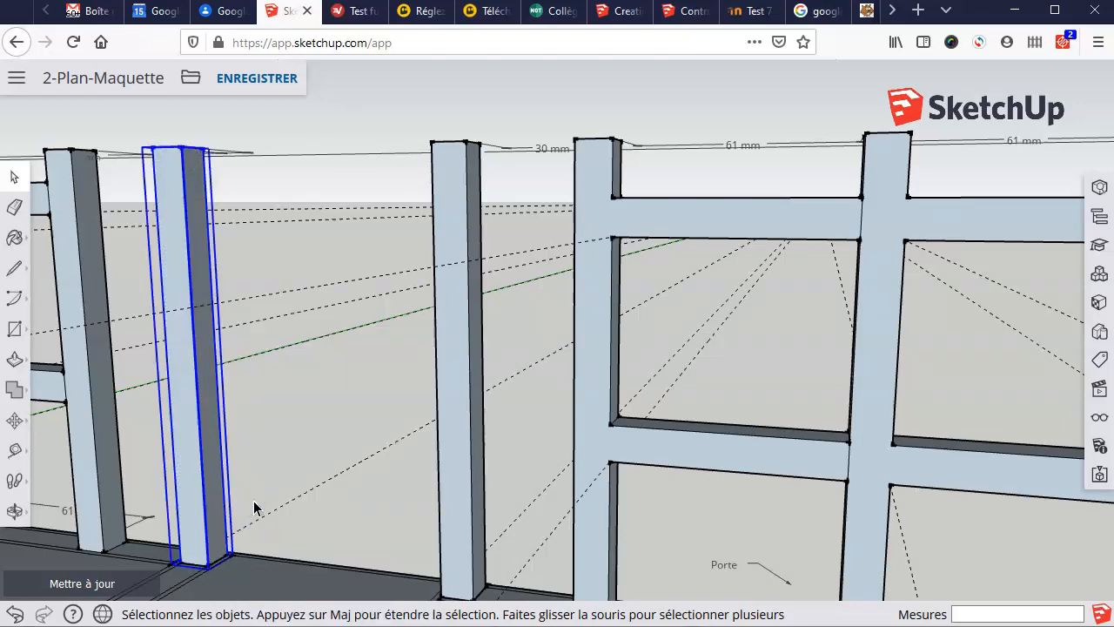
Step: Select the whole single-bay window frame beneath the 133 mm dimension, including both of its uprights
{"action": "left_click", "coordinate": [16, 512]}
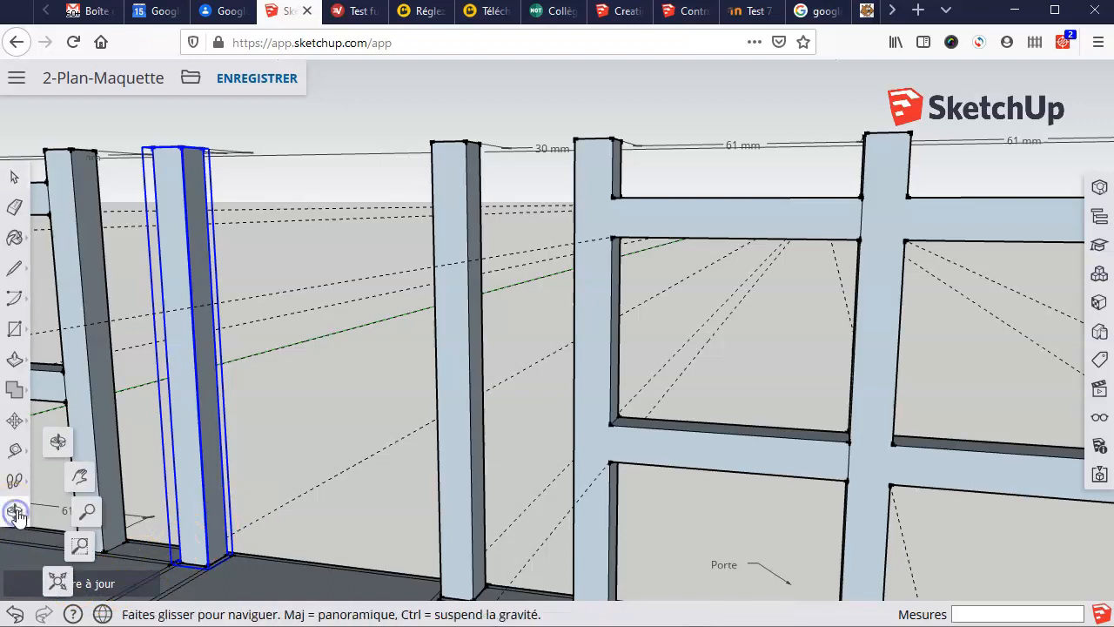
{"action": "left_click", "coordinate": [79, 476]}
{"action": "left_click_drag", "start_coordinate": [261, 365], "coordinate": [680, 349]}
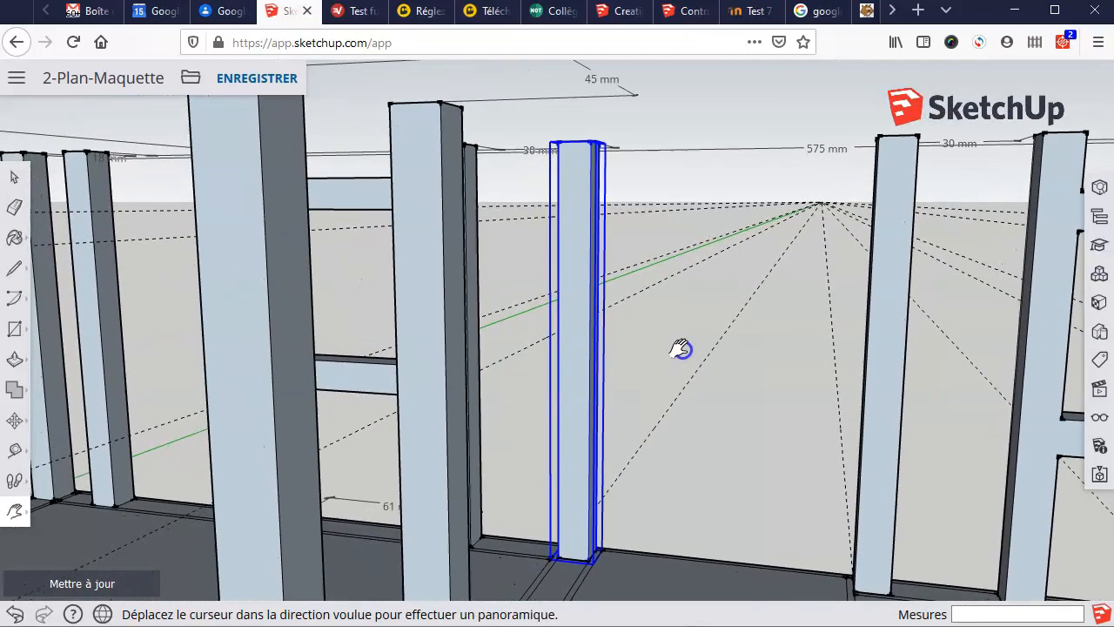
{"action": "key", "text": "o"}
{"action": "left_click_drag", "start_coordinate": [323, 353], "coordinate": [460, 366]}
{"action": "middle_click_drag", "start_coordinate": [460, 365], "coordinate": [463, 367]}
{"action": "left_click", "coordinate": [14, 176]}
{"action": "left_click_drag", "start_coordinate": [181, 111], "coordinate": [234, 178]}
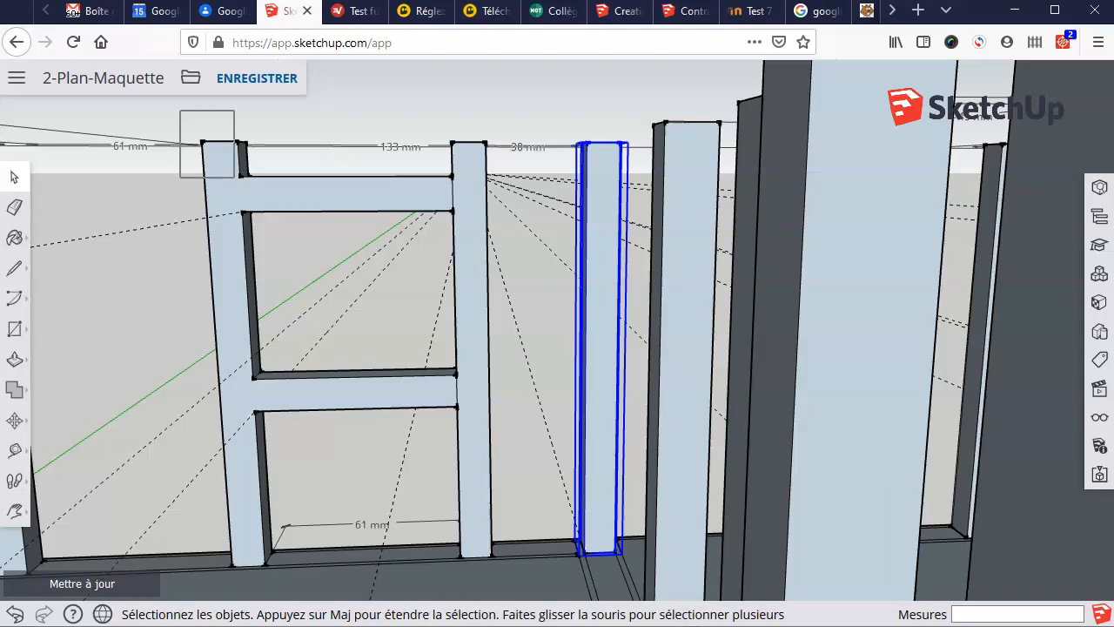
{"action": "mouse_move", "coordinate": [234, 178]}
{"action": "left_mouse_down"}
{"action": "mouse_move", "coordinate": [492, 505]}
{"action": "mouse_move", "coordinate": [522, 581]}
{"action": "left_mouse_up"}
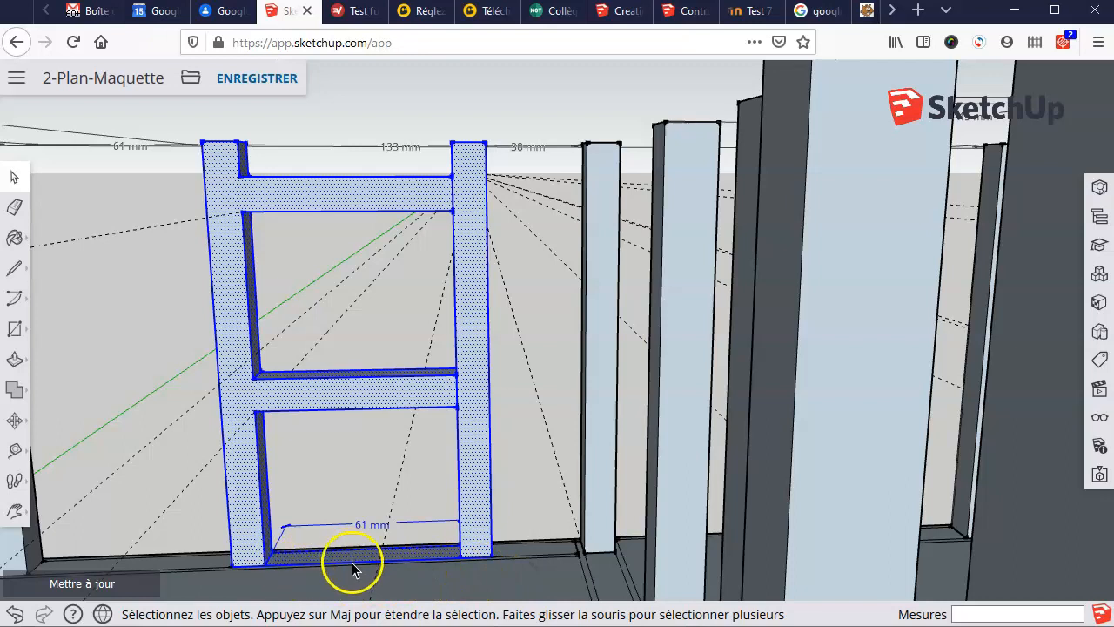
Step: Exclude the floor strip beneath the single-bay window frame from the selection and turn the frame into a group
{"action": "scroll", "coordinate": [352, 564], "scroll_direction": "up", "scroll_amount": 2}
{"action": "scroll", "coordinate": [349, 568], "scroll_direction": "up", "scroll_amount": 4}
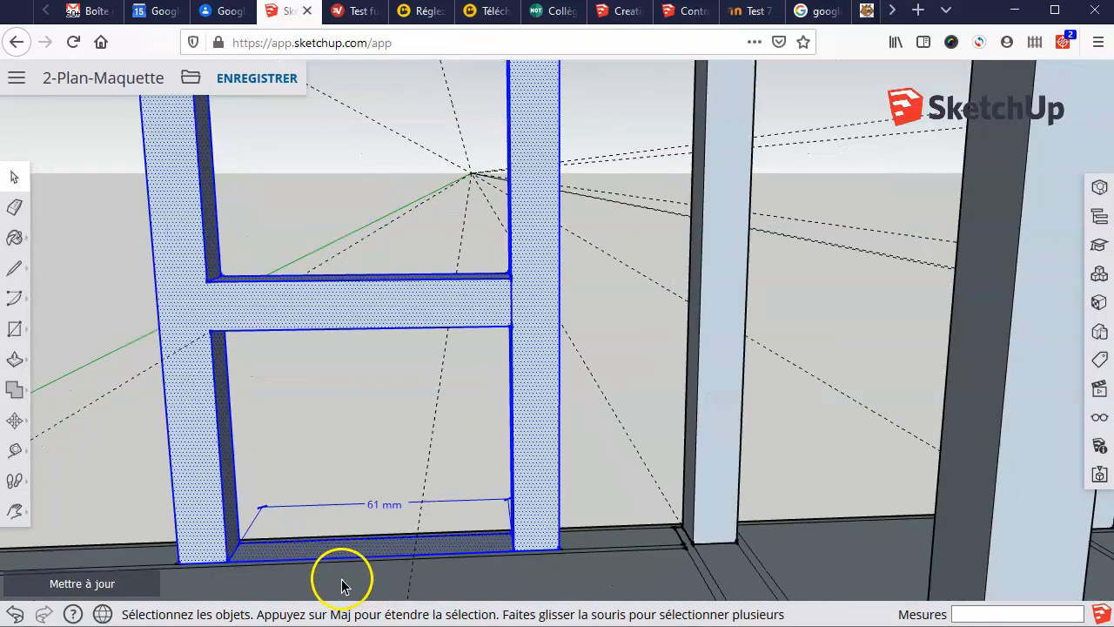
{"action": "scroll", "coordinate": [367, 555], "scroll_direction": "up", "scroll_amount": 1}
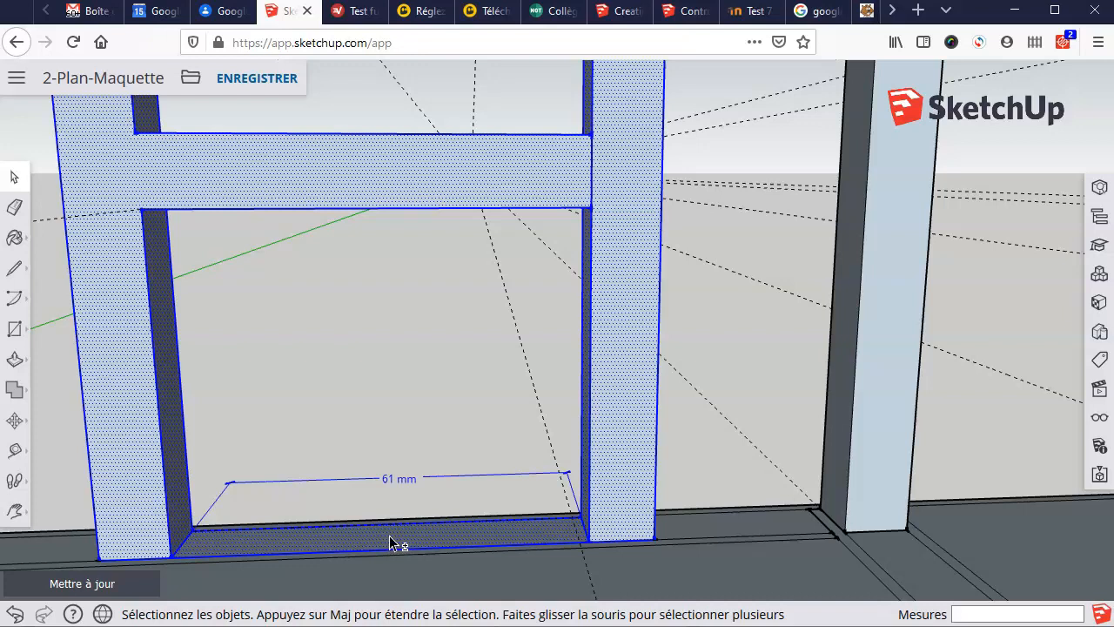
{"action": "left_click", "coordinate": [391, 540], "text": "shift"}
{"action": "left_click", "coordinate": [391, 540]}
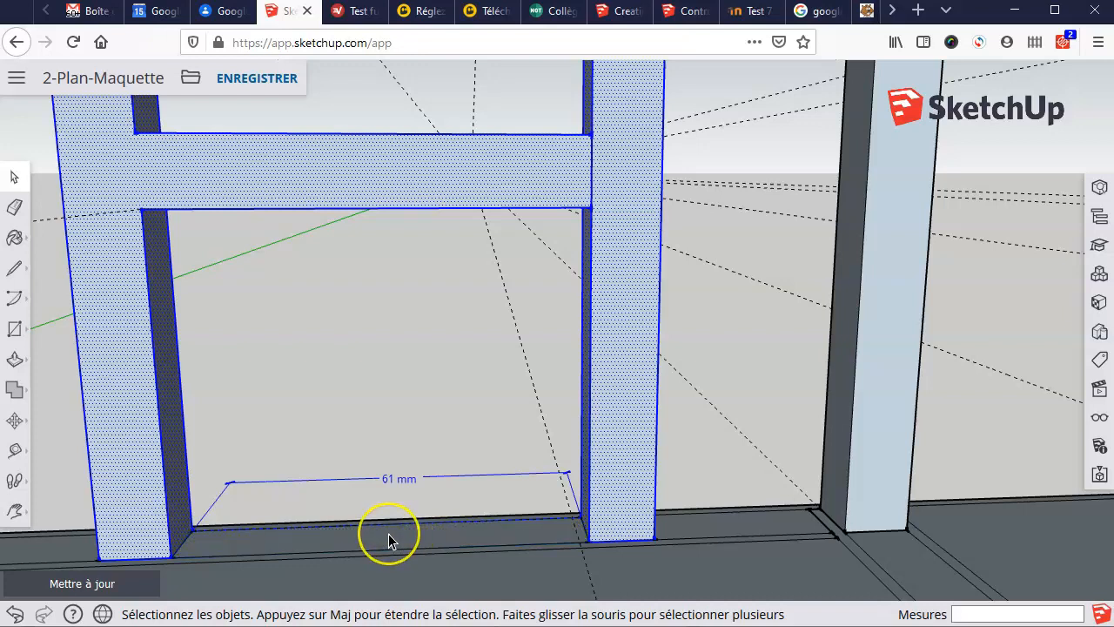
{"action": "scroll", "coordinate": [390, 525], "scroll_direction": "down", "scroll_amount": 6}
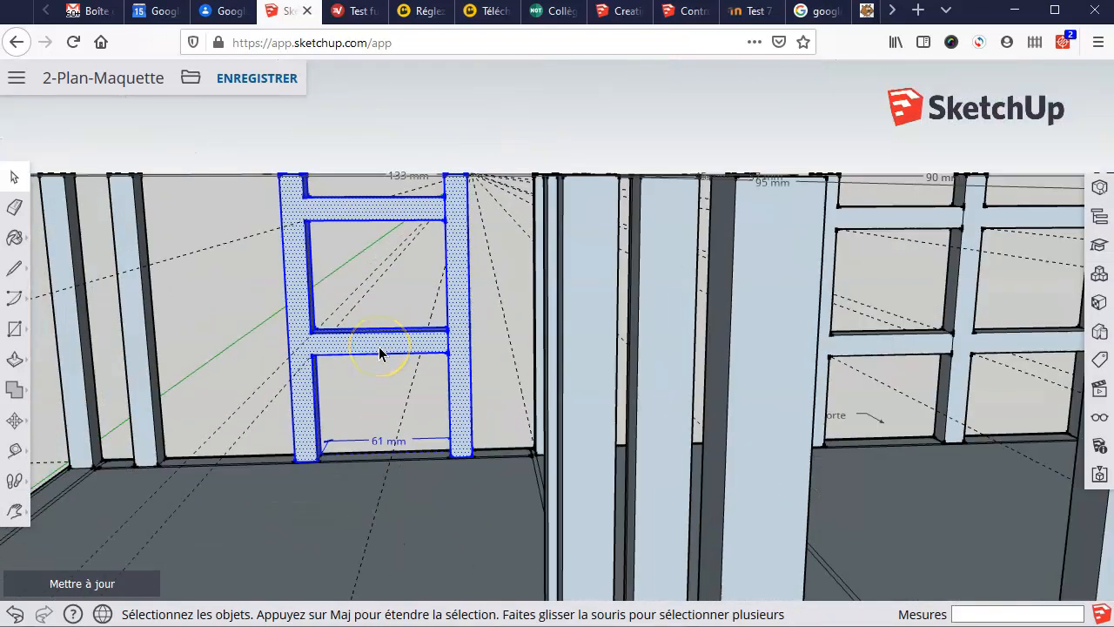
{"action": "scroll", "coordinate": [380, 352], "scroll_direction": "down", "scroll_amount": 3}
{"action": "right_click", "coordinate": [314, 312]}
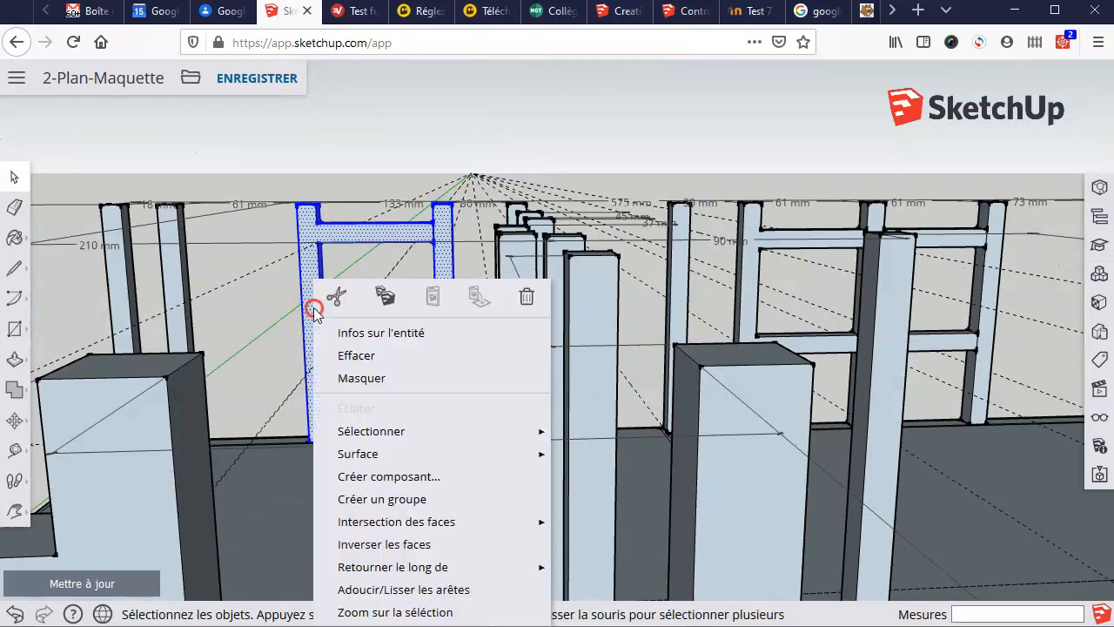
{"action": "left_click", "coordinate": [380, 503]}
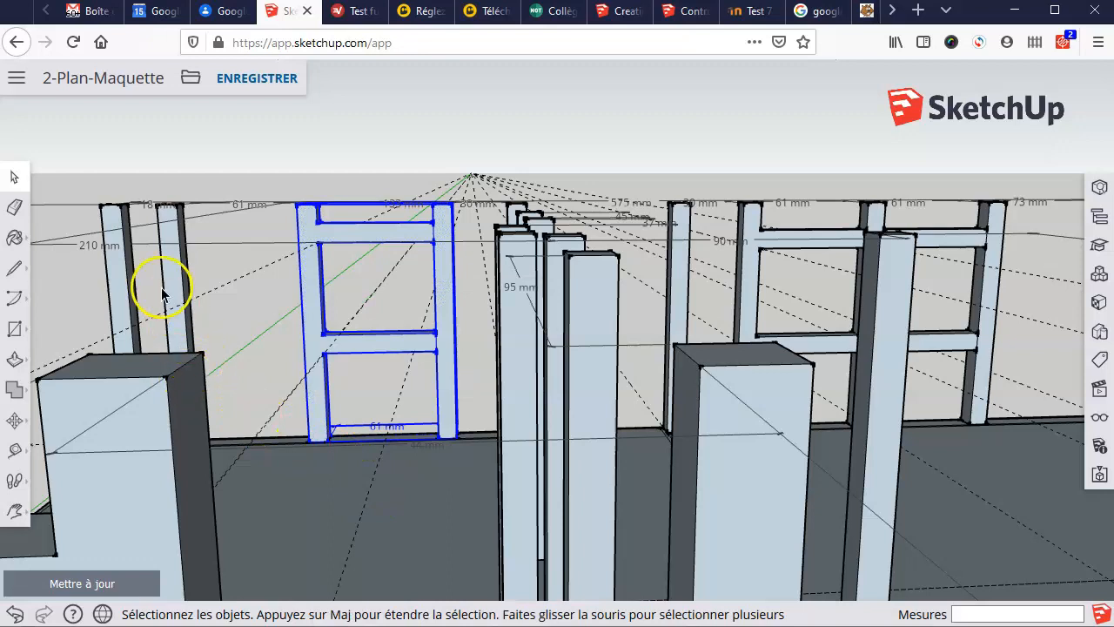
Step: Select the whole post between the 18 mm and 61 mm dimensions, exclude the stray floor edge and make the post a group
{"action": "middle_click_drag", "start_coordinate": [145, 292], "coordinate": [170, 288]}
{"action": "scroll", "coordinate": [118, 280], "scroll_direction": "up", "scroll_amount": 5}
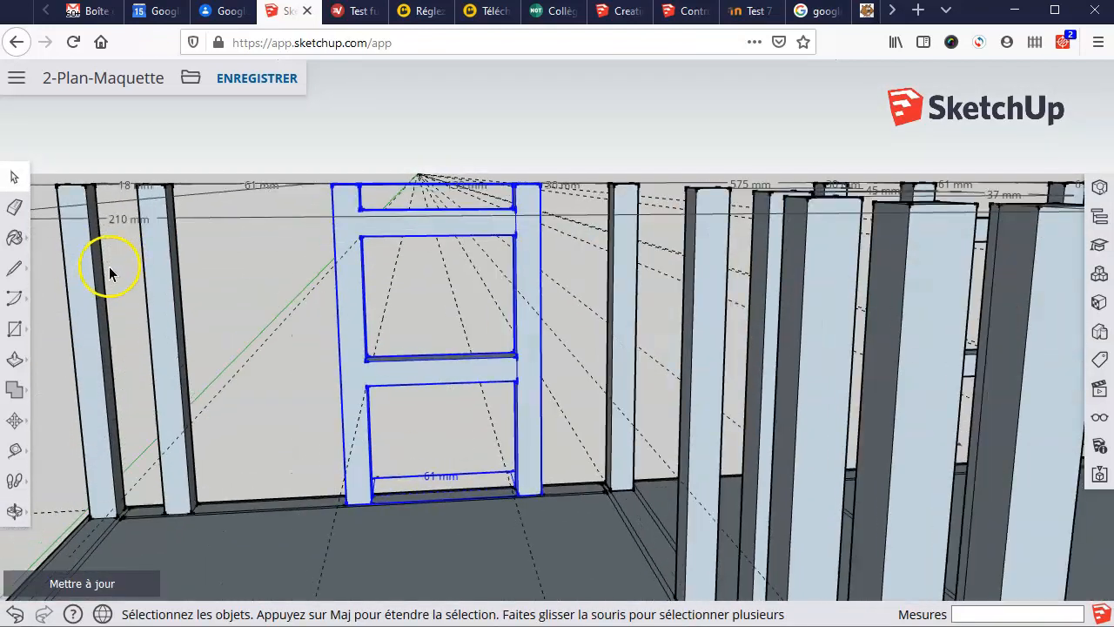
{"action": "left_click_drag", "start_coordinate": [127, 177], "coordinate": [267, 533]}
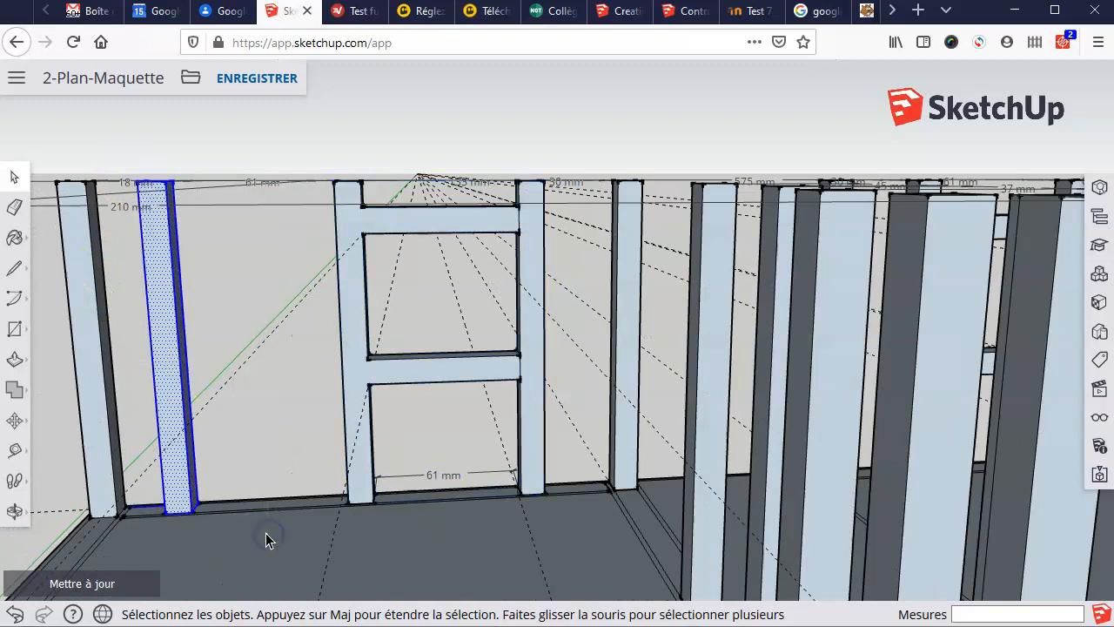
{"action": "scroll", "coordinate": [136, 520], "scroll_direction": "up", "scroll_amount": 6}
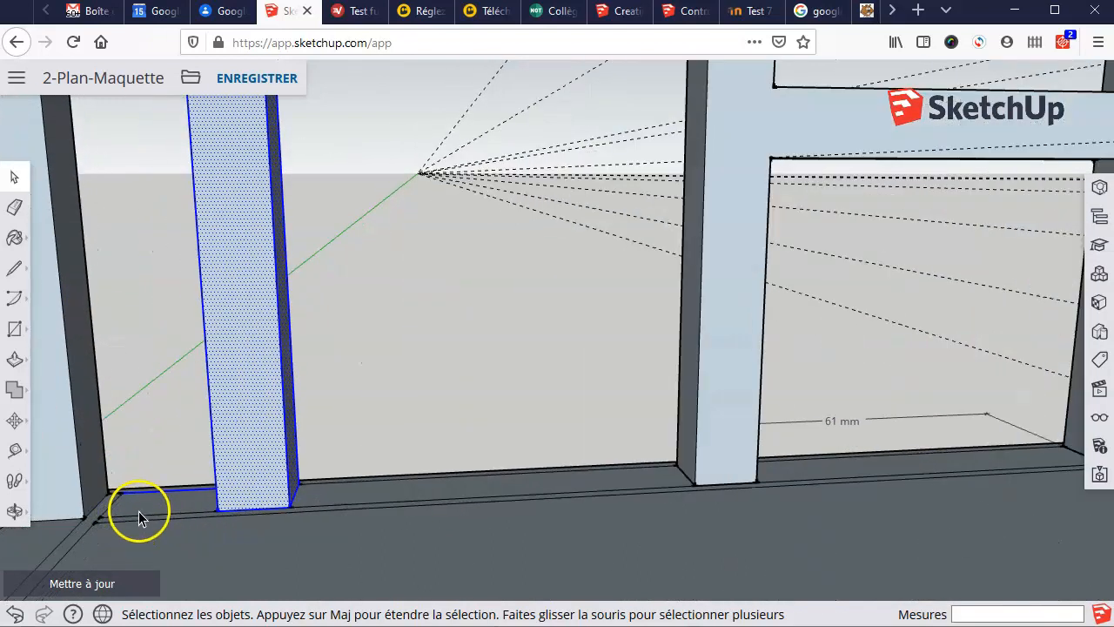
{"action": "scroll", "coordinate": [153, 493], "scroll_direction": "up", "scroll_amount": 4}
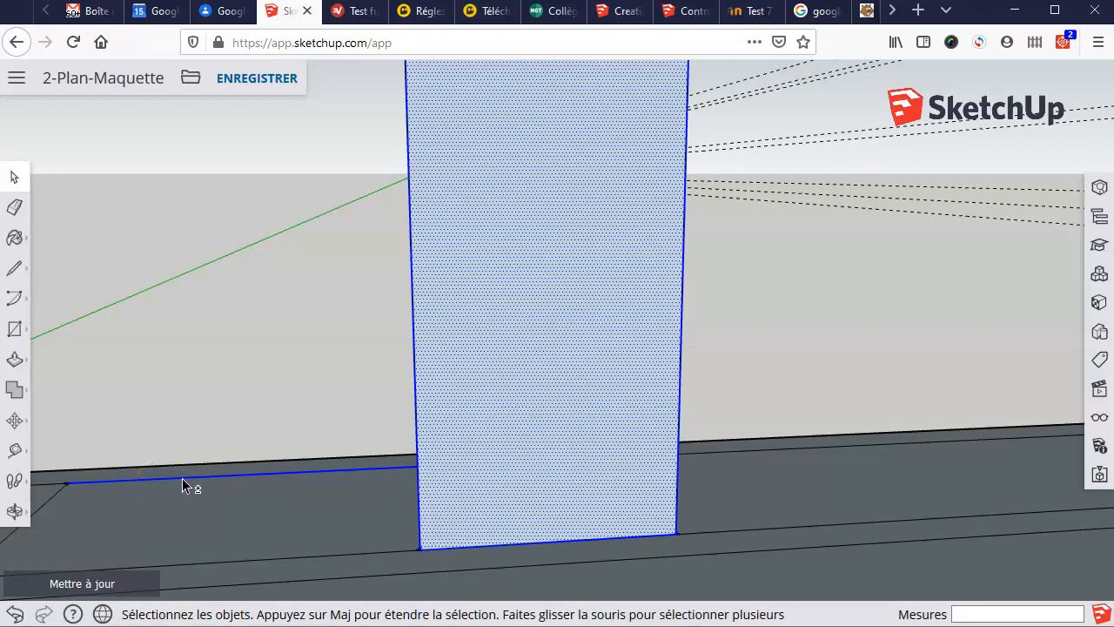
{"action": "left_click", "coordinate": [182, 478], "text": "shift"}
{"action": "scroll", "coordinate": [625, 300], "scroll_direction": "down", "scroll_amount": 6}
{"action": "right_click", "coordinate": [587, 225]}
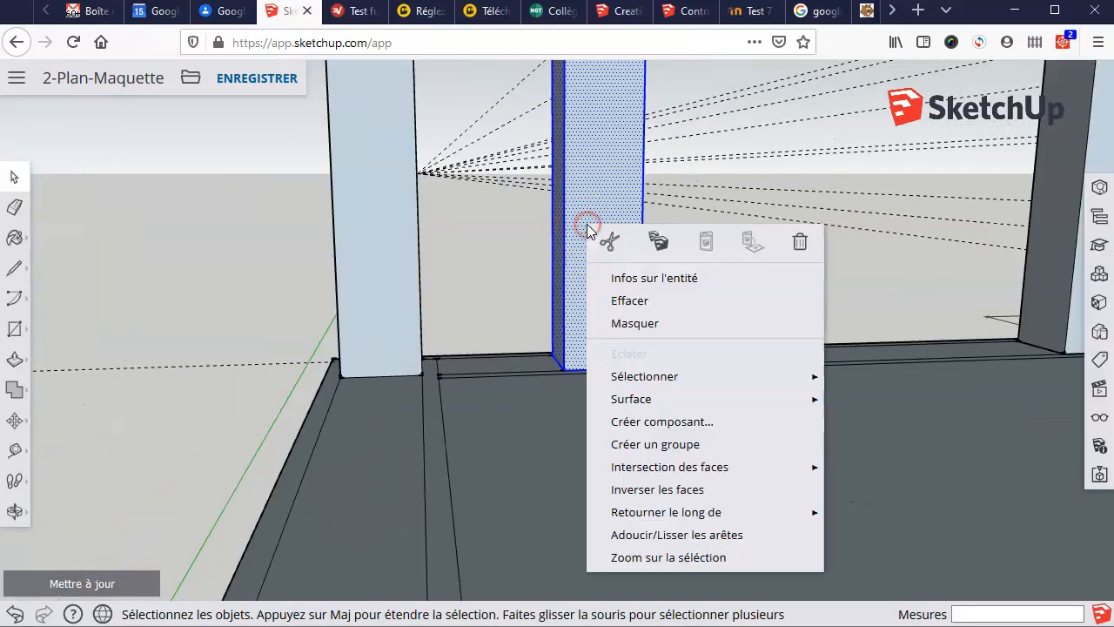
{"action": "left_click", "coordinate": [666, 446]}
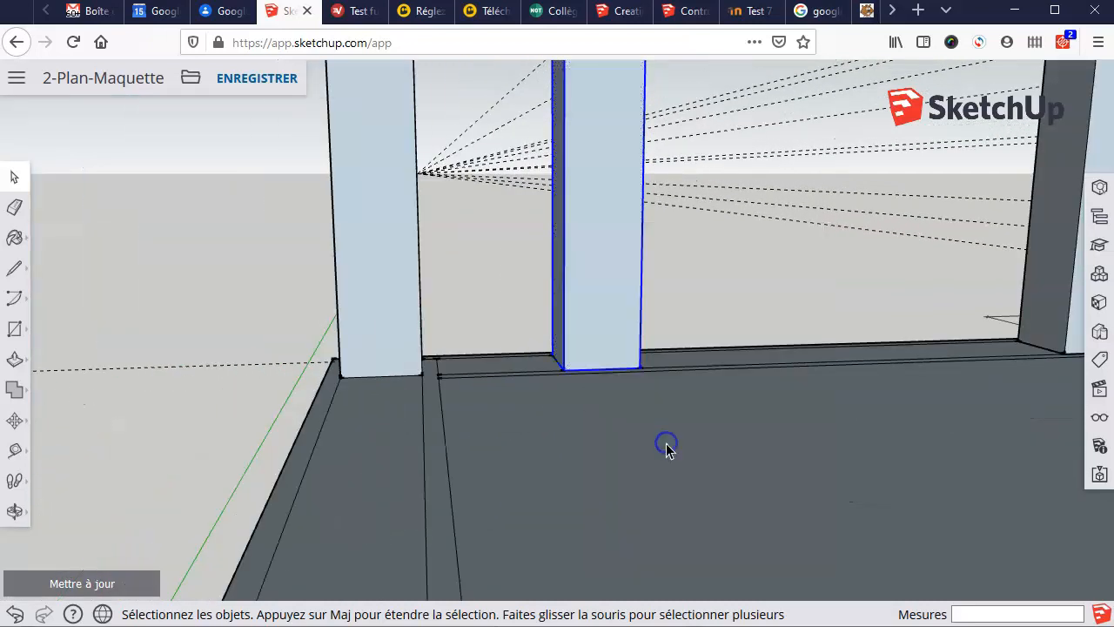
Step: Bring the whole model back into view and select the entire corner post at the outer end of the 18 mm dimension
{"action": "scroll", "coordinate": [473, 260], "scroll_direction": "up", "scroll_amount": 5}
{"action": "scroll", "coordinate": [243, 377], "scroll_direction": "down", "scroll_amount": 1}
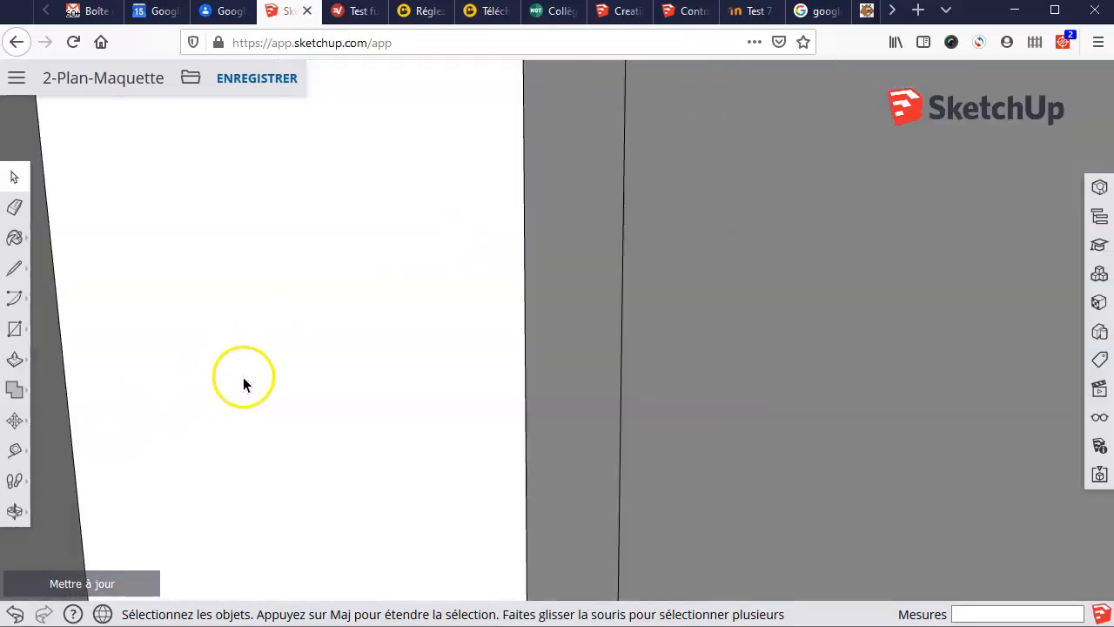
{"action": "scroll", "coordinate": [243, 377], "scroll_direction": "down", "scroll_amount": 2}
{"action": "scroll", "coordinate": [353, 370], "scroll_direction": "down", "scroll_amount": 2}
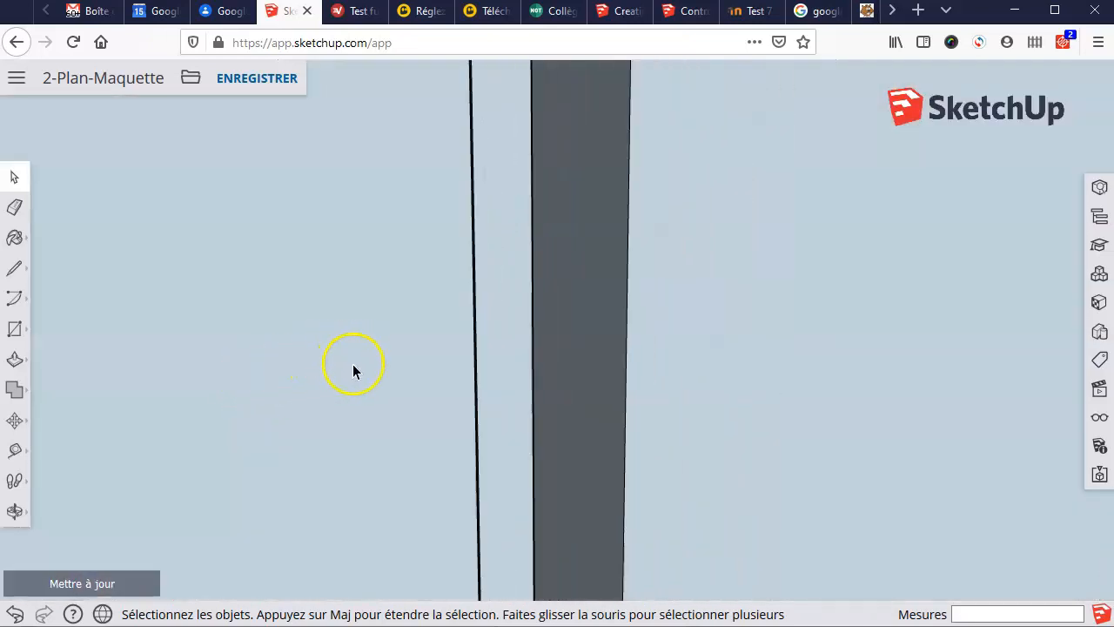
{"action": "scroll", "coordinate": [352, 369], "scroll_direction": "down", "scroll_amount": 1}
{"action": "left_click", "coordinate": [18, 514]}
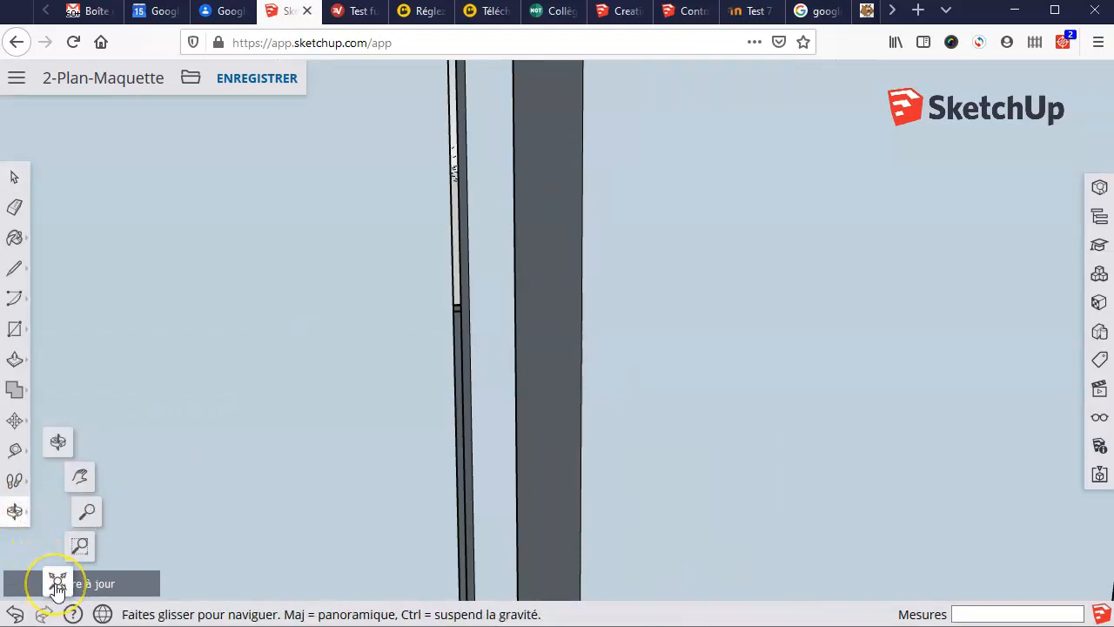
{"action": "left_click", "coordinate": [57, 581]}
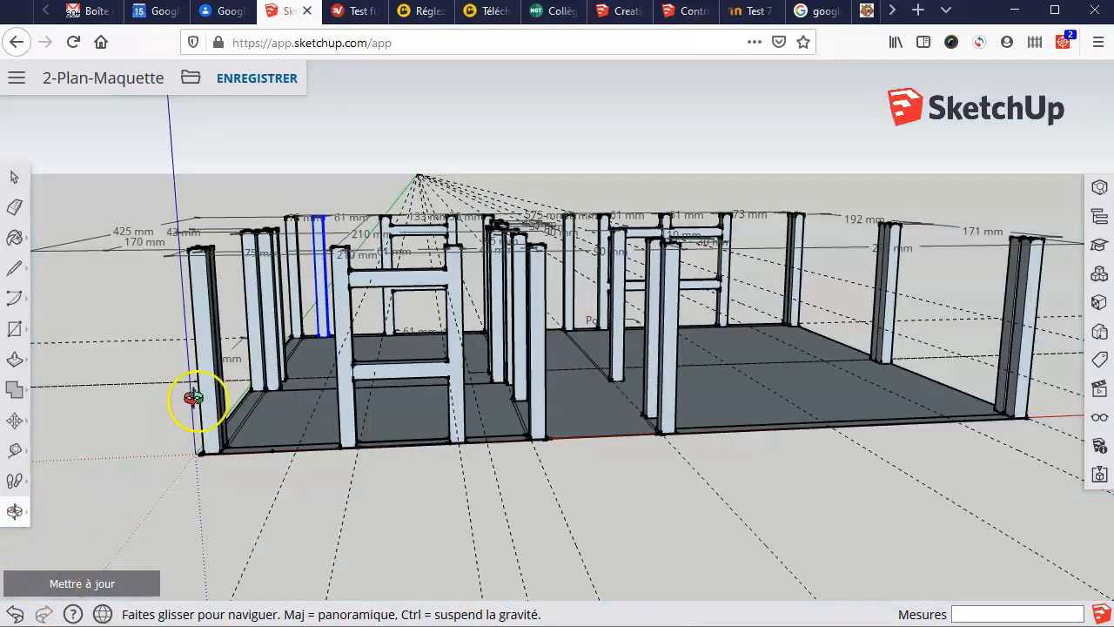
{"action": "scroll", "coordinate": [306, 237], "scroll_direction": "up", "scroll_amount": 5}
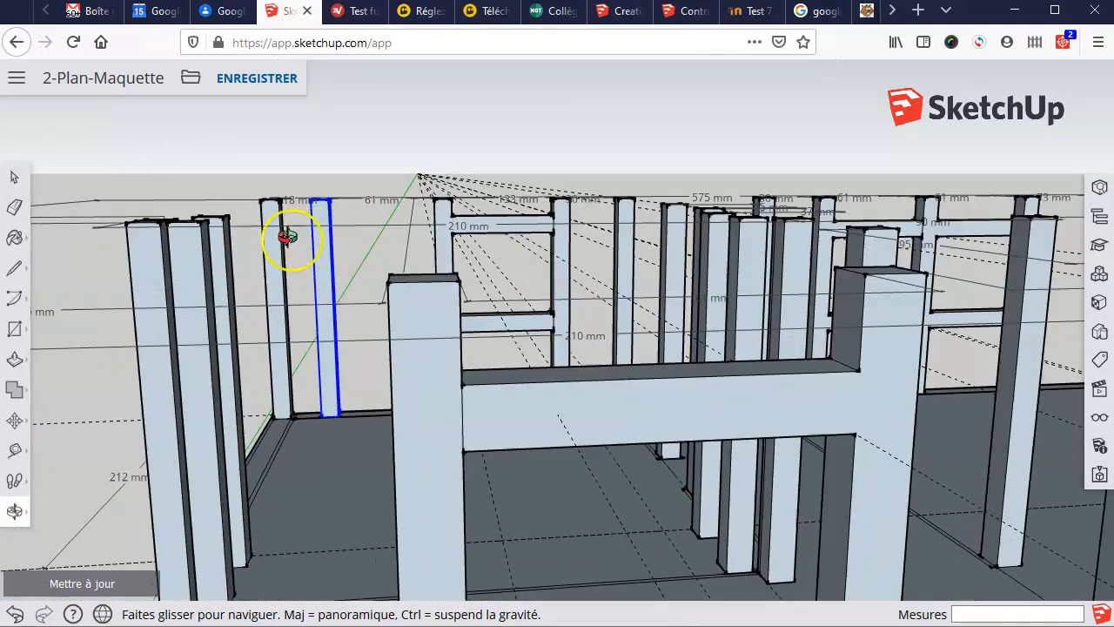
{"action": "scroll", "coordinate": [248, 231], "scroll_direction": "up", "scroll_amount": 4}
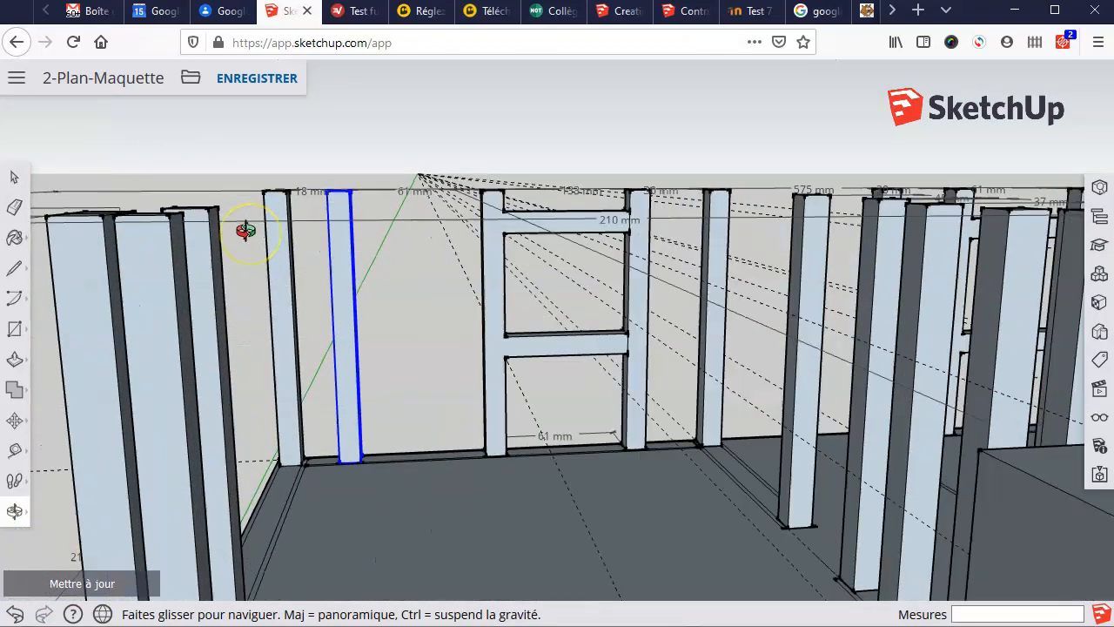
{"action": "scroll", "coordinate": [246, 231], "scroll_direction": "up", "scroll_amount": 4}
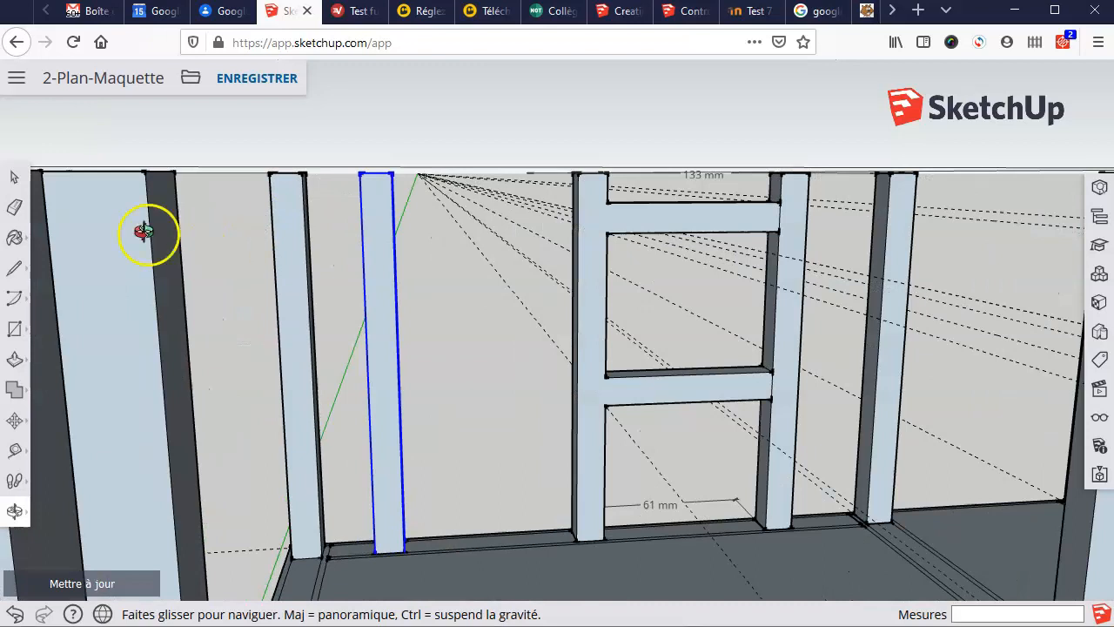
{"action": "left_click", "coordinate": [14, 177]}
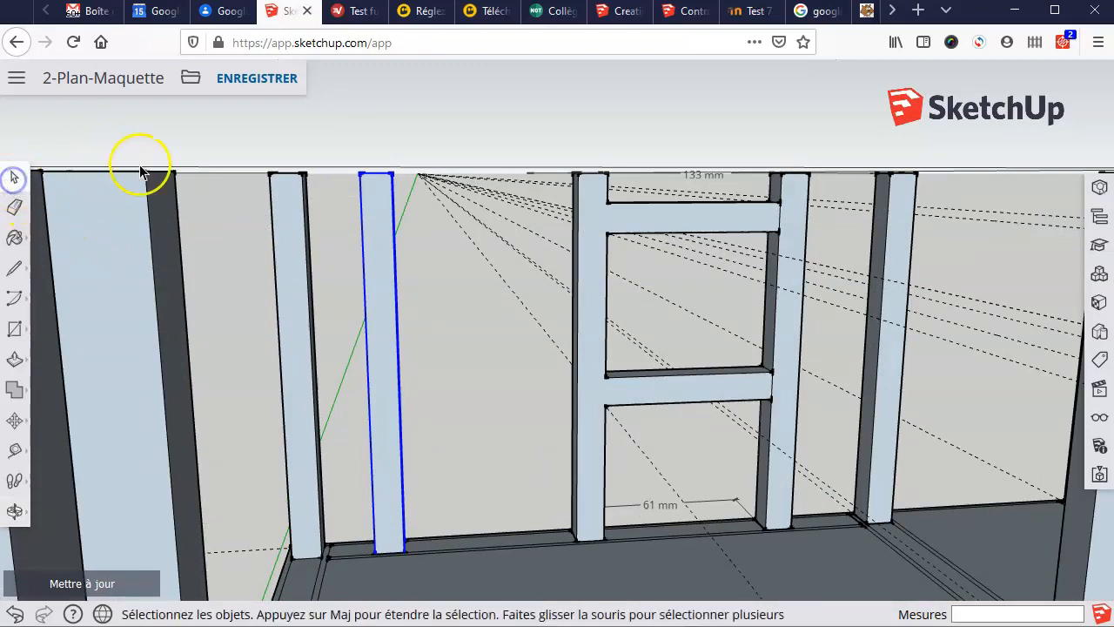
{"action": "left_click_drag", "start_coordinate": [244, 150], "coordinate": [353, 585]}
Step: Exclude the stray floor edges at the corner post's foot from the selection and turn the post into a group
{"action": "scroll", "coordinate": [343, 579], "scroll_direction": "up", "scroll_amount": 5}
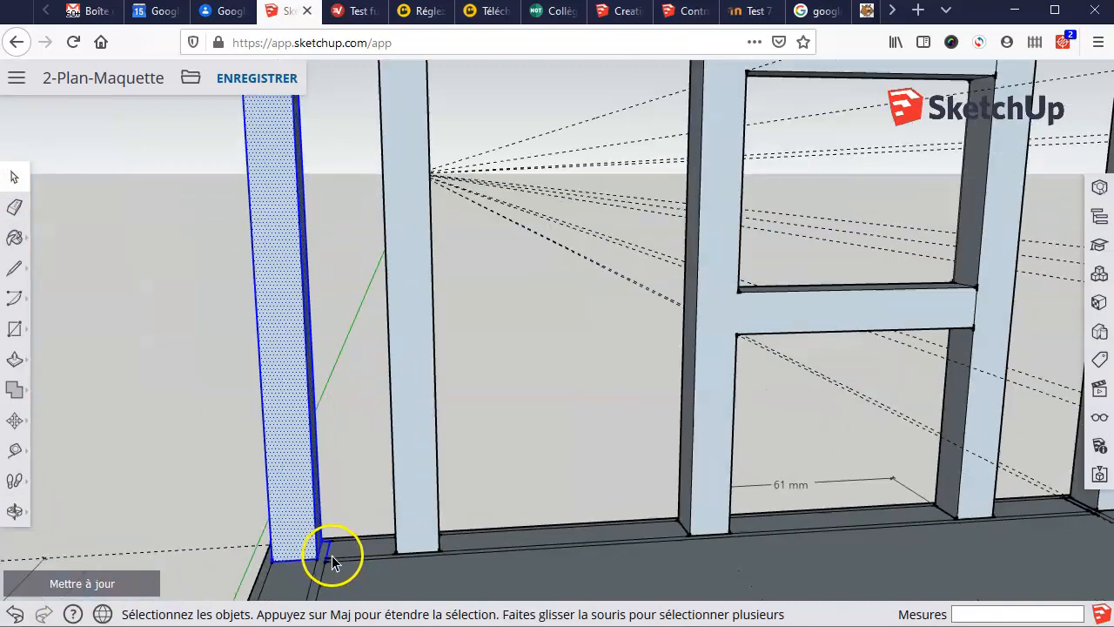
{"action": "scroll", "coordinate": [330, 568], "scroll_direction": "up", "scroll_amount": 5}
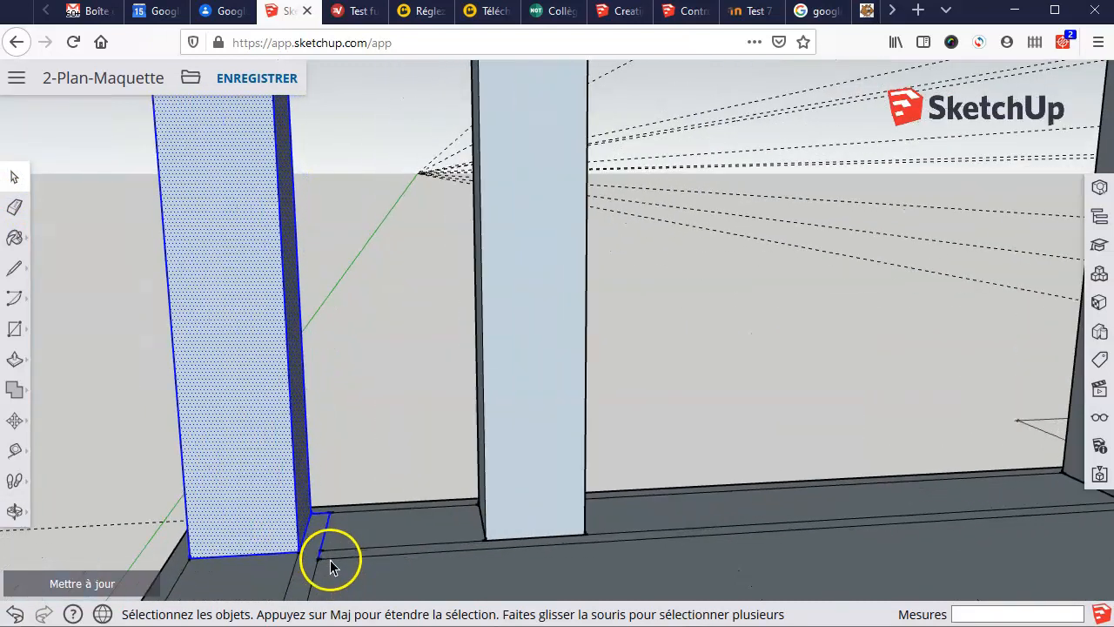
{"action": "scroll", "coordinate": [331, 529], "scroll_direction": "up", "scroll_amount": 3}
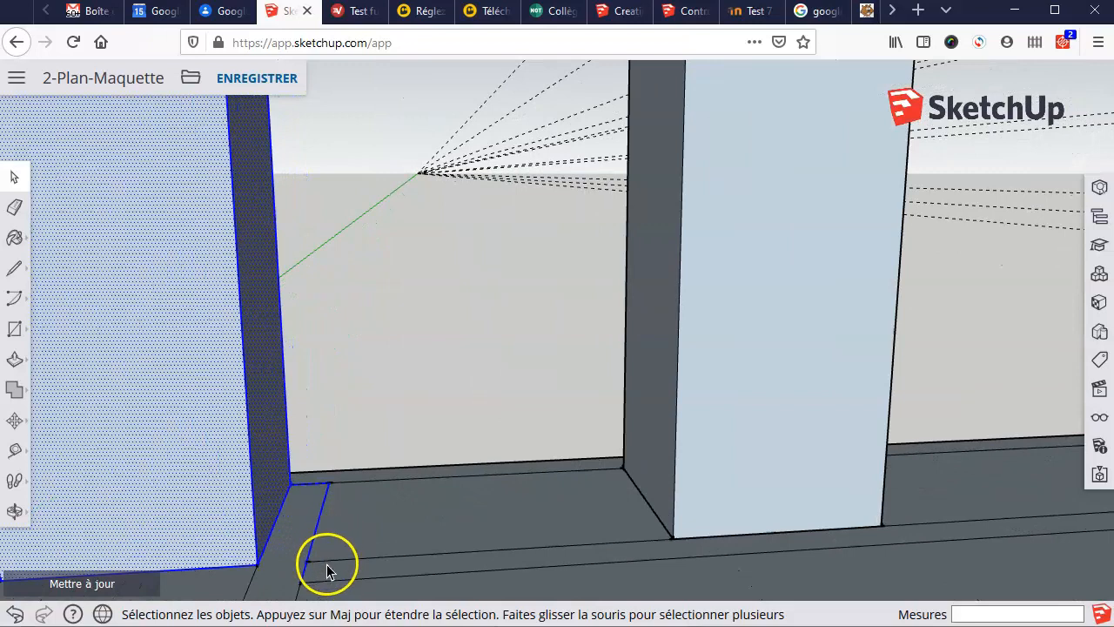
{"action": "scroll", "coordinate": [335, 585], "scroll_direction": "up", "scroll_amount": 3}
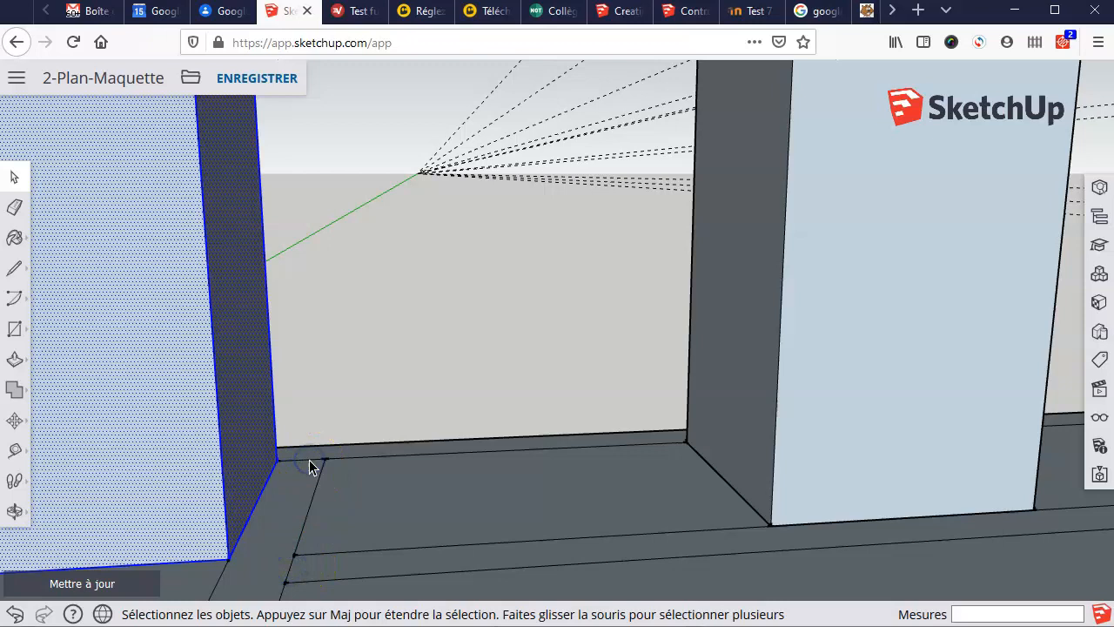
{"action": "right_click", "coordinate": [121, 374]}
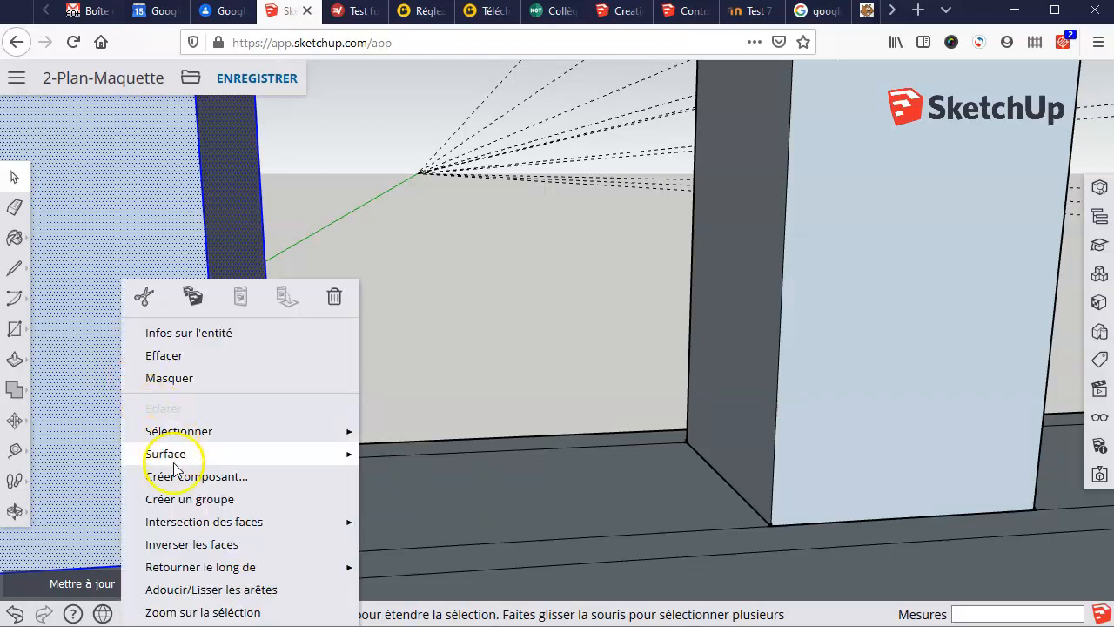
{"action": "left_click", "coordinate": [180, 499]}
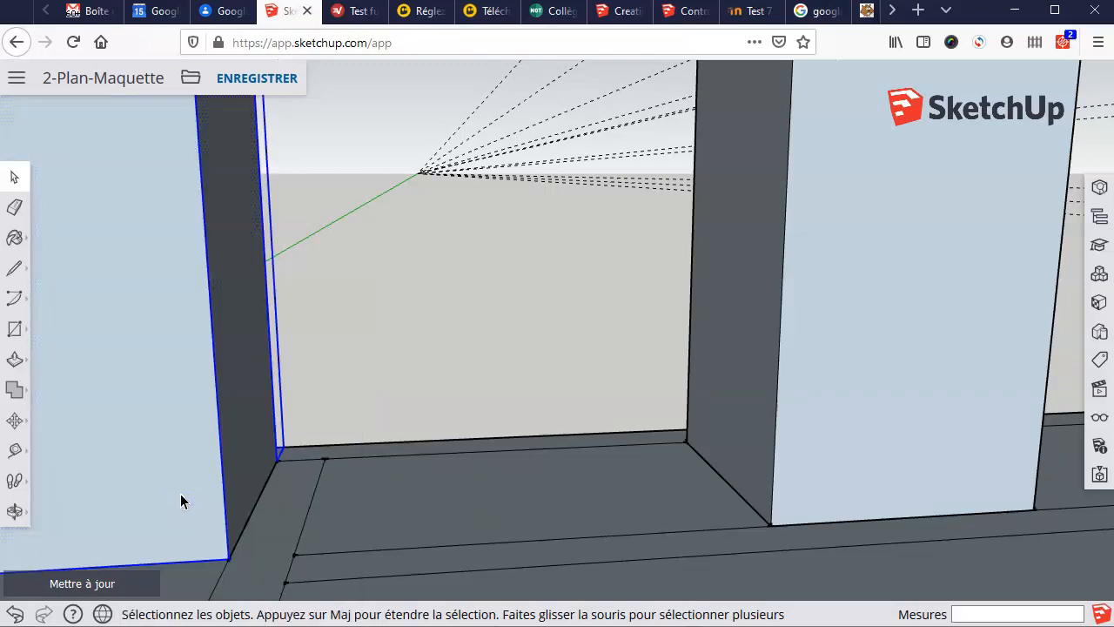
Step: Select the entire single post between the 43 mm and 212 mm dimensions on the 425 mm side
{"action": "scroll", "coordinate": [180, 493], "scroll_direction": "down", "scroll_amount": 3}
{"action": "scroll", "coordinate": [182, 484], "scroll_direction": "down", "scroll_amount": 8}
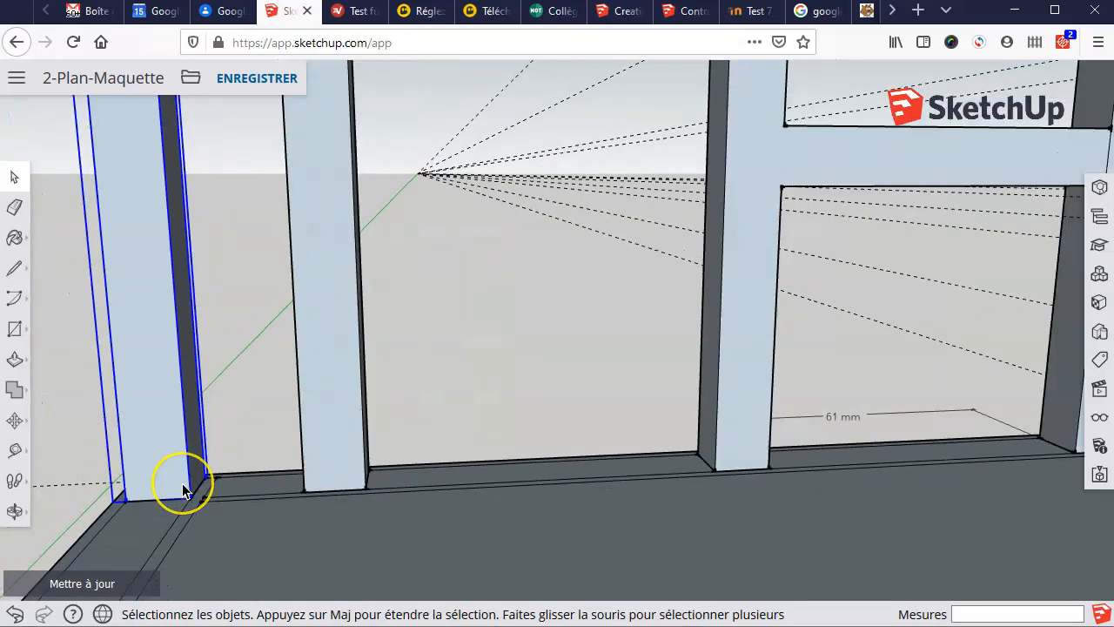
{"action": "scroll", "coordinate": [182, 491], "scroll_direction": "down", "scroll_amount": 5}
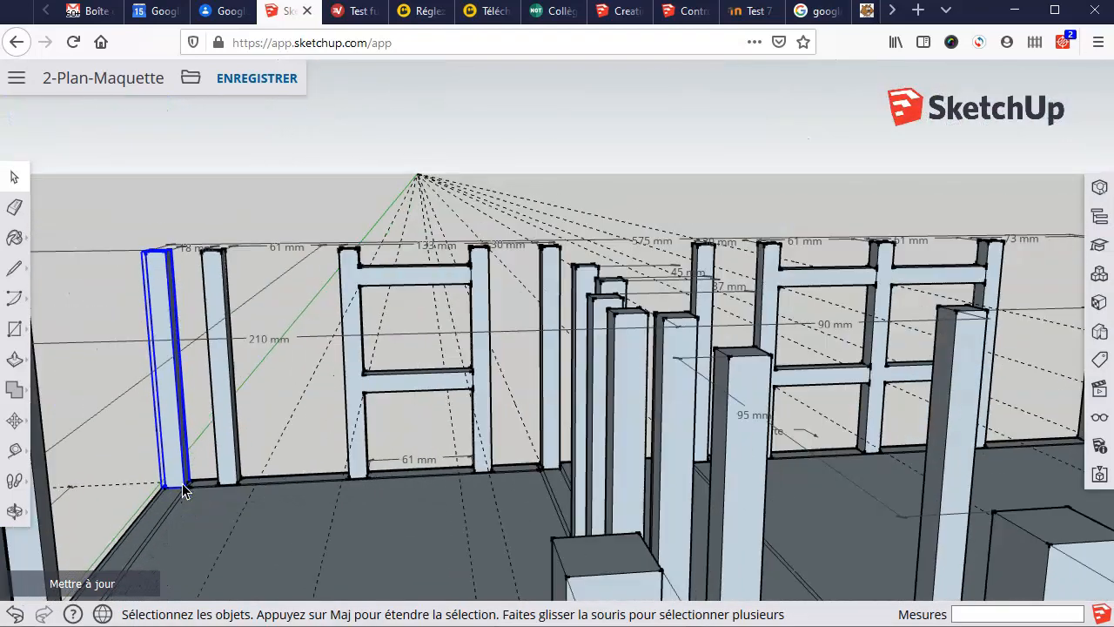
{"action": "middle_click_drag", "start_coordinate": [236, 455], "coordinate": [219, 365]}
{"action": "left_click", "coordinate": [216, 366]}
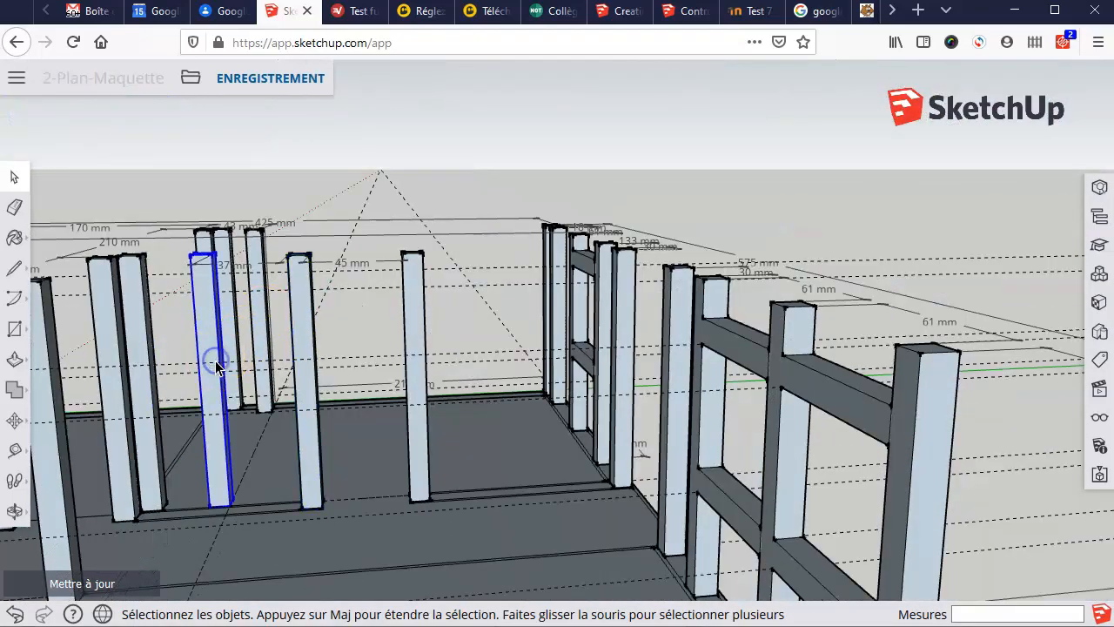
{"action": "left_click", "coordinate": [258, 291]}
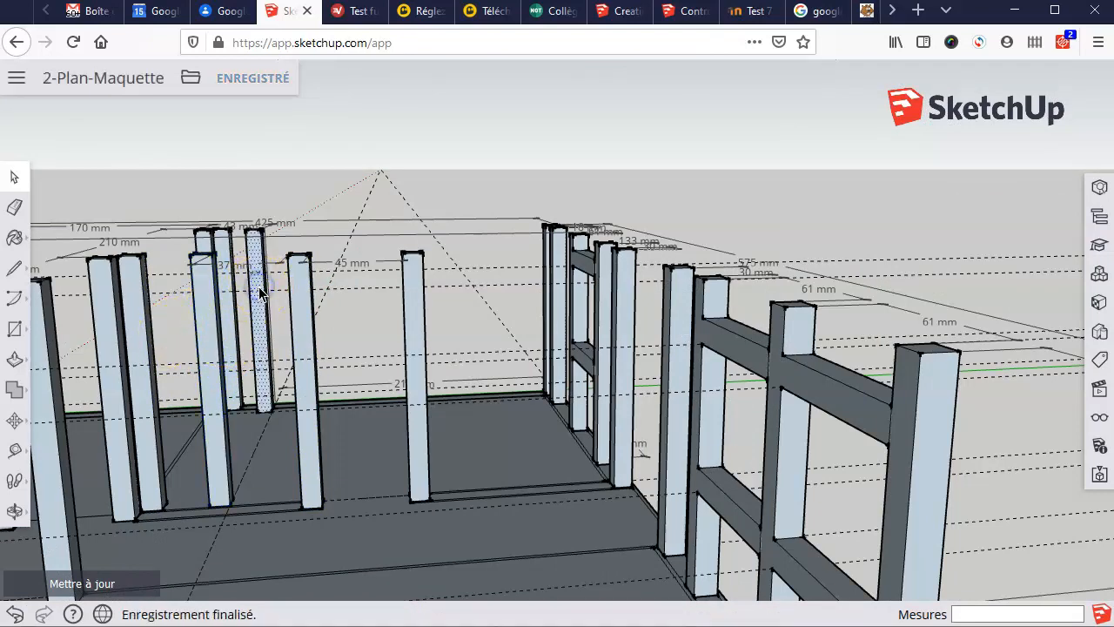
{"action": "mouse_move", "coordinate": [360, 351]}
{"action": "middle_mouse_down"}
{"action": "mouse_move", "coordinate": [341, 348]}
{"action": "mouse_move", "coordinate": [356, 358]}
{"action": "middle_mouse_up"}
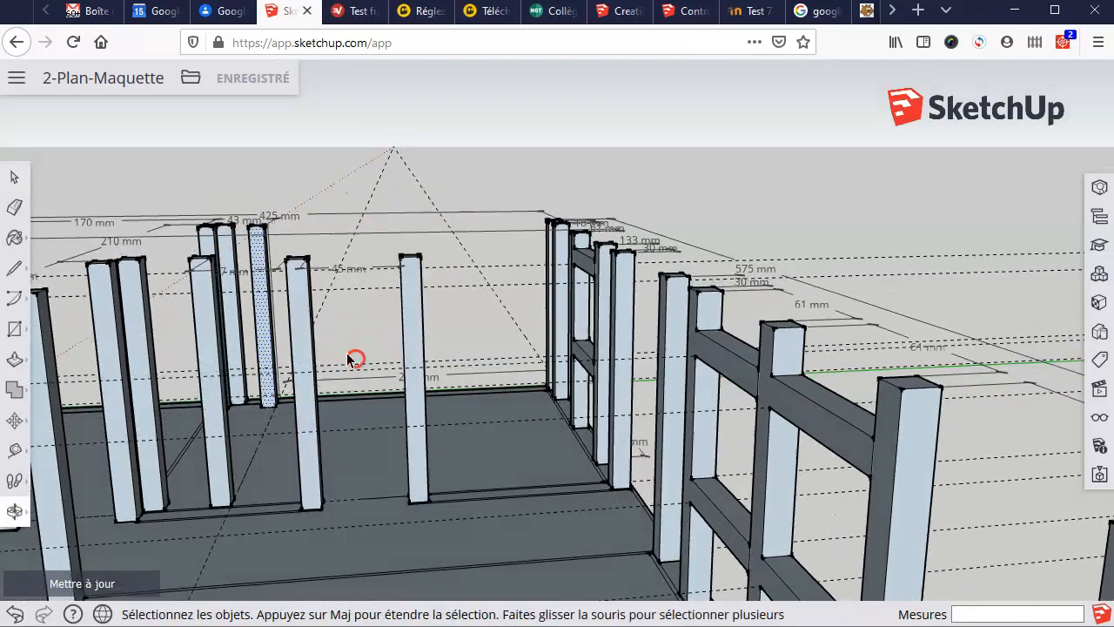
{"action": "left_click", "coordinate": [242, 263]}
{"action": "scroll", "coordinate": [242, 263], "scroll_direction": "up", "scroll_amount": 5}
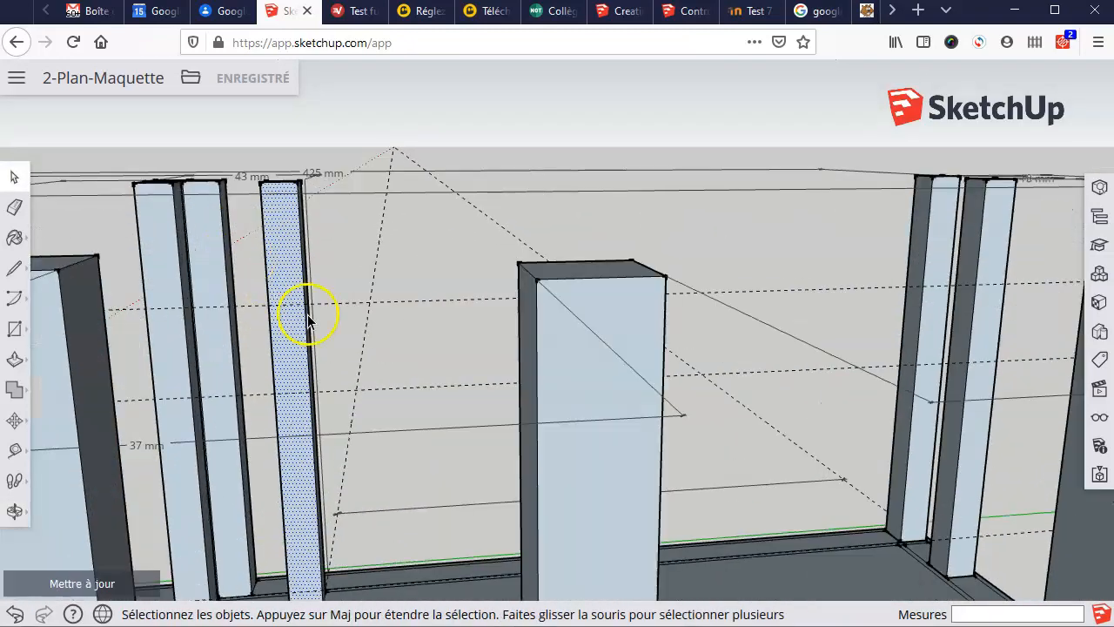
{"action": "scroll", "coordinate": [376, 400], "scroll_direction": "down", "scroll_amount": 2}
{"action": "middle_click_drag", "start_coordinate": [394, 442], "coordinate": [371, 444]}
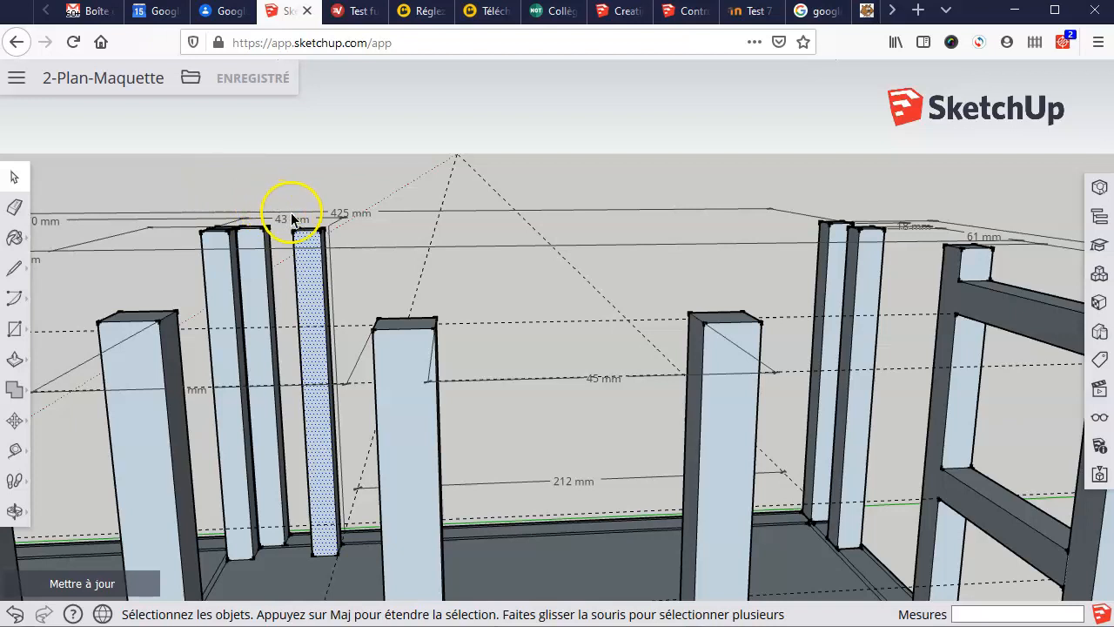
{"action": "left_click_drag", "start_coordinate": [334, 337], "coordinate": [362, 574]}
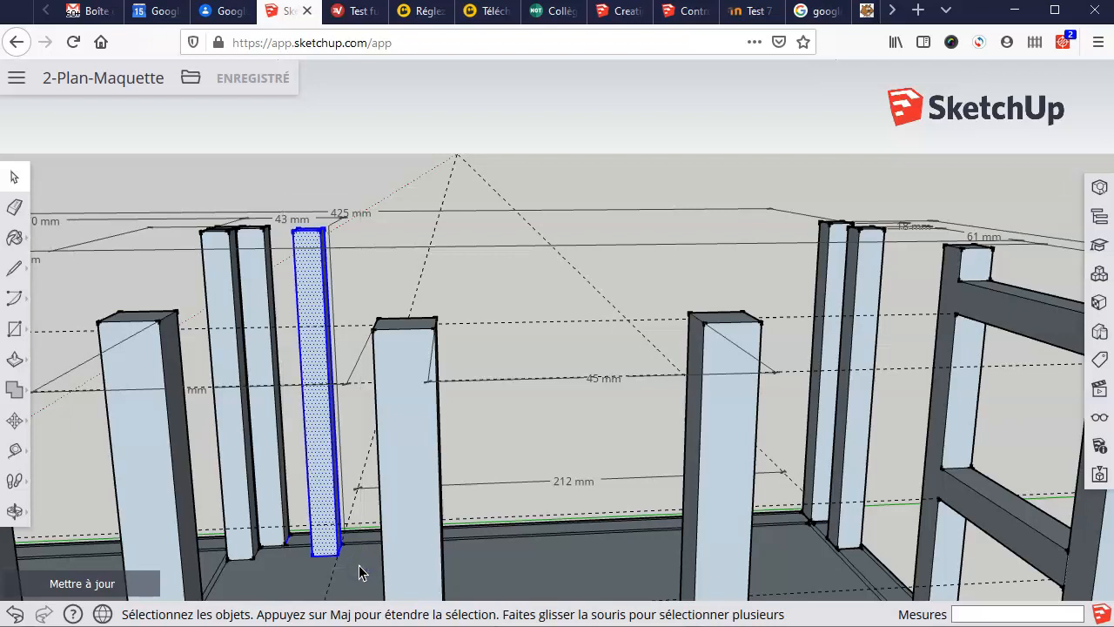
Step: Exclude the stray edge at the neighbouring post's foot from the selection and turn the single post into a group
{"action": "scroll", "coordinate": [286, 554], "scroll_direction": "up", "scroll_amount": 5}
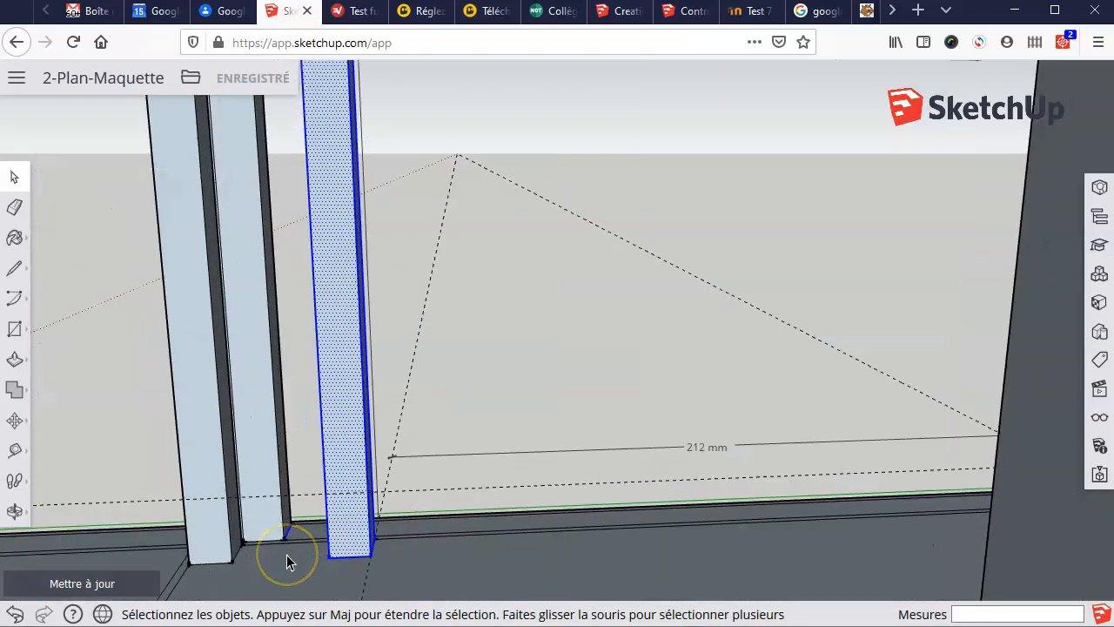
{"action": "scroll", "coordinate": [286, 555], "scroll_direction": "up", "scroll_amount": 3}
{"action": "scroll", "coordinate": [291, 530], "scroll_direction": "up", "scroll_amount": 1}
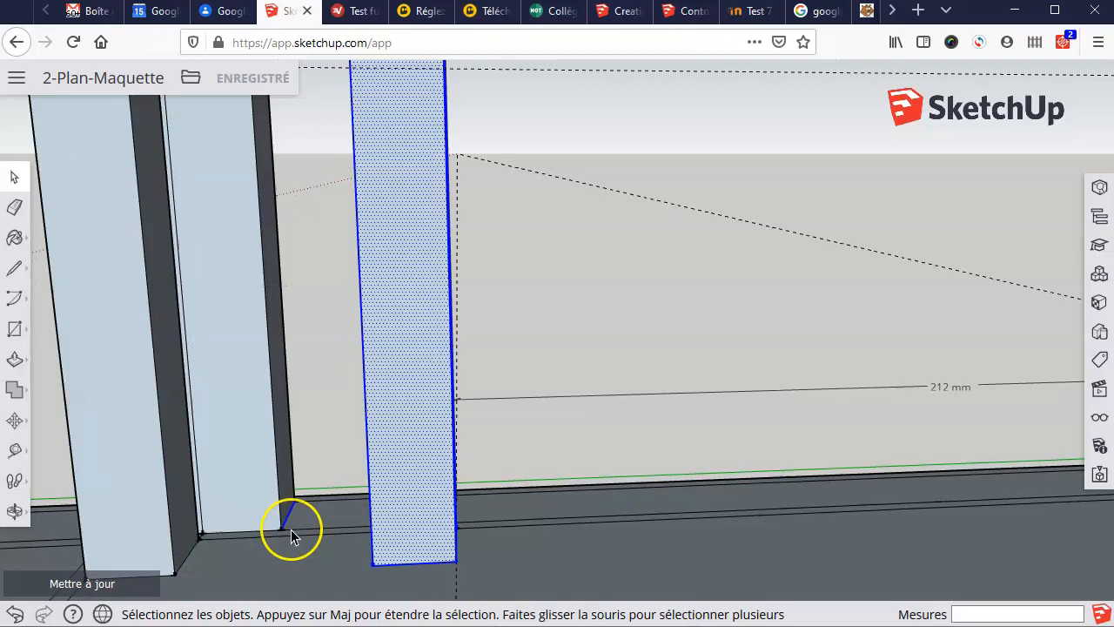
{"action": "scroll", "coordinate": [291, 529], "scroll_direction": "up", "scroll_amount": 3}
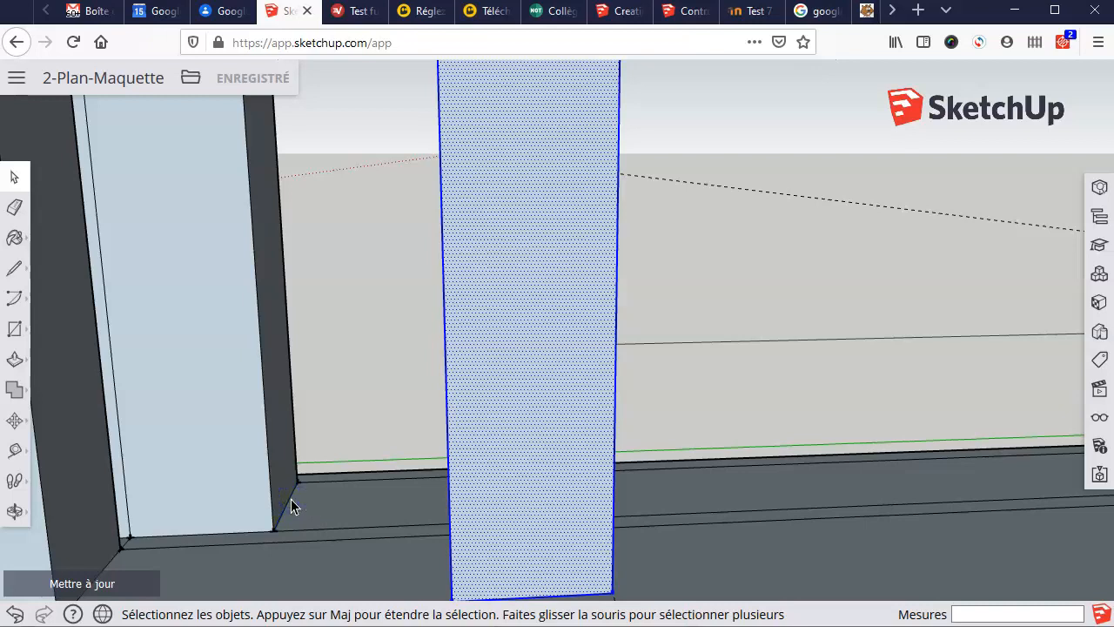
{"action": "scroll", "coordinate": [291, 499], "scroll_direction": "down", "scroll_amount": 4}
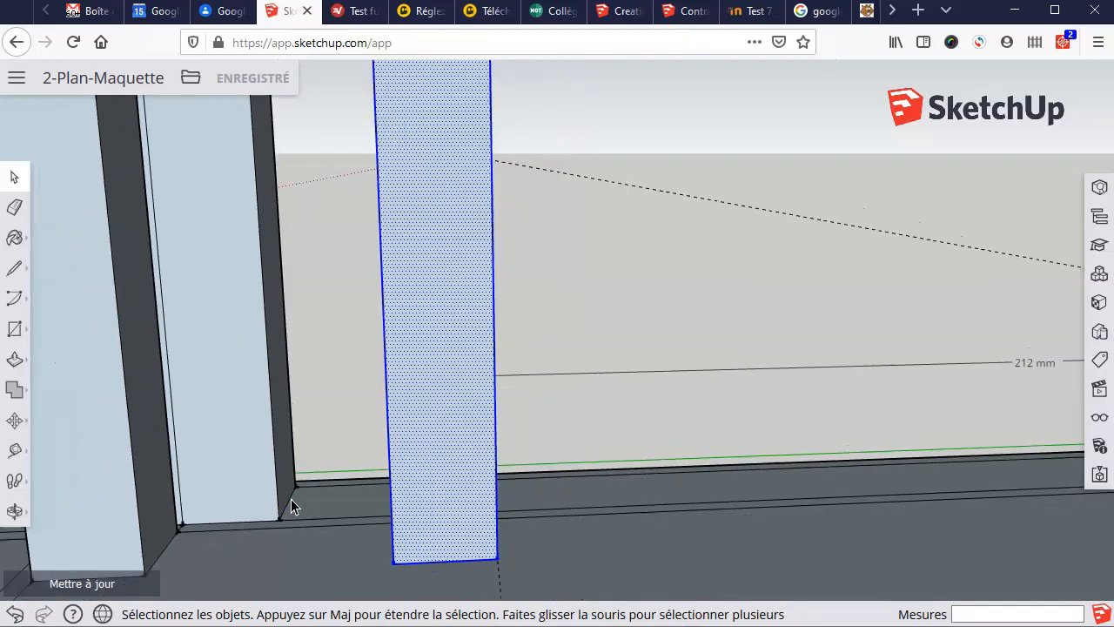
{"action": "scroll", "coordinate": [305, 447], "scroll_direction": "down", "scroll_amount": 4}
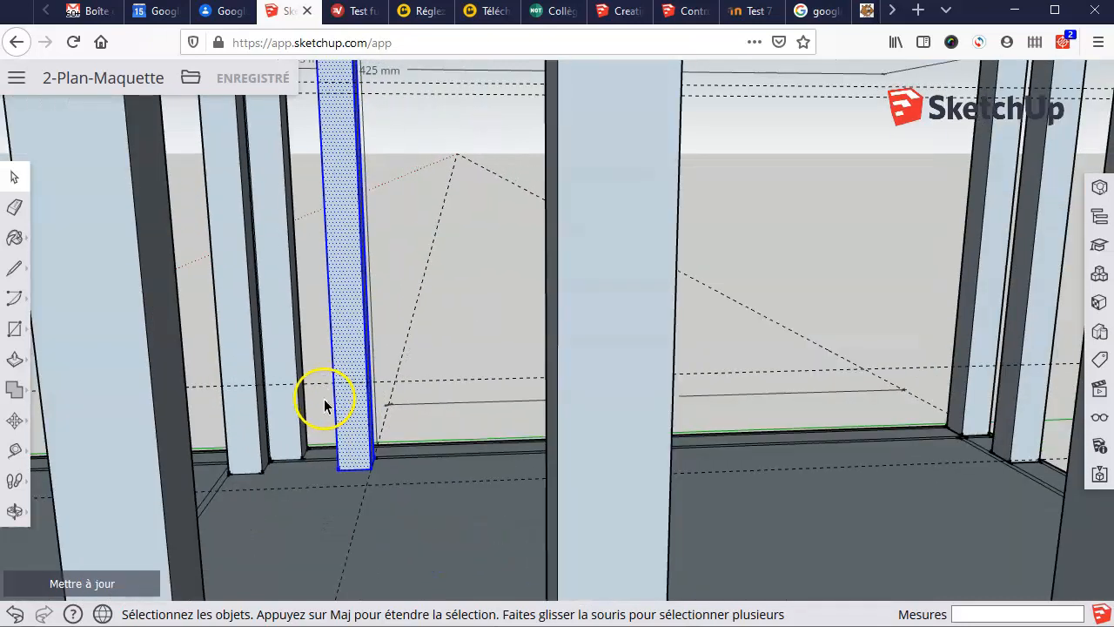
{"action": "scroll", "coordinate": [329, 354], "scroll_direction": "down", "scroll_amount": 3}
{"action": "right_click", "coordinate": [335, 278]}
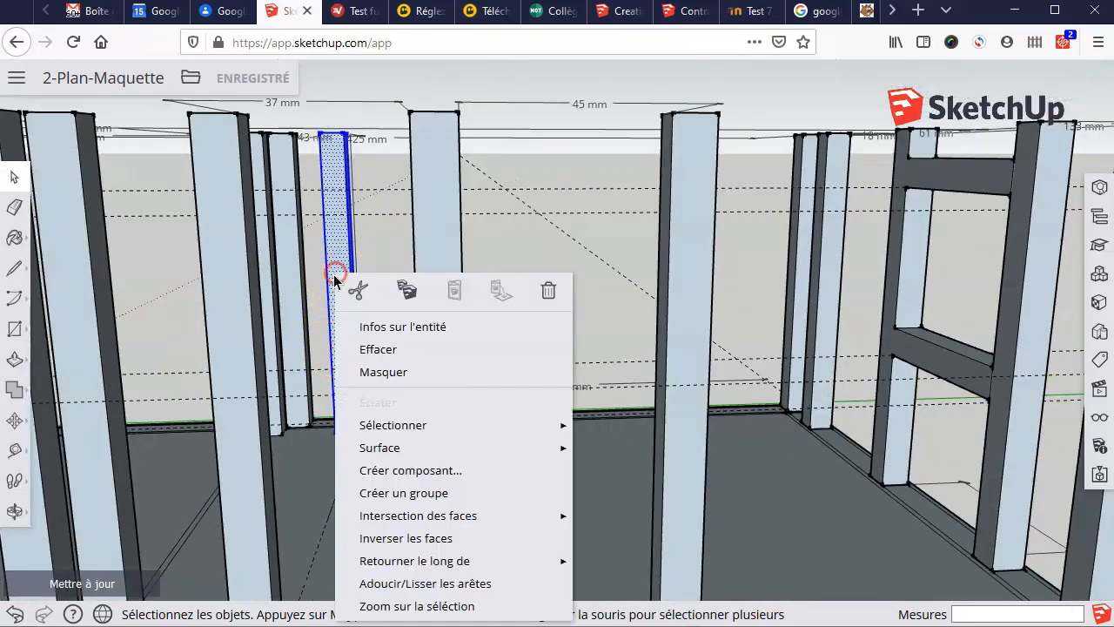
{"action": "left_click", "coordinate": [405, 494]}
{"action": "middle_click_drag", "start_coordinate": [278, 148], "coordinate": [296, 270]}
{"action": "left_click", "coordinate": [366, 185]}
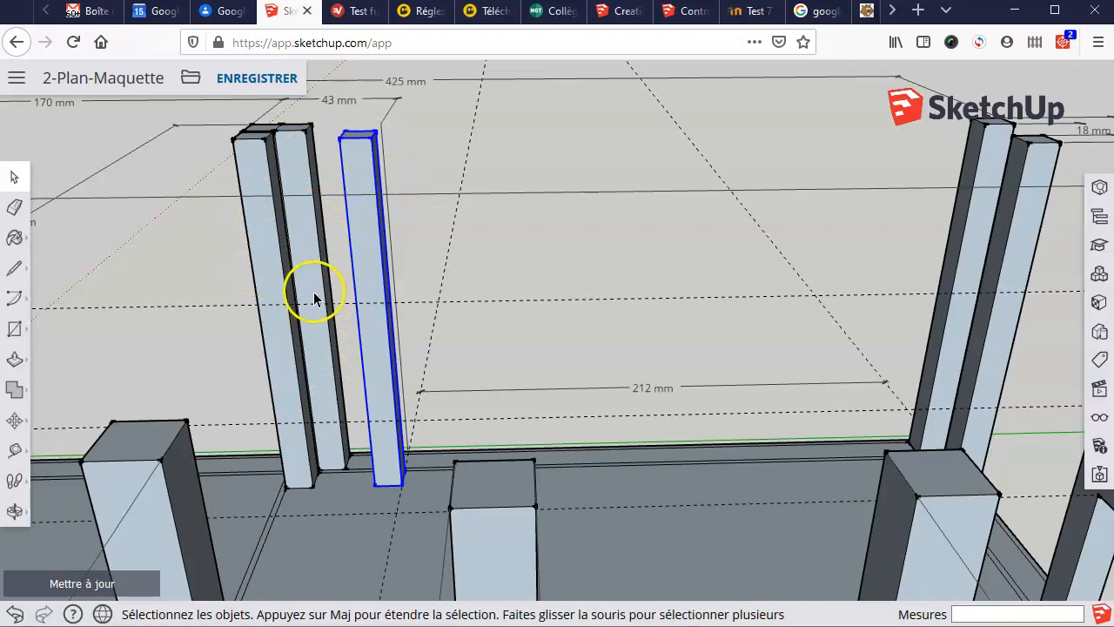
Step: Select the whole adjoining post pair between the 170 mm and 43 mm dimensions and make it a group
{"action": "left_click", "coordinate": [15, 511]}
{"action": "left_click", "coordinate": [80, 475]}
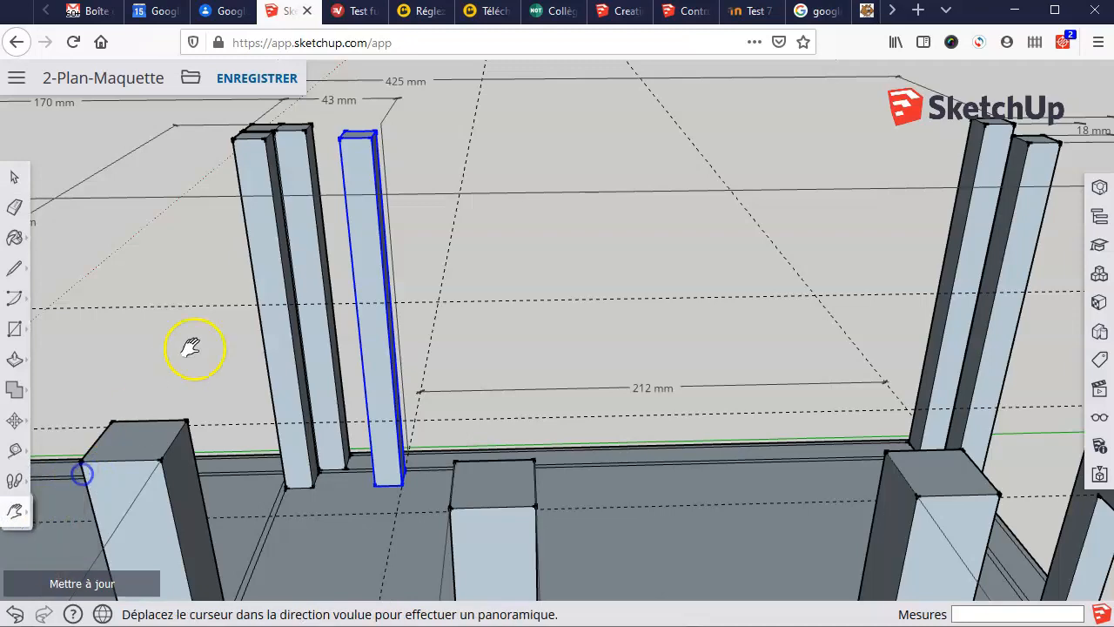
{"action": "left_click_drag", "start_coordinate": [278, 268], "coordinate": [505, 265]}
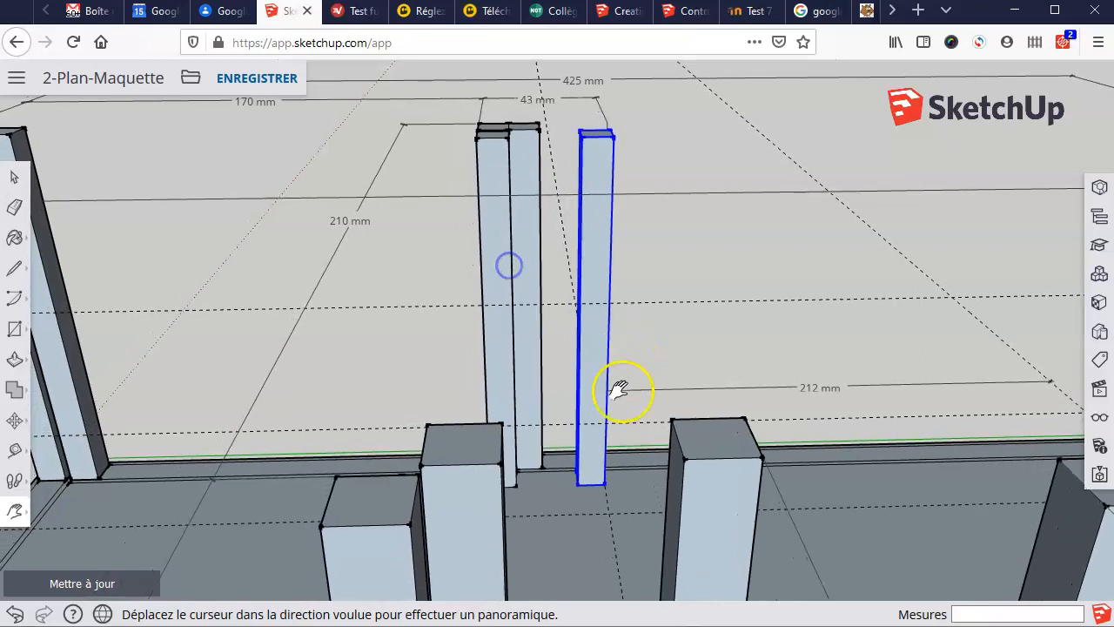
{"action": "key", "text": "o"}
{"action": "left_click_drag", "start_coordinate": [598, 427], "coordinate": [590, 430]}
{"action": "middle_click_drag", "start_coordinate": [590, 430], "coordinate": [581, 432]}
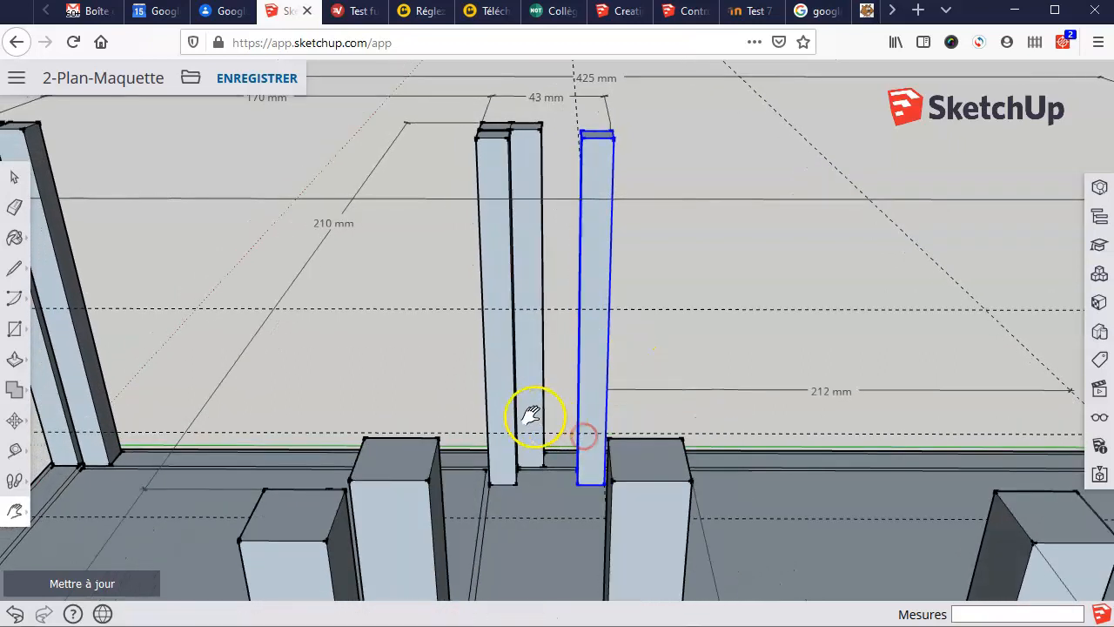
{"action": "scroll", "coordinate": [490, 317], "scroll_direction": "up", "scroll_amount": 1}
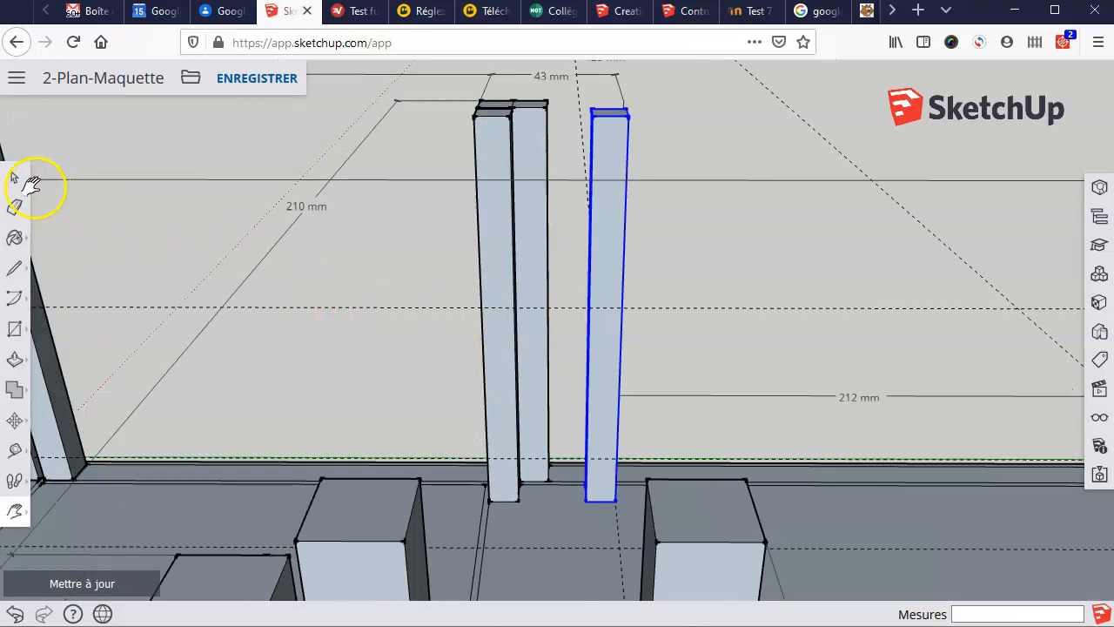
{"action": "left_click", "coordinate": [14, 178]}
{"action": "left_click_drag", "start_coordinate": [443, 77], "coordinate": [569, 524]}
{"action": "right_click", "coordinate": [494, 319]}
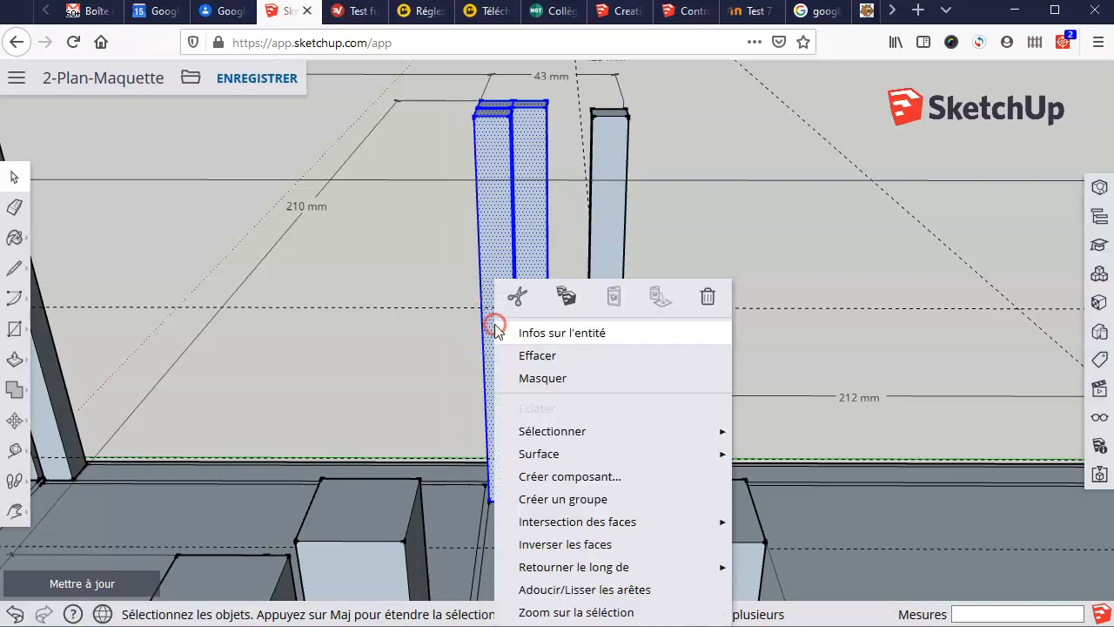
{"action": "left_click", "coordinate": [578, 503]}
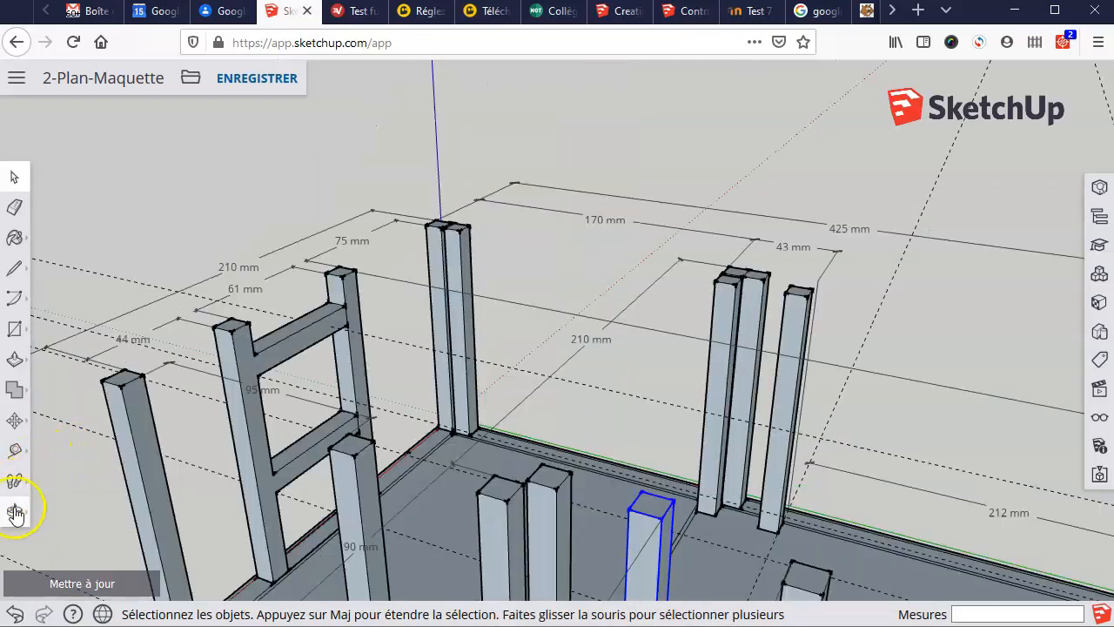
Step: Fit the whole model in view and check that the front post pairs and the posts and frames along the 575 mm side are grouped
{"action": "left_click", "coordinate": [15, 512]}
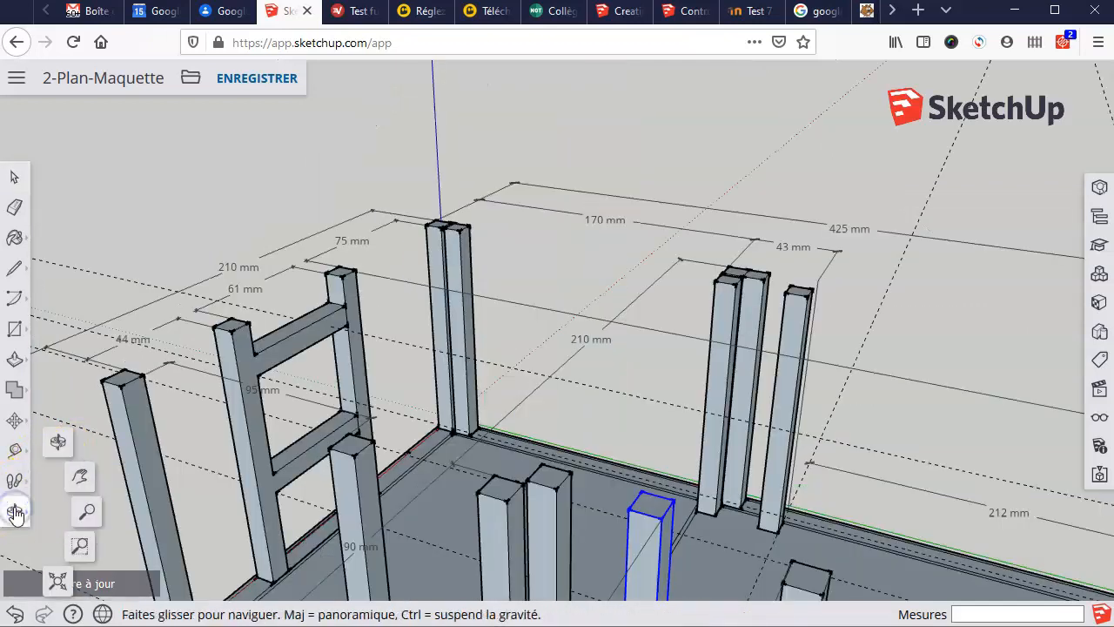
{"action": "left_click", "coordinate": [58, 581]}
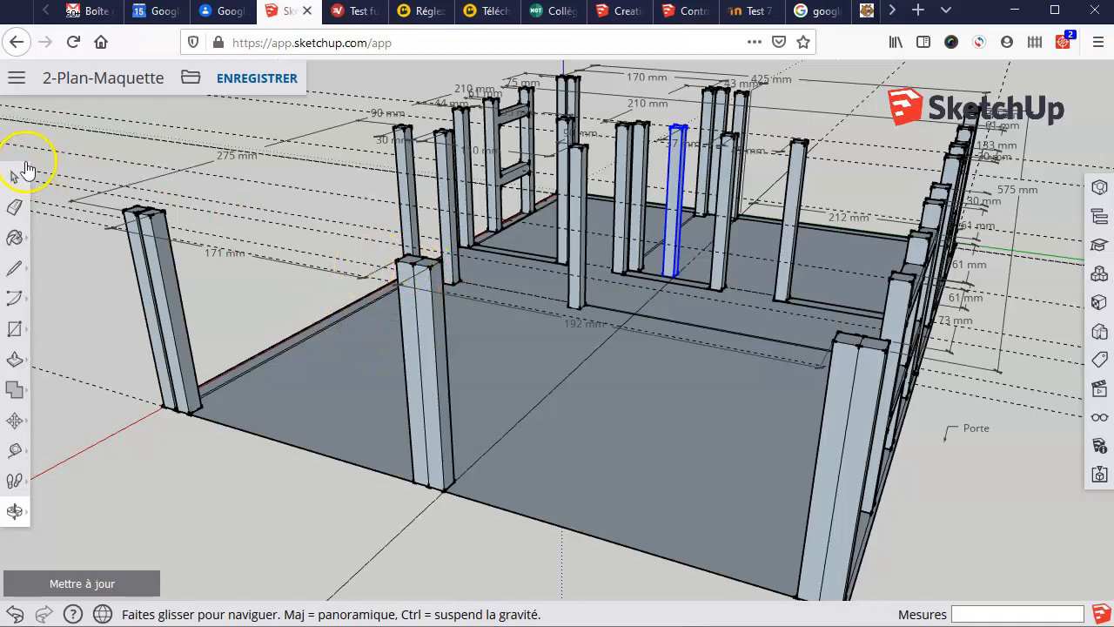
{"action": "left_click", "coordinate": [14, 175]}
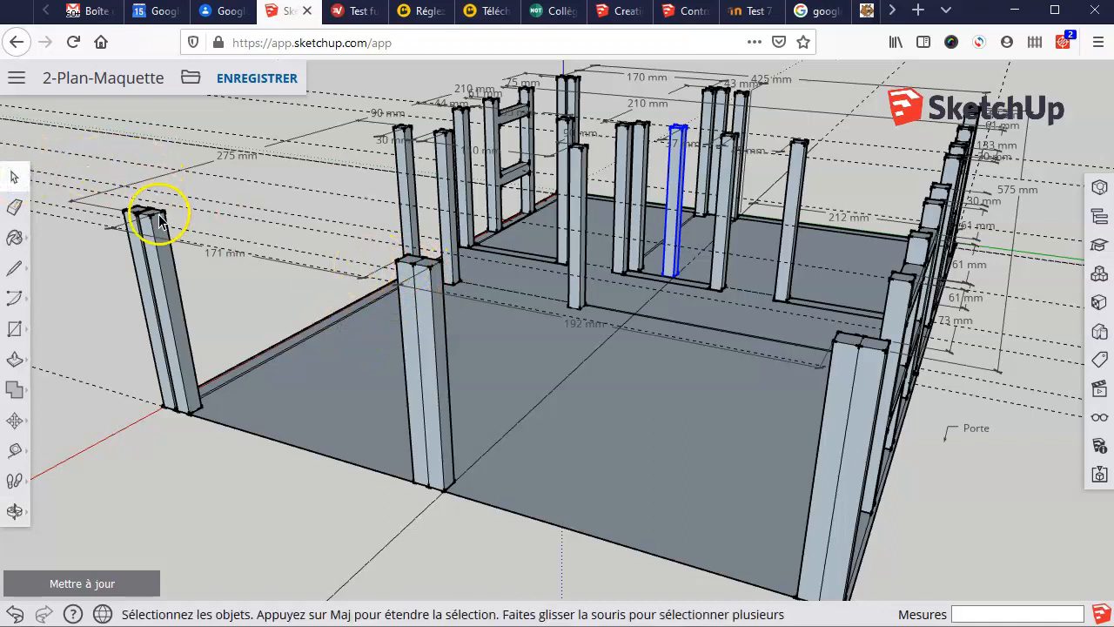
{"action": "left_click", "coordinate": [158, 240]}
{"action": "left_click", "coordinate": [153, 248]}
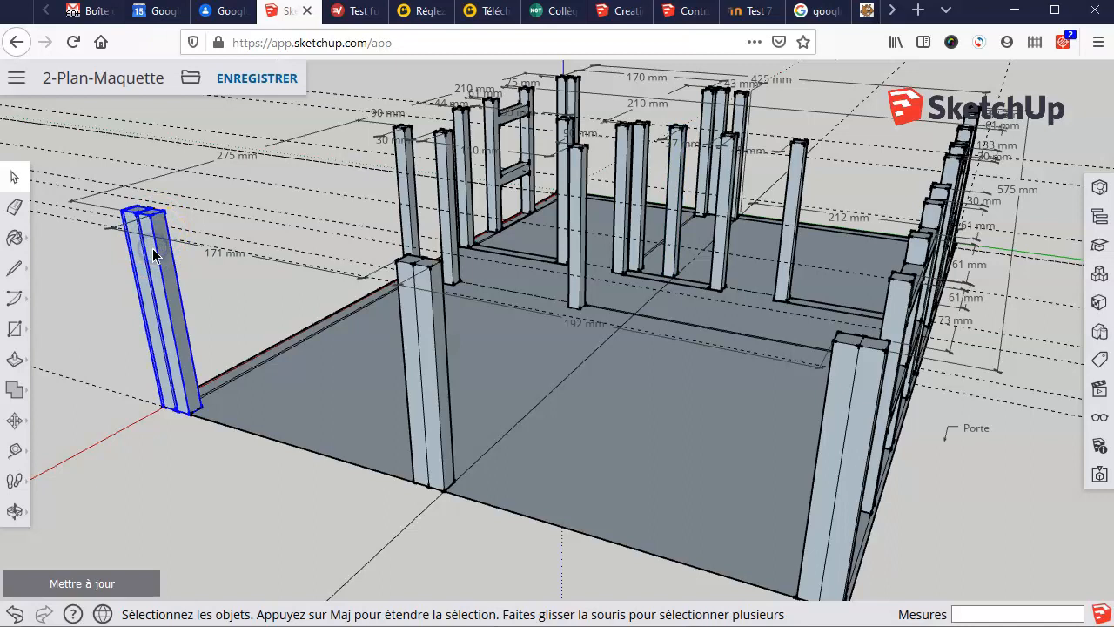
{"action": "left_click", "coordinate": [414, 330]}
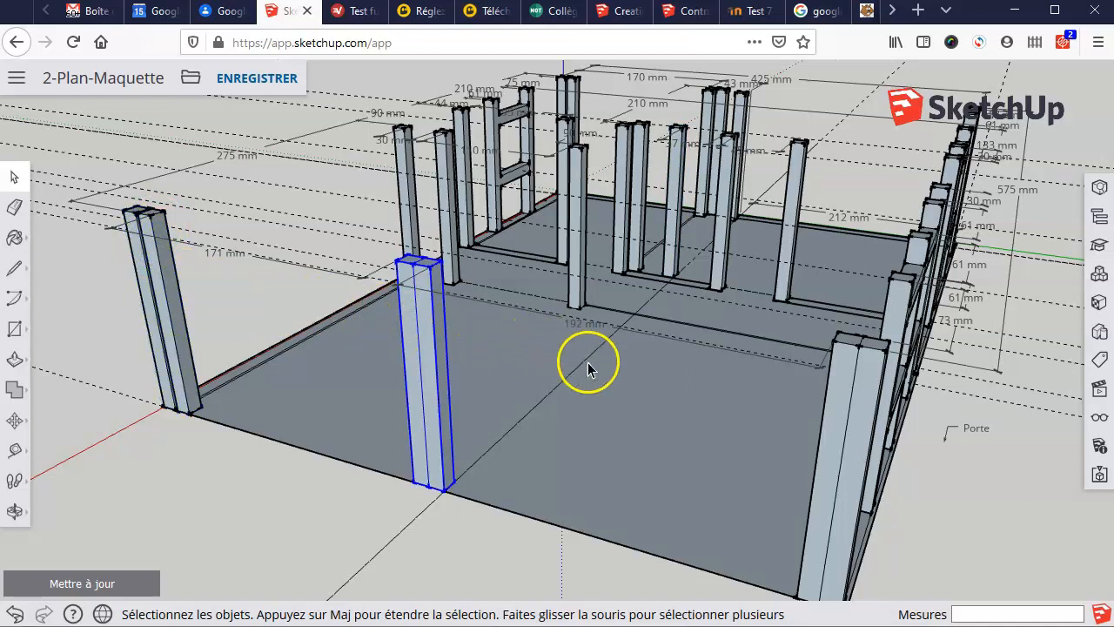
{"action": "left_click", "coordinate": [833, 432]}
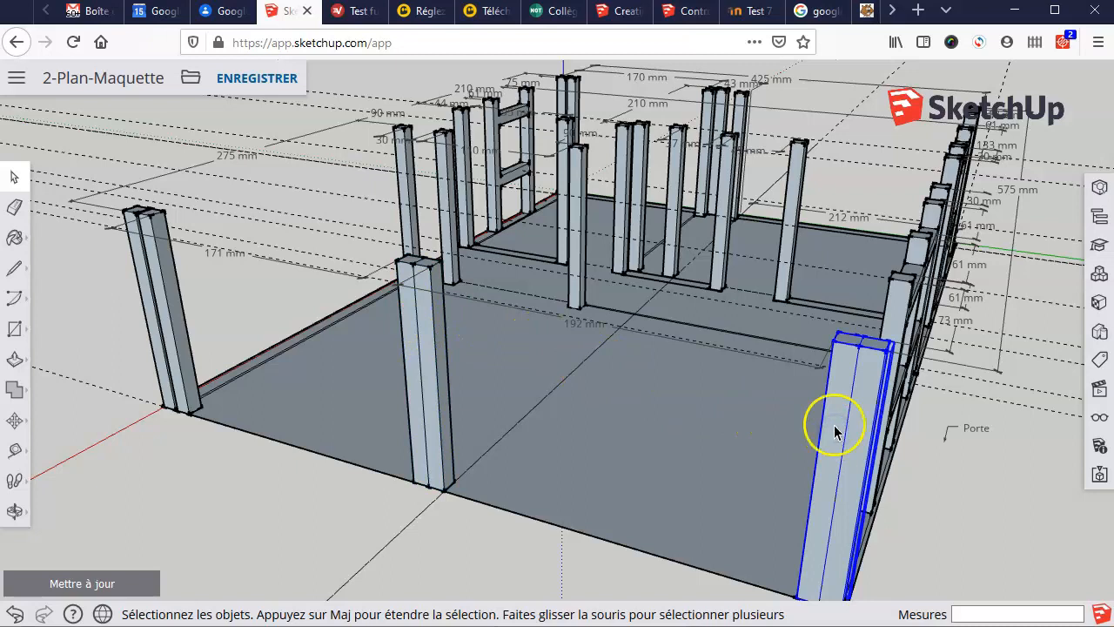
{"action": "left_click", "coordinate": [899, 309]}
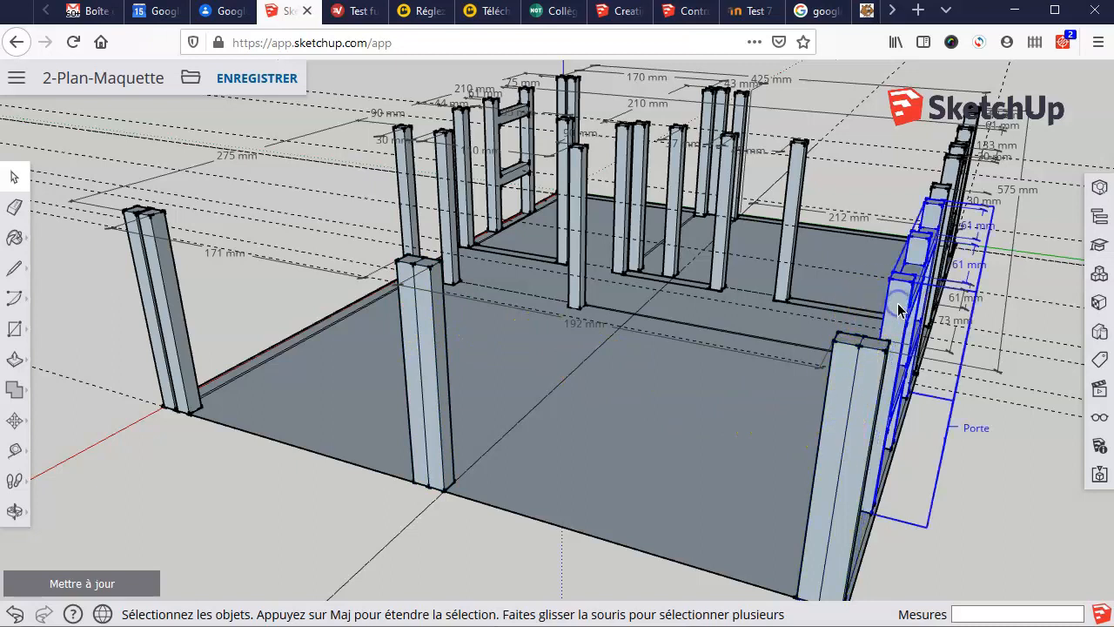
{"action": "left_click", "coordinate": [943, 193]}
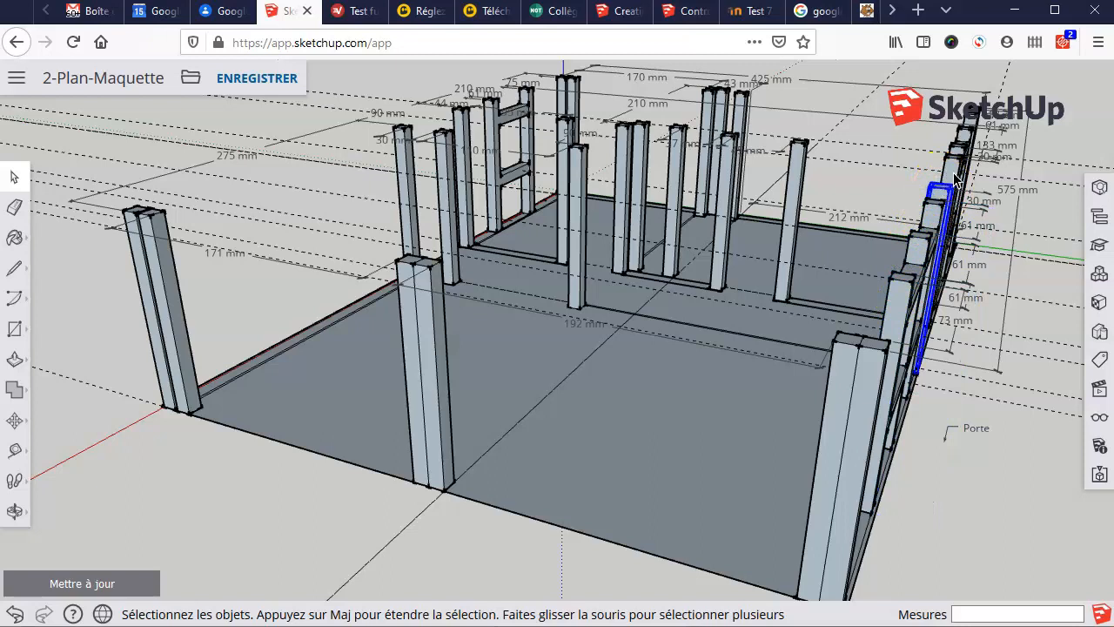
{"action": "left_click", "coordinate": [955, 178]}
{"action": "left_click", "coordinate": [960, 154]}
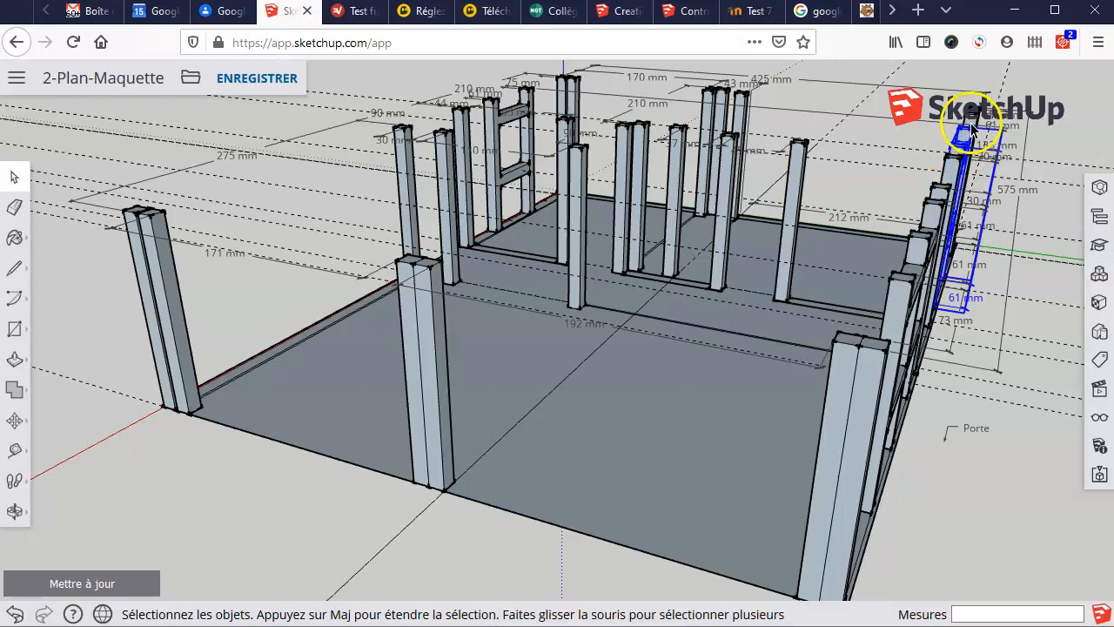
{"action": "left_click", "coordinate": [970, 120]}
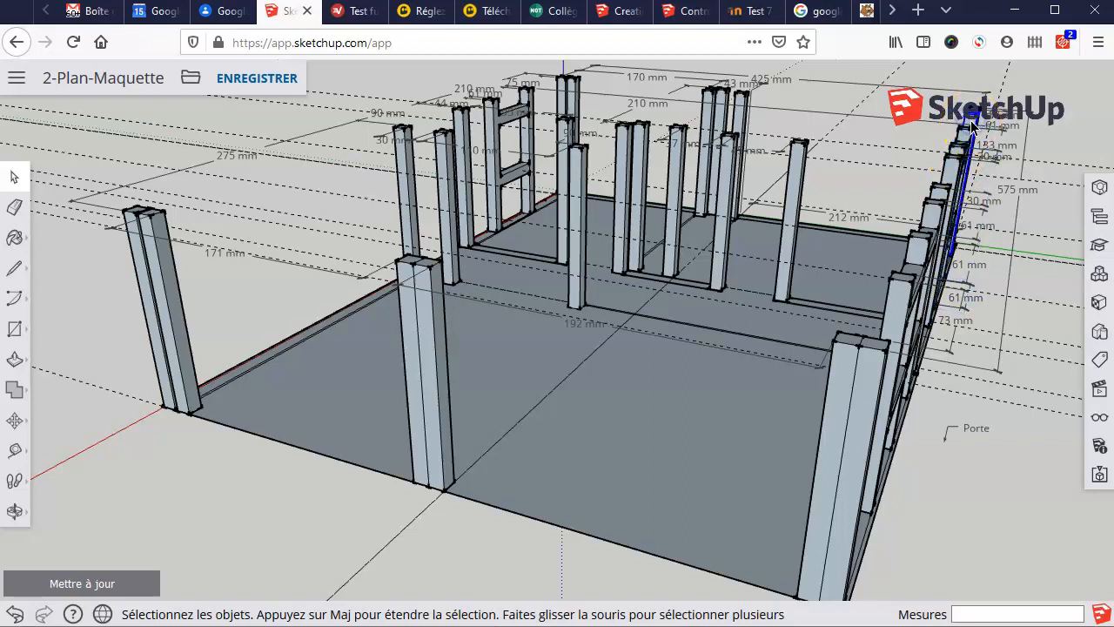
Step: Check whether the interior posts by the 45 mm and 37 mm dimensions, the adjoining pair and the post near the 192 mm dimension are grouped
{"action": "left_click", "coordinate": [792, 223]}
{"action": "left_click", "coordinate": [725, 188]}
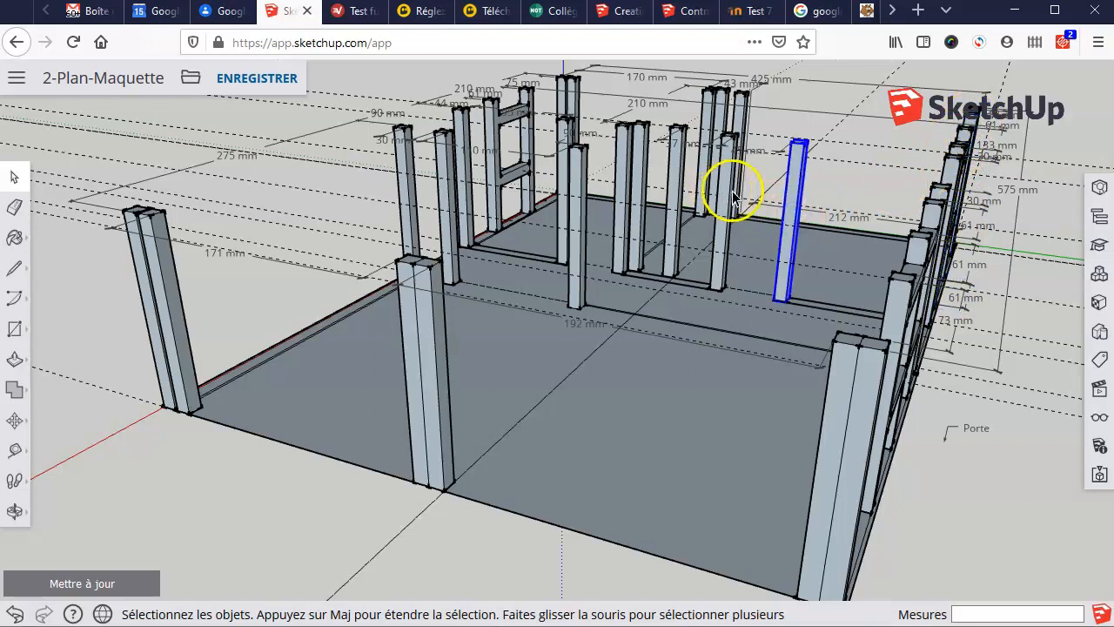
{"action": "left_click", "coordinate": [679, 196]}
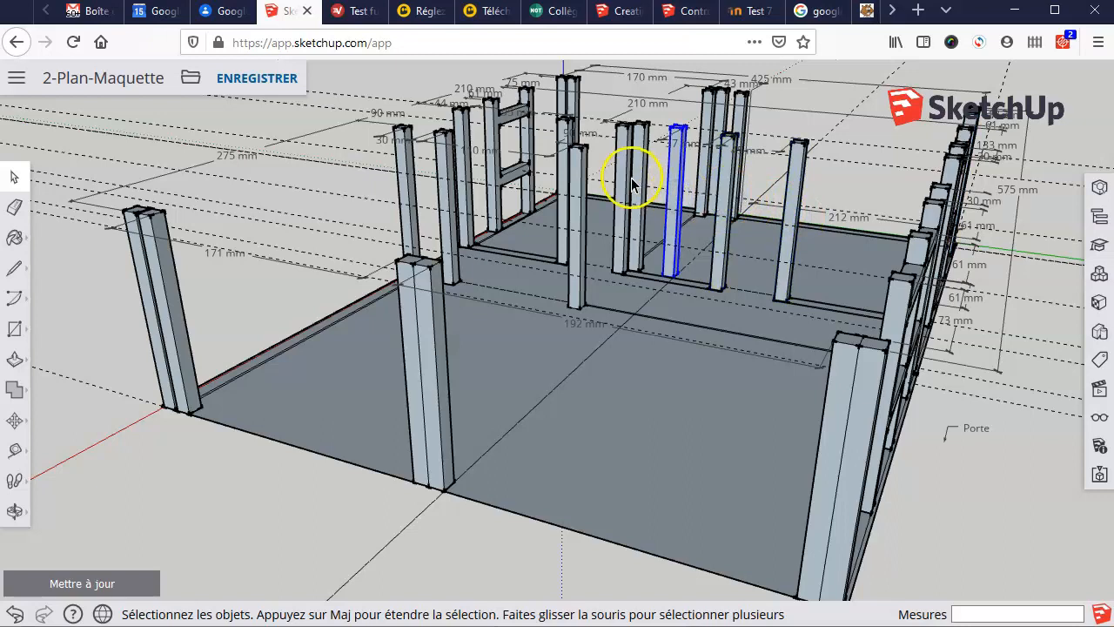
{"action": "left_click", "coordinate": [640, 185]}
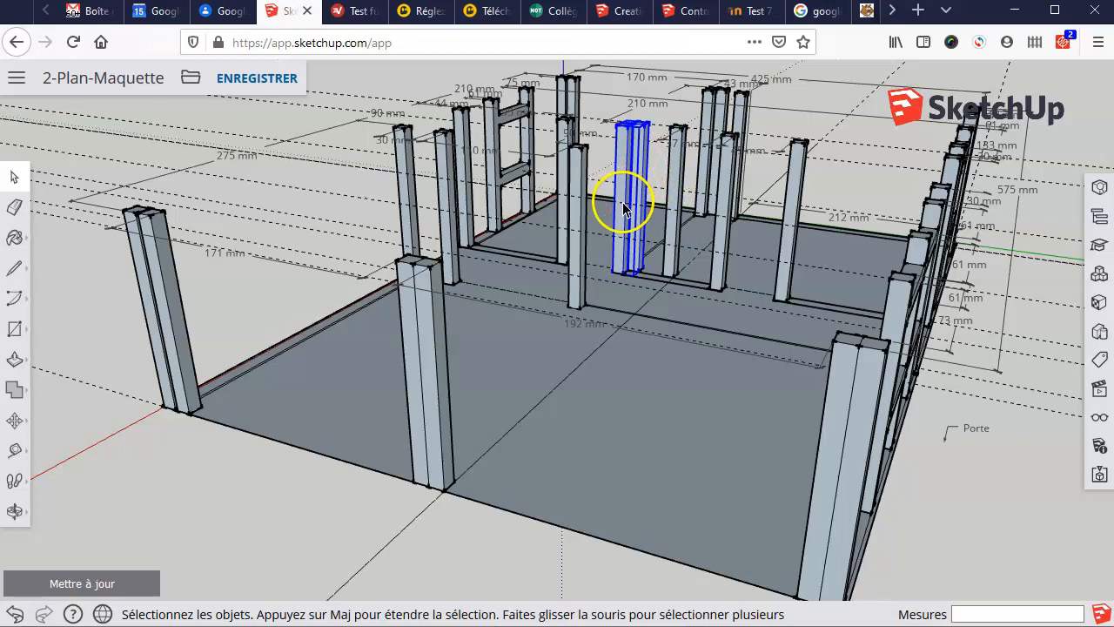
{"action": "left_click", "coordinate": [581, 205]}
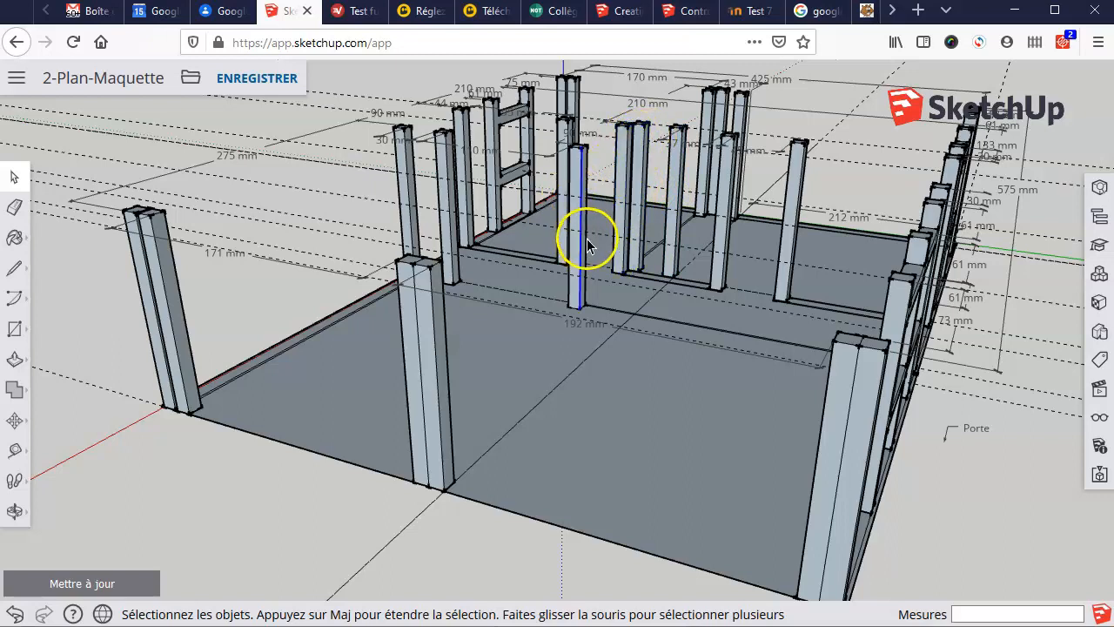
Step: Check whether the interior post by the 90 mm dimension and the back posts between the 43 mm and 170 mm dimensions are grouped
{"action": "left_click", "coordinate": [563, 127]}
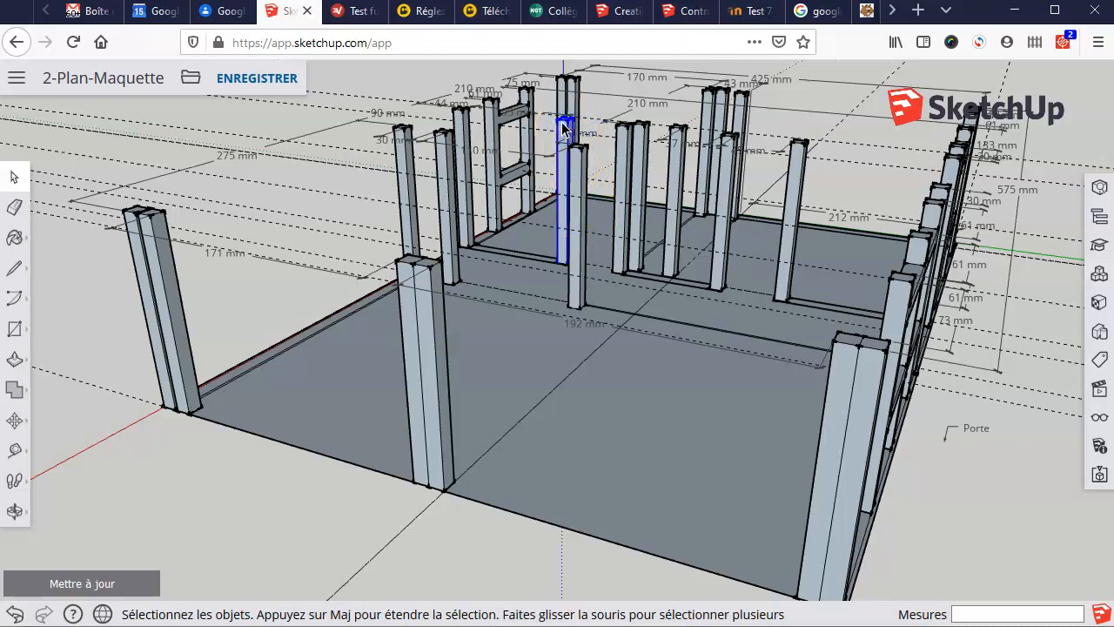
{"action": "left_click", "coordinate": [712, 103]}
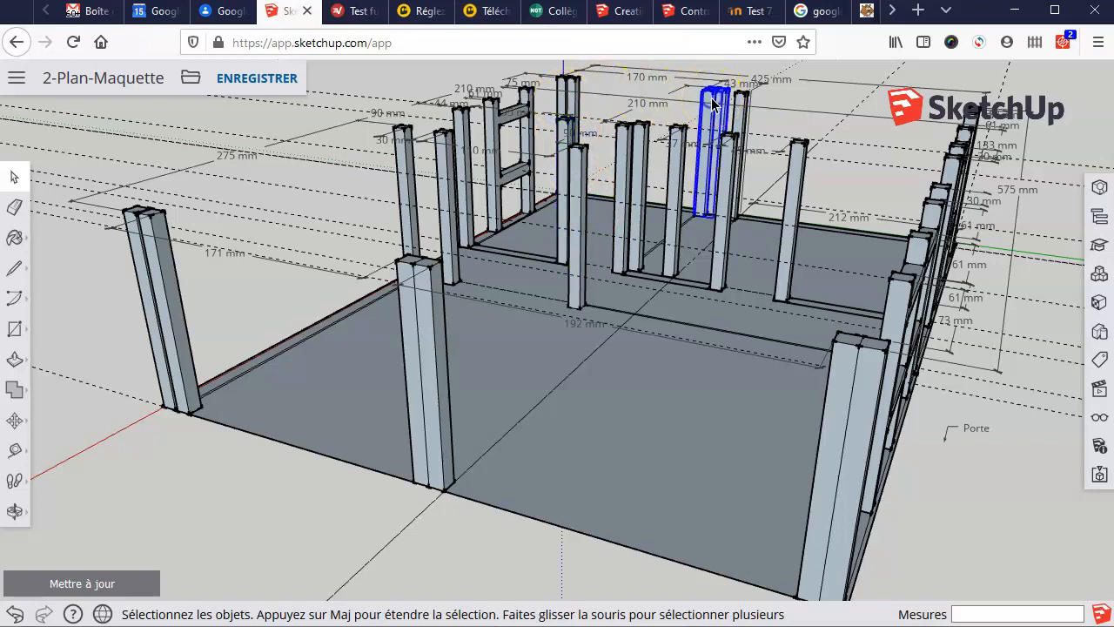
{"action": "left_click", "coordinate": [741, 113]}
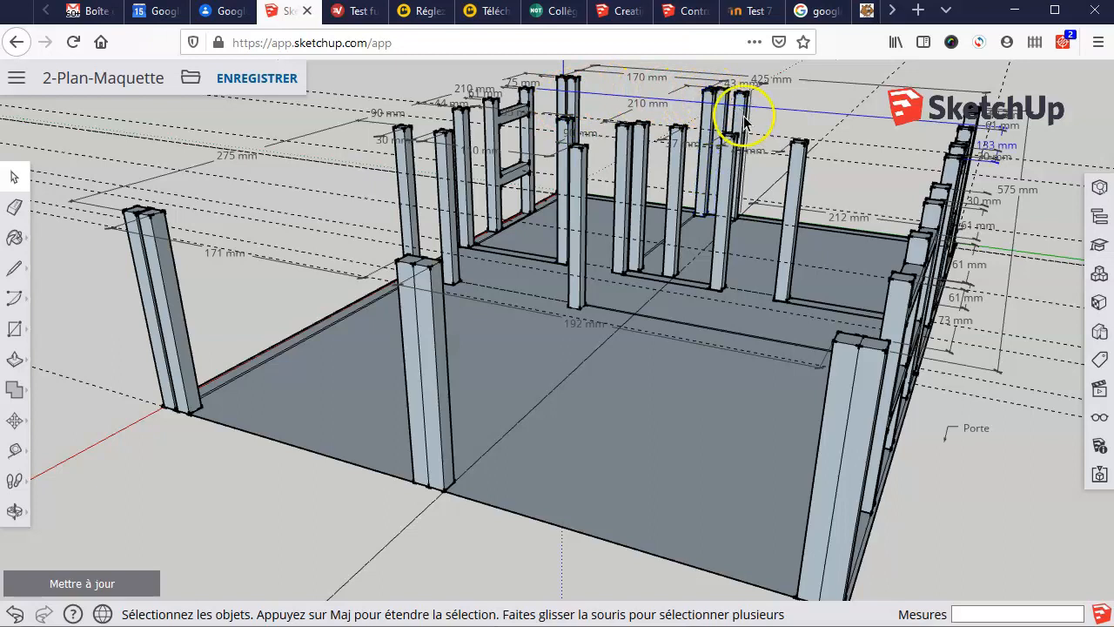
{"action": "left_click", "coordinate": [570, 94]}
Step: Check whether the window frame, the posts by the 44 mm and 30 mm dimensions and the front middle post pair are grouped
{"action": "left_click", "coordinate": [533, 103]}
{"action": "left_click", "coordinate": [464, 139]}
{"action": "left_click", "coordinate": [451, 163]}
{"action": "left_click", "coordinate": [416, 170]}
{"action": "left_click", "coordinate": [410, 241]}
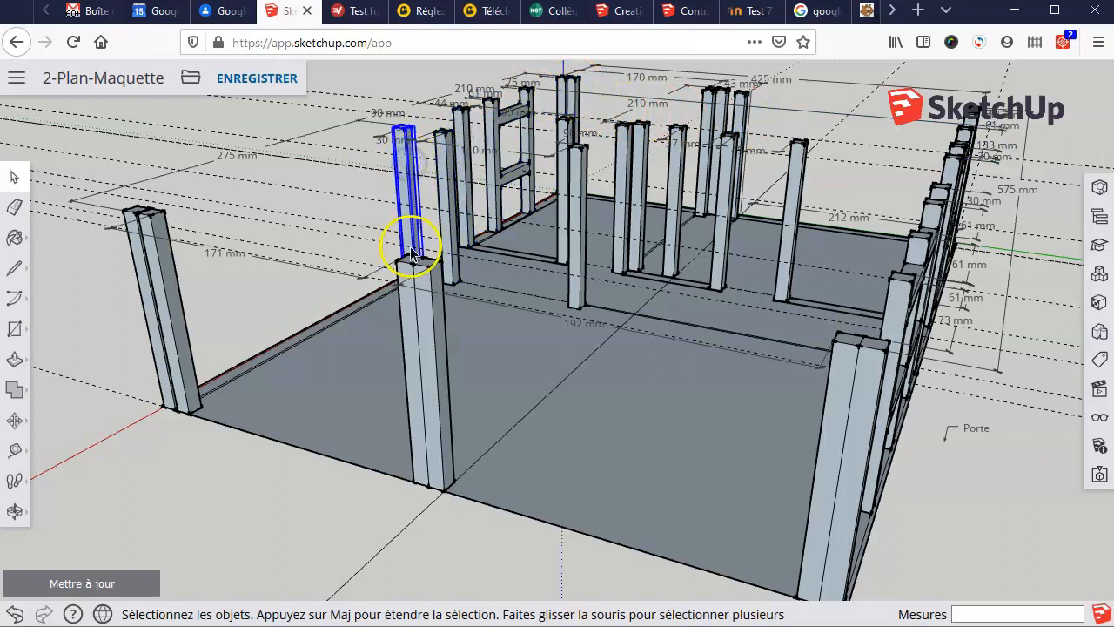
{"action": "left_click", "coordinate": [423, 290]}
{"action": "left_click", "coordinate": [426, 271]}
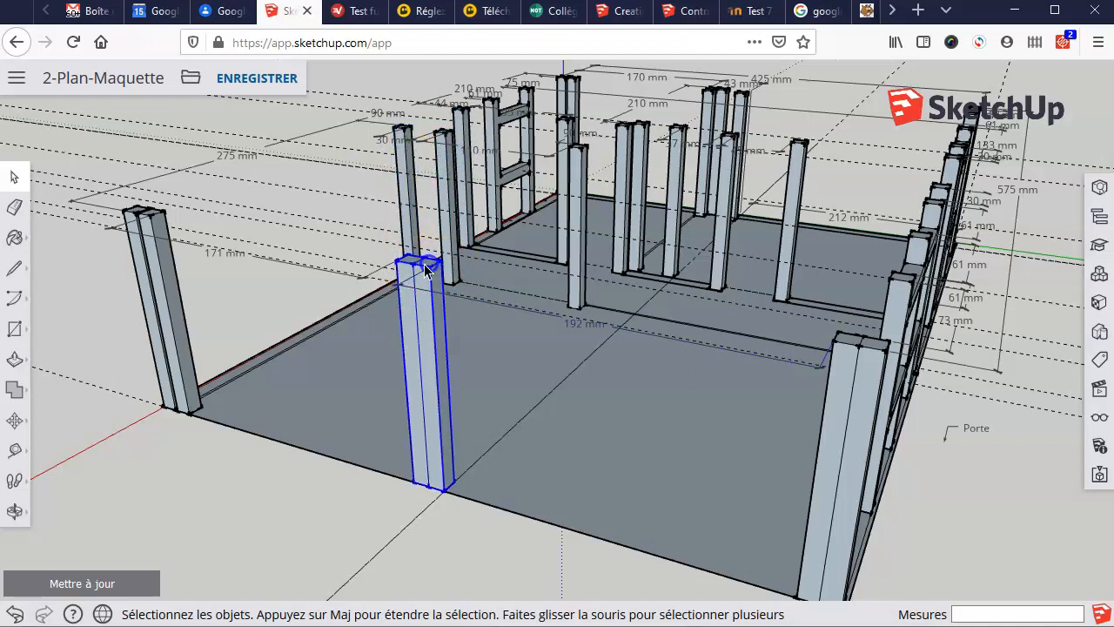
Step: Find the ungrouped single post near the 192 mm dimension, select all its faces and edges, and make it a group
{"action": "left_click", "coordinate": [563, 134]}
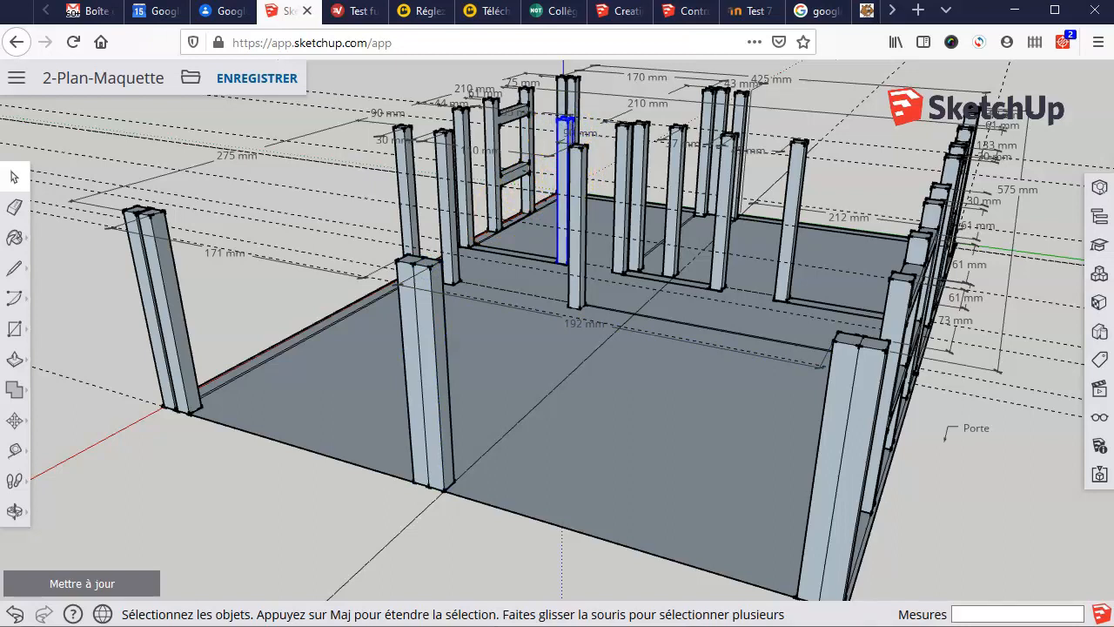
{"action": "left_click", "coordinate": [583, 167]}
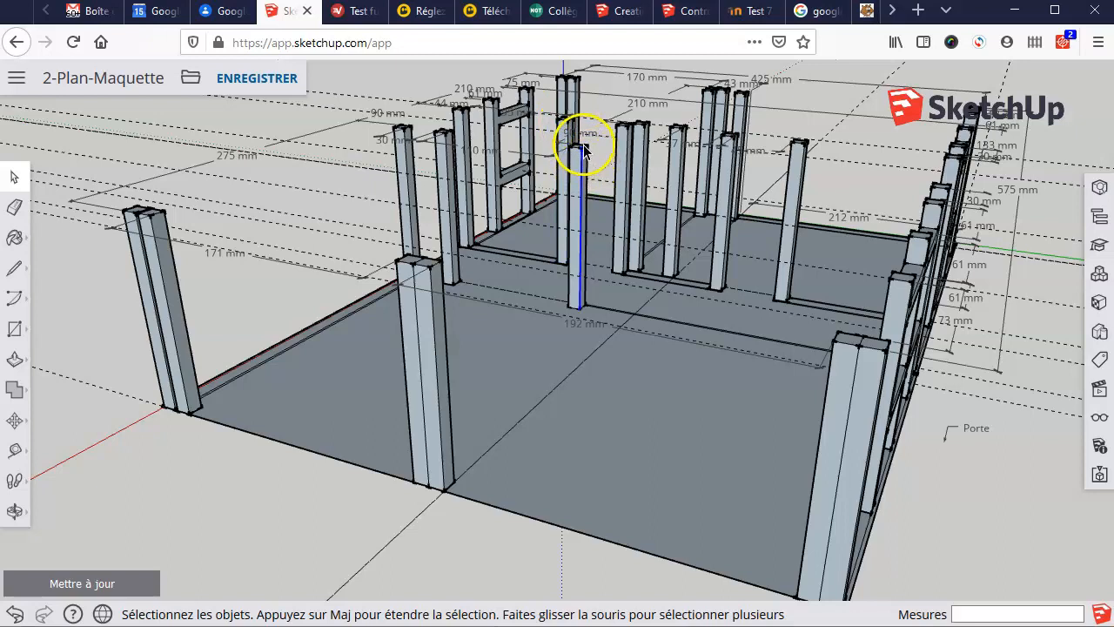
{"action": "scroll", "coordinate": [585, 144], "scroll_direction": "up", "scroll_amount": 3}
{"action": "scroll", "coordinate": [584, 144], "scroll_direction": "up", "scroll_amount": 2}
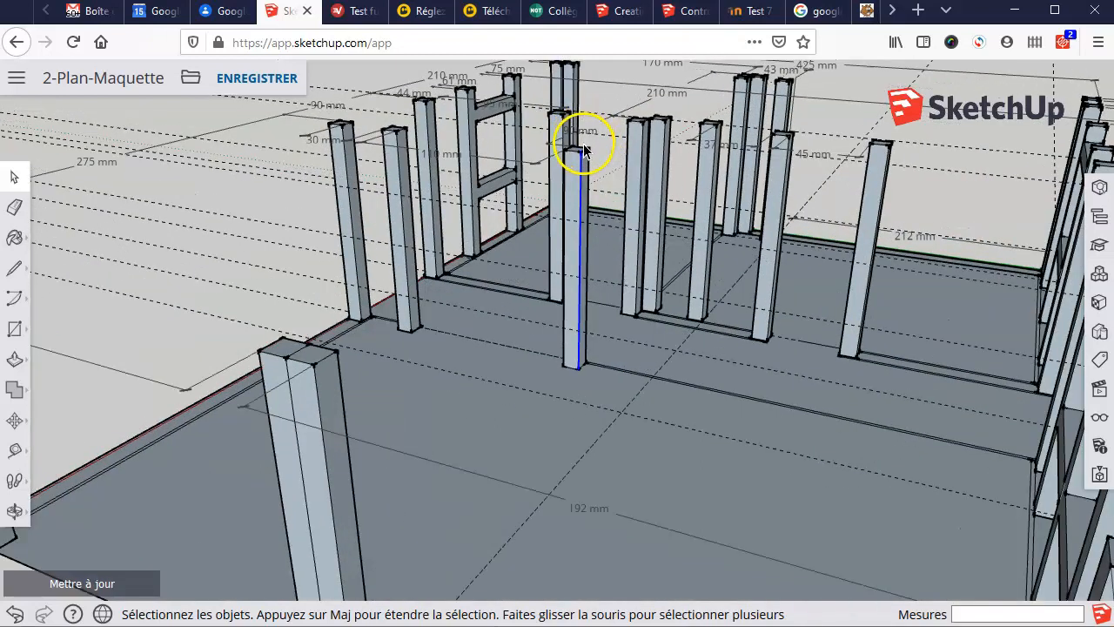
{"action": "scroll", "coordinate": [584, 143], "scroll_direction": "up", "scroll_amount": 5}
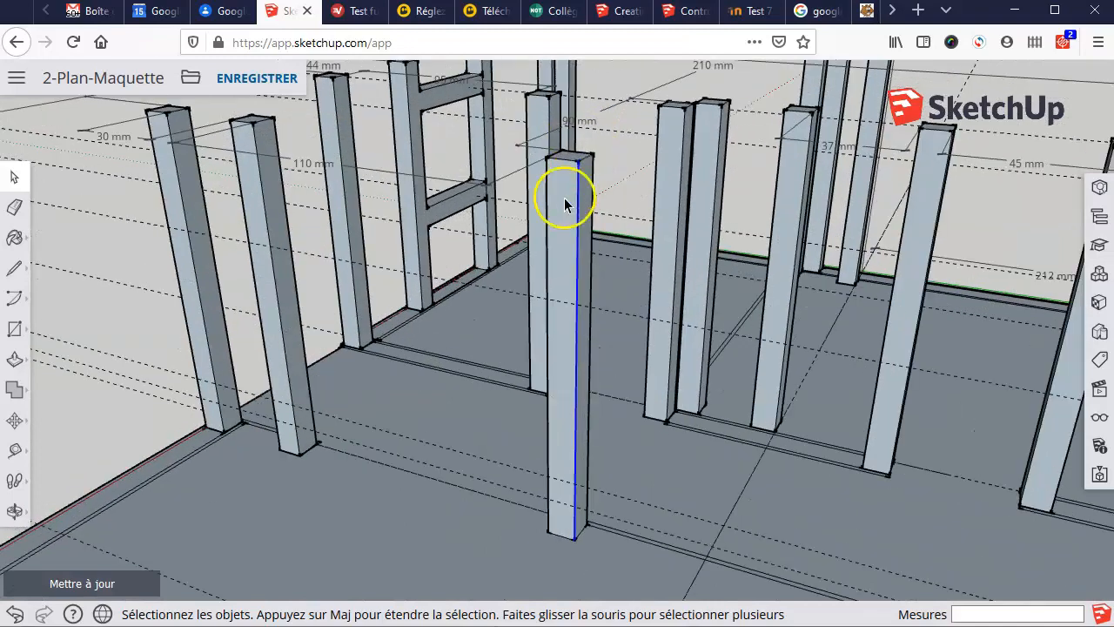
{"action": "middle_click_drag", "start_coordinate": [527, 288], "coordinate": [562, 281]}
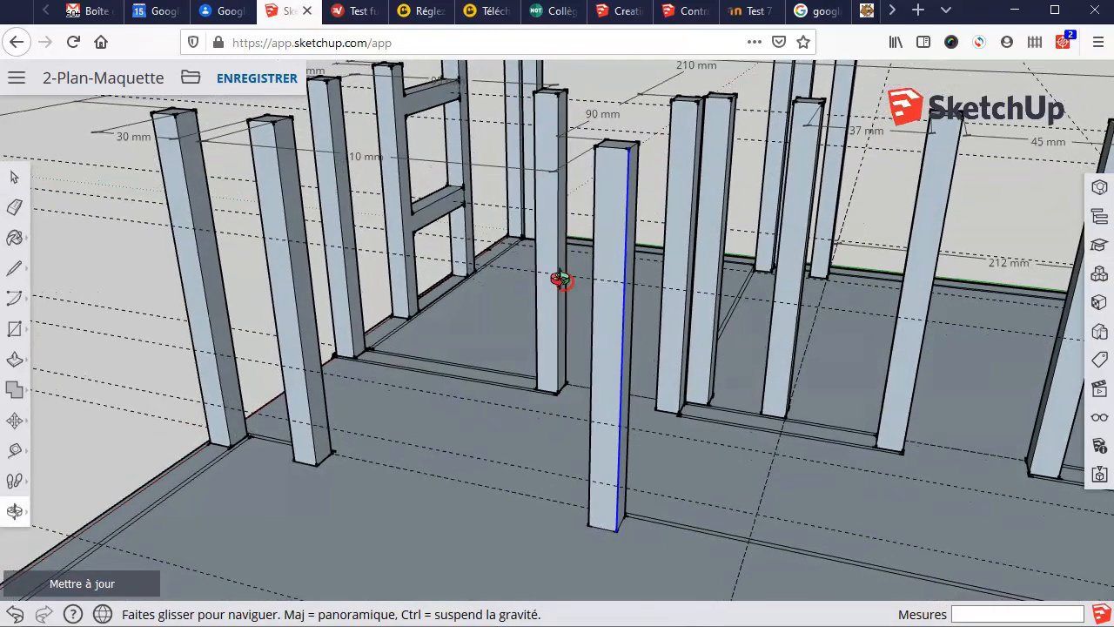
{"action": "scroll", "coordinate": [604, 252], "scroll_direction": "up", "scroll_amount": 2}
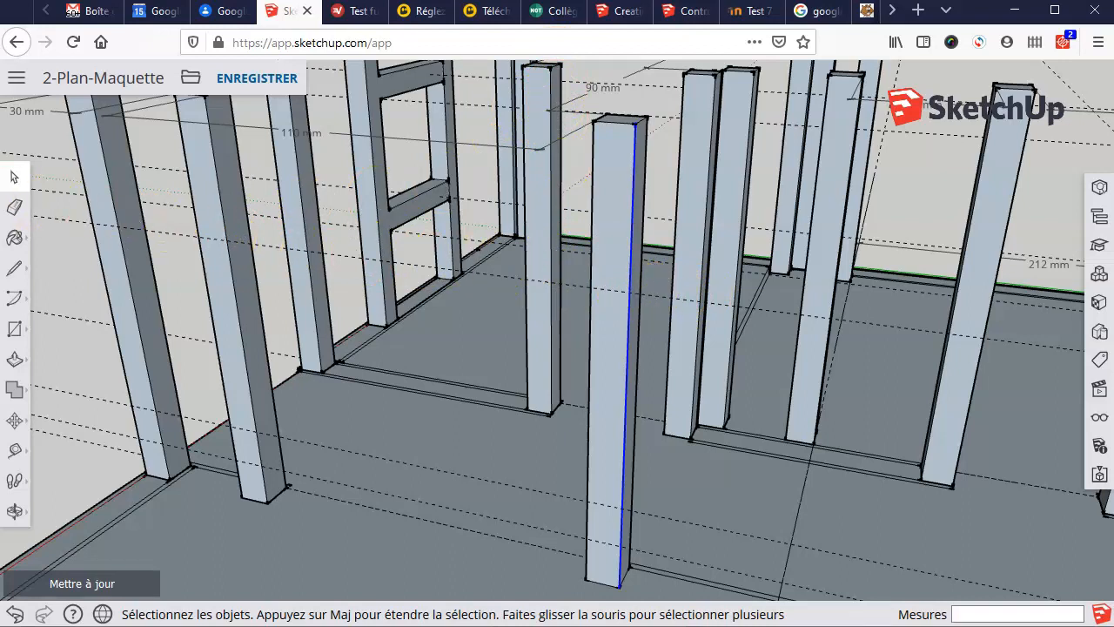
{"action": "mouse_move", "coordinate": [571, 91]}
{"action": "left_mouse_down"}
{"action": "mouse_move", "coordinate": [668, 550]}
{"action": "mouse_move", "coordinate": [649, 595]}
{"action": "left_mouse_up"}
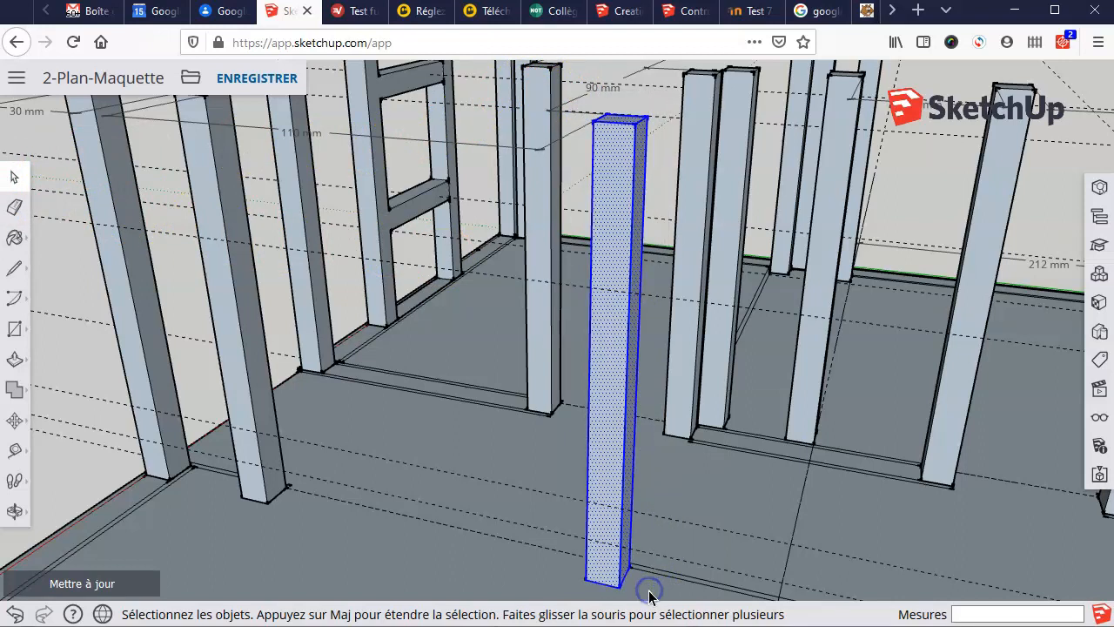
{"action": "right_click", "coordinate": [614, 348]}
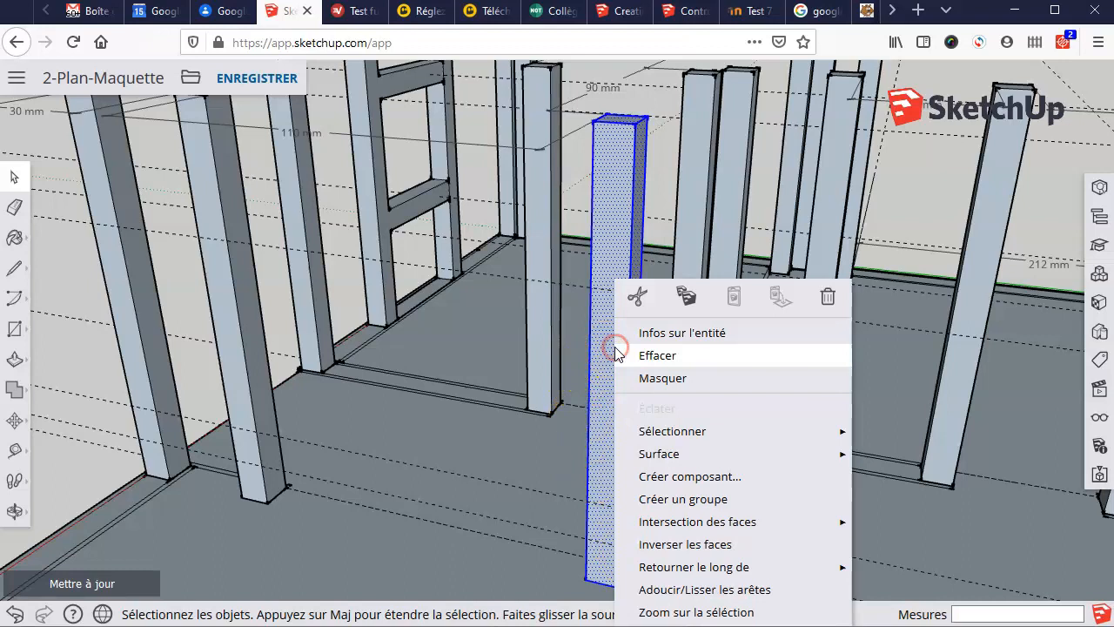
{"action": "left_click", "coordinate": [696, 499]}
{"action": "scroll", "coordinate": [687, 492], "scroll_direction": "down", "scroll_amount": 3}
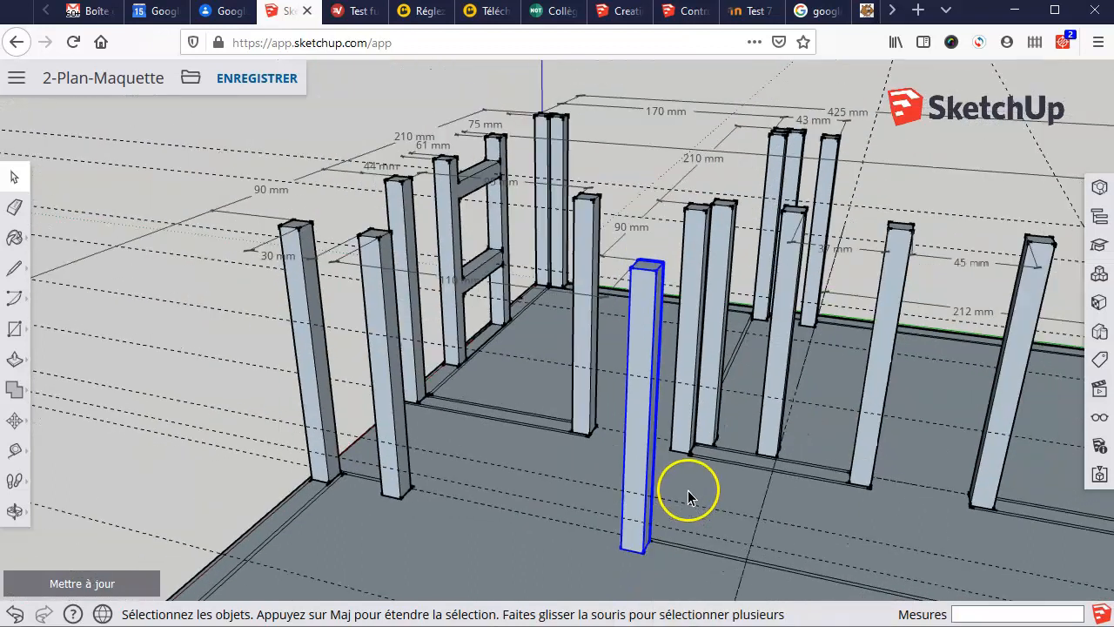
Step: Push/Pull the thin wall strip behind the window frame on the 210 mm side up to a height of 130 mm
{"action": "scroll", "coordinate": [688, 490], "scroll_direction": "down", "scroll_amount": 3}
{"action": "mouse_move", "coordinate": [679, 487]}
{"action": "middle_mouse_down"}
{"action": "mouse_move", "coordinate": [245, 337]}
{"action": "mouse_move", "coordinate": [311, 331]}
{"action": "mouse_move", "coordinate": [433, 392]}
{"action": "middle_mouse_up"}
{"action": "mouse_move", "coordinate": [277, 349]}
{"action": "middle_mouse_down"}
{"action": "mouse_move", "coordinate": [282, 331]}
{"action": "mouse_move", "coordinate": [693, 321]}
{"action": "mouse_move", "coordinate": [560, 328]}
{"action": "mouse_move", "coordinate": [661, 365]}
{"action": "mouse_move", "coordinate": [653, 397]}
{"action": "mouse_move", "coordinate": [661, 395]}
{"action": "middle_mouse_up"}
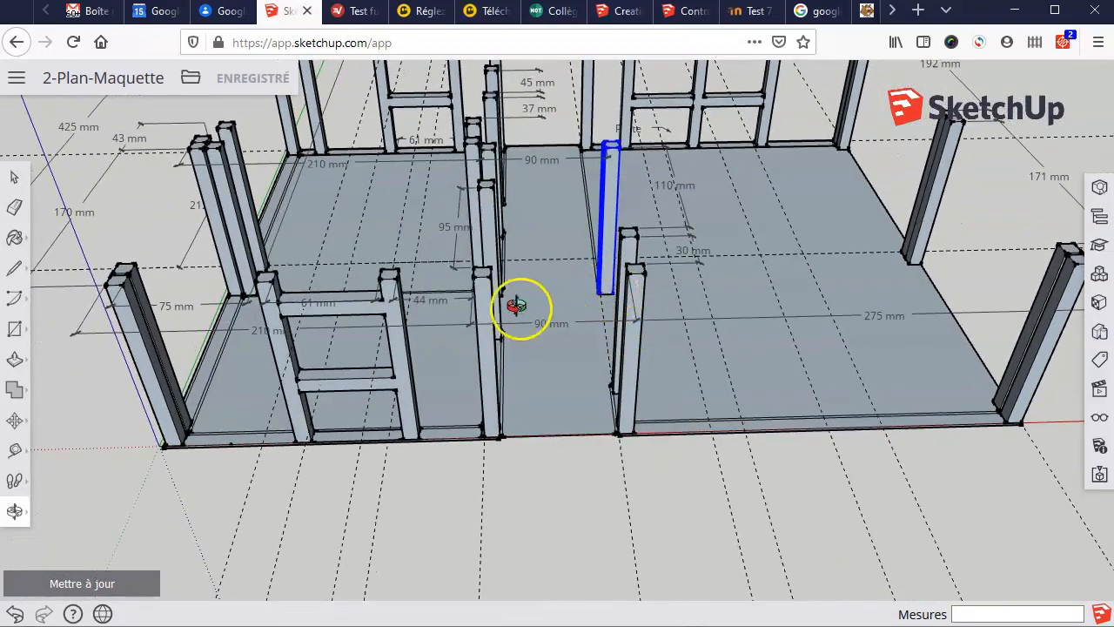
{"action": "left_click", "coordinate": [16, 514]}
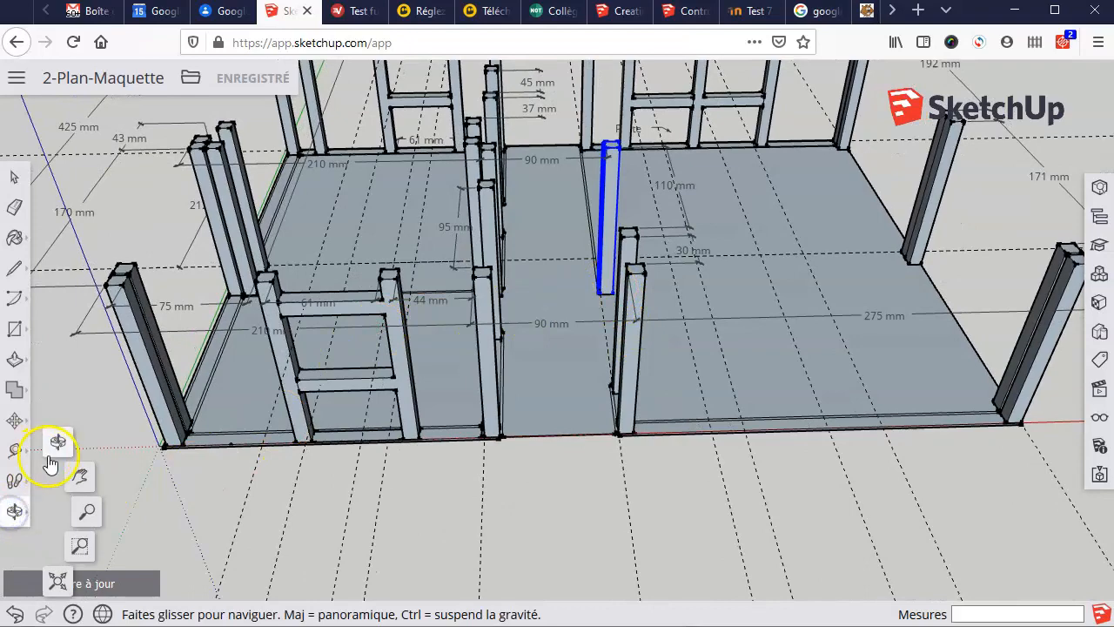
{"action": "left_click", "coordinate": [75, 480]}
{"action": "mouse_move", "coordinate": [418, 252]}
{"action": "left_mouse_down"}
{"action": "mouse_move", "coordinate": [391, 311]}
{"action": "mouse_move", "coordinate": [405, 342]}
{"action": "left_mouse_up"}
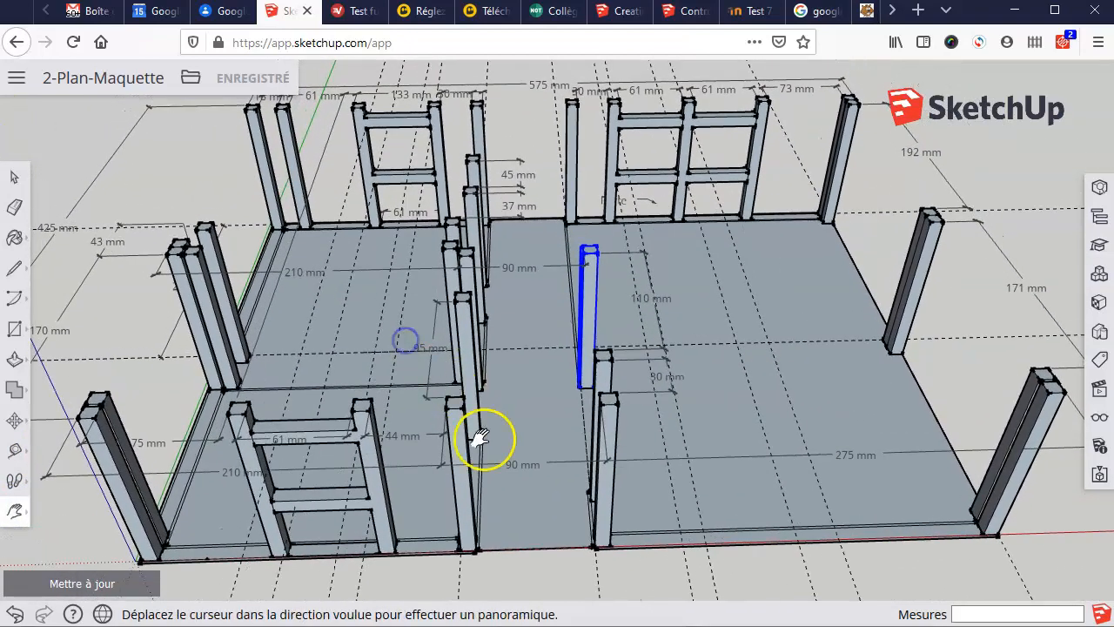
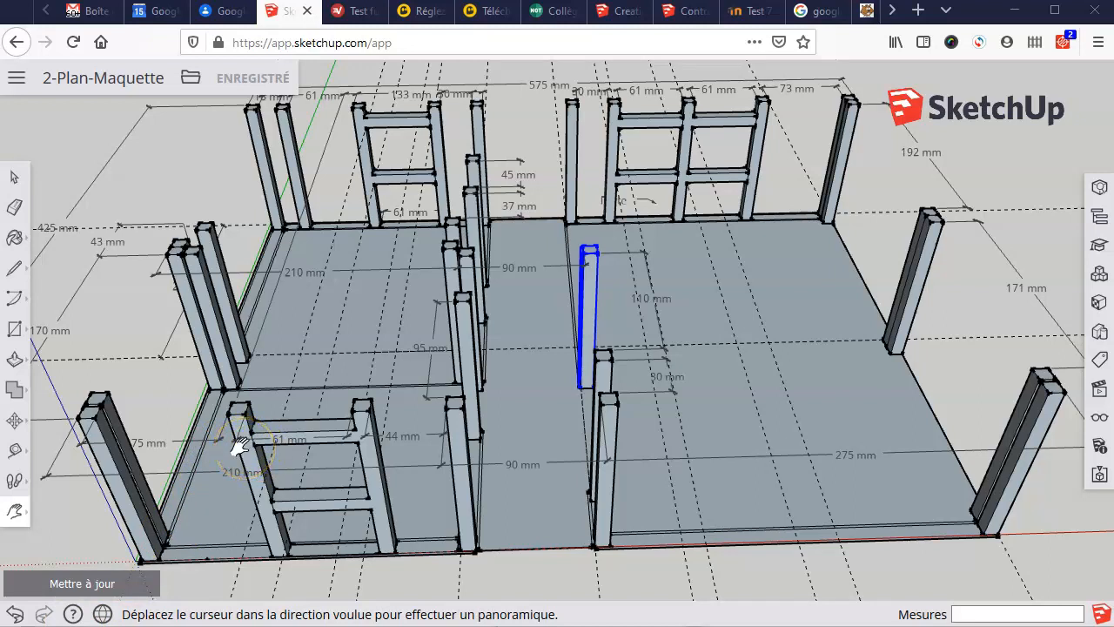
{"action": "scroll", "coordinate": [241, 522], "scroll_direction": "up", "scroll_amount": 2}
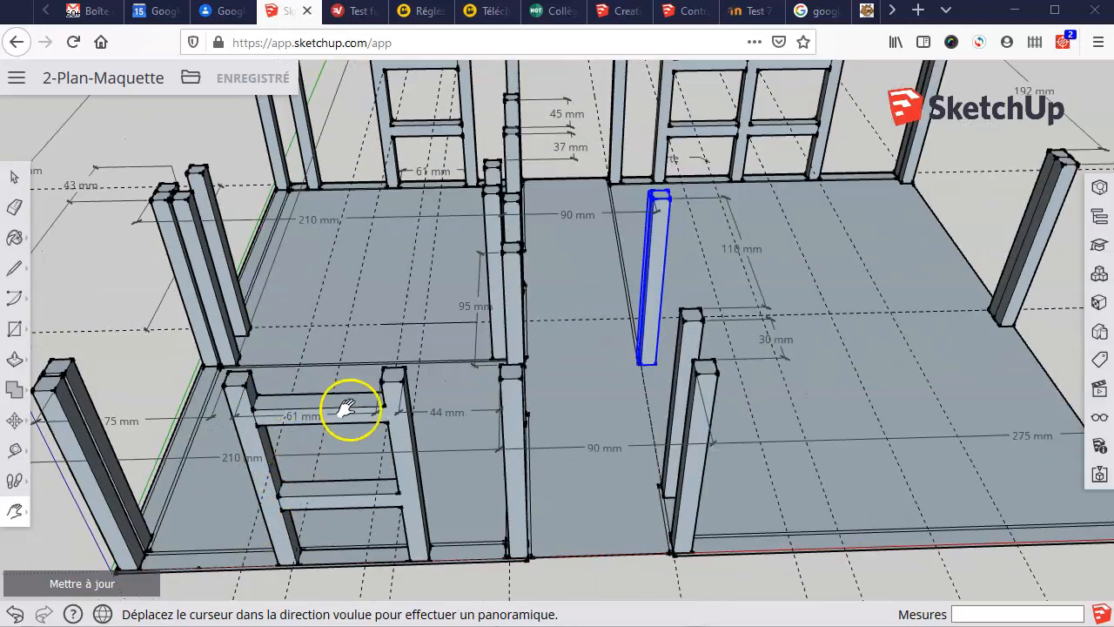
{"action": "left_click_drag", "start_coordinate": [368, 435], "coordinate": [519, 383]}
{"action": "scroll", "coordinate": [600, 409], "scroll_direction": "up", "scroll_amount": 2}
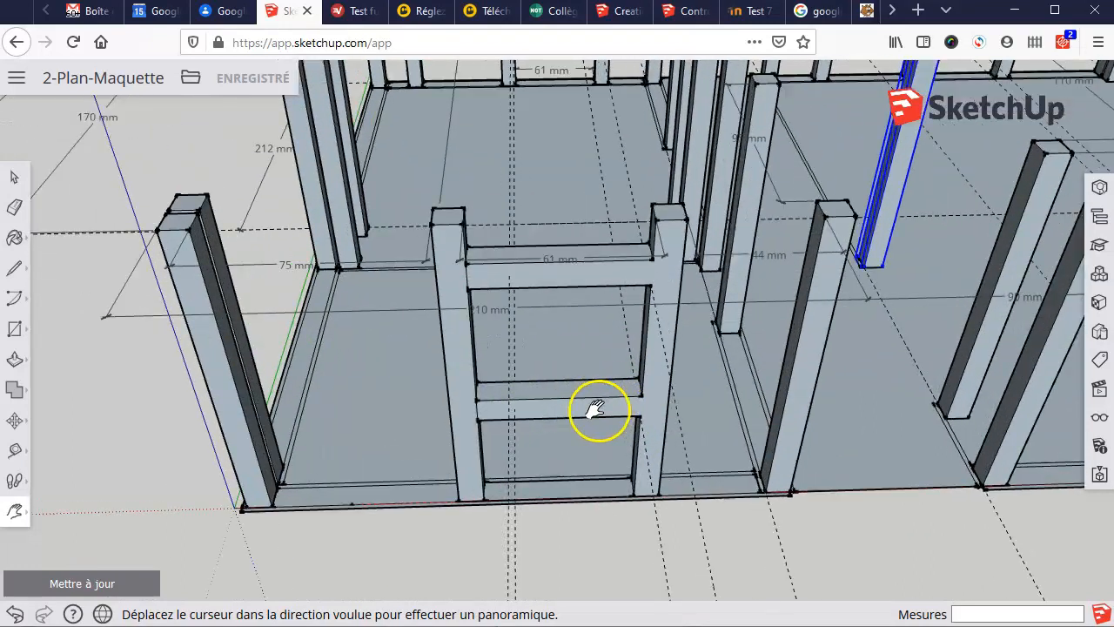
{"action": "scroll", "coordinate": [597, 409], "scroll_direction": "up", "scroll_amount": 3}
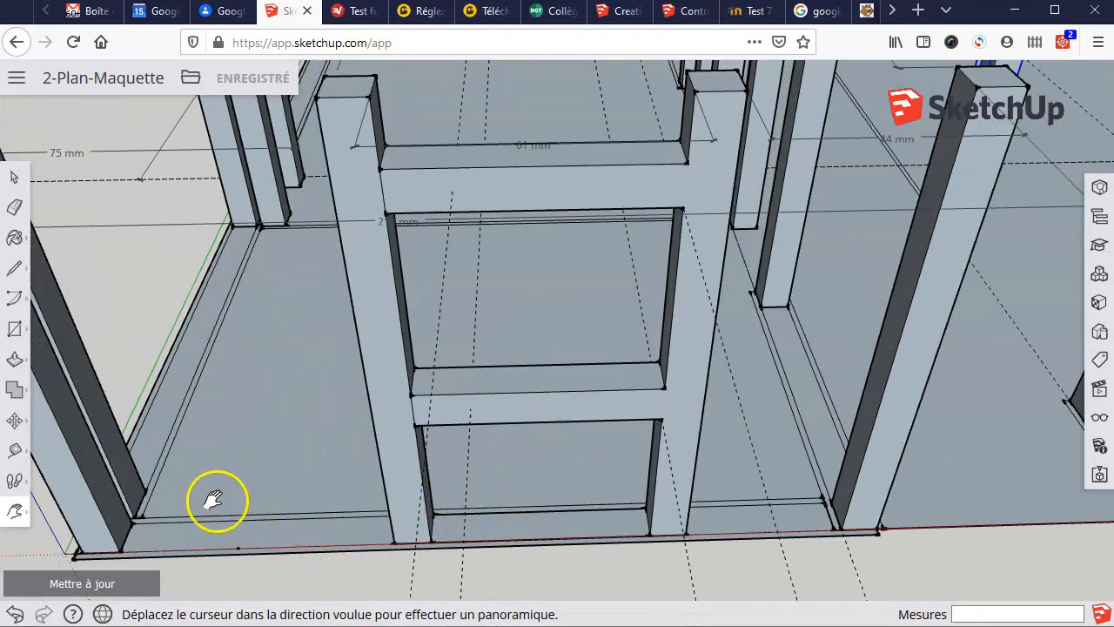
{"action": "left_click", "coordinate": [15, 359]}
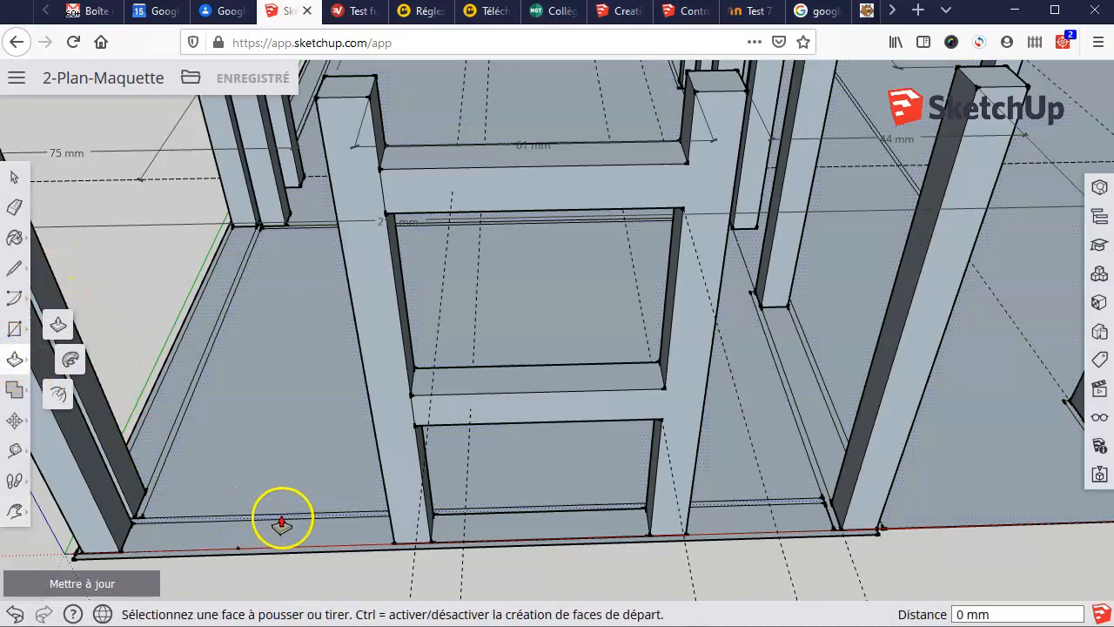
{"action": "left_click_drag", "start_coordinate": [296, 522], "coordinate": [248, 356]}
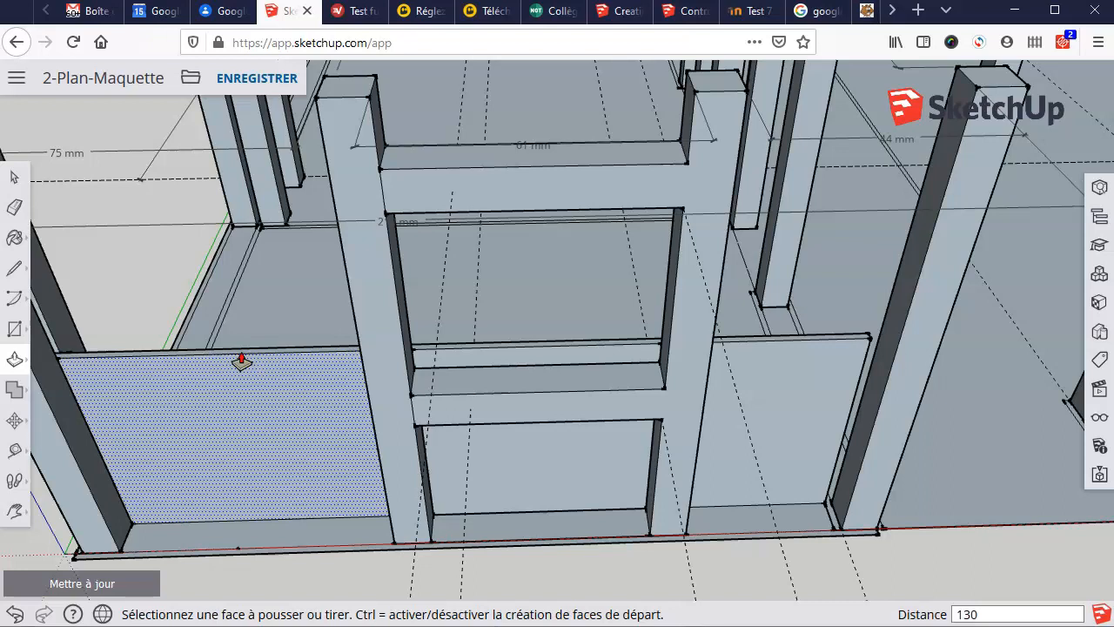
{"action": "left_click", "coordinate": [241, 362]}
{"action": "left_click", "coordinate": [241, 361]}
Step: Try pulling the wall face behind the 61 mm window frame out about 38 mm with Push/Pull, and undo it
{"action": "scroll", "coordinate": [237, 359], "scroll_direction": "down", "scroll_amount": 4}
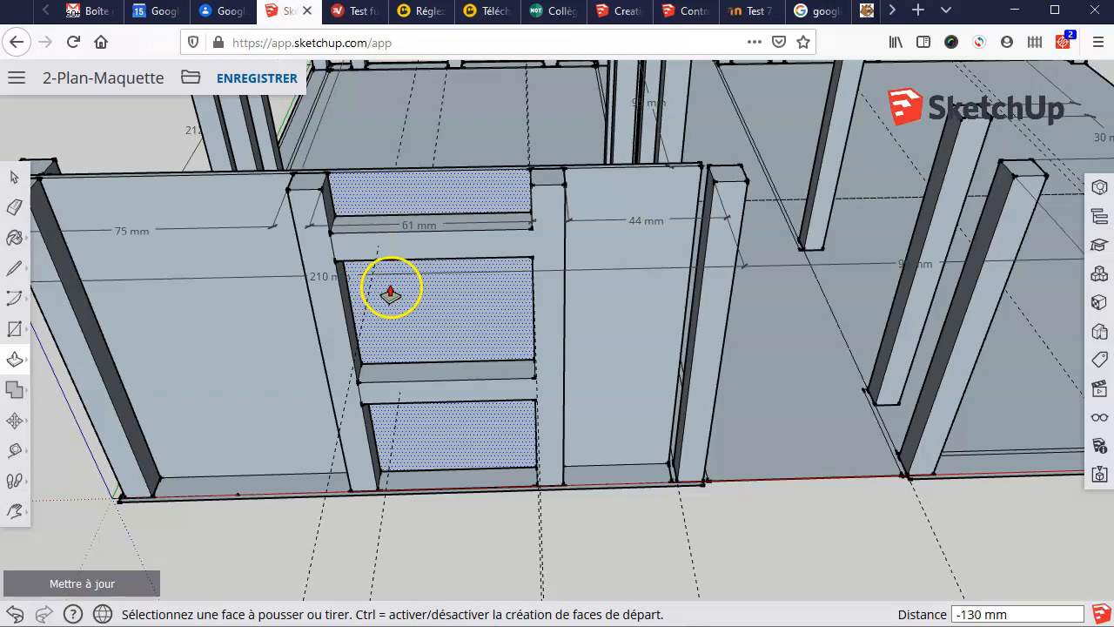
{"action": "left_click", "coordinate": [435, 301]}
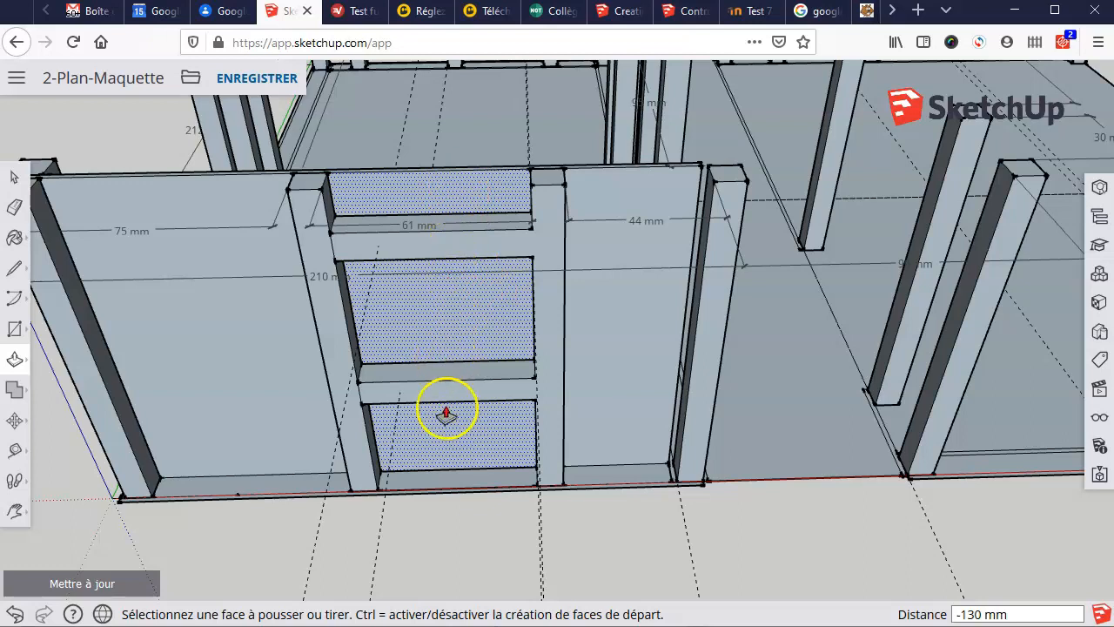
{"action": "left_click", "coordinate": [441, 327]}
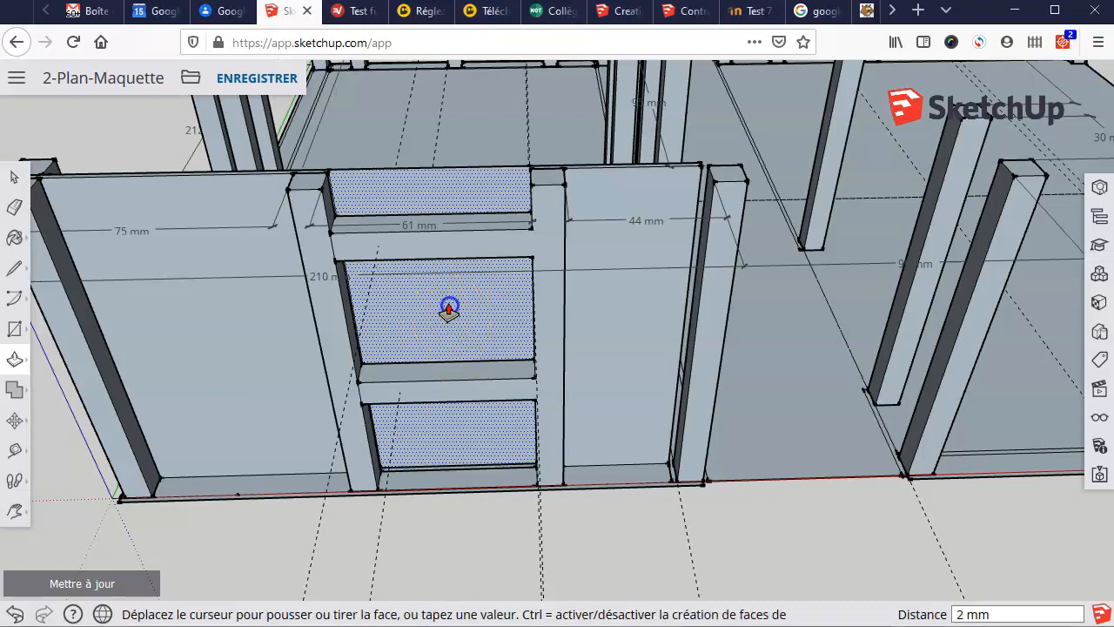
{"action": "left_click", "coordinate": [471, 286]}
{"action": "left_click", "coordinate": [397, 333]}
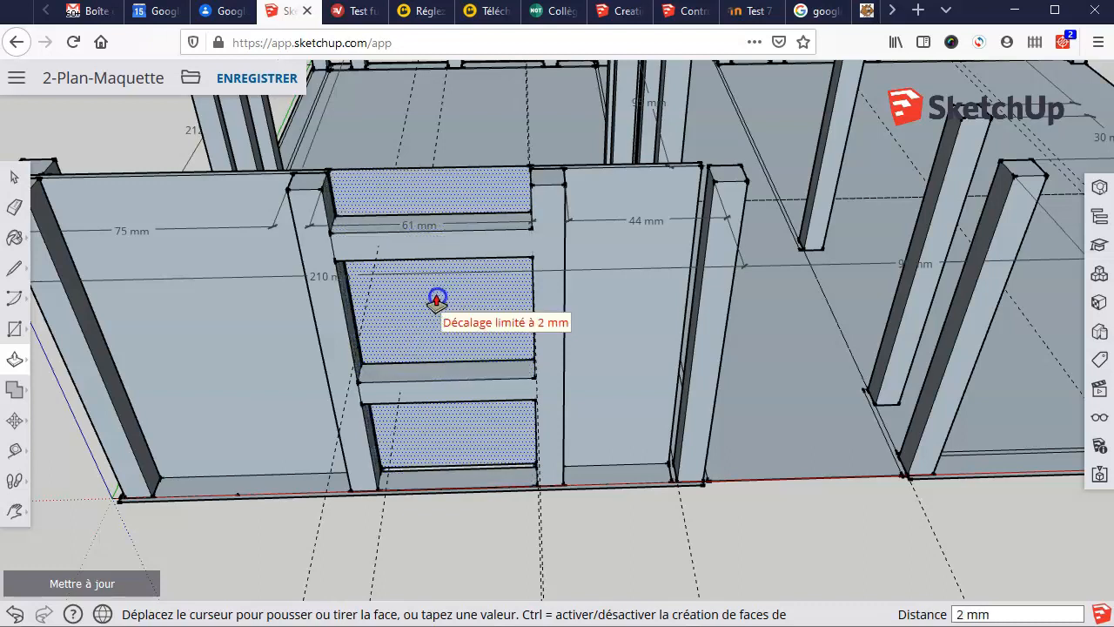
{"action": "left_click", "coordinate": [346, 393]}
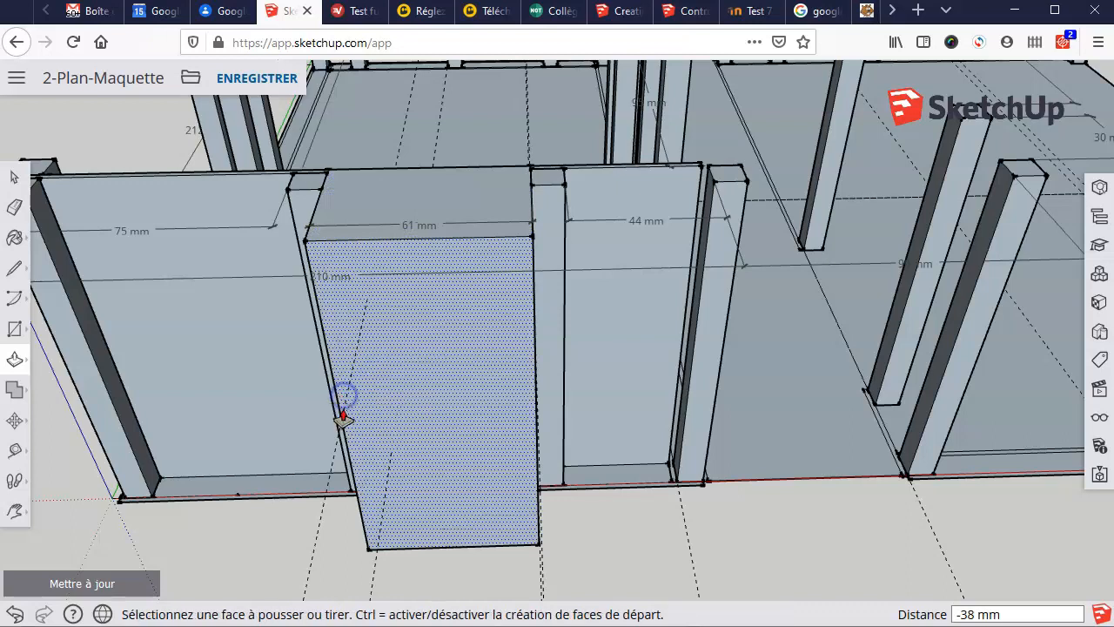
{"action": "left_click", "coordinate": [53, 584]}
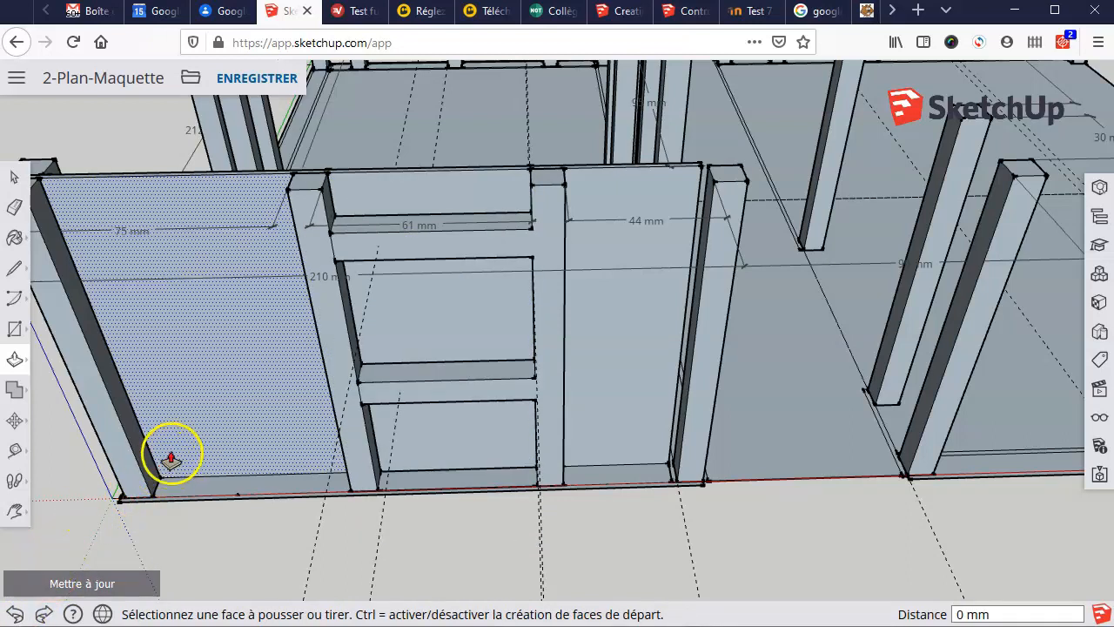
Step: Draw a 61 × 50 mm rectangle on the wall face, corner to corner inside the middle opening of the 61 mm window frame
{"action": "middle_click_drag", "start_coordinate": [417, 321], "coordinate": [412, 193]}
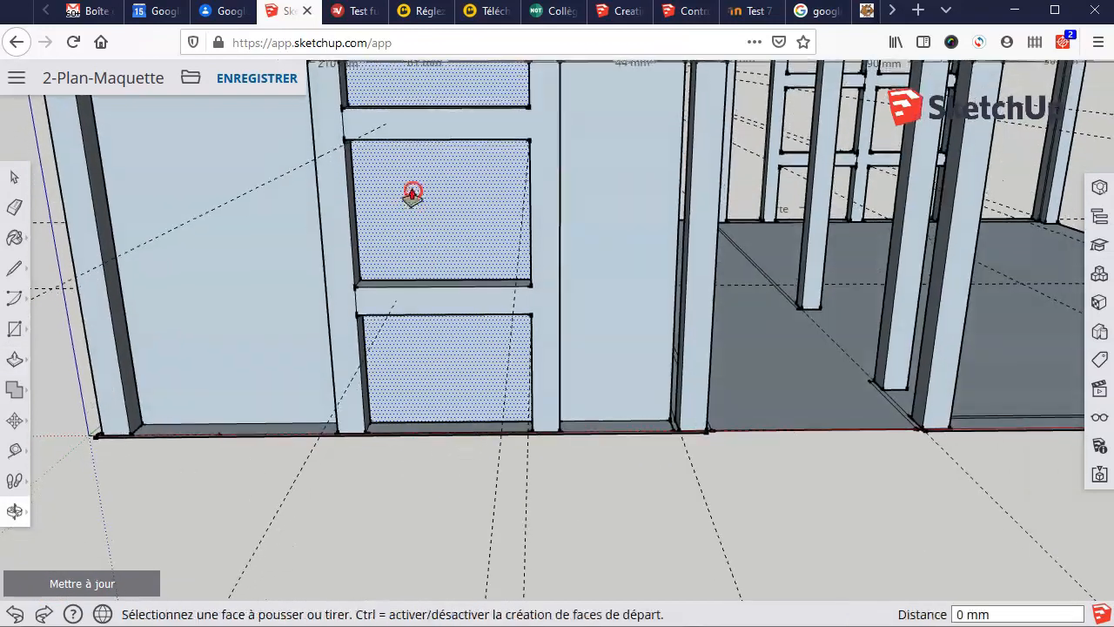
{"action": "left_click", "coordinate": [14, 510]}
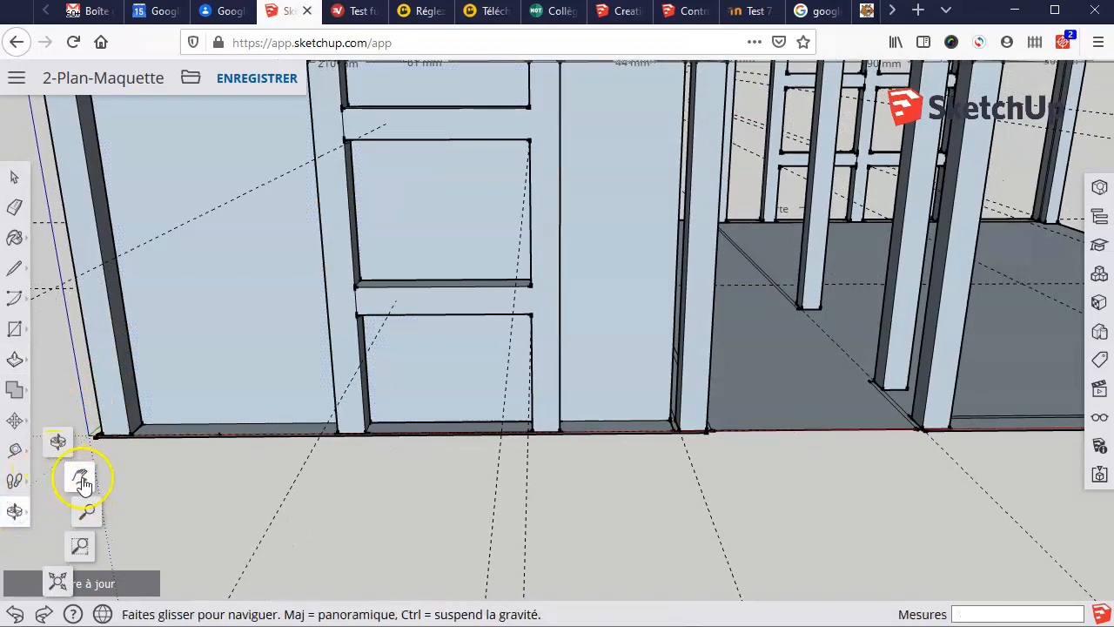
{"action": "left_click", "coordinate": [81, 475]}
{"action": "left_click_drag", "start_coordinate": [414, 210], "coordinate": [540, 383]}
{"action": "key", "text": "o"}
{"action": "left_click_drag", "start_coordinate": [607, 393], "coordinate": [592, 305]}
{"action": "key", "text": "h"}
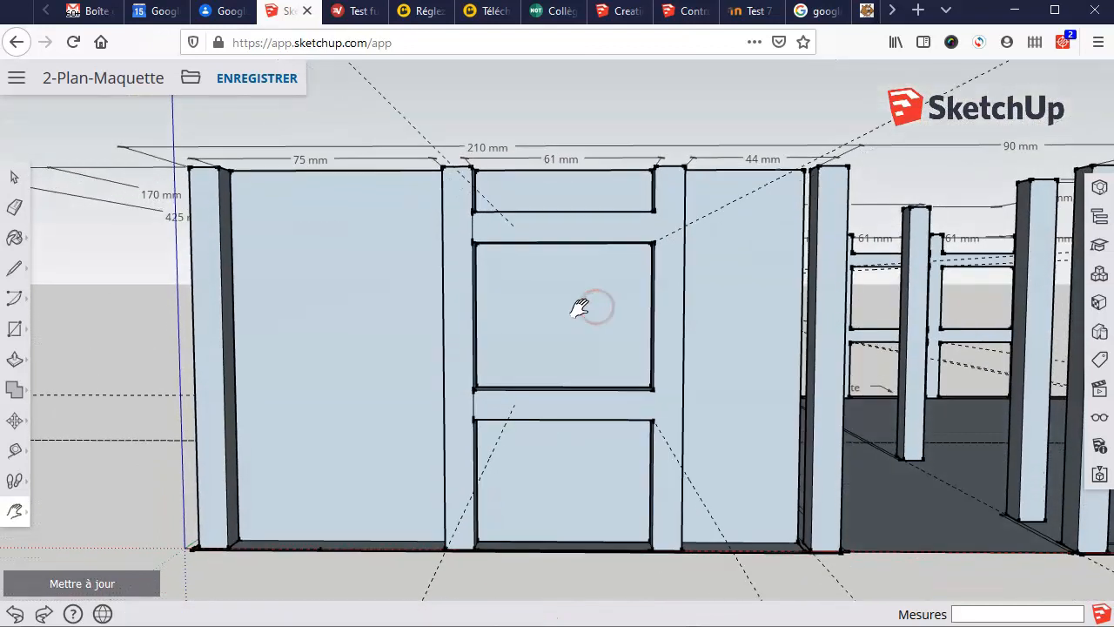
{"action": "scroll", "coordinate": [579, 311], "scroll_direction": "up", "scroll_amount": 3}
{"action": "scroll", "coordinate": [580, 308], "scroll_direction": "up", "scroll_amount": 1}
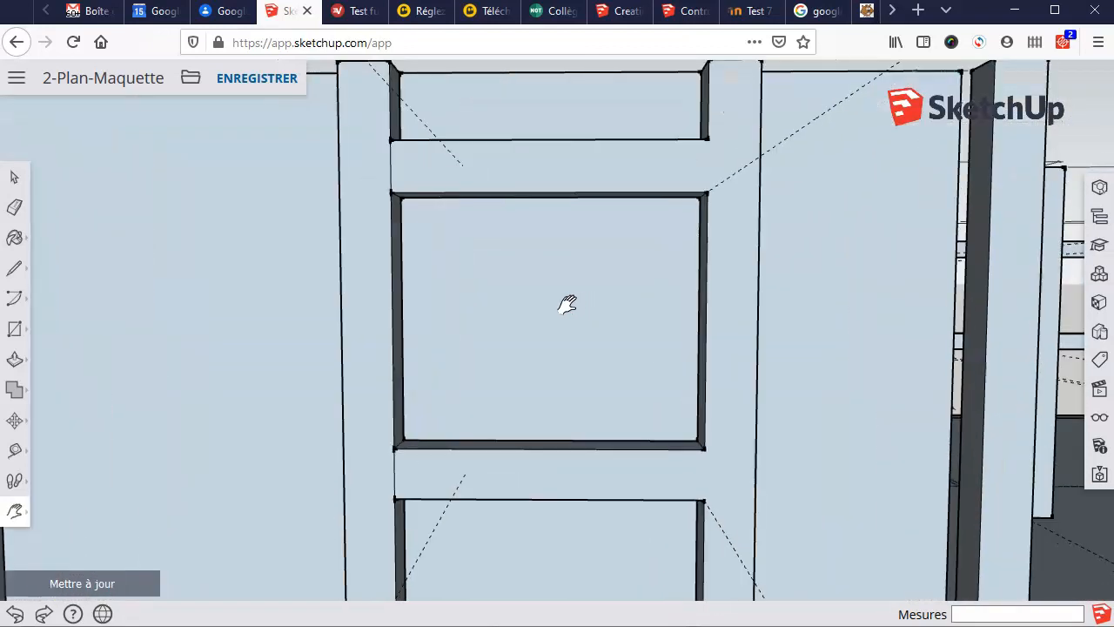
{"action": "key", "text": "space"}
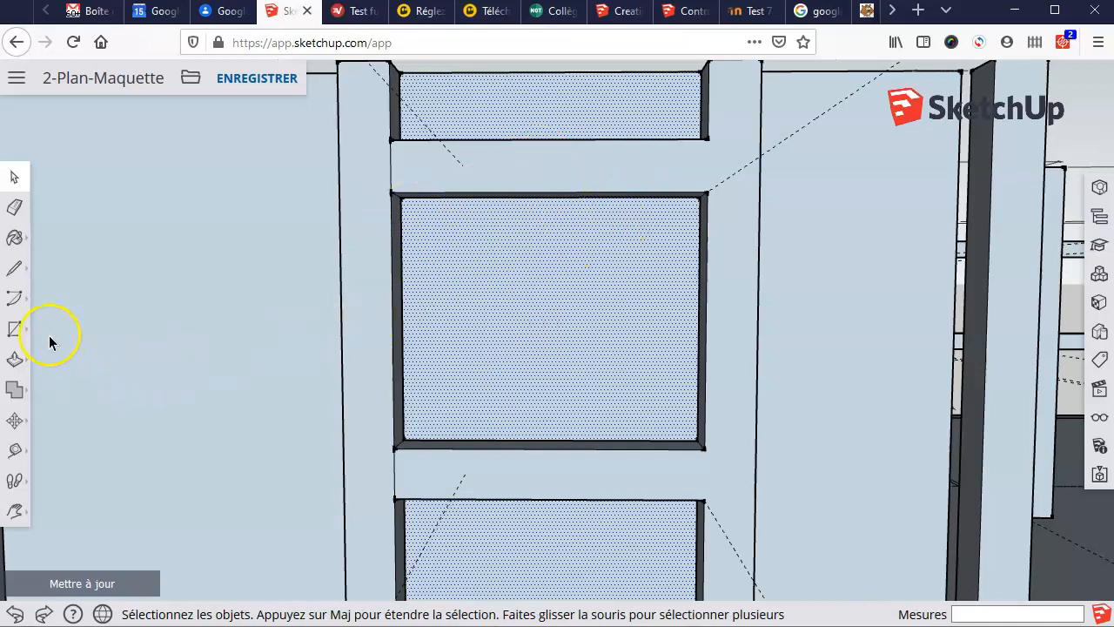
{"action": "left_click", "coordinate": [16, 335]}
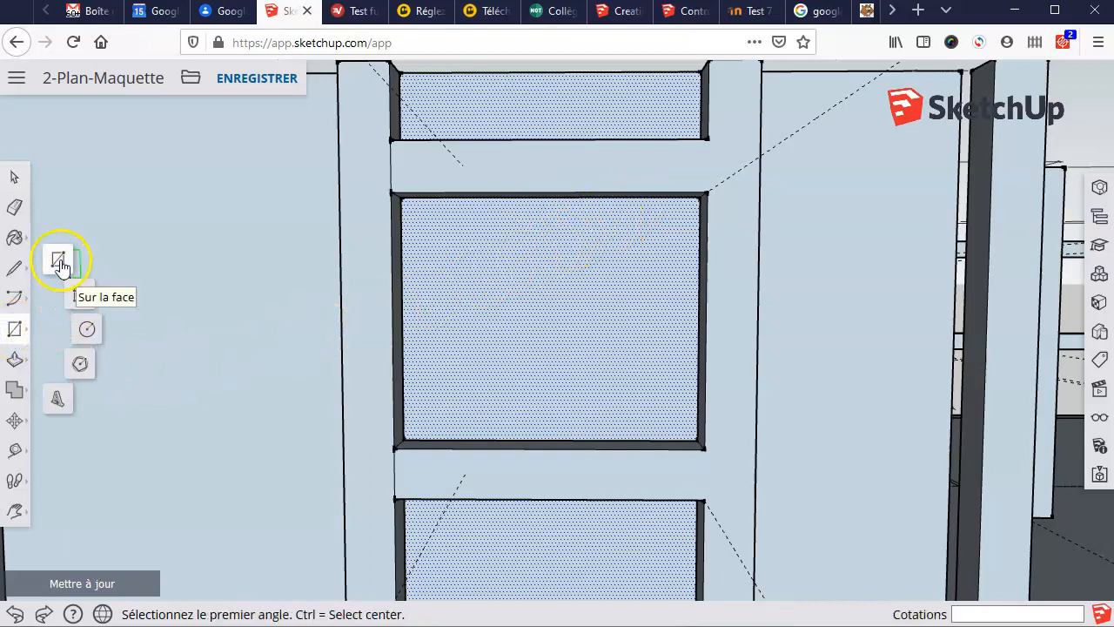
{"action": "left_click", "coordinate": [400, 197]}
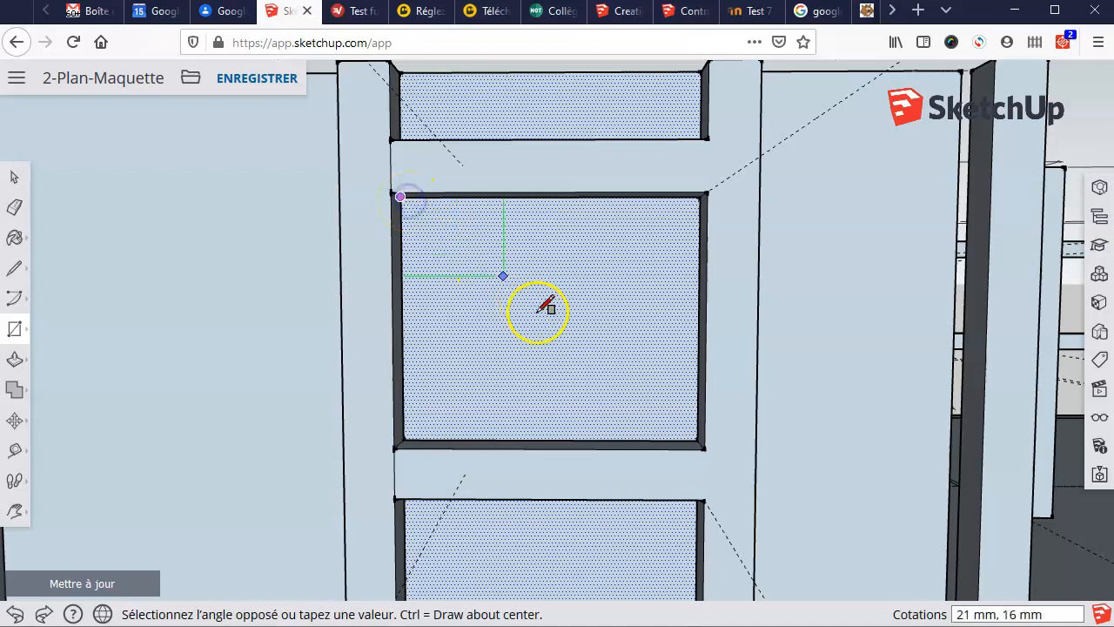
{"action": "left_click", "coordinate": [697, 441]}
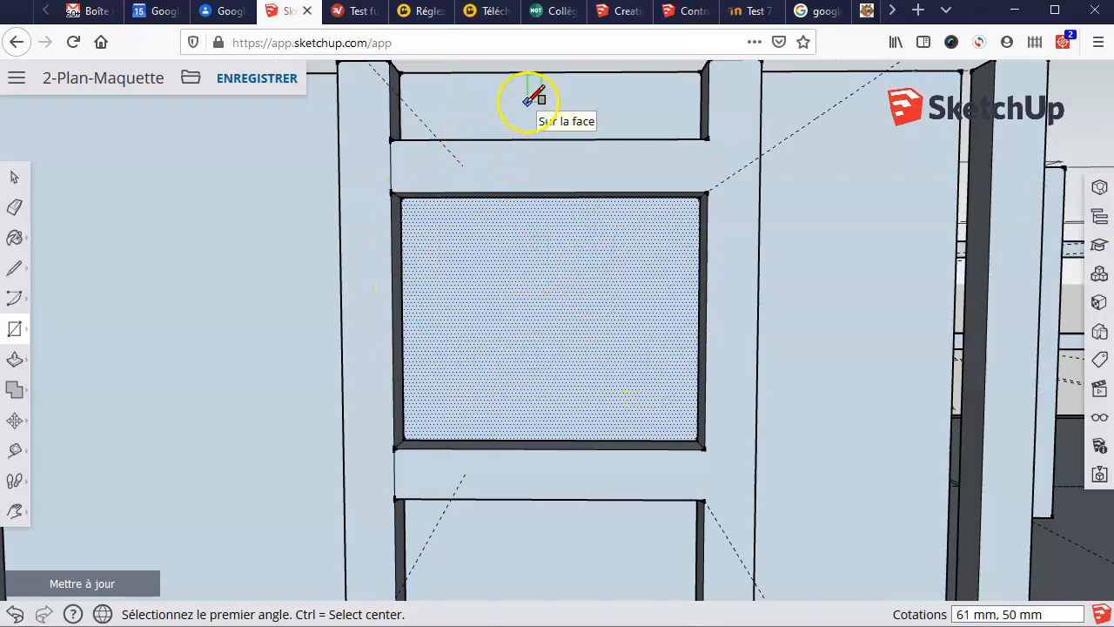
Step: Push/Pull the rectangle 2 mm through the wall to cut the window opening
{"action": "left_click", "coordinate": [15, 359]}
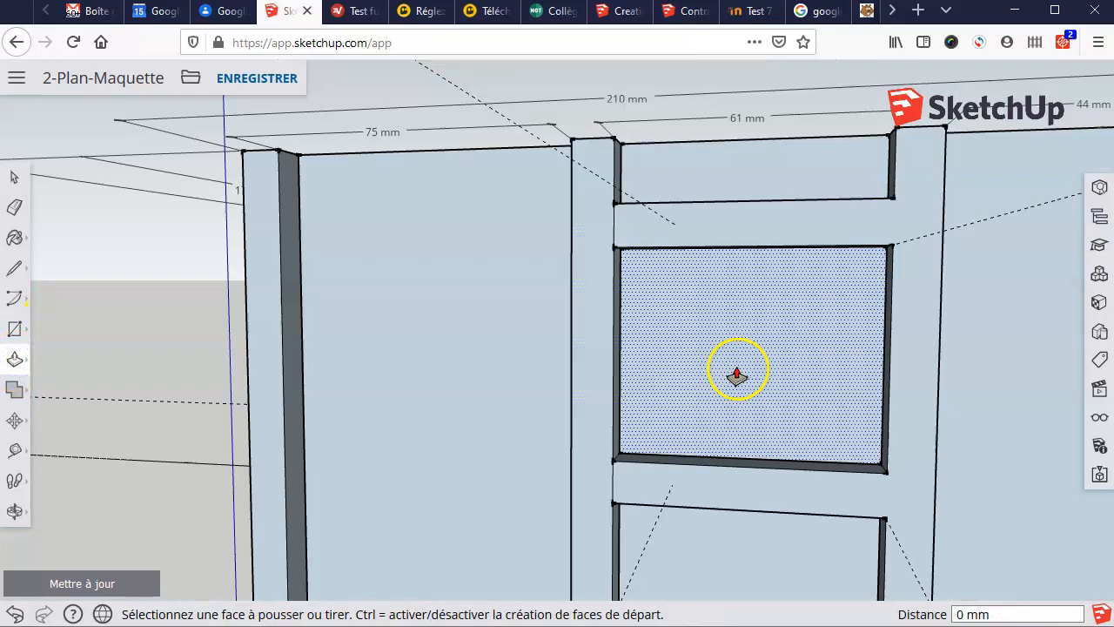
{"action": "left_click", "coordinate": [737, 375]}
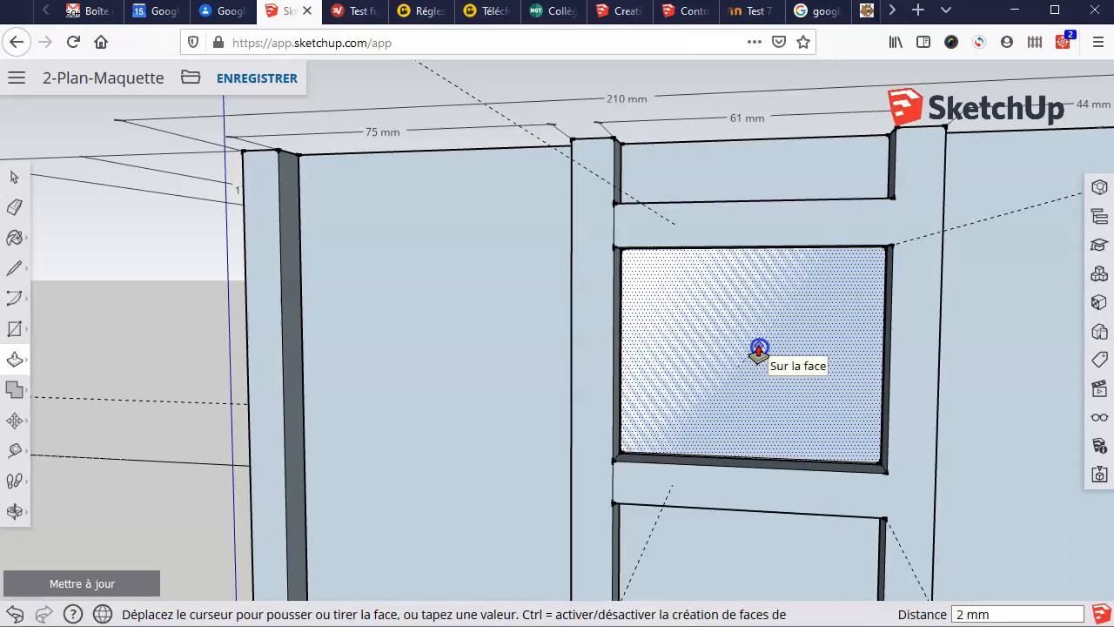
{"action": "left_click", "coordinate": [758, 350]}
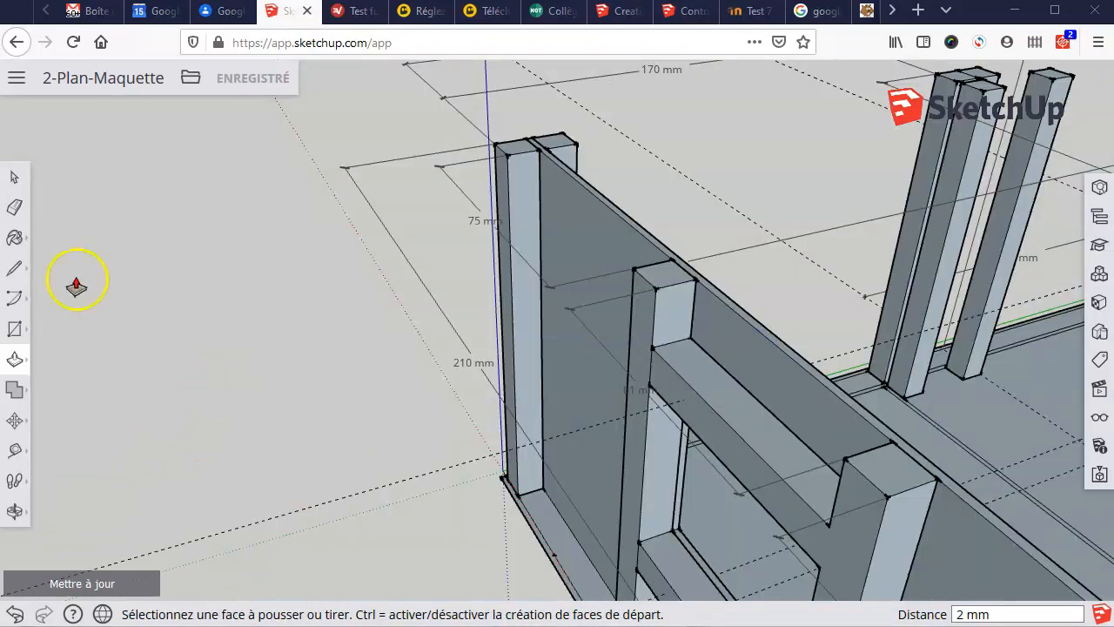
Step: Check how the outer wall surface is divided by selecting its parts beside and above the window frame one by one
{"action": "left_click", "coordinate": [14, 176]}
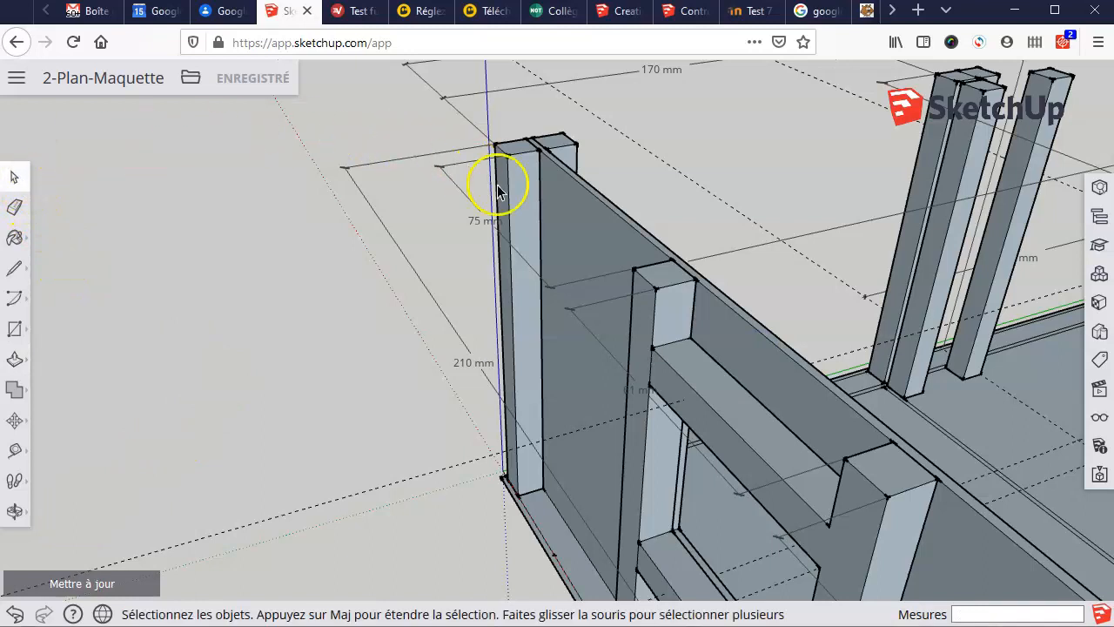
{"action": "left_click", "coordinate": [584, 238]}
{"action": "left_click", "coordinate": [745, 349]}
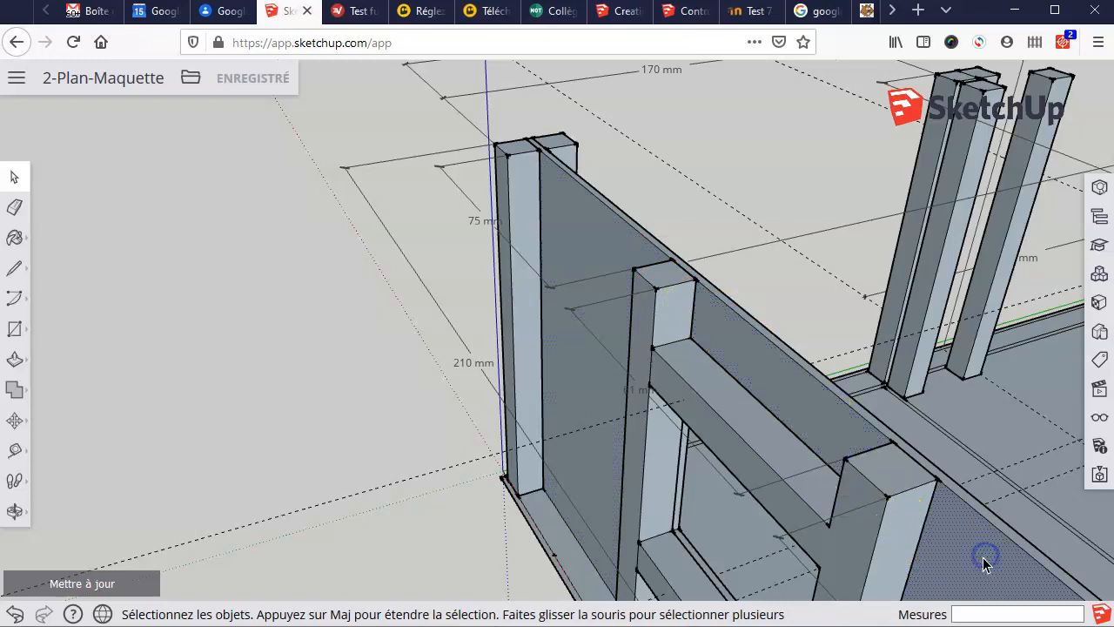
{"action": "left_click", "coordinate": [788, 367]}
{"action": "left_click", "coordinate": [583, 230]}
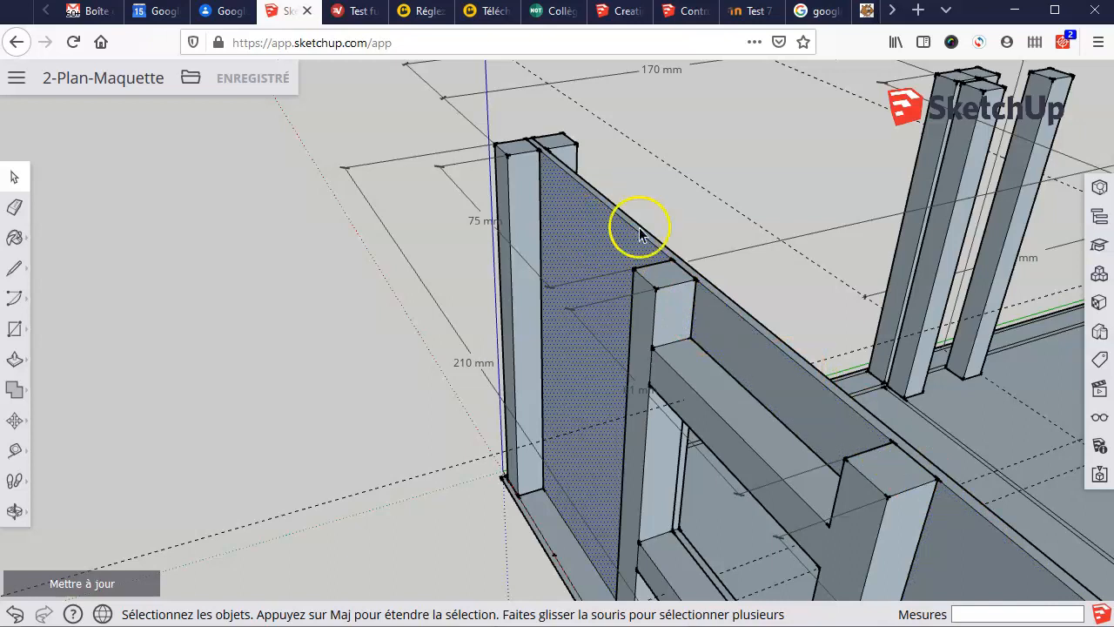
Step: Select the wall's inner face with its edges, and add the outer faces above the window and along the 44 mm and 75 mm dimensions
{"action": "middle_click_drag", "start_coordinate": [796, 386], "coordinate": [445, 308]}
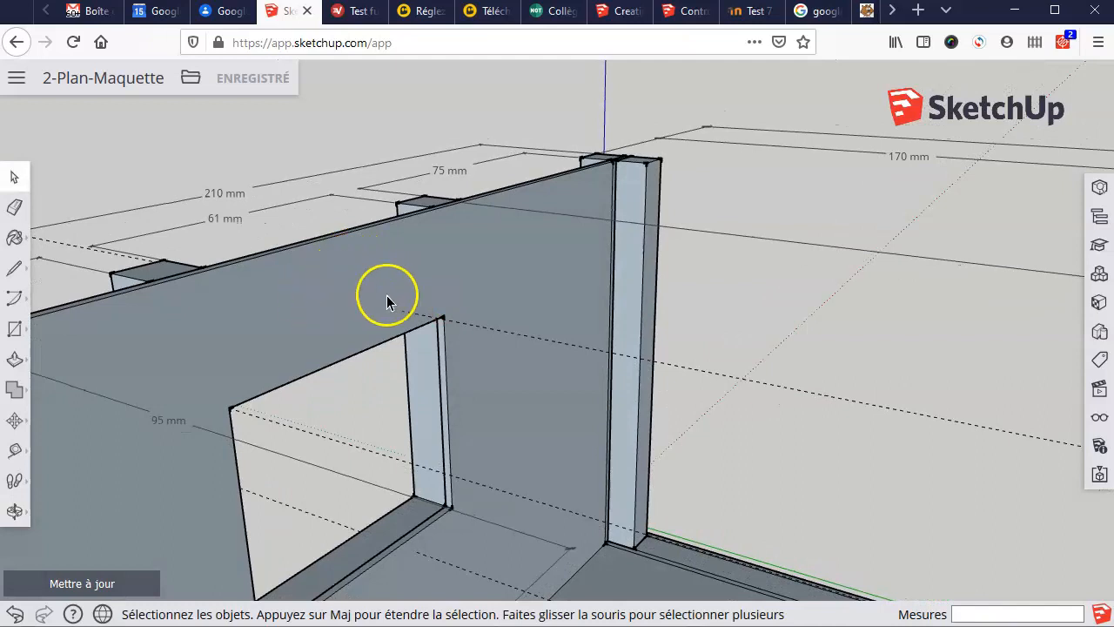
{"action": "left_click", "coordinate": [524, 273]}
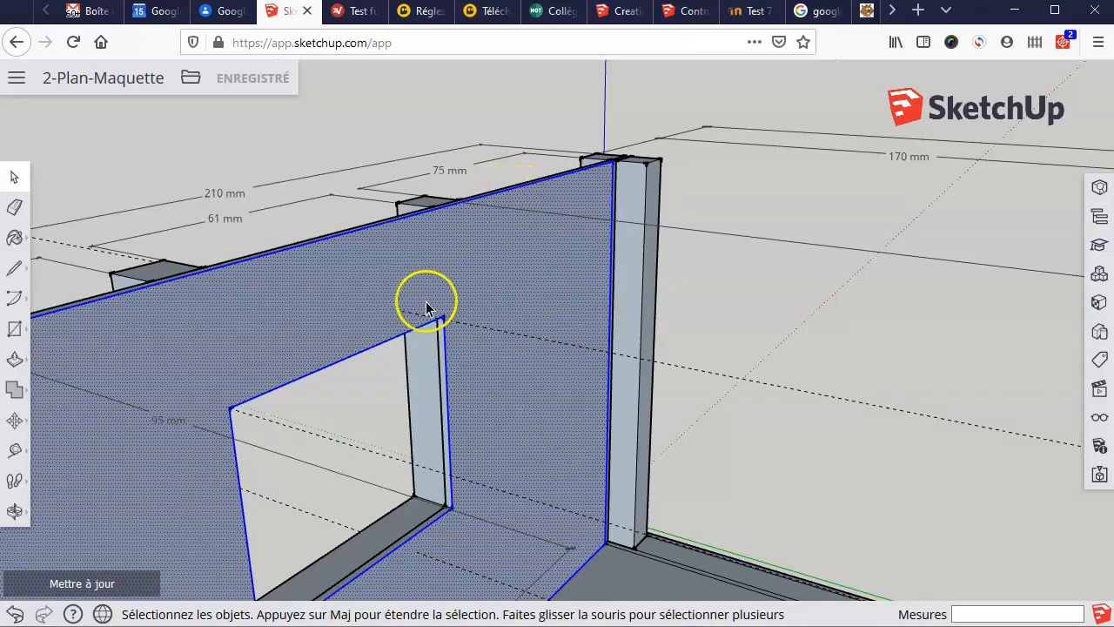
{"action": "middle_click_drag", "start_coordinate": [362, 398], "coordinate": [870, 447]}
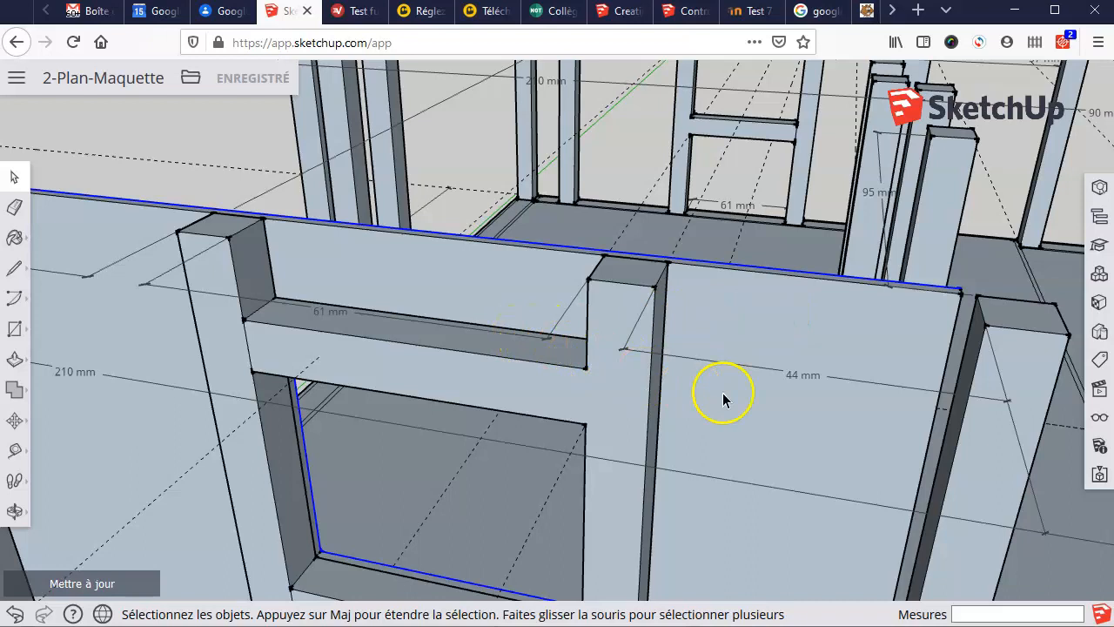
{"action": "left_click", "coordinate": [766, 414], "text": "shift"}
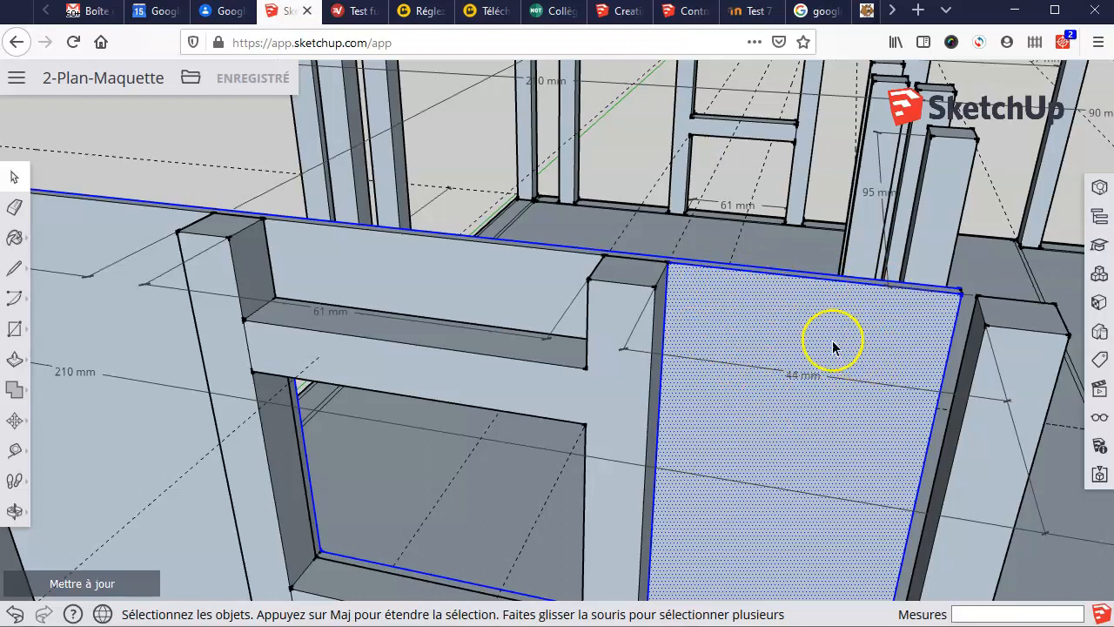
{"action": "left_click", "coordinate": [420, 267], "text": "shift"}
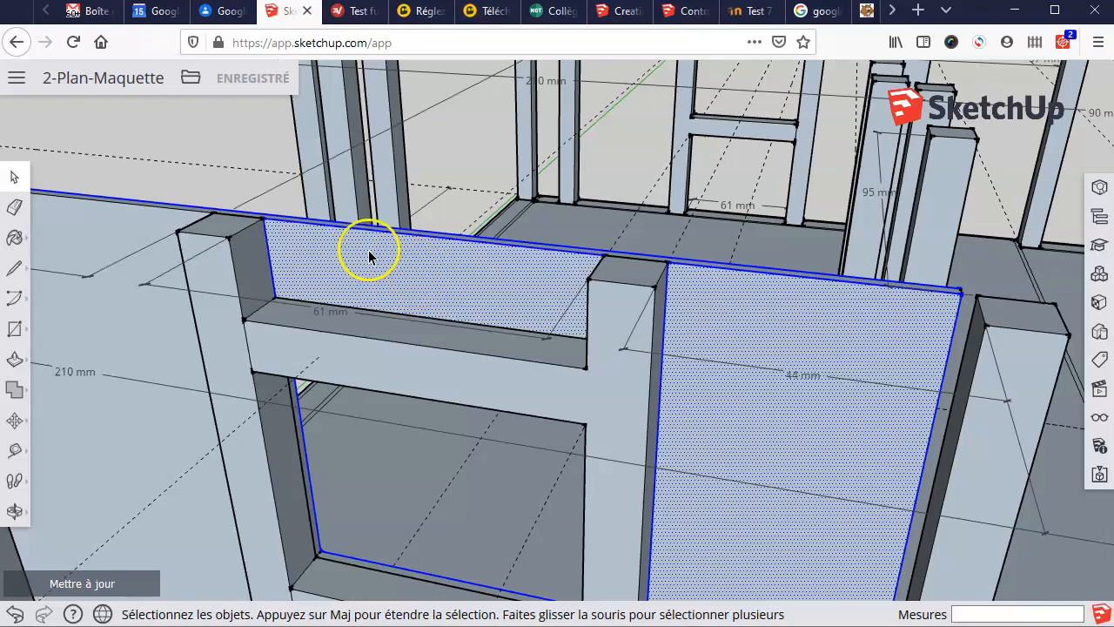
{"action": "middle_click_drag", "start_coordinate": [157, 408], "coordinate": [326, 340]}
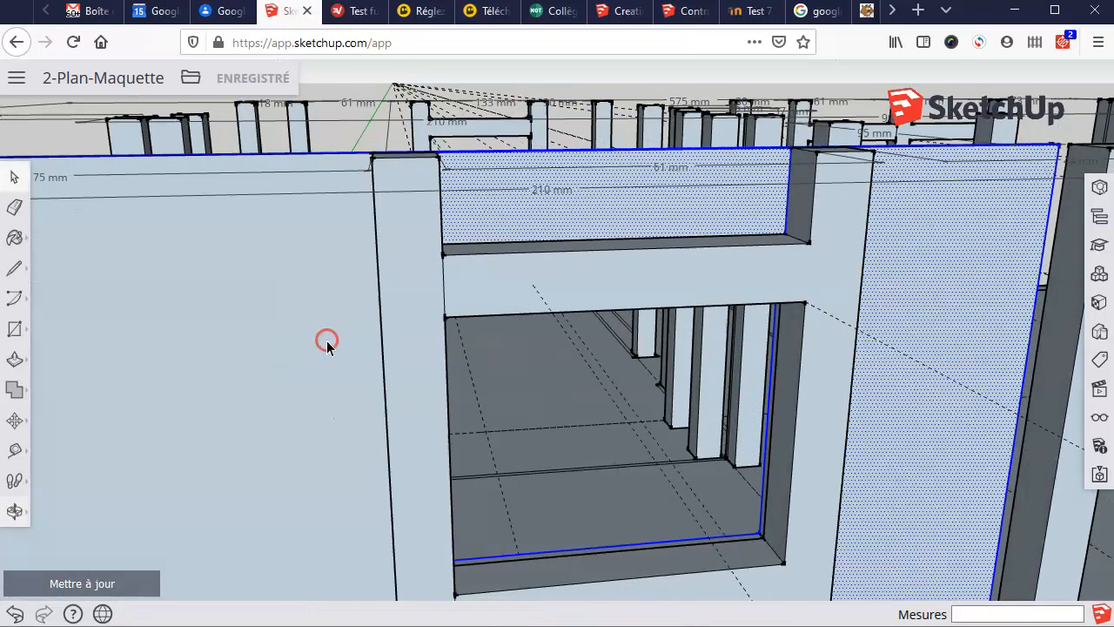
{"action": "left_click", "coordinate": [241, 347], "text": "shift"}
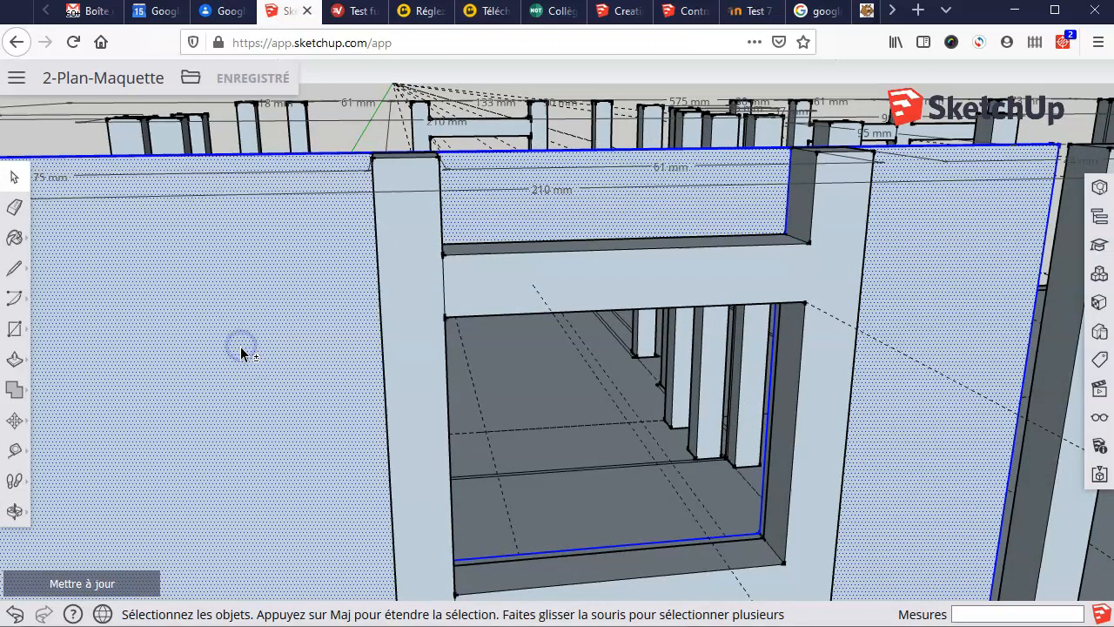
Step: Add the outer wall face below the window opening, with its edges, to the selection
{"action": "scroll", "coordinate": [241, 352], "scroll_direction": "down", "scroll_amount": 6}
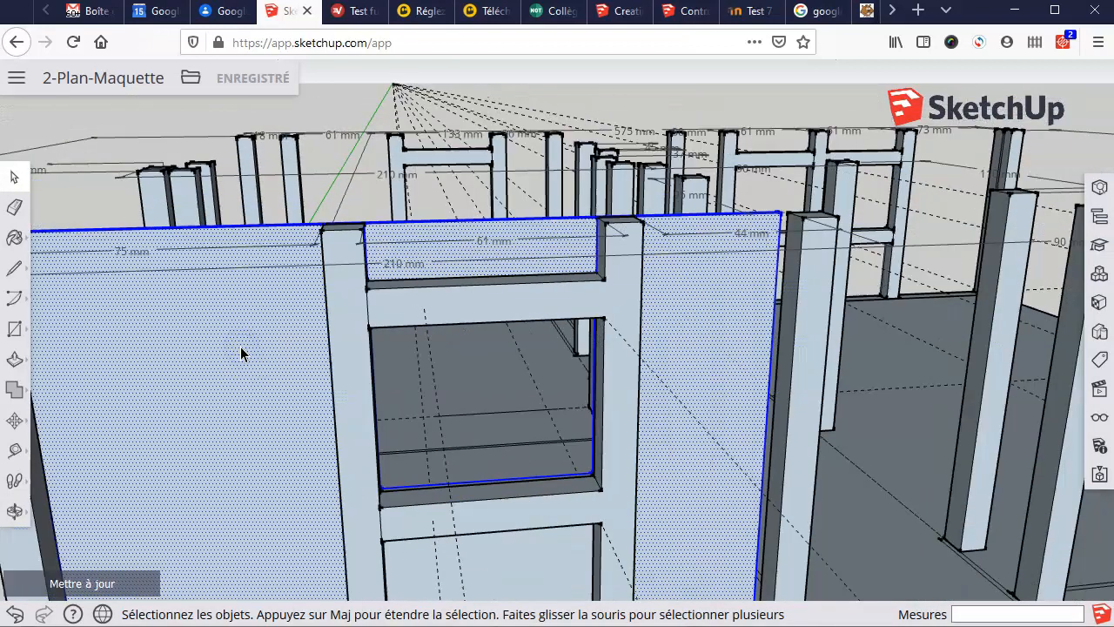
{"action": "right_click", "coordinate": [233, 343]}
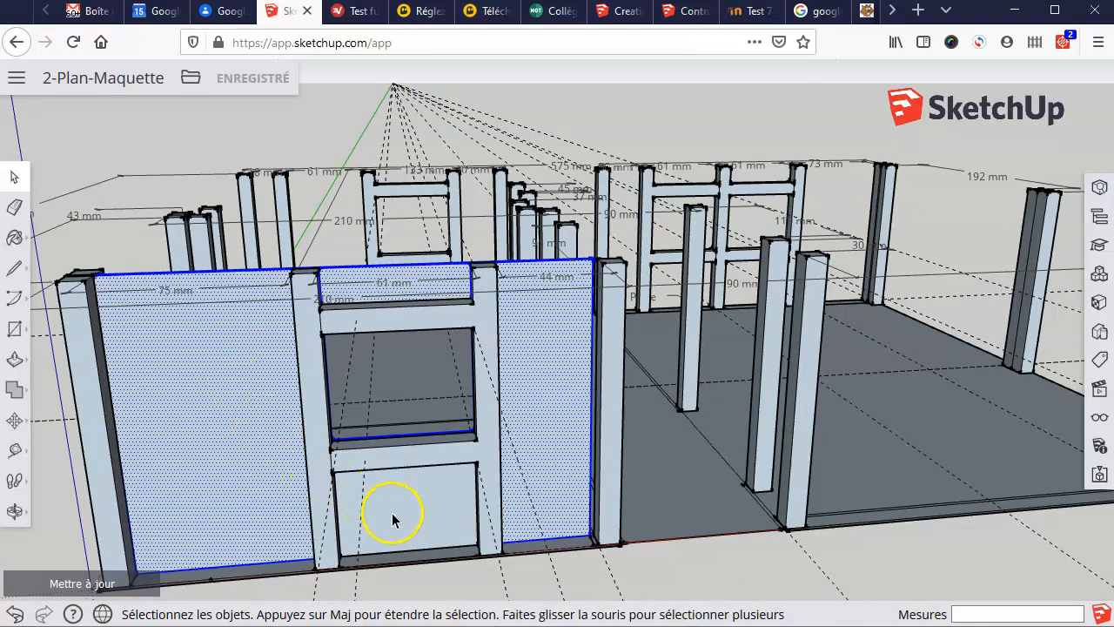
{"action": "scroll", "coordinate": [404, 518], "scroll_direction": "up", "scroll_amount": 5}
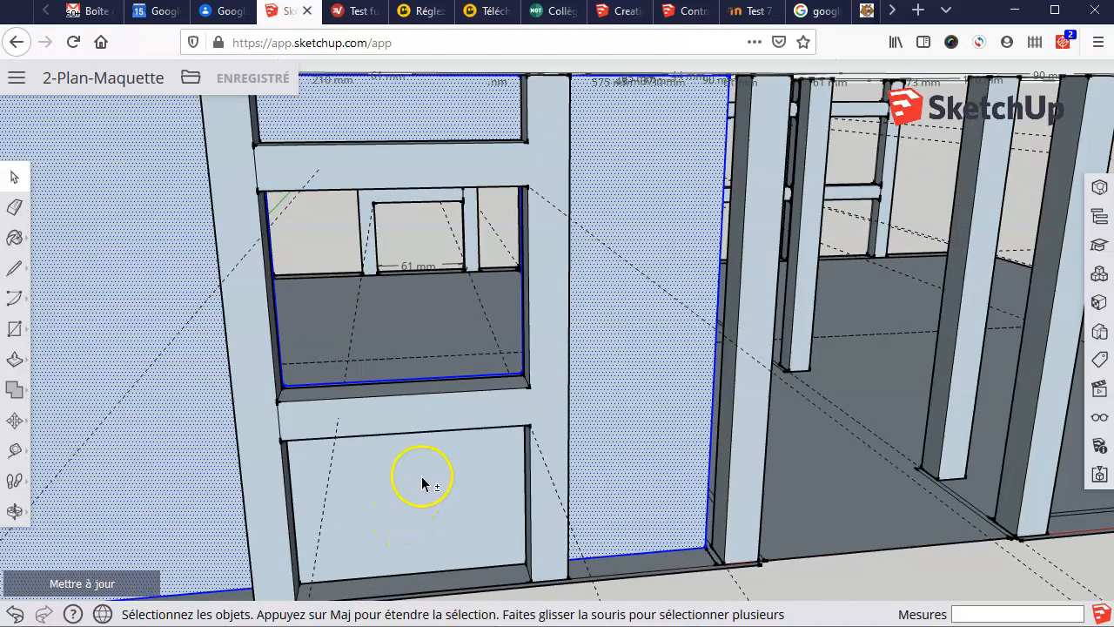
{"action": "left_click", "coordinate": [421, 484], "text": "shift"}
{"action": "scroll", "coordinate": [415, 477], "scroll_direction": "up", "scroll_amount": 4}
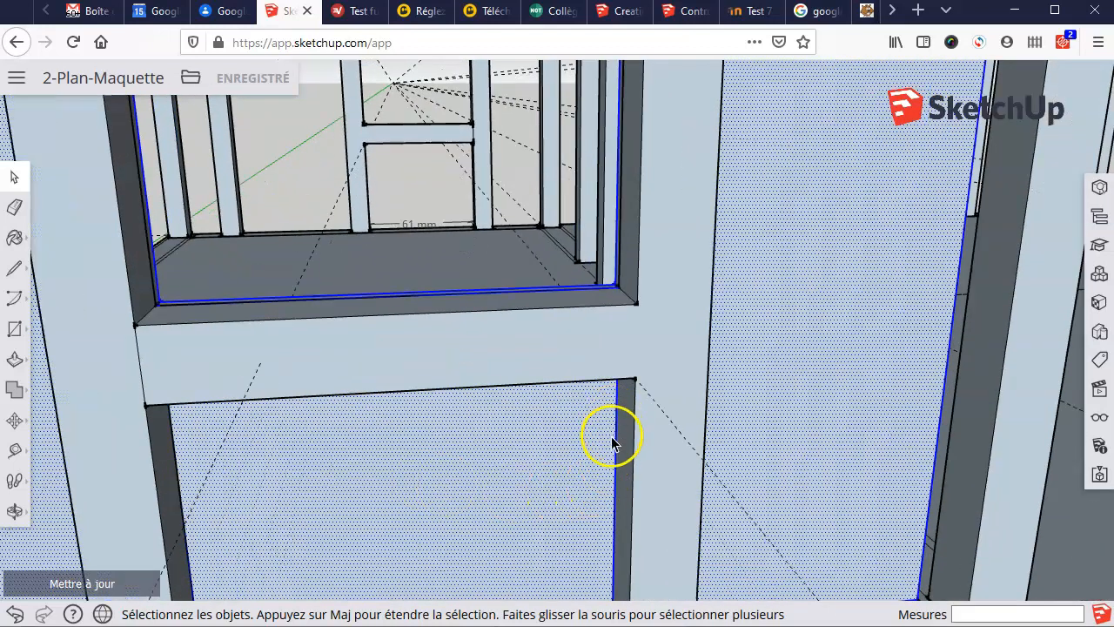
{"action": "scroll", "coordinate": [613, 470], "scroll_direction": "up", "scroll_amount": 4}
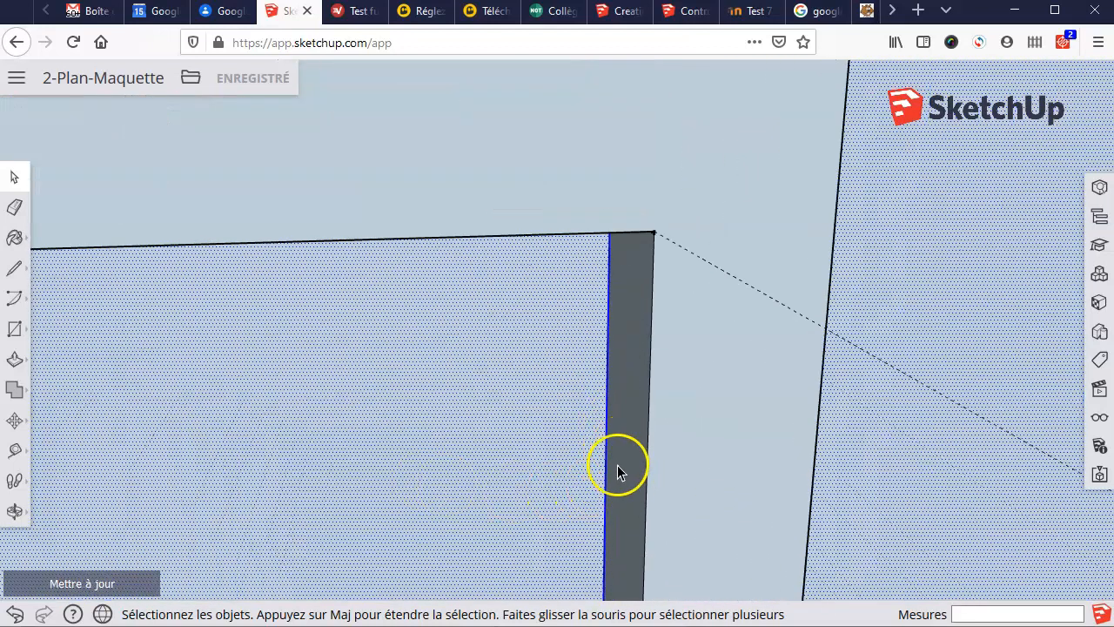
{"action": "scroll", "coordinate": [604, 439], "scroll_direction": "down", "scroll_amount": 2}
{"action": "scroll", "coordinate": [603, 446], "scroll_direction": "down", "scroll_amount": 5}
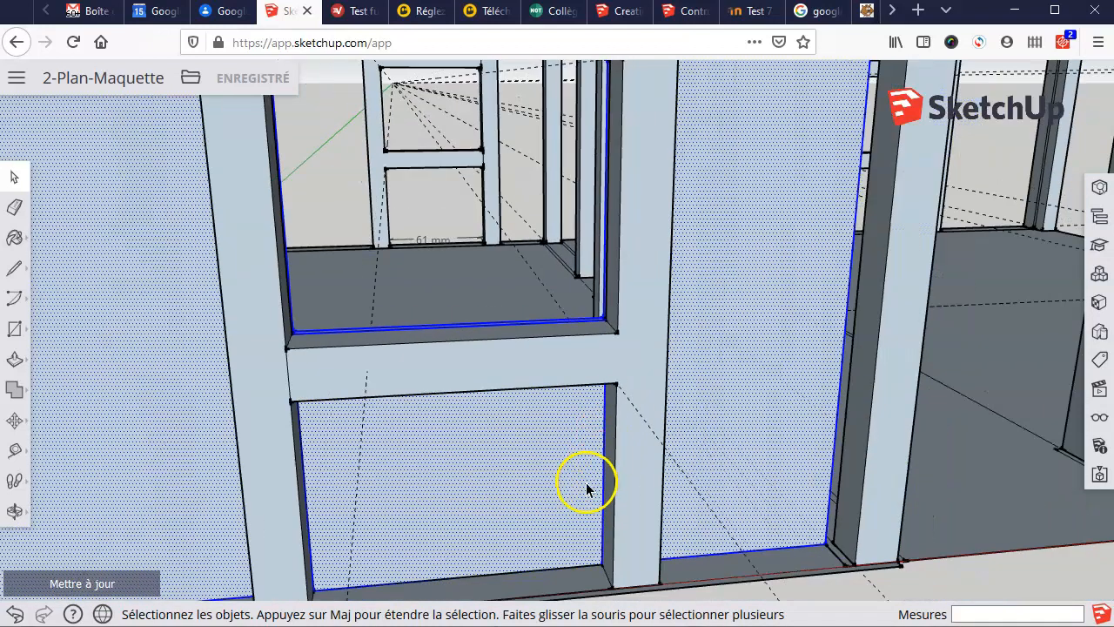
{"action": "scroll", "coordinate": [579, 474], "scroll_direction": "down", "scroll_amount": 2}
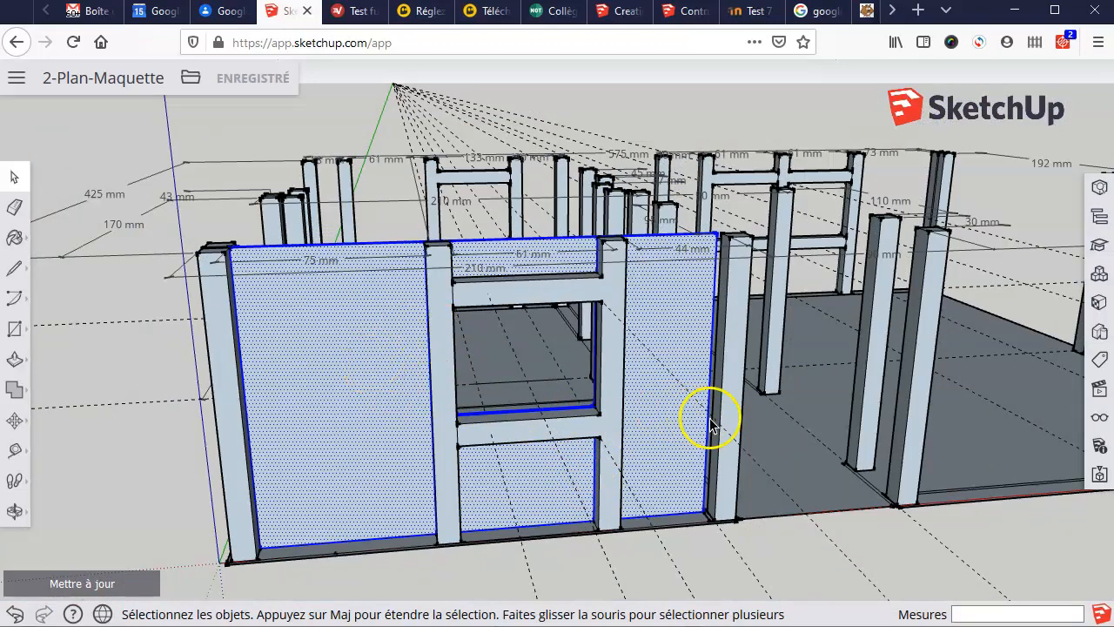
Step: Make the selected faces and edges of the 210 mm wall with the window opening a group
{"action": "middle_click_drag", "start_coordinate": [592, 450], "coordinate": [353, 423]}
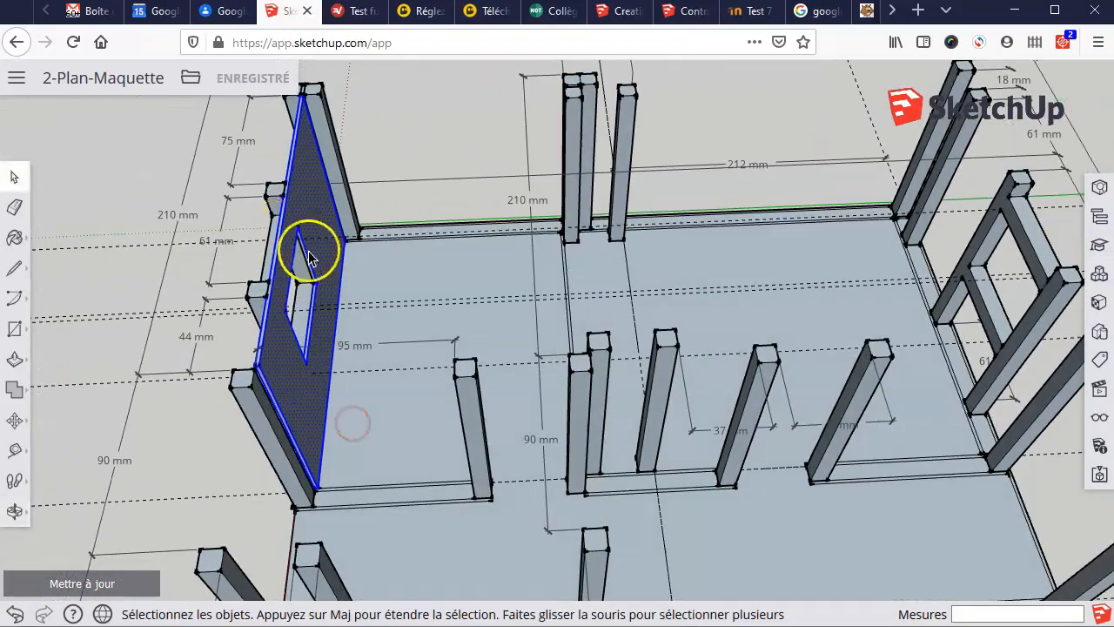
{"action": "middle_click_drag", "start_coordinate": [542, 326], "coordinate": [237, 331]}
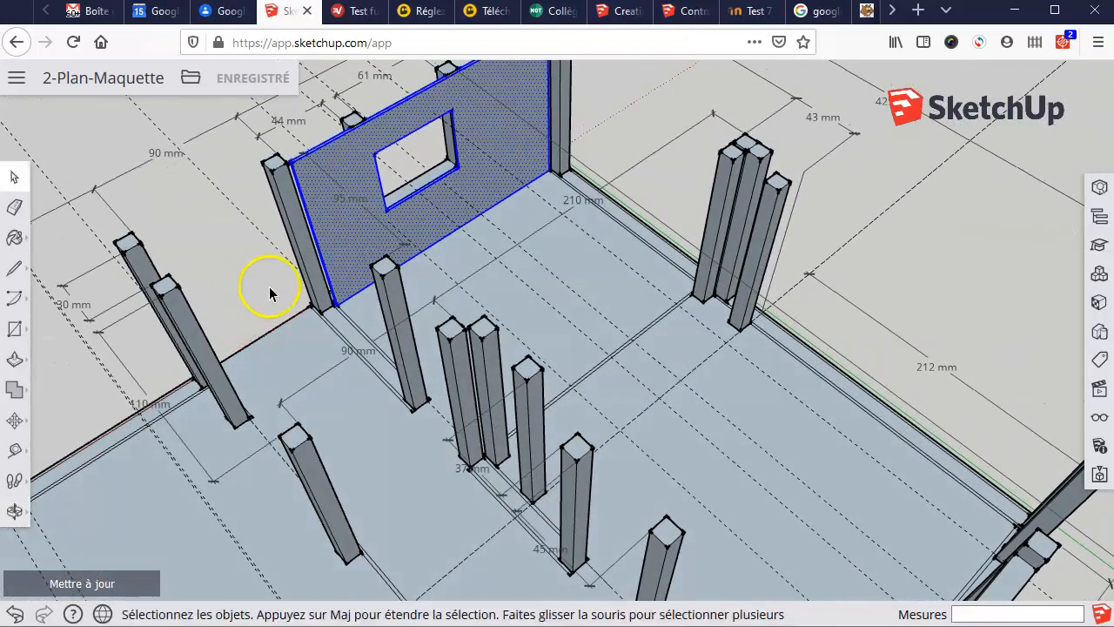
{"action": "scroll", "coordinate": [341, 141], "scroll_direction": "up", "scroll_amount": 5}
{"action": "scroll", "coordinate": [345, 137], "scroll_direction": "up", "scroll_amount": 3}
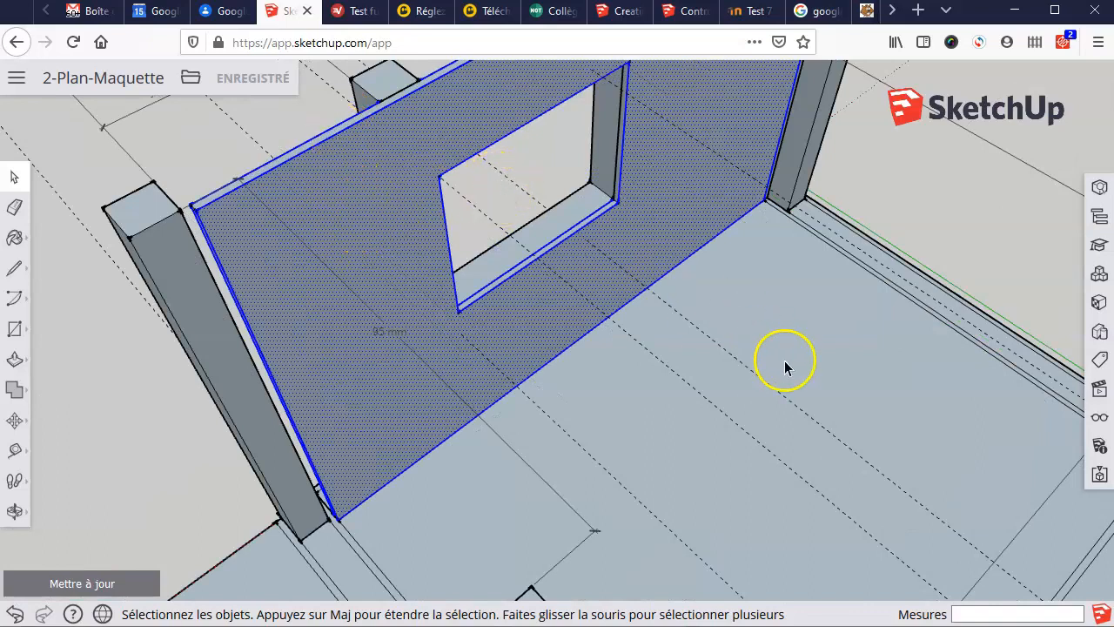
{"action": "right_click", "coordinate": [385, 188]}
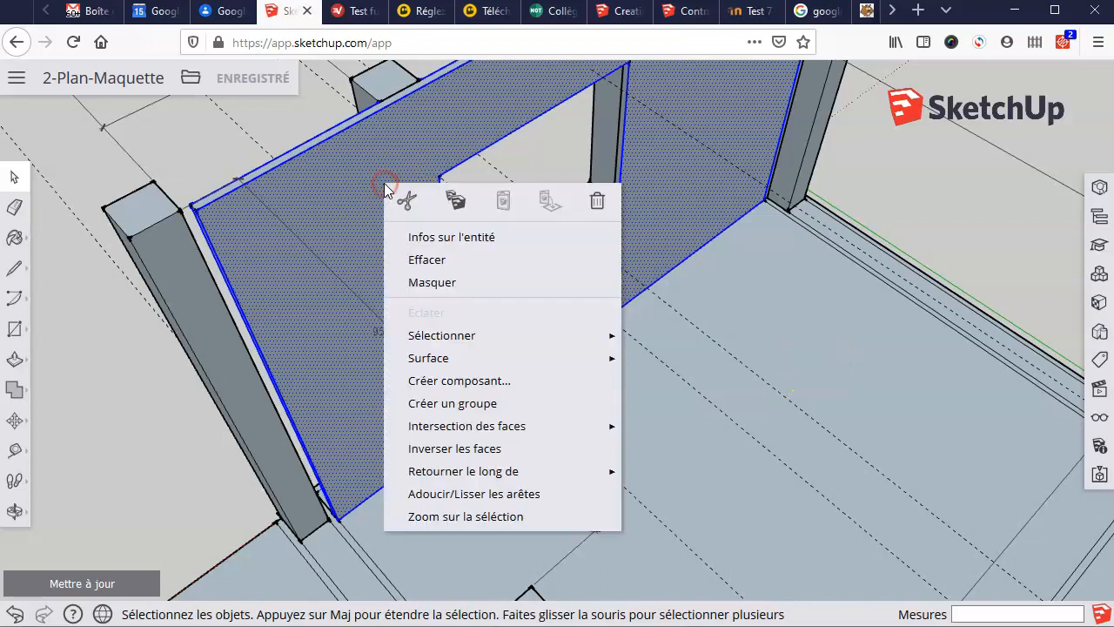
{"action": "left_click", "coordinate": [476, 406]}
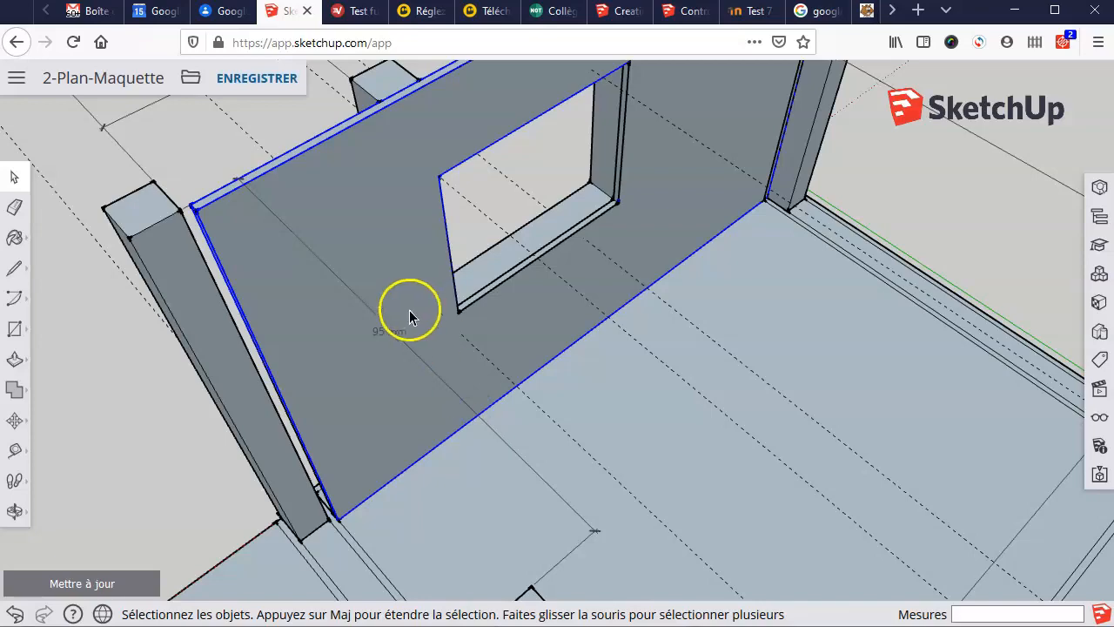
Step: Check from the outer side that the wall behind the window frame is grouped as one object
{"action": "scroll", "coordinate": [410, 310], "scroll_direction": "down", "scroll_amount": 3}
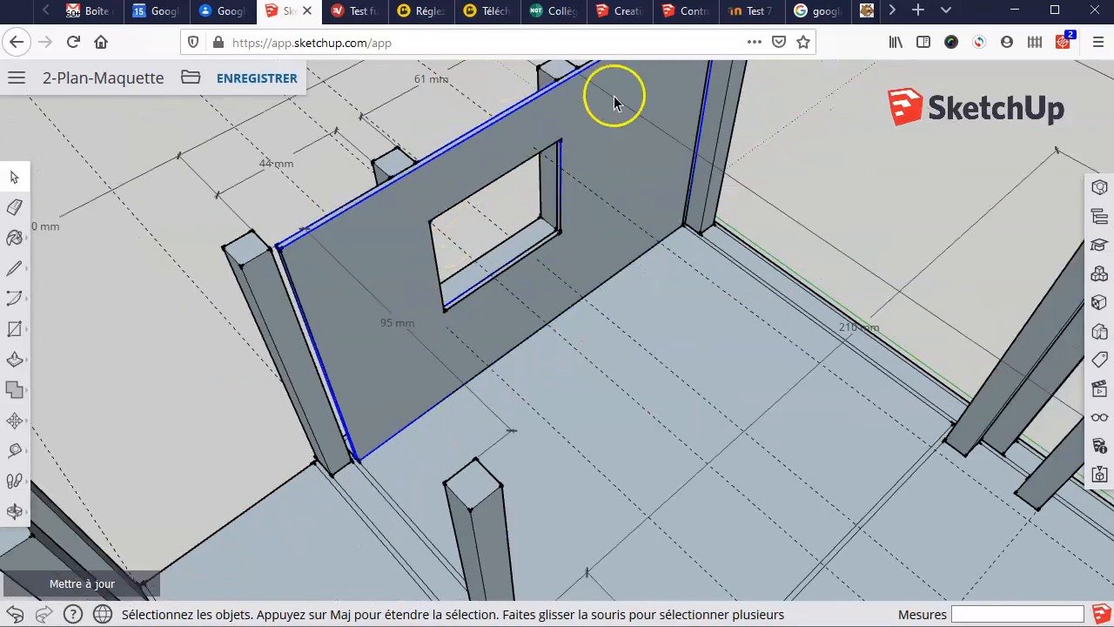
{"action": "middle_click_drag", "start_coordinate": [207, 311], "coordinate": [702, 286]}
{"action": "middle_click_drag", "start_coordinate": [439, 342], "coordinate": [828, 372]}
{"action": "left_click", "coordinate": [813, 367]}
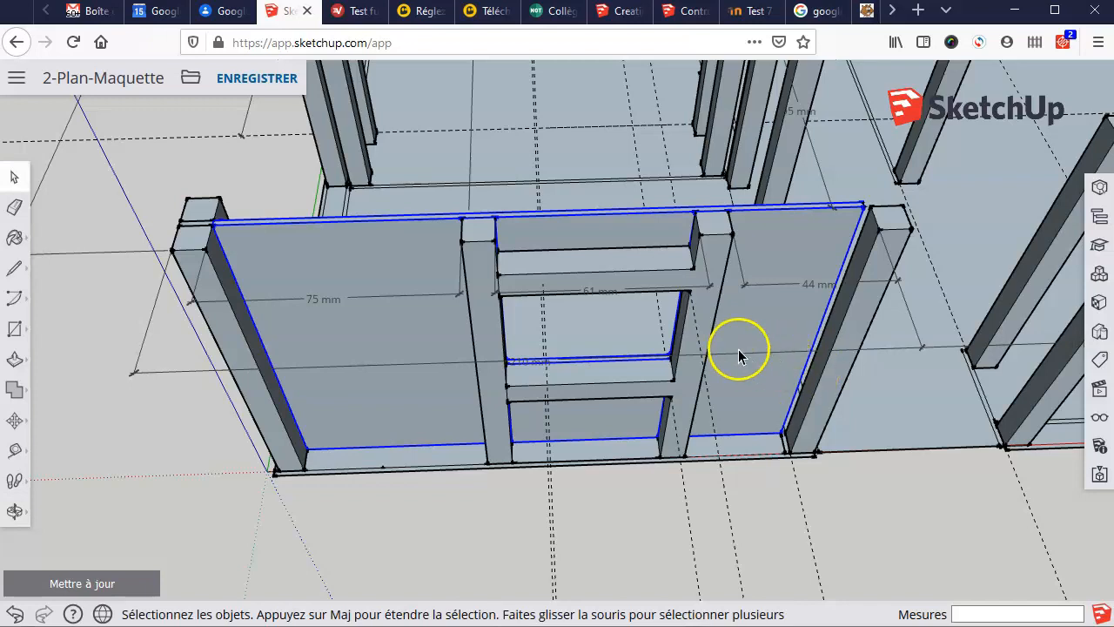
Step: Hide the grouped wall to check for pieces left out of the group, and undo the hiding and the grouping
{"action": "right_click", "coordinate": [346, 254]}
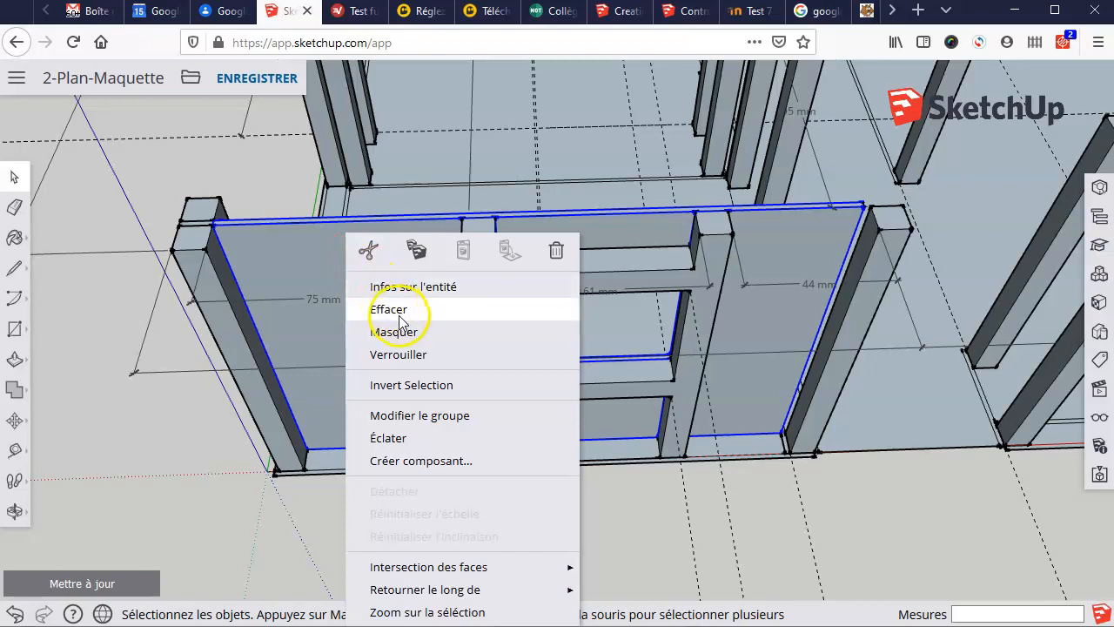
{"action": "left_click", "coordinate": [430, 332]}
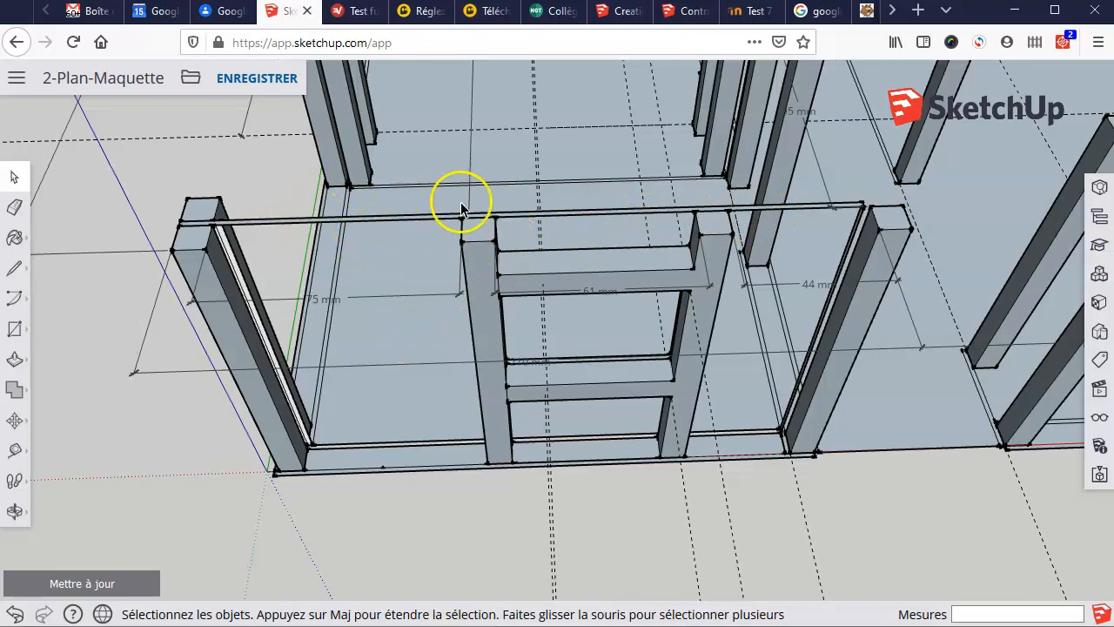
{"action": "scroll", "coordinate": [577, 197], "scroll_direction": "up", "scroll_amount": 3}
{"action": "scroll", "coordinate": [322, 278], "scroll_direction": "down", "scroll_amount": 5}
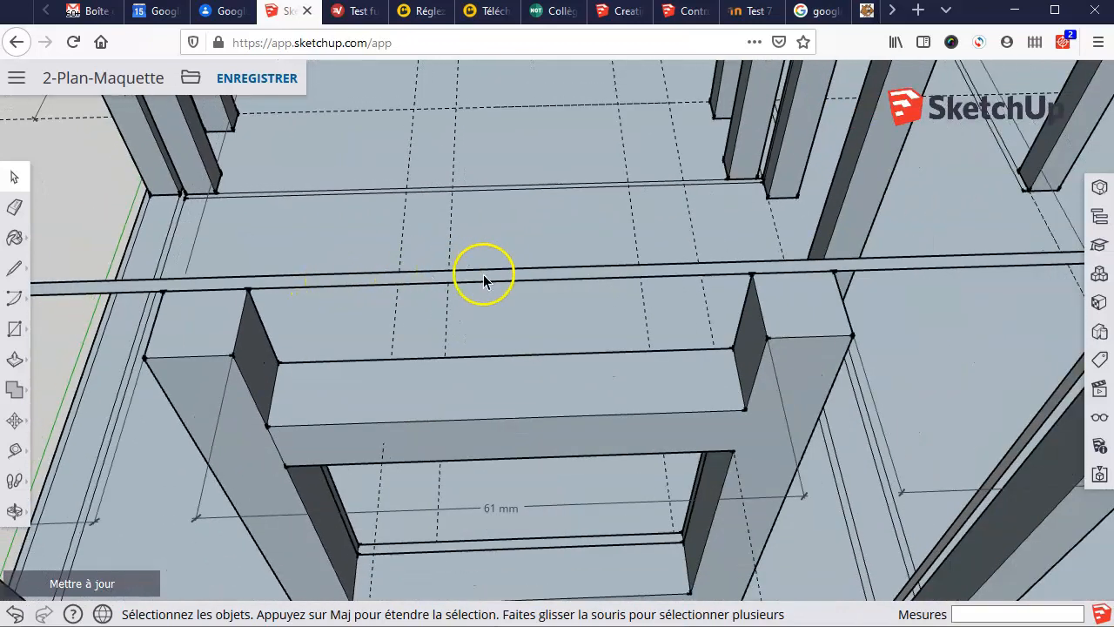
{"action": "scroll", "coordinate": [483, 278], "scroll_direction": "down", "scroll_amount": 2}
{"action": "scroll", "coordinate": [483, 279], "scroll_direction": "down", "scroll_amount": 5}
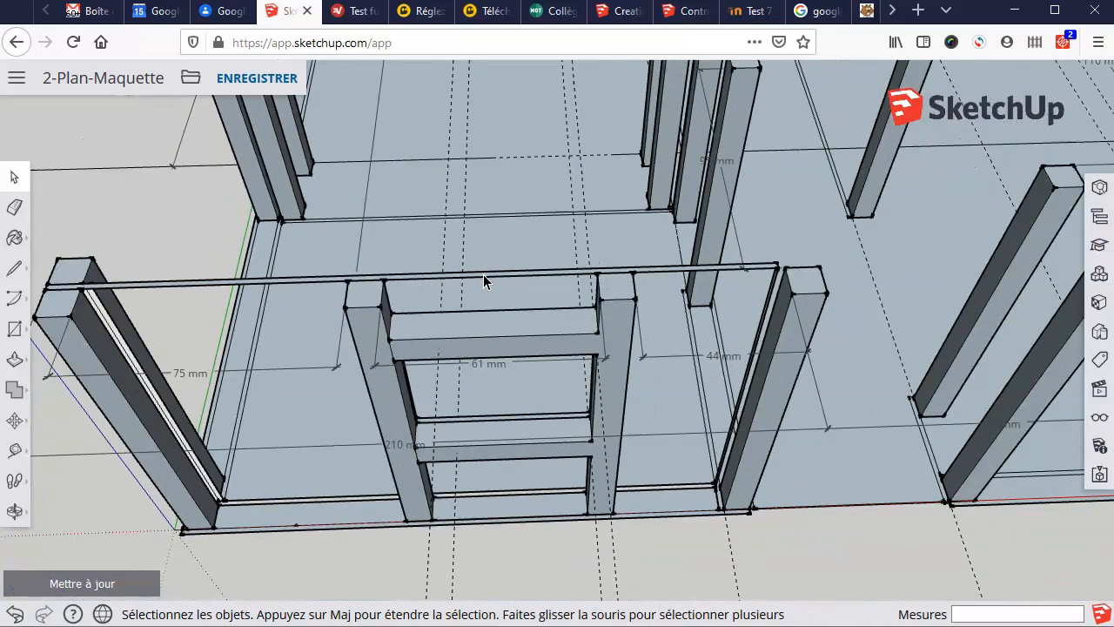
{"action": "left_click", "coordinate": [14, 613]}
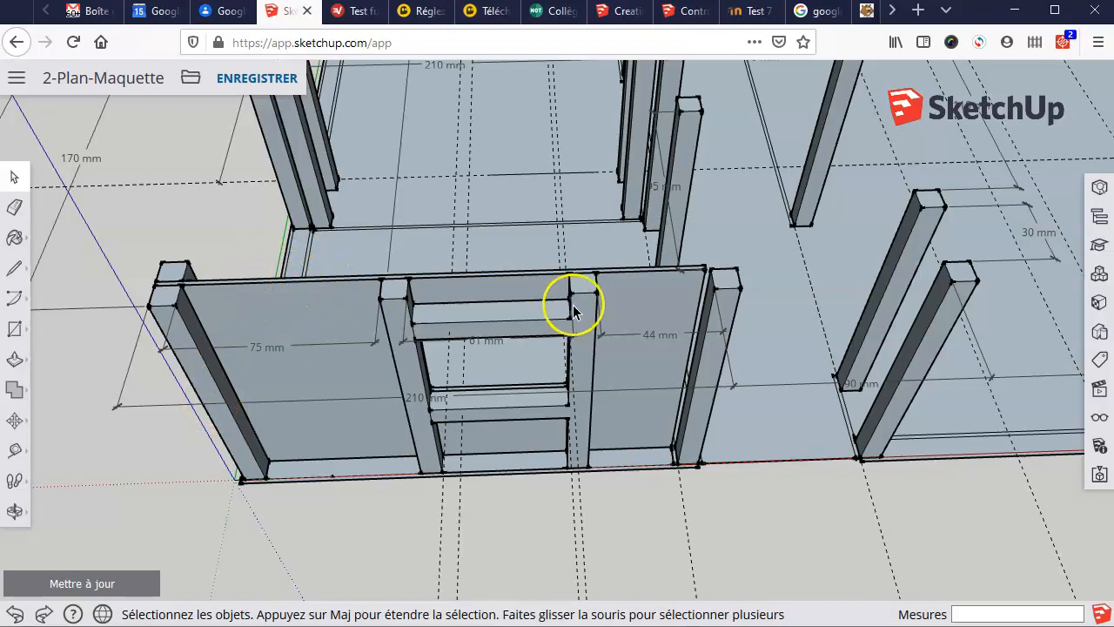
Step: Select the inner face of the 210 mm wall around the window opening, together with its edges
{"action": "middle_click_drag", "start_coordinate": [777, 348], "coordinate": [149, 391]}
{"action": "middle_click_drag", "start_coordinate": [522, 307], "coordinate": [387, 290]}
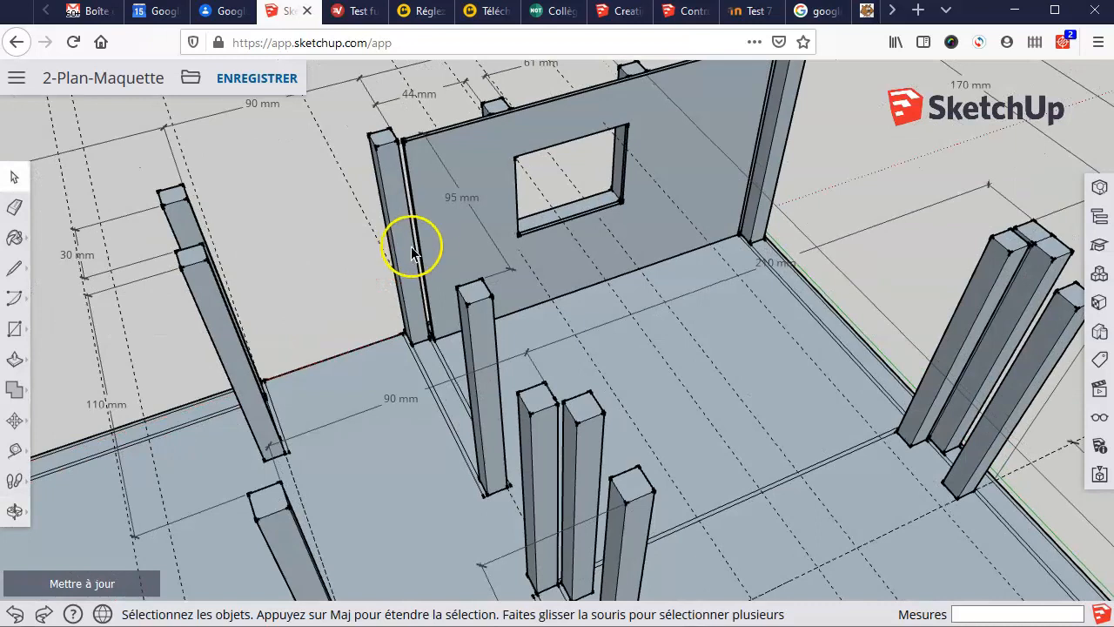
{"action": "left_click", "coordinate": [458, 191]}
{"action": "scroll", "coordinate": [458, 192], "scroll_direction": "up", "scroll_amount": 3}
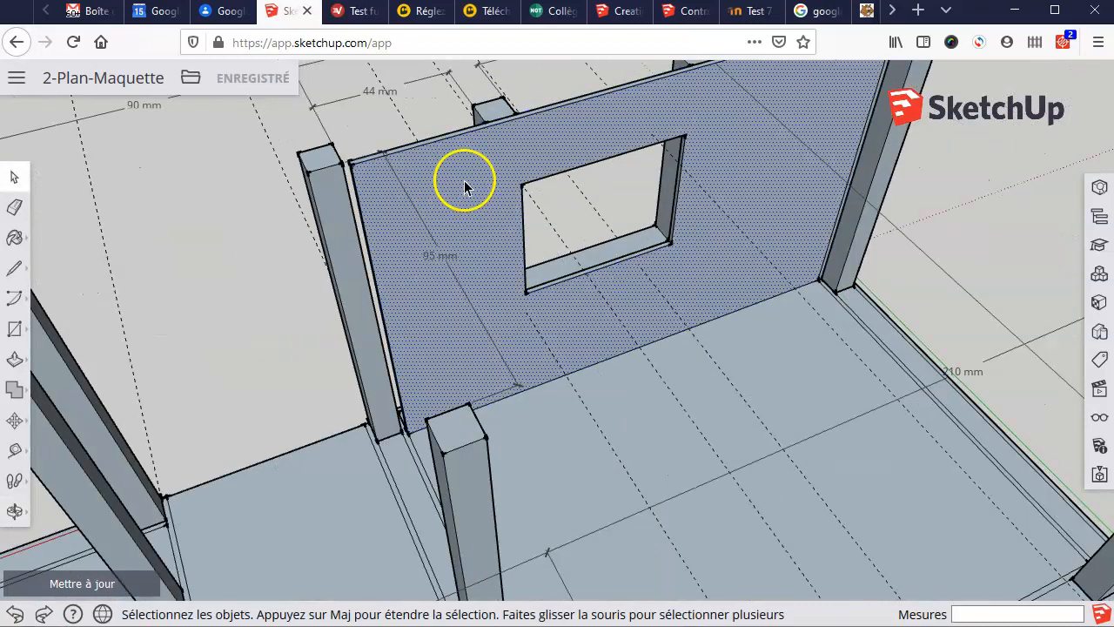
{"action": "double_click", "coordinate": [465, 184]}
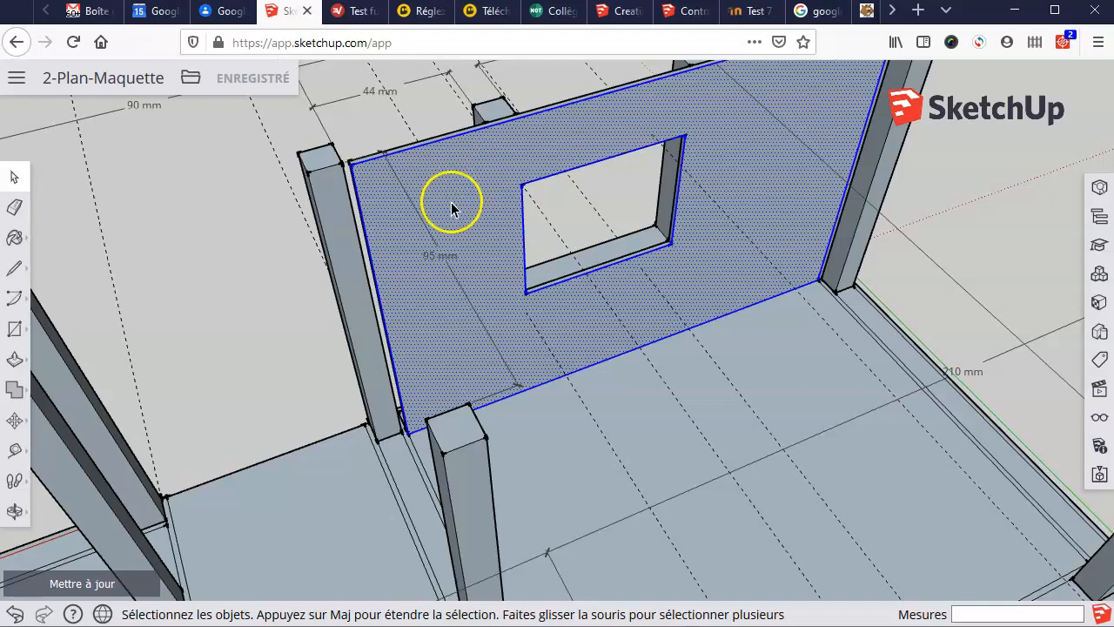
{"action": "middle_click_drag", "start_coordinate": [255, 267], "coordinate": [836, 206]}
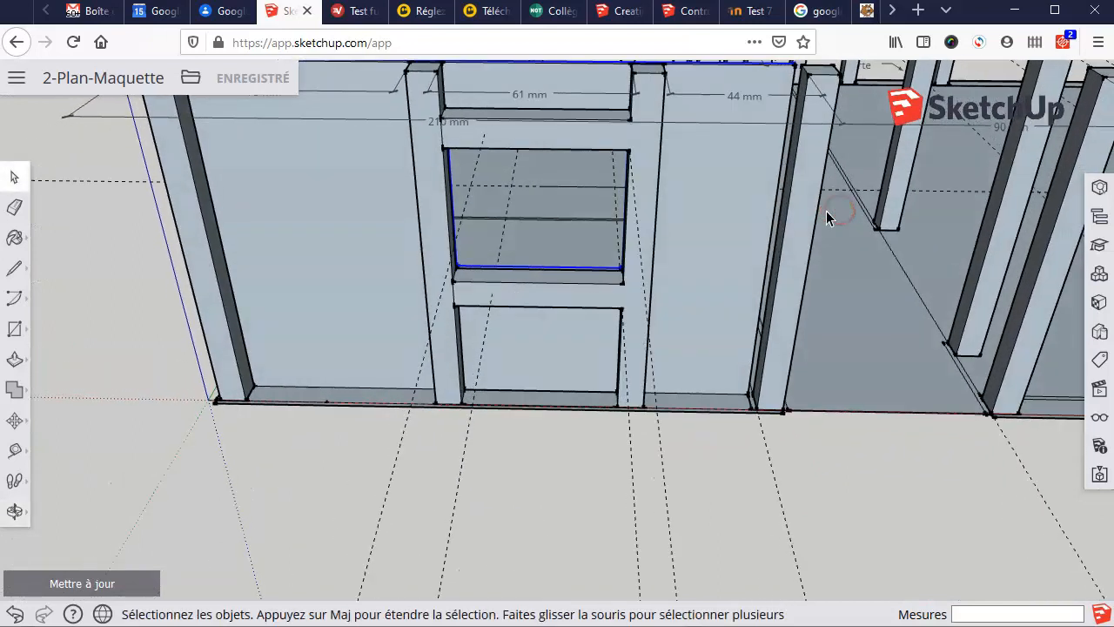
Step: Add the outer wall faces along the 44 mm and 75 mm dimensions, above and below the window, and the wall's top face to the selection
{"action": "left_click", "coordinate": [713, 207], "text": "shift"}
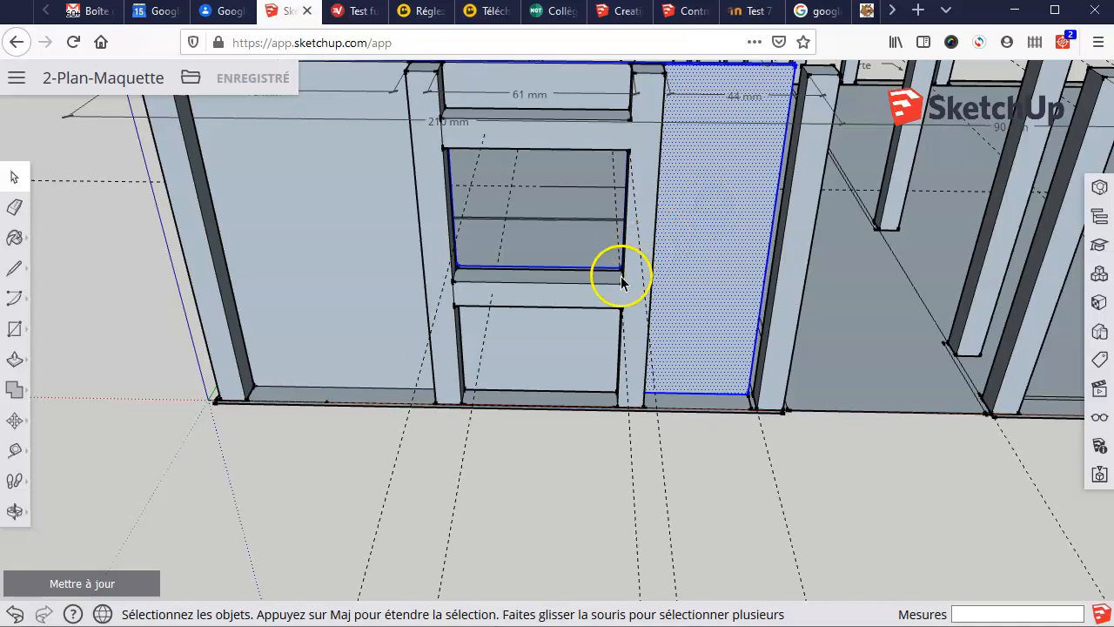
{"action": "left_click", "coordinate": [566, 342], "text": "shift"}
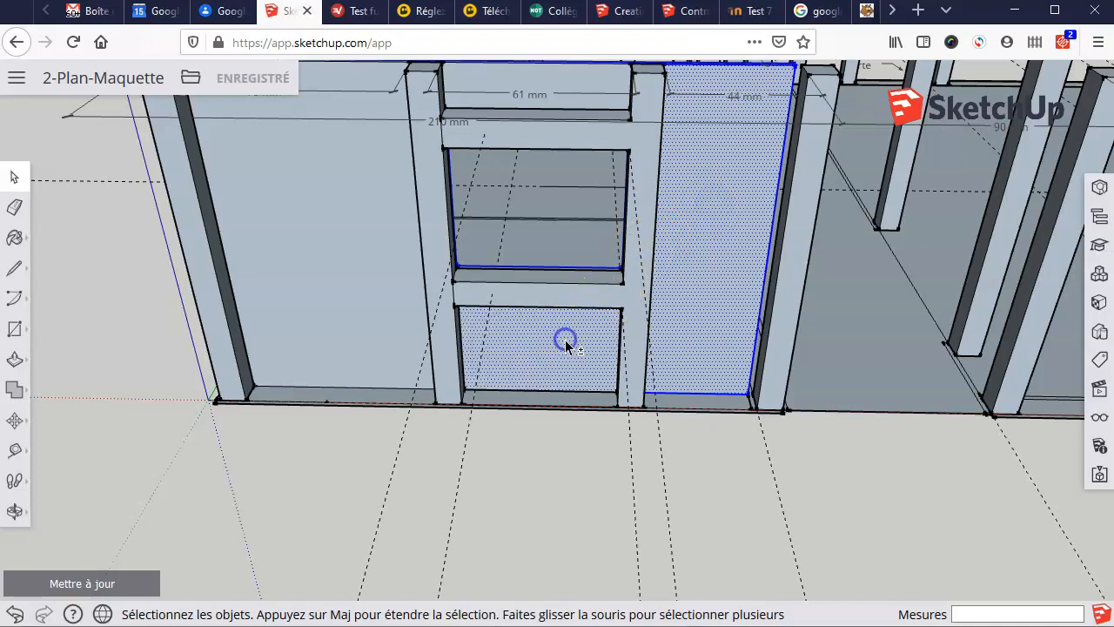
{"action": "left_click", "coordinate": [324, 277], "text": "shift"}
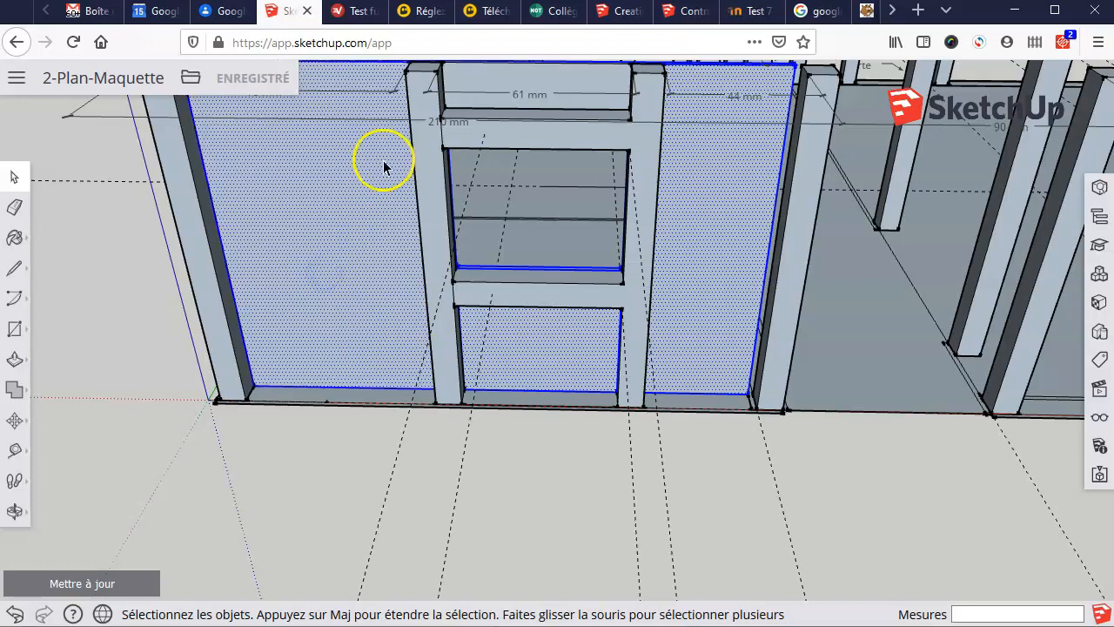
{"action": "left_click", "coordinate": [507, 78], "text": "shift"}
{"action": "middle_click_drag", "start_coordinate": [704, 227], "coordinate": [722, 441]}
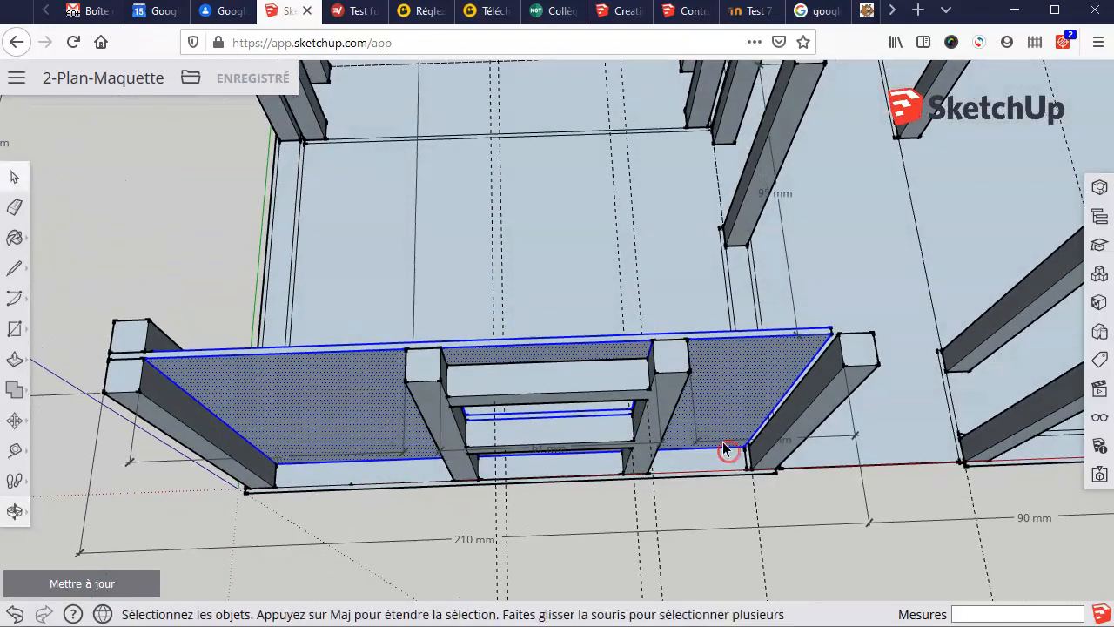
{"action": "scroll", "coordinate": [513, 353], "scroll_direction": "up", "scroll_amount": 5}
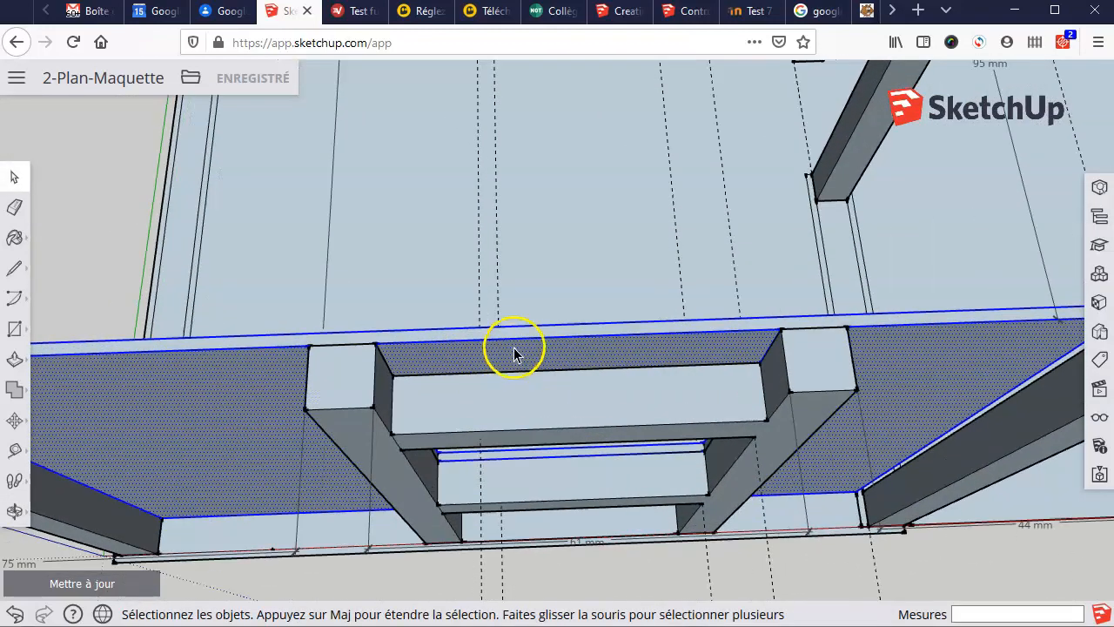
{"action": "scroll", "coordinate": [506, 332], "scroll_direction": "up", "scroll_amount": 2}
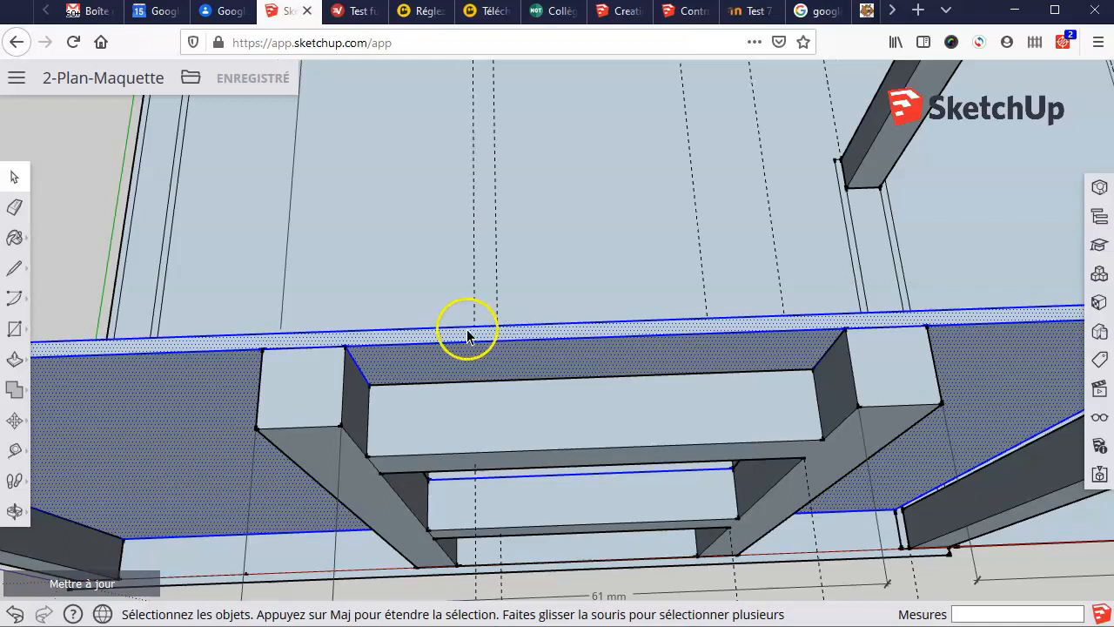
{"action": "scroll", "coordinate": [466, 329], "scroll_direction": "down", "scroll_amount": 4}
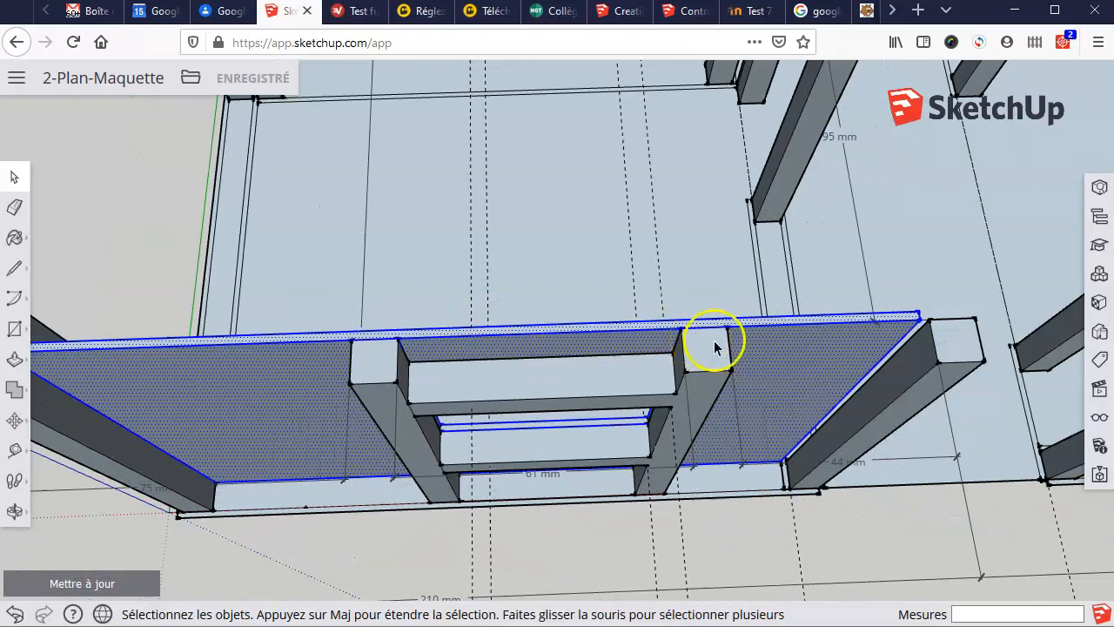
Step: Make the selected wall faces and edges a group and hide that group
{"action": "right_click", "coordinate": [804, 370]}
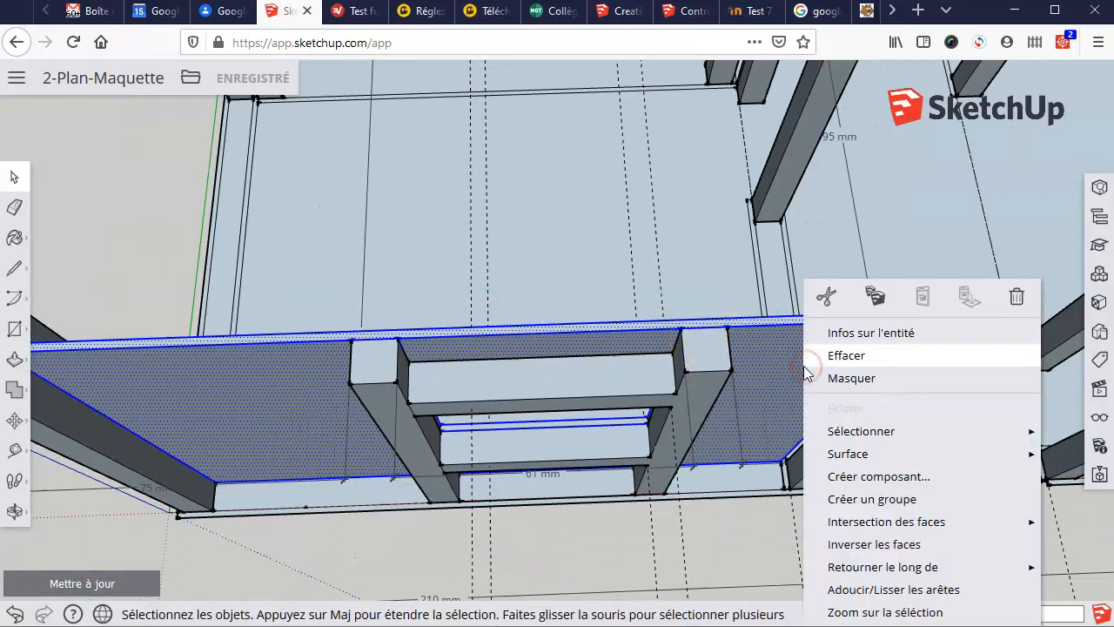
{"action": "left_click", "coordinate": [858, 503]}
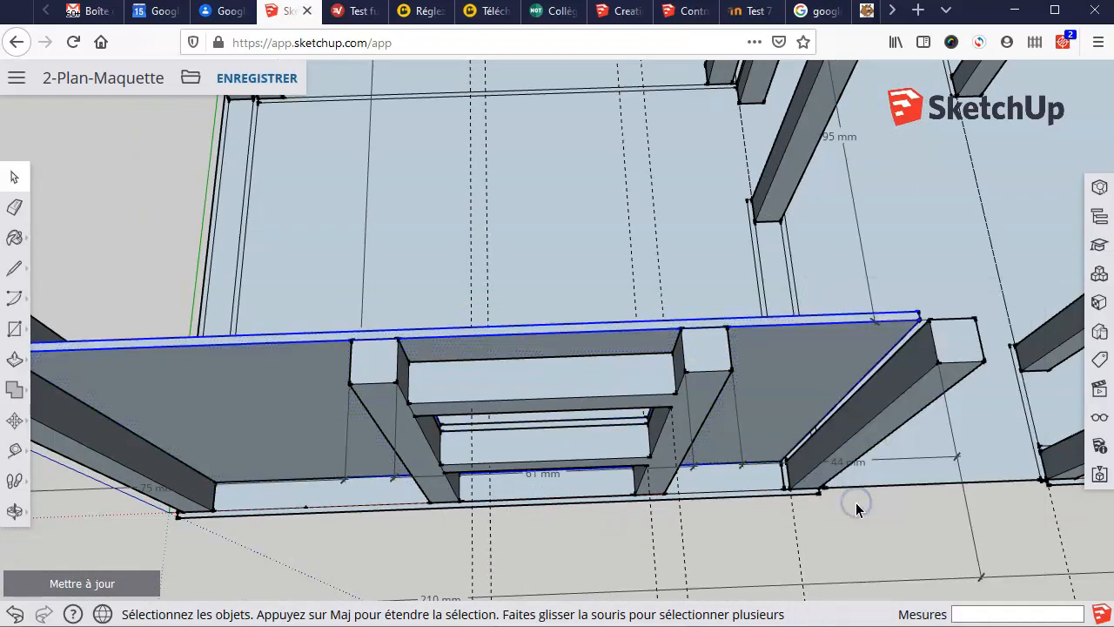
{"action": "right_click", "coordinate": [784, 365]}
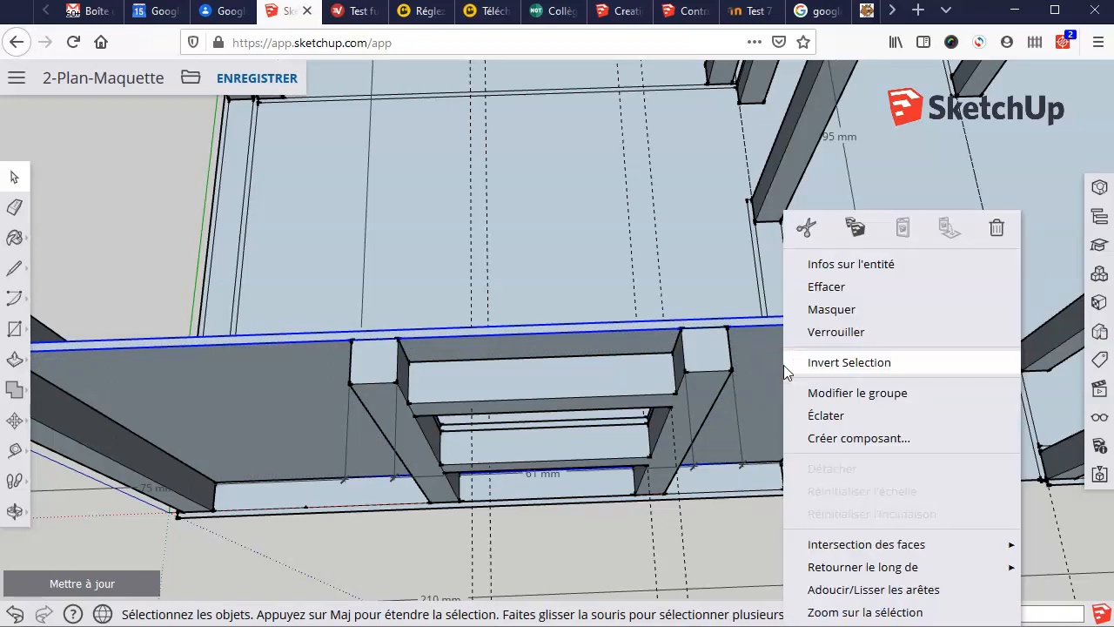
{"action": "left_click", "coordinate": [834, 310]}
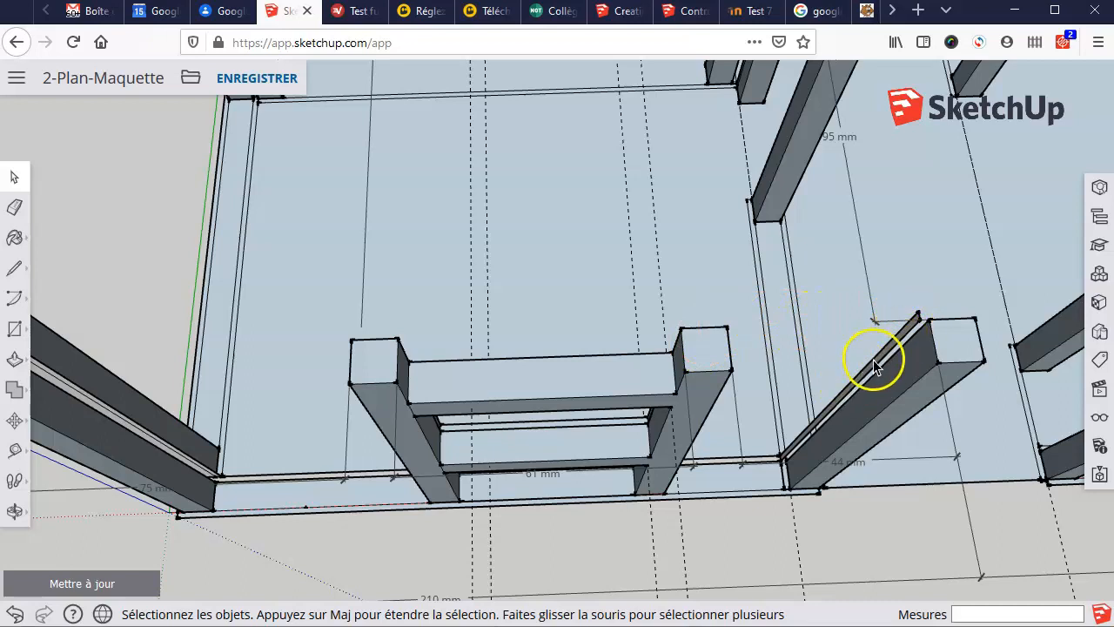
Step: Examine the posts, window frame and wall ends for wall faces that were left out of the hidden group
{"action": "key", "text": "o"}
{"action": "left_click_drag", "start_coordinate": [255, 376], "coordinate": [462, 284]}
{"action": "key", "text": "space"}
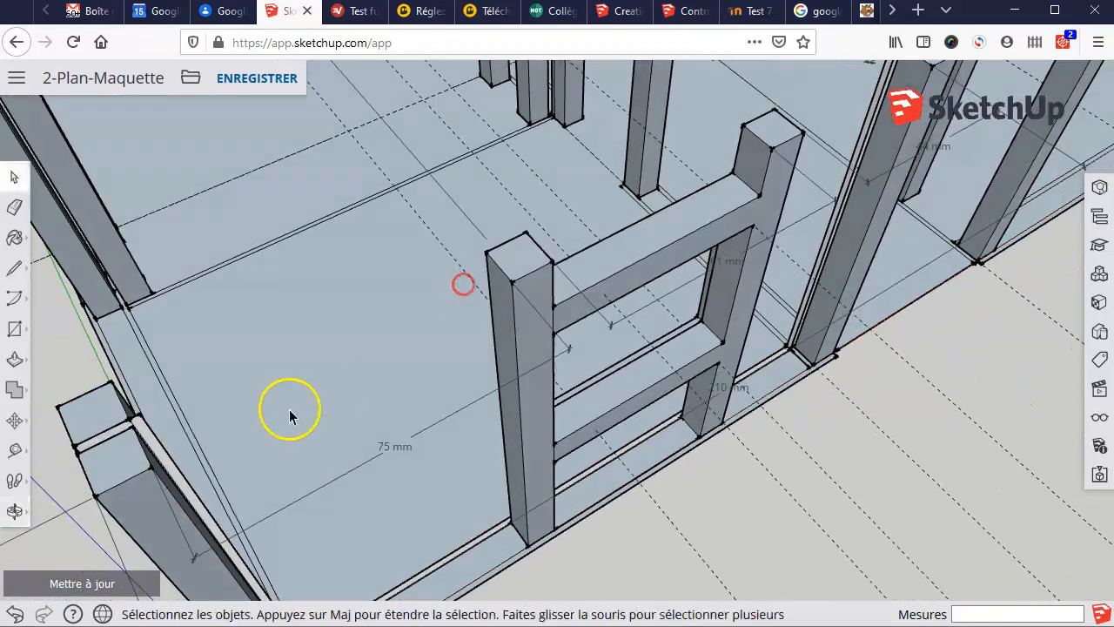
{"action": "key", "text": "o"}
{"action": "left_click_drag", "start_coordinate": [149, 423], "coordinate": [306, 410]}
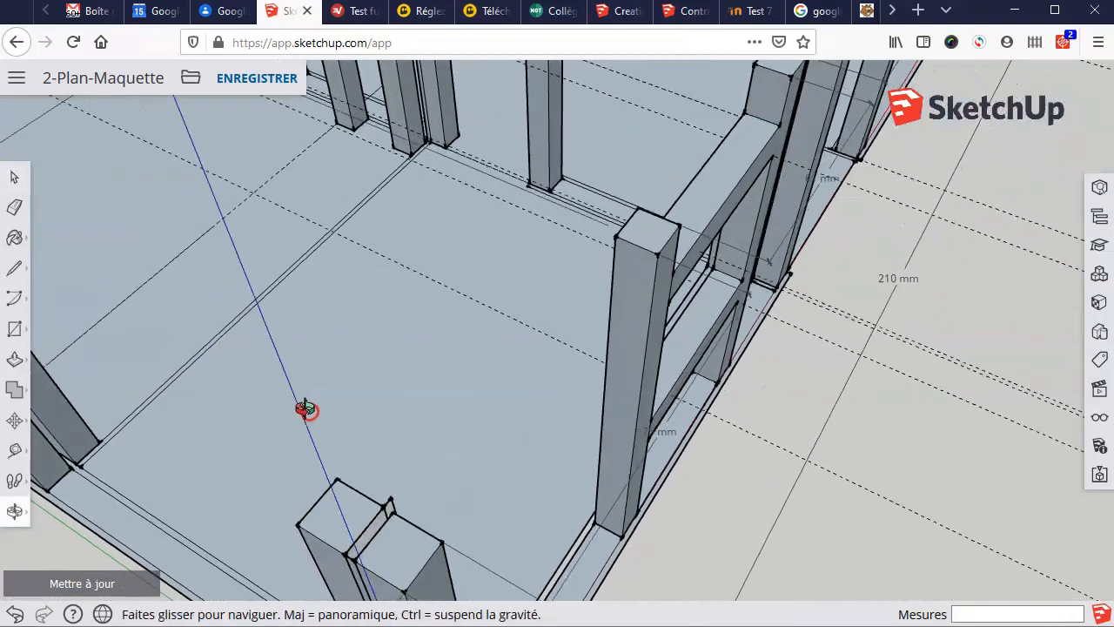
{"action": "middle_click_drag", "start_coordinate": [305, 410], "coordinate": [342, 401]}
{"action": "middle_click_drag", "start_coordinate": [629, 465], "coordinate": [426, 468]}
{"action": "middle_click_drag", "start_coordinate": [737, 385], "coordinate": [621, 453]}
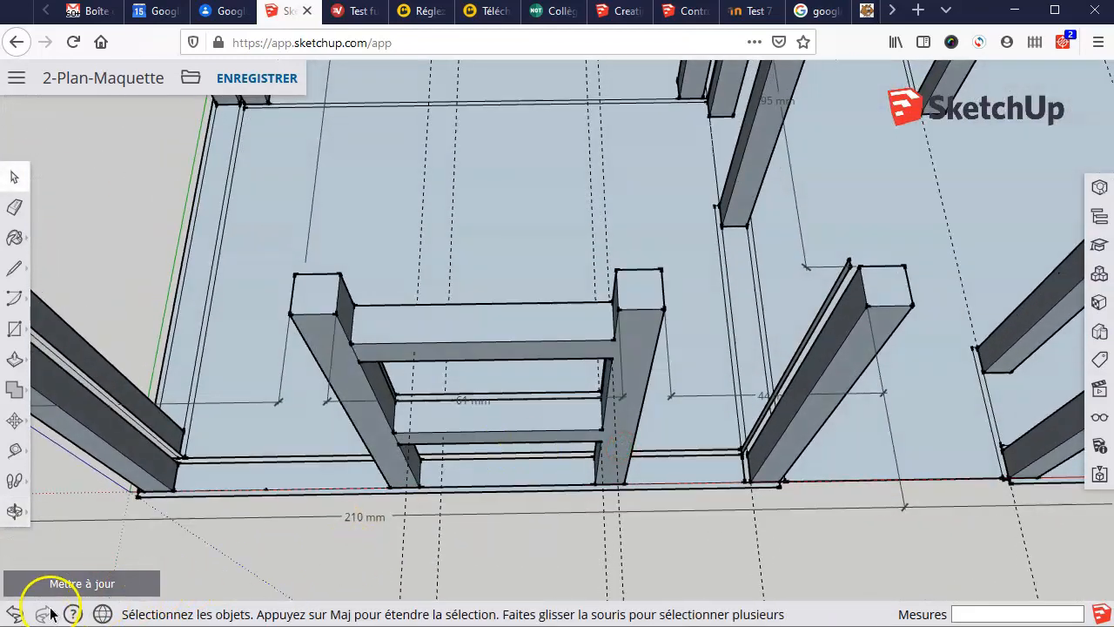
Step: Undo the hiding and grouping of the wall, keeping the window opening cut through
{"action": "left_click", "coordinate": [16, 613]}
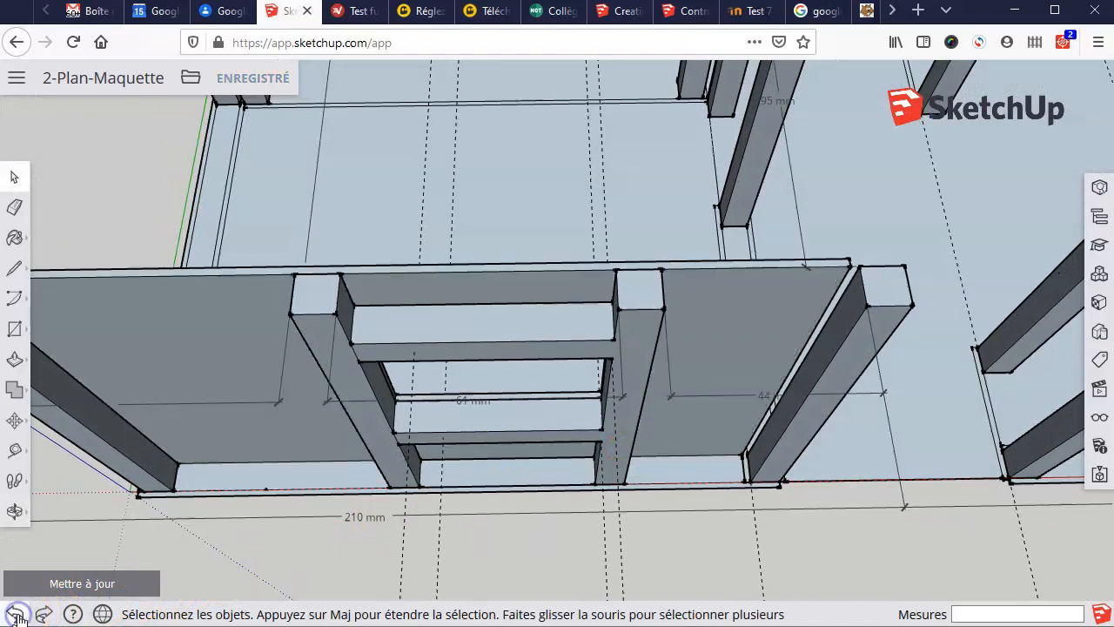
{"action": "left_click", "coordinate": [16, 615]}
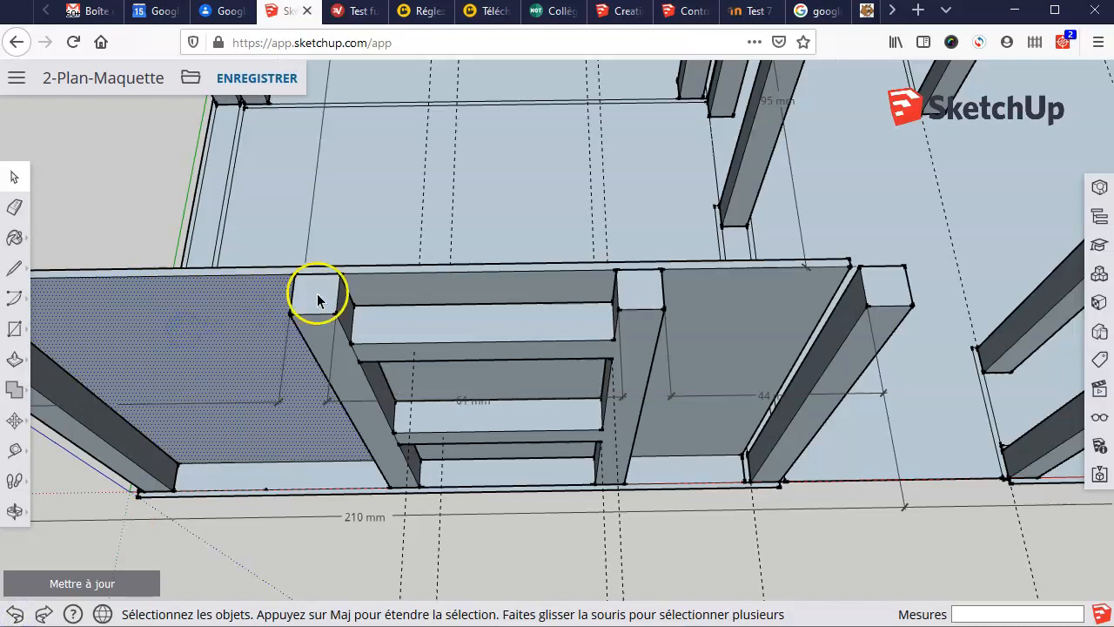
{"action": "left_click", "coordinate": [476, 383]}
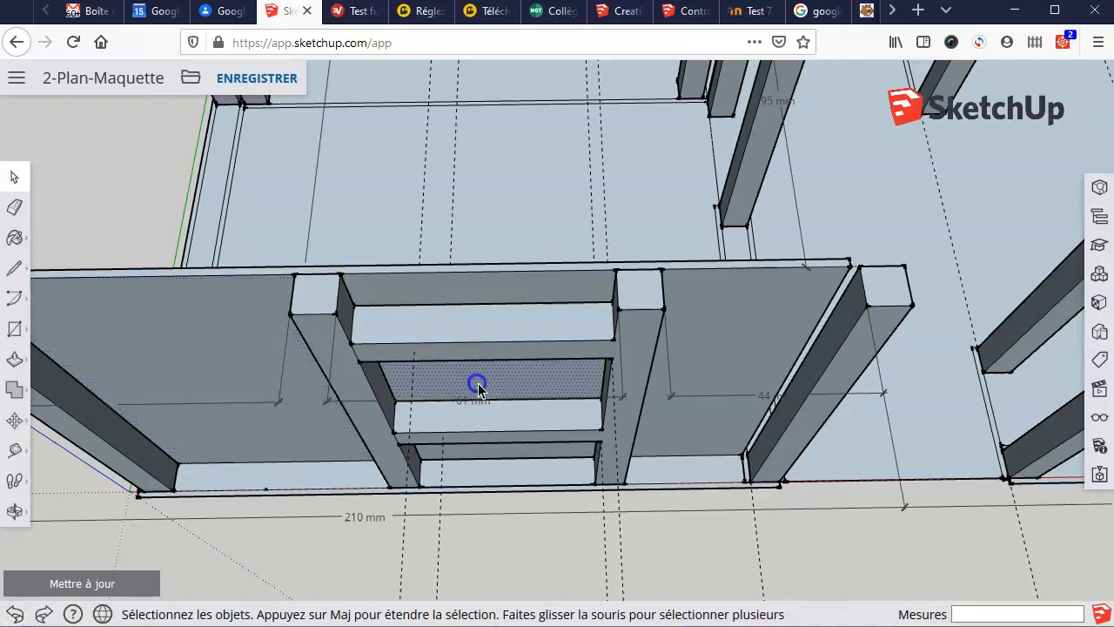
{"action": "left_click", "coordinate": [747, 310]}
{"action": "middle_click_drag", "start_coordinate": [877, 304], "coordinate": [340, 391]}
{"action": "middle_click_drag", "start_coordinate": [517, 375], "coordinate": [227, 300]}
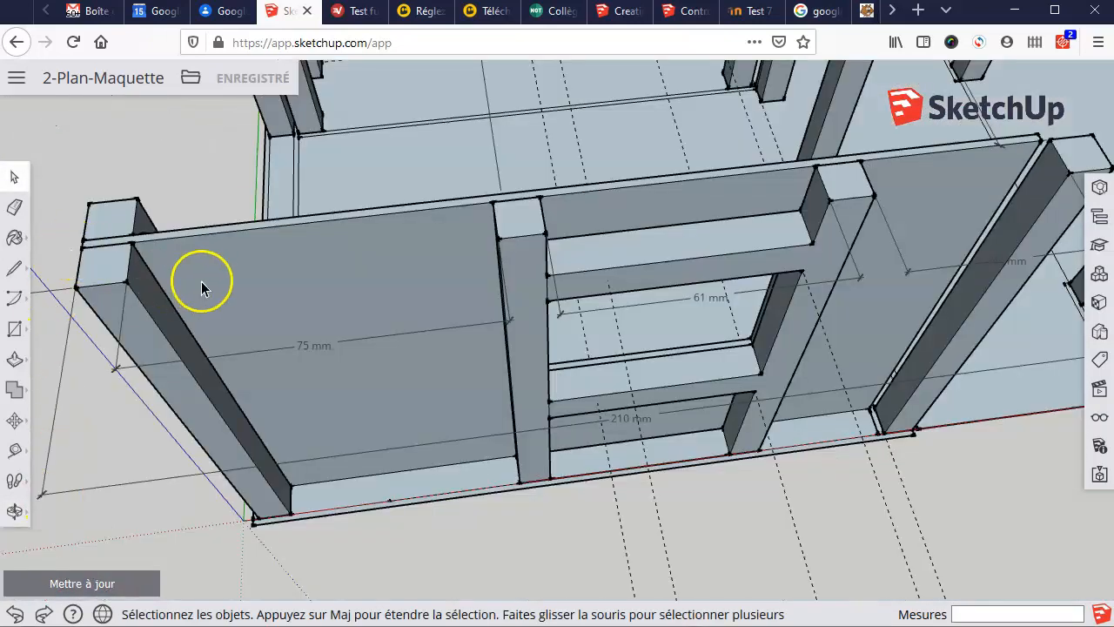
Step: Select the wall's outer faces along the 75 mm and 44 mm dimensions, above and below the window, and its top face, all with their edges
{"action": "left_click", "coordinate": [271, 279]}
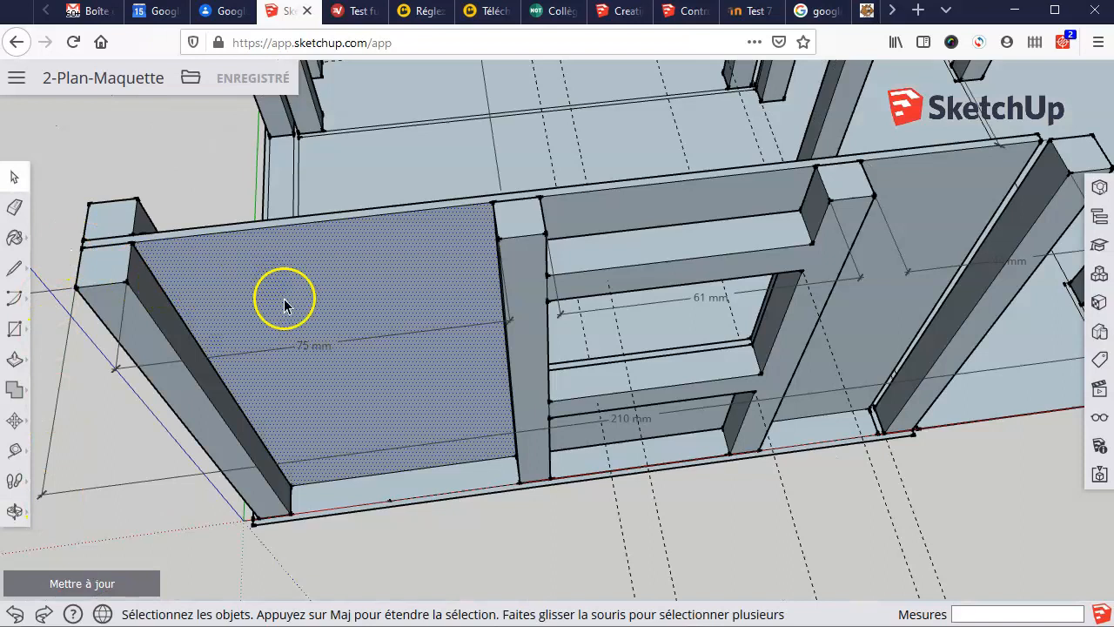
{"action": "double_click", "coordinate": [333, 285]}
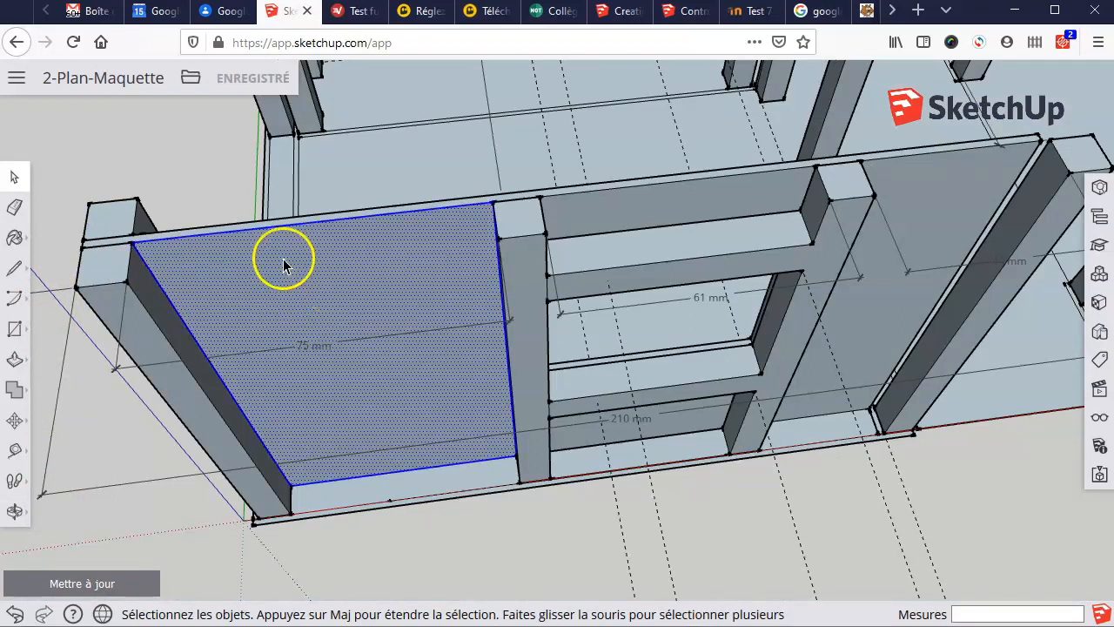
{"action": "left_click", "coordinate": [608, 217], "text": "ctrl"}
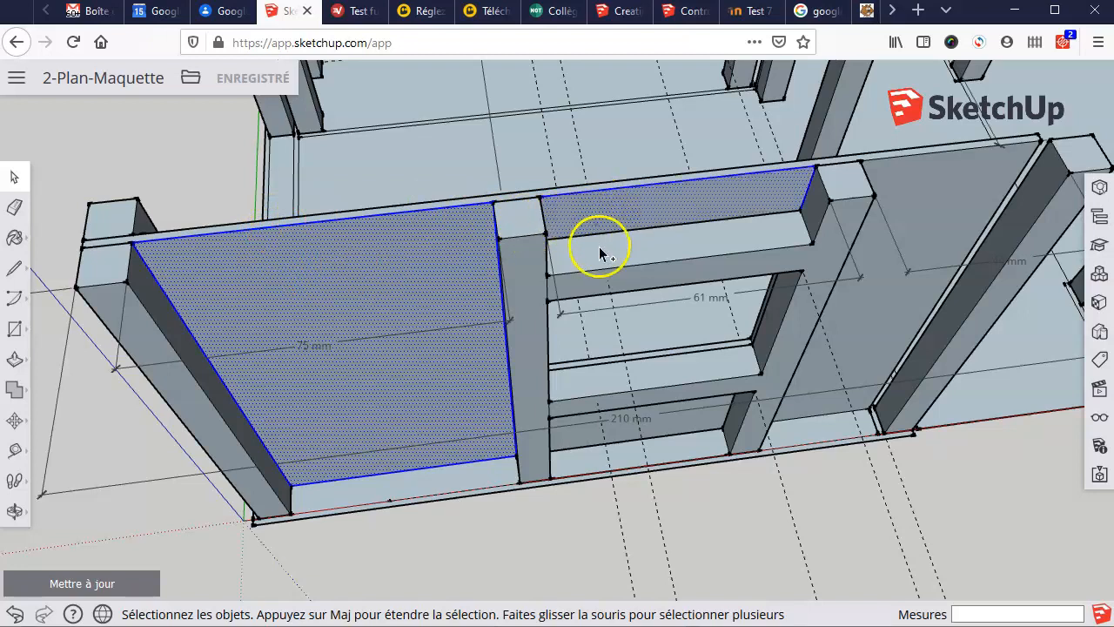
{"action": "left_click", "coordinate": [668, 423], "text": "ctrl"}
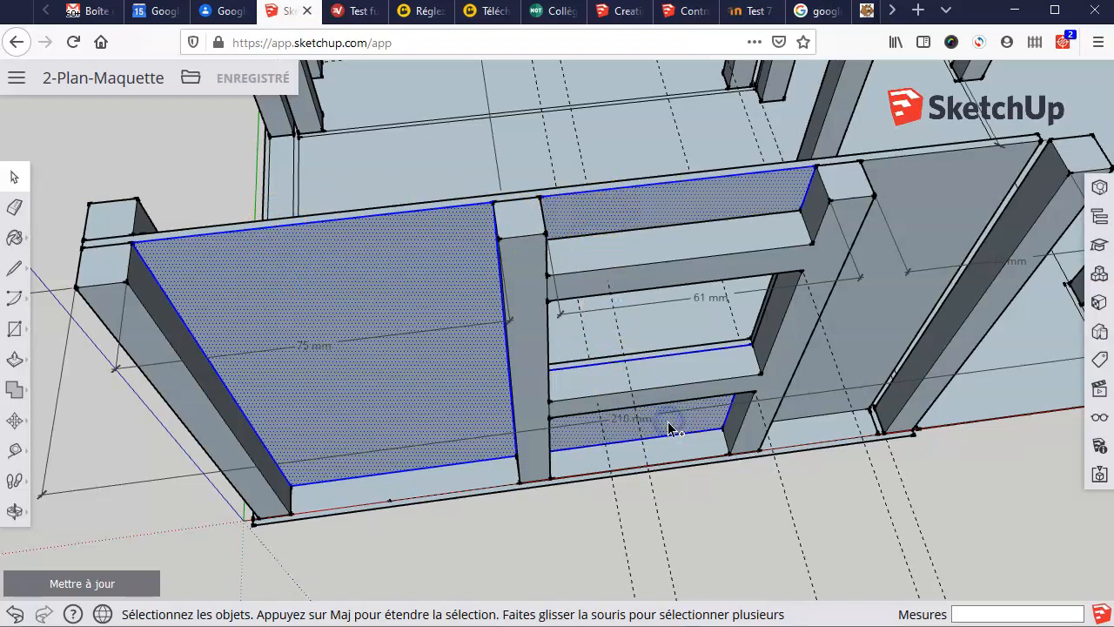
{"action": "left_click", "coordinate": [939, 218], "text": "ctrl"}
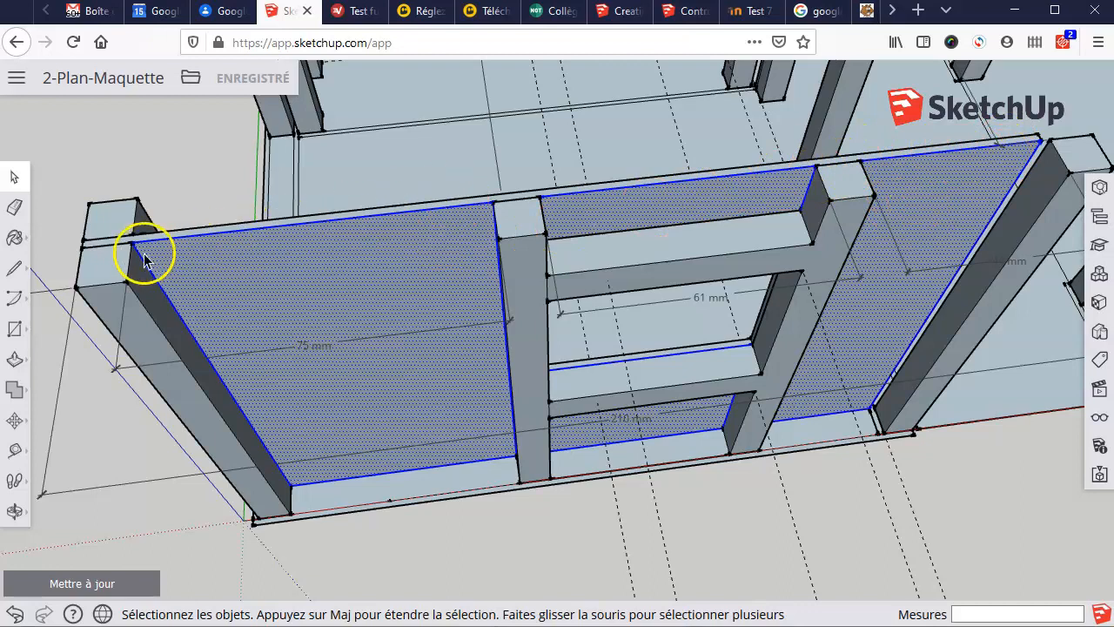
{"action": "scroll", "coordinate": [98, 239], "scroll_direction": "up", "scroll_amount": 5}
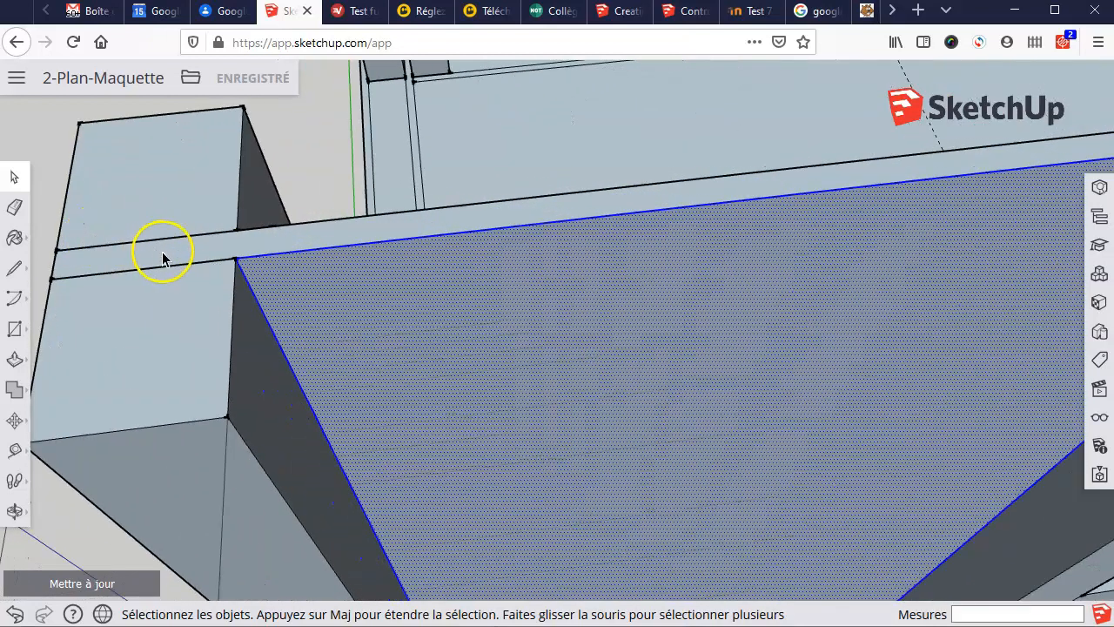
{"action": "left_click", "coordinate": [175, 252], "text": "ctrl"}
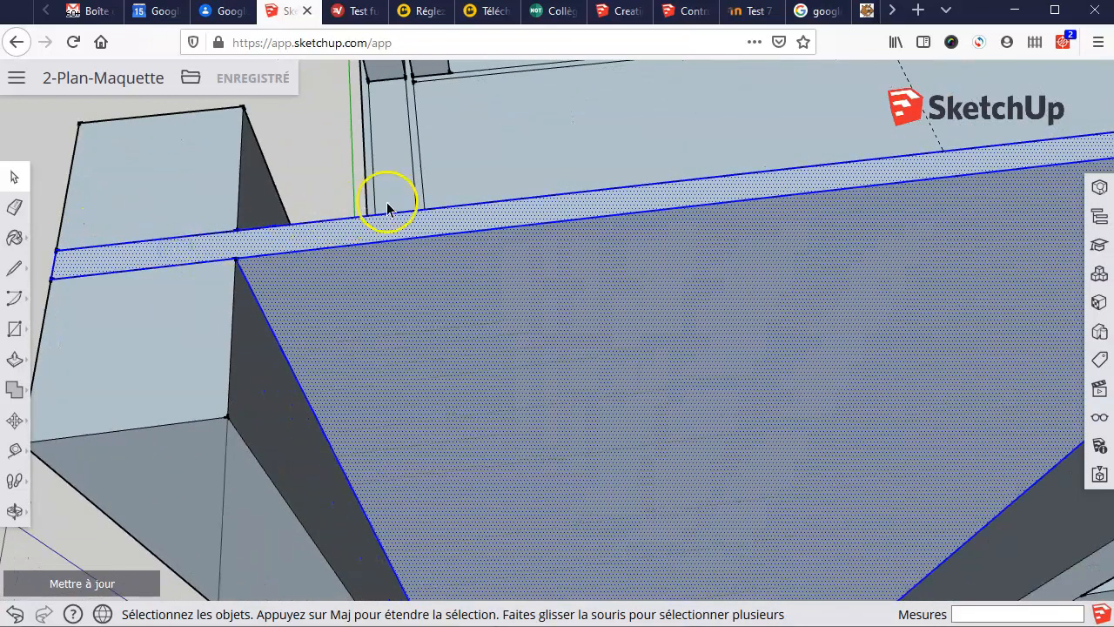
Step: Add the wall's narrow end face between the two corner posts, with its edges, to the selection
{"action": "middle_click_drag", "start_coordinate": [228, 403], "coordinate": [348, 356]}
{"action": "scroll", "coordinate": [328, 385], "scroll_direction": "down", "scroll_amount": 5}
{"action": "scroll", "coordinate": [327, 388], "scroll_direction": "down", "scroll_amount": 5}
{"action": "mouse_move", "coordinate": [311, 542]}
{"action": "middle_mouse_down"}
{"action": "mouse_move", "coordinate": [400, 475]}
{"action": "mouse_move", "coordinate": [604, 375]}
{"action": "mouse_move", "coordinate": [676, 373]}
{"action": "middle_mouse_up"}
{"action": "scroll", "coordinate": [673, 280], "scroll_direction": "up", "scroll_amount": 2}
{"action": "scroll", "coordinate": [673, 280], "scroll_direction": "up", "scroll_amount": 4}
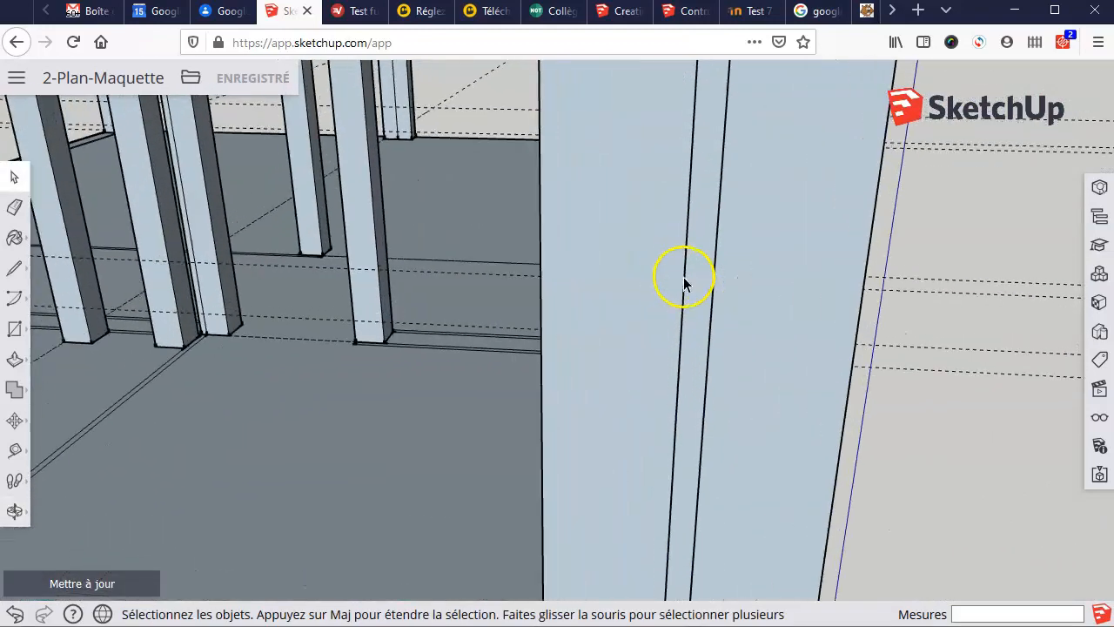
{"action": "left_click", "coordinate": [704, 287]}
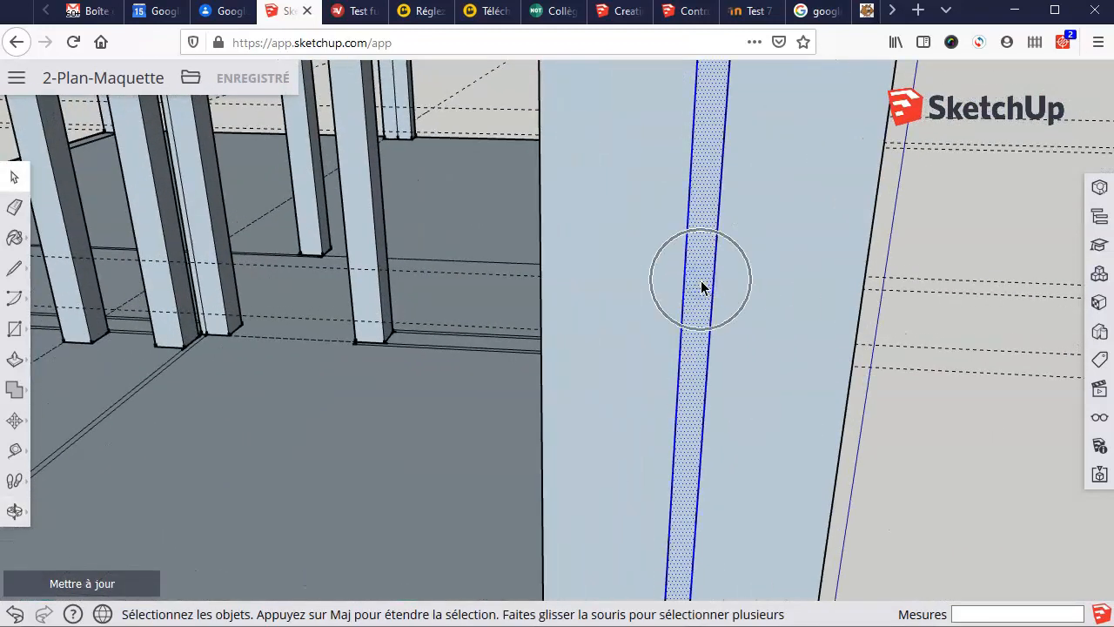
{"action": "scroll", "coordinate": [767, 241], "scroll_direction": "down", "scroll_amount": 1}
{"action": "scroll", "coordinate": [767, 241], "scroll_direction": "down", "scroll_amount": 4}
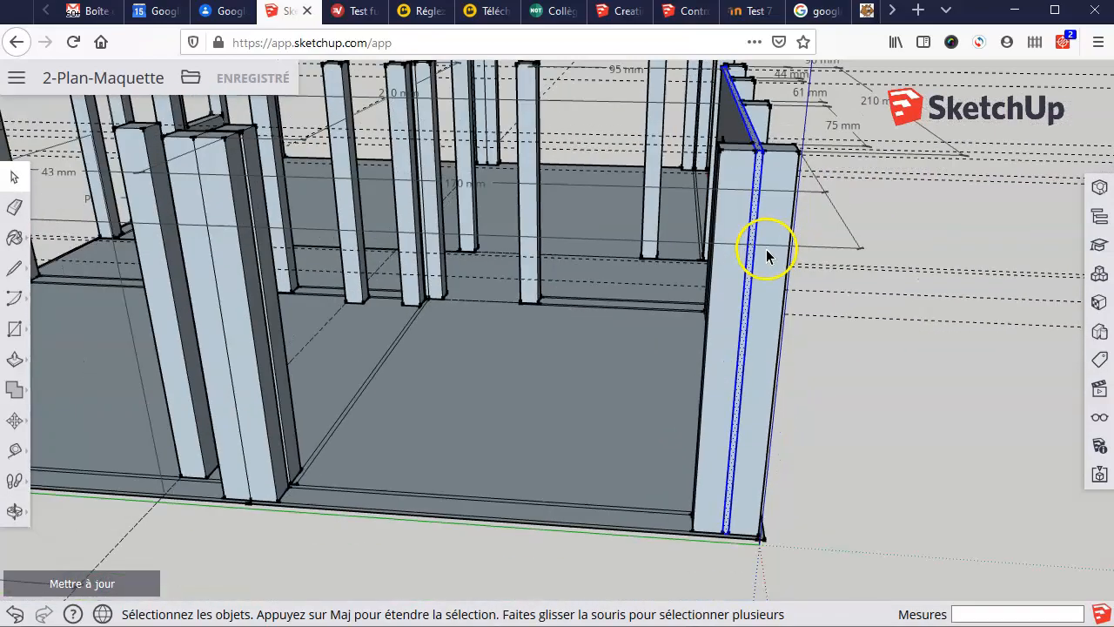
Step: Add the wall's inner face around the window and the narrow strip beside the inner corner post to the selection
{"action": "middle_click_drag", "start_coordinate": [735, 273], "coordinate": [984, 348]}
{"action": "middle_click_drag", "start_coordinate": [778, 316], "coordinate": [909, 357]}
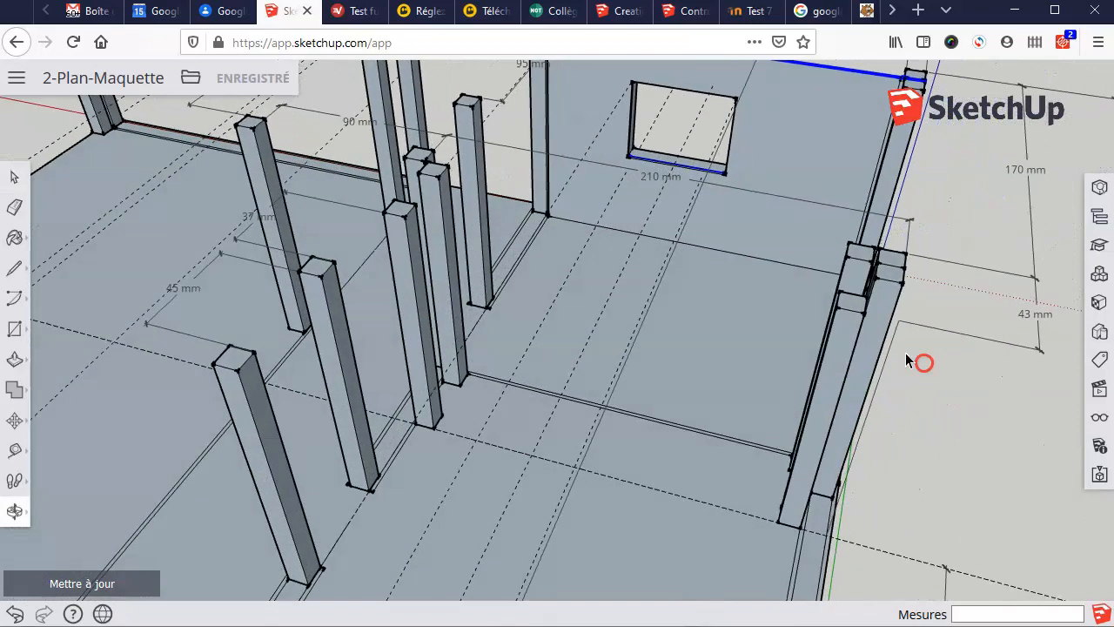
{"action": "key", "text": "space"}
{"action": "left_click", "coordinate": [788, 126]}
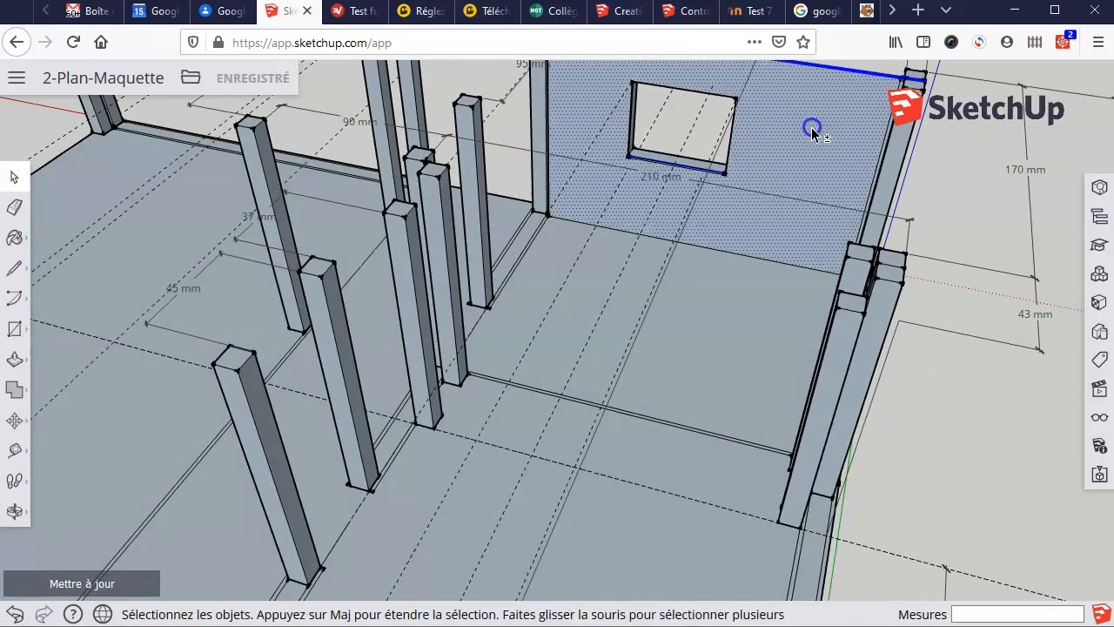
{"action": "scroll", "coordinate": [810, 136], "scroll_direction": "up", "scroll_amount": 5}
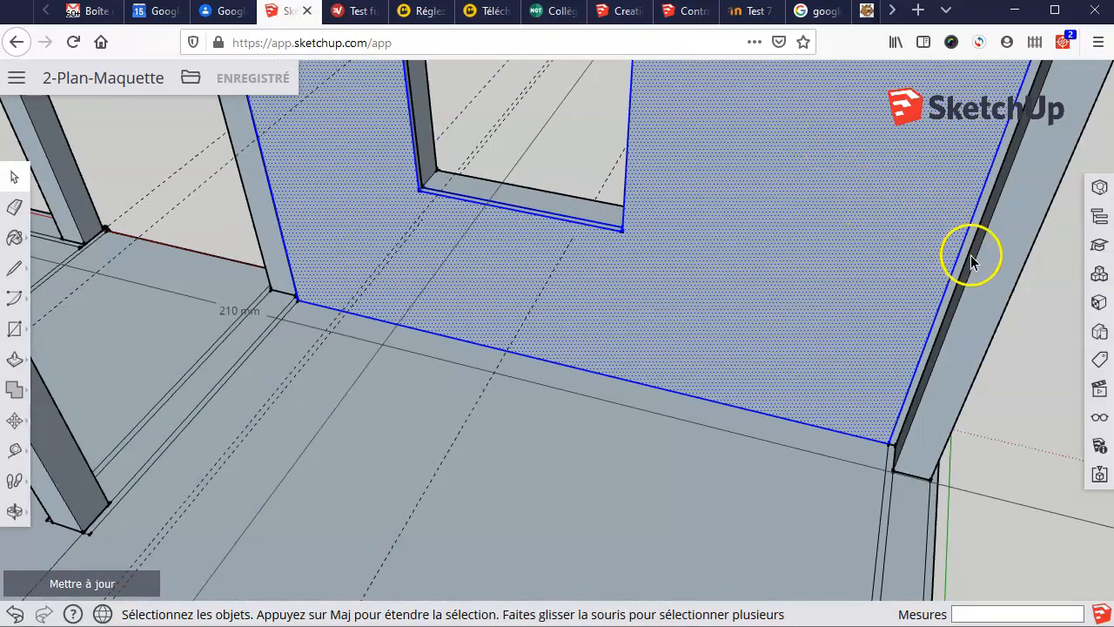
{"action": "scroll", "coordinate": [970, 247], "scroll_direction": "up", "scroll_amount": 1}
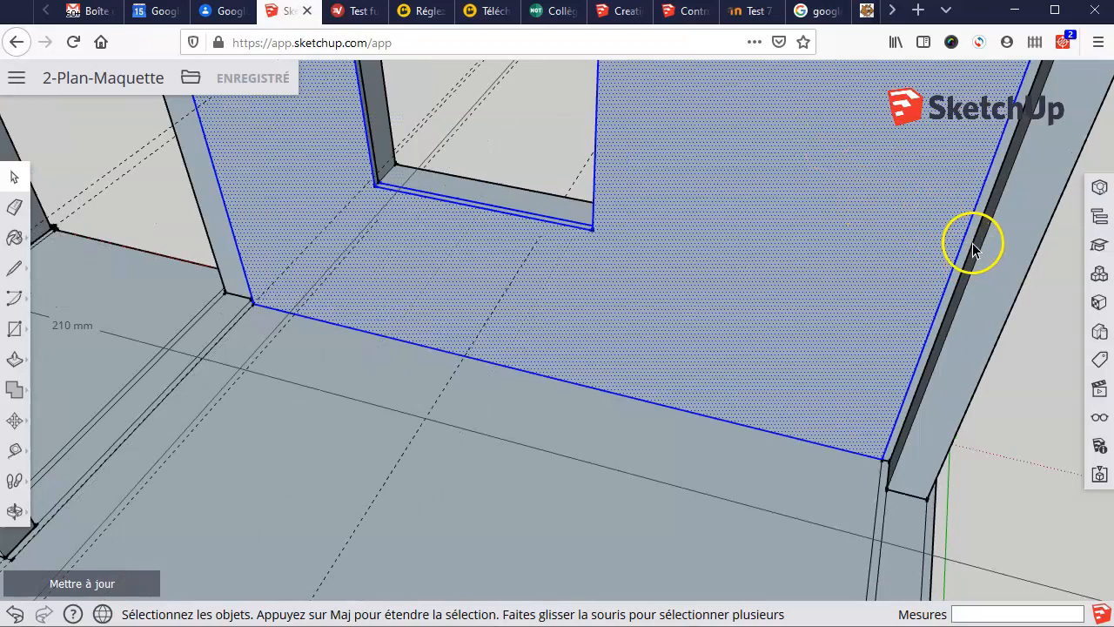
{"action": "scroll", "coordinate": [973, 249], "scroll_direction": "up", "scroll_amount": 2}
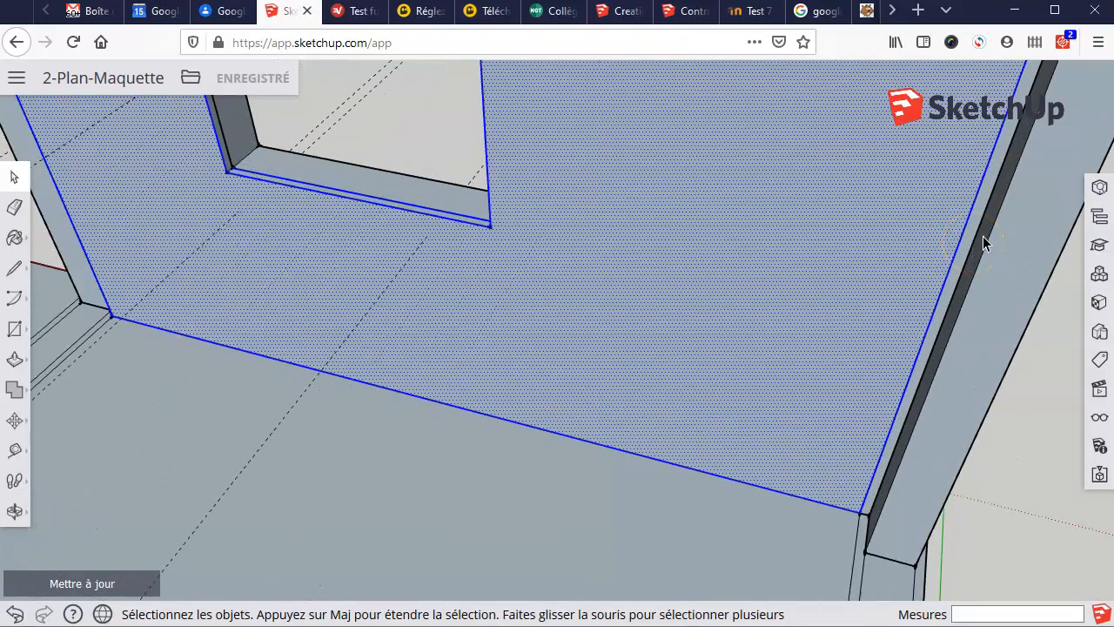
{"action": "scroll", "coordinate": [983, 236], "scroll_direction": "up", "scroll_amount": 4}
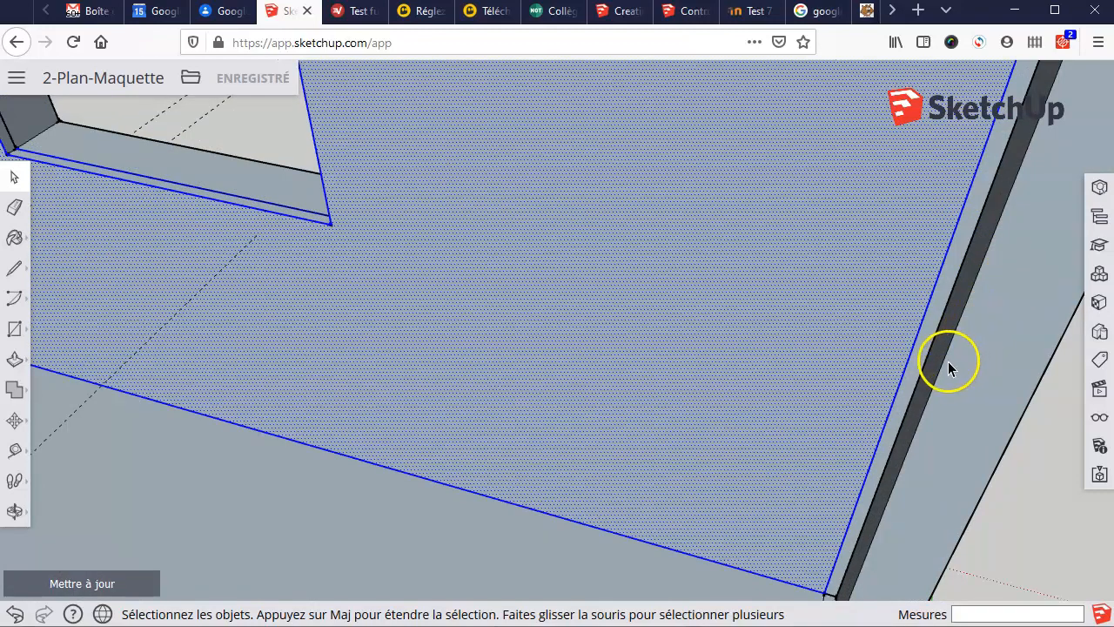
{"action": "scroll", "coordinate": [947, 362], "scroll_direction": "up", "scroll_amount": 2}
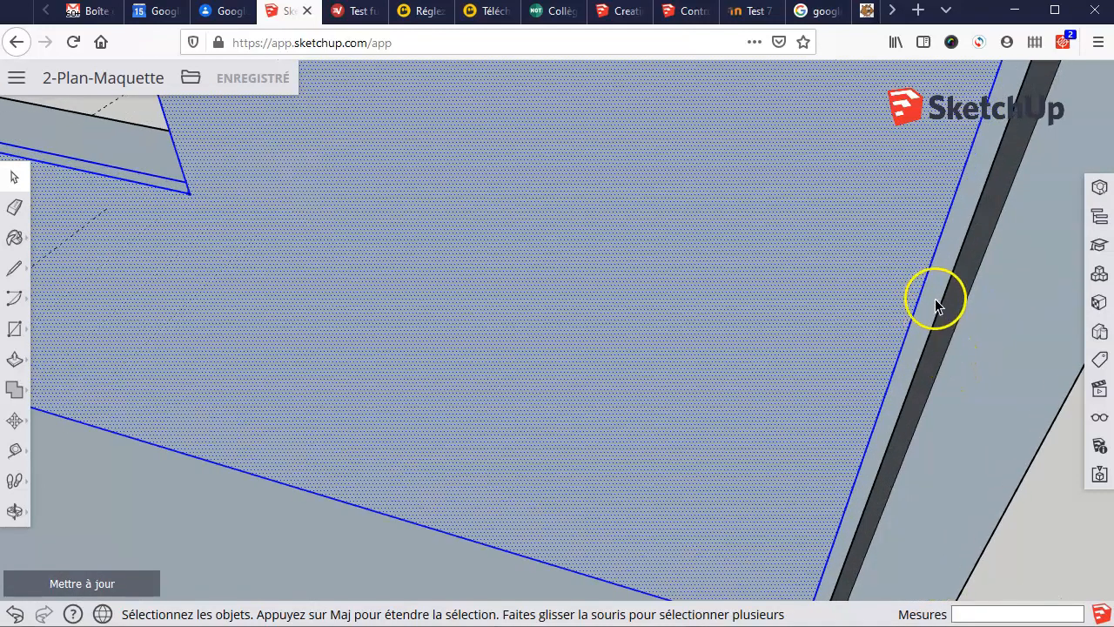
{"action": "scroll", "coordinate": [935, 298], "scroll_direction": "up", "scroll_amount": 1}
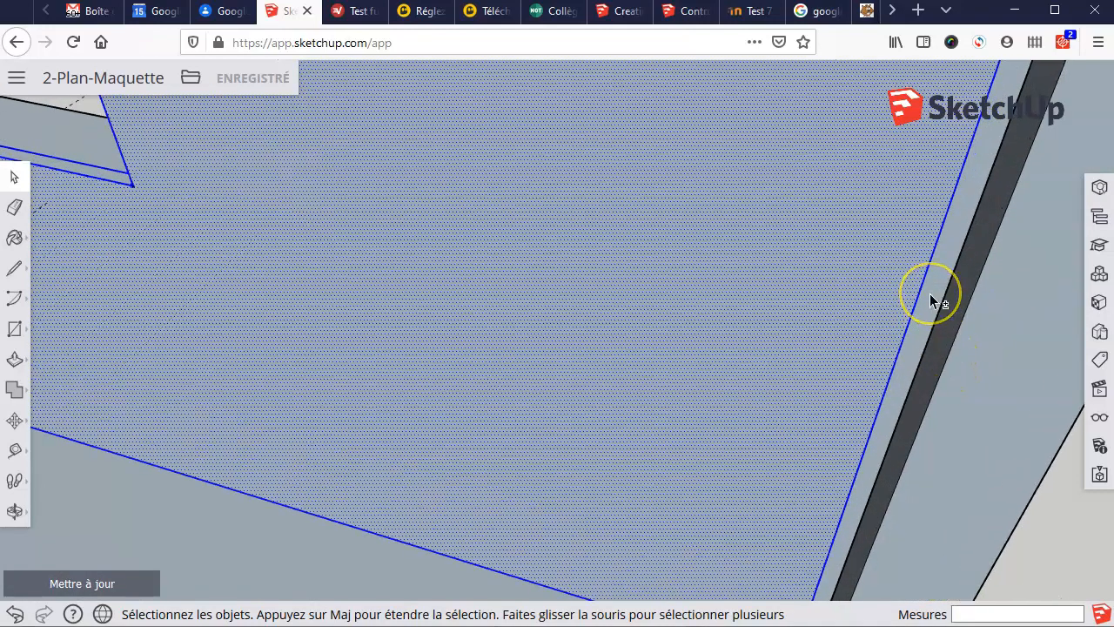
{"action": "left_click", "coordinate": [931, 296], "text": "shift"}
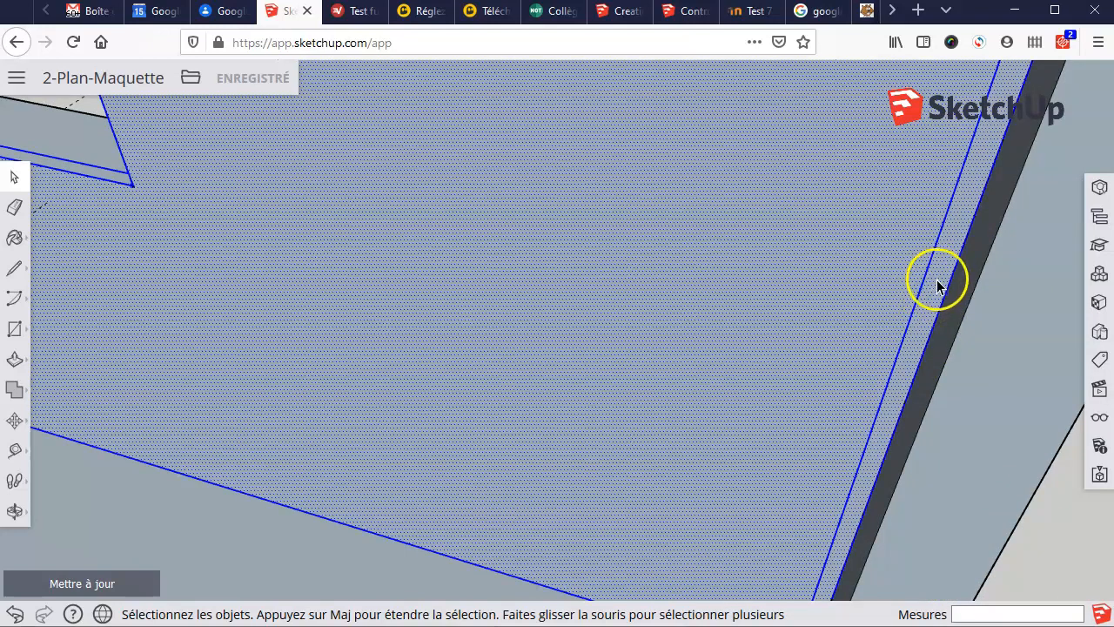
Step: Add the wall-thickness strips at the window opening's sill and one vertical side to the selection
{"action": "scroll", "coordinate": [936, 288], "scroll_direction": "down", "scroll_amount": 4}
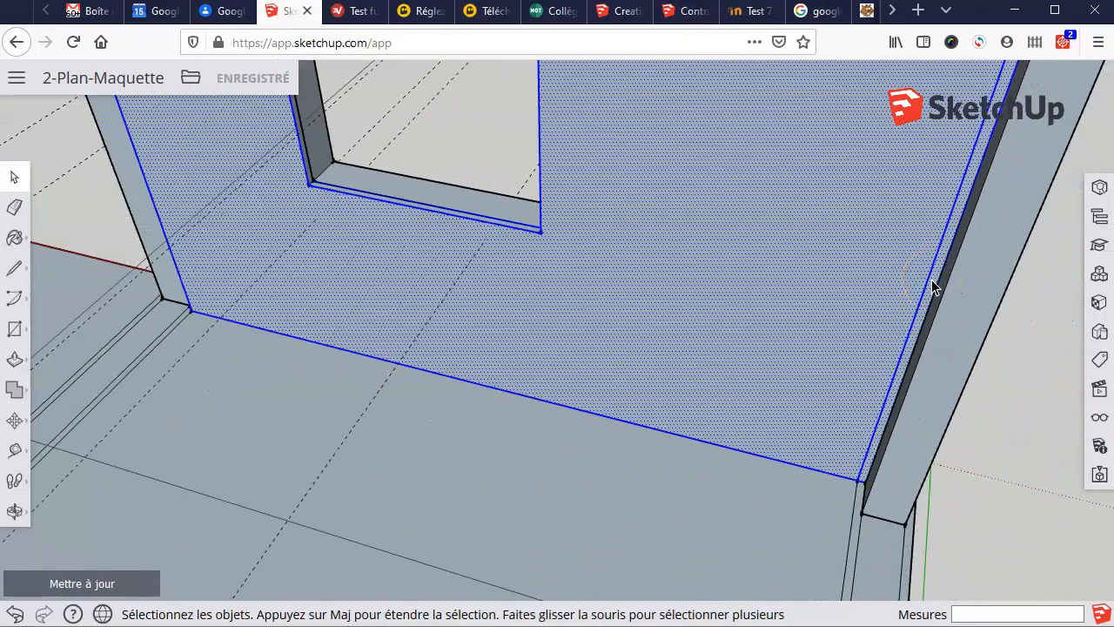
{"action": "scroll", "coordinate": [932, 287], "scroll_direction": "down", "scroll_amount": 3}
{"action": "mouse_move", "coordinate": [339, 311]}
{"action": "middle_mouse_down"}
{"action": "mouse_move", "coordinate": [513, 336]}
{"action": "mouse_move", "coordinate": [711, 319]}
{"action": "mouse_move", "coordinate": [701, 317]}
{"action": "middle_mouse_up"}
{"action": "scroll", "coordinate": [580, 174], "scroll_direction": "up", "scroll_amount": 6}
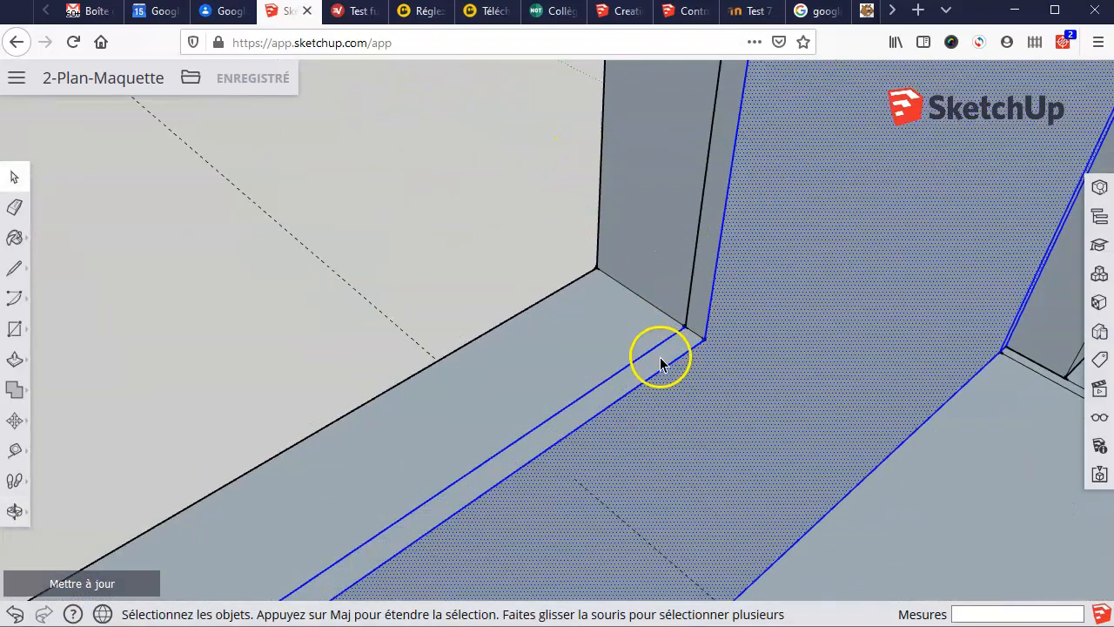
{"action": "left_click", "coordinate": [655, 360], "text": "shift"}
{"action": "left_click", "coordinate": [709, 225], "text": "shift"}
{"action": "scroll", "coordinate": [633, 250], "scroll_direction": "down", "scroll_amount": 3}
{"action": "scroll", "coordinate": [632, 249], "scroll_direction": "down", "scroll_amount": 3}
{"action": "middle_click_drag", "start_coordinate": [763, 314], "coordinate": [490, 155]}
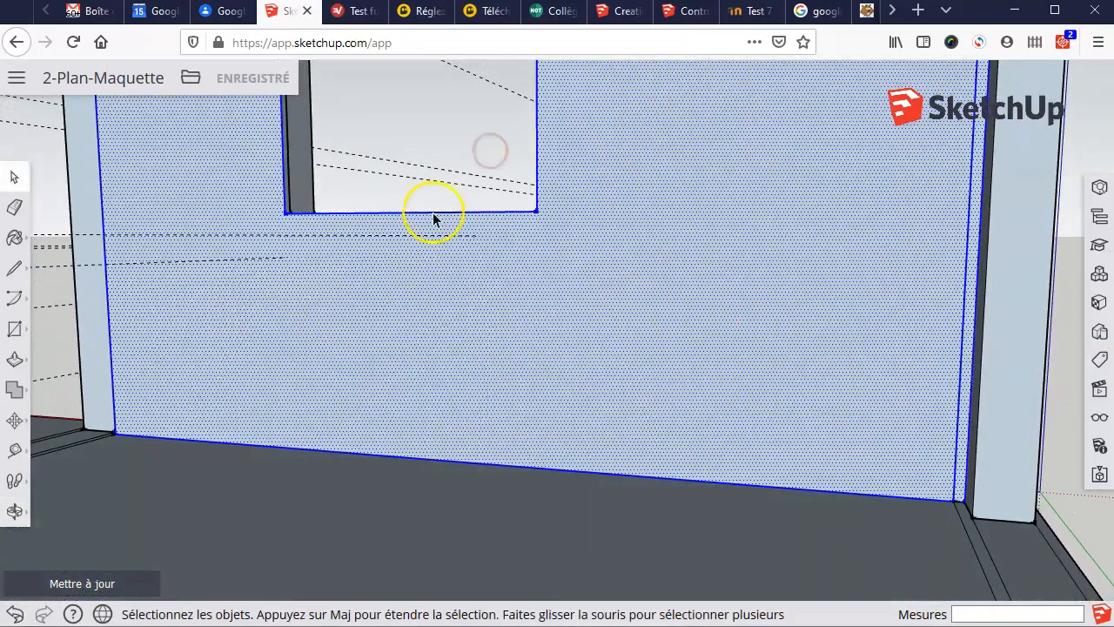
Step: Add the wall-thickness strips at the window opening's other vertical side and its top to the selection
{"action": "left_click", "coordinate": [14, 514]}
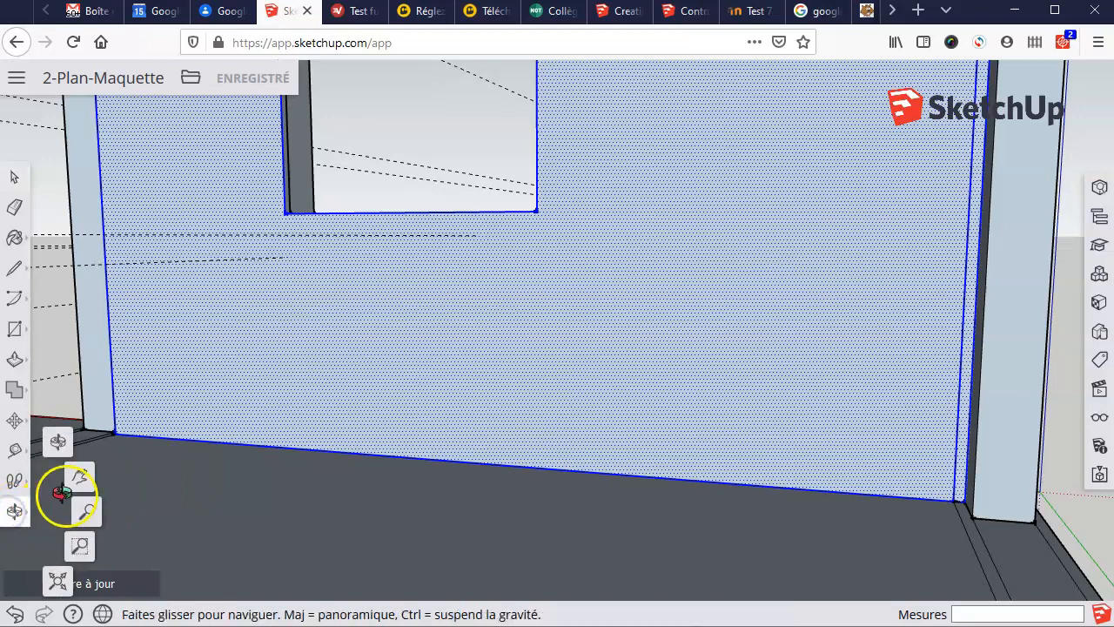
{"action": "left_click", "coordinate": [81, 477]}
{"action": "left_click_drag", "start_coordinate": [410, 142], "coordinate": [676, 372]}
{"action": "left_click_drag", "start_coordinate": [566, 156], "coordinate": [685, 299]}
{"action": "key", "text": "o"}
{"action": "middle_click_drag", "start_coordinate": [685, 299], "coordinate": [684, 297]}
{"action": "scroll", "coordinate": [599, 388], "scroll_direction": "up", "scroll_amount": 7}
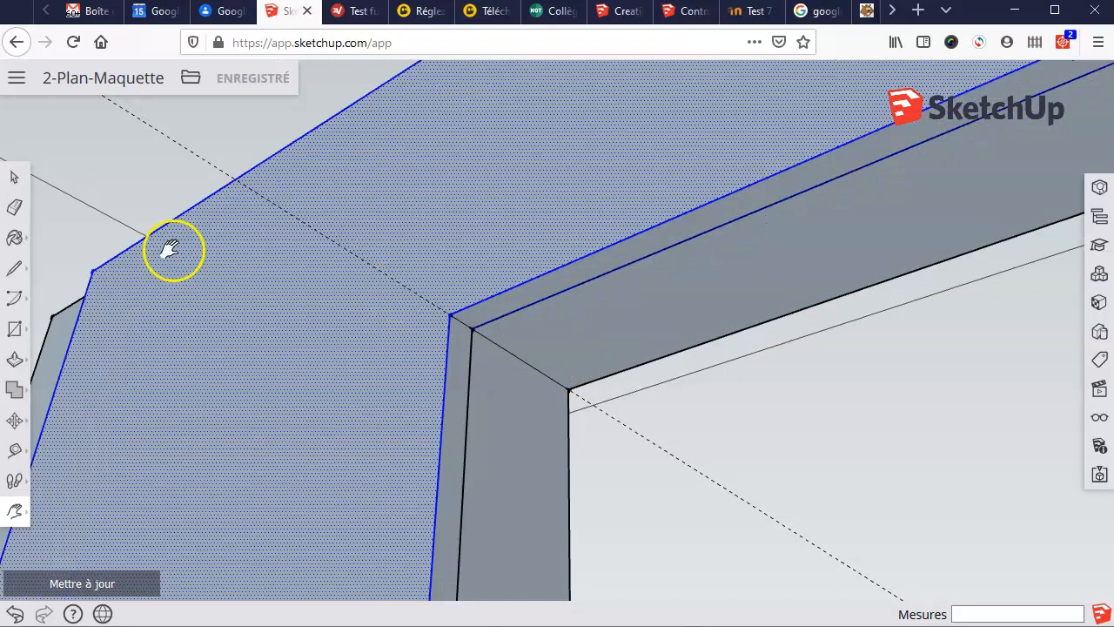
{"action": "left_click", "coordinate": [14, 176]}
{"action": "left_click", "coordinate": [456, 399], "text": "shift"}
{"action": "left_click", "coordinate": [525, 292], "text": "shift"}
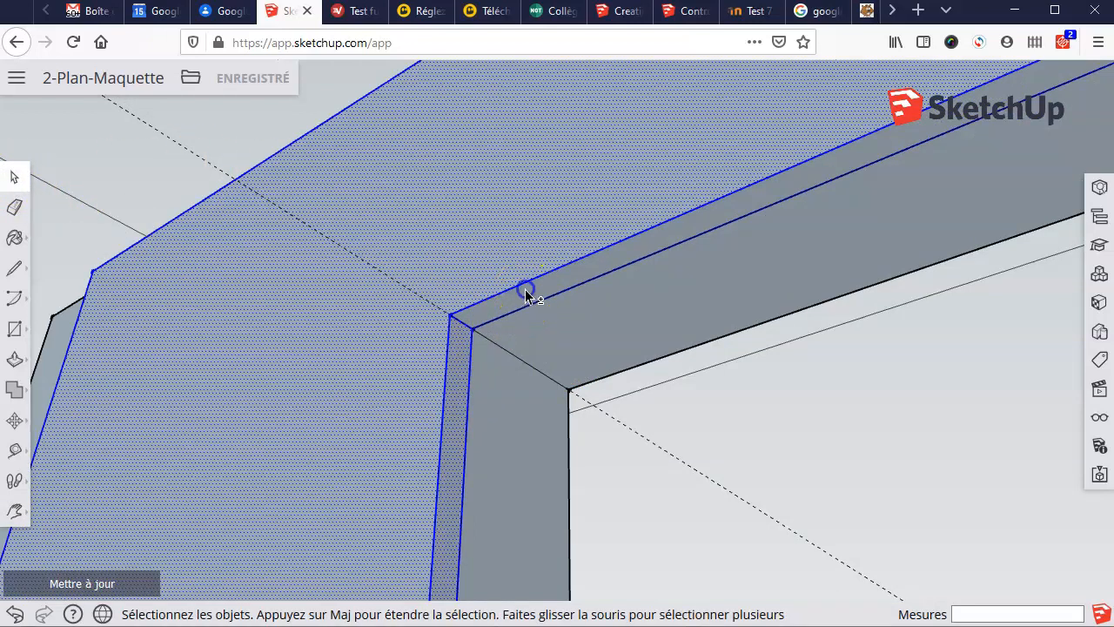
Step: Add the wall's opposite narrow end face, beside the post at the 44 mm dimension, to the selection
{"action": "middle_click_drag", "start_coordinate": [301, 383], "coordinate": [924, 471]}
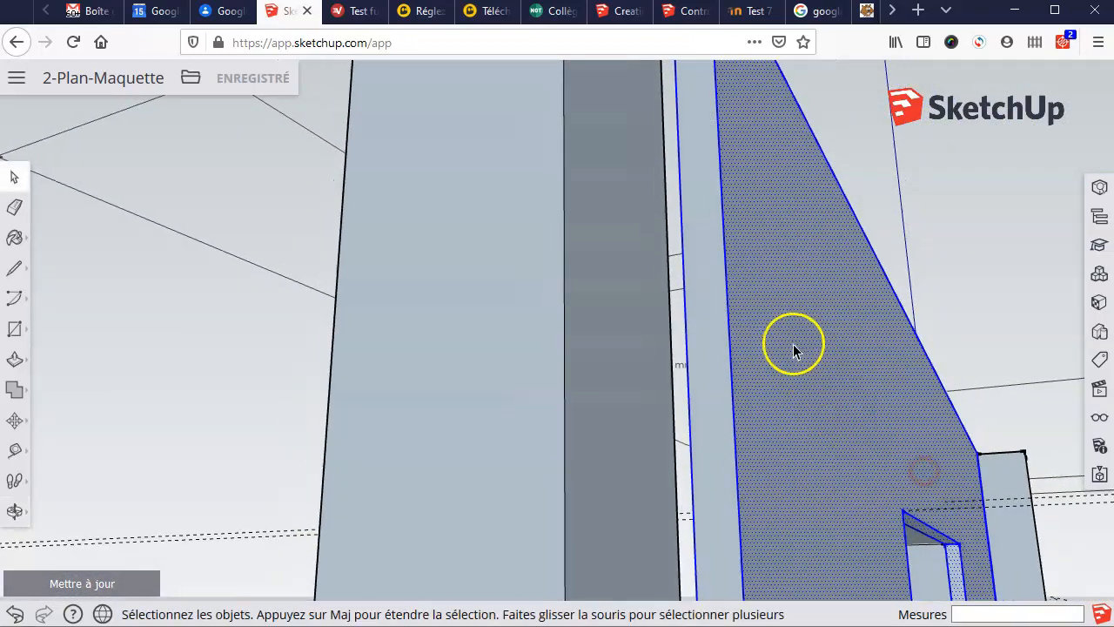
{"action": "left_click", "coordinate": [715, 322], "text": "shift"}
{"action": "scroll", "coordinate": [862, 239], "scroll_direction": "down", "scroll_amount": 2}
{"action": "scroll", "coordinate": [862, 238], "scroll_direction": "down", "scroll_amount": 4}
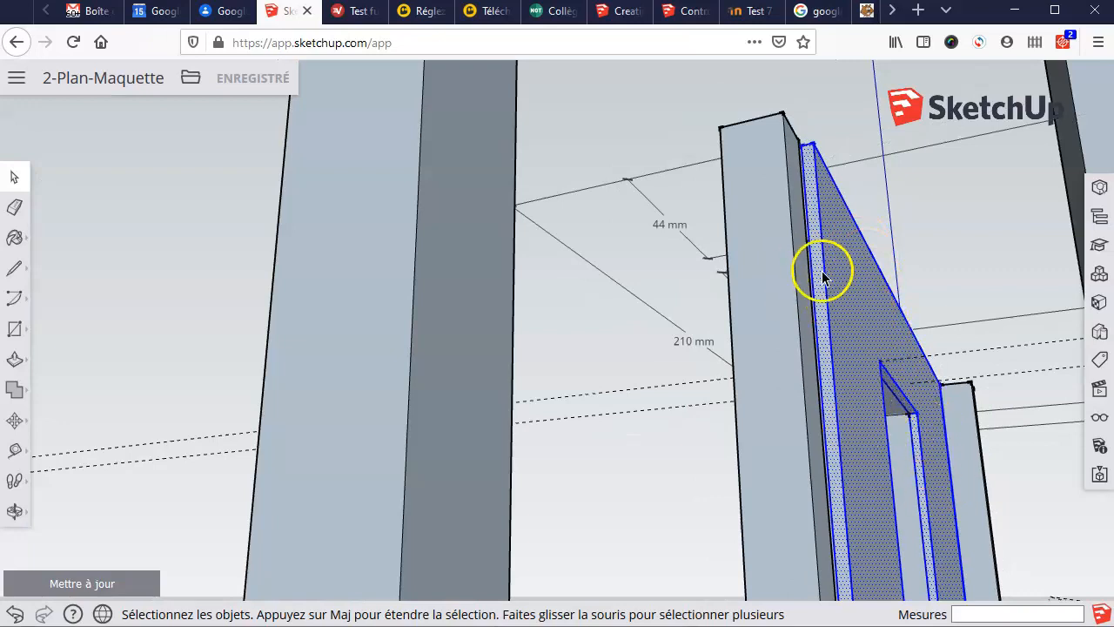
Step: Make a group from the complete wall selection and hide the group
{"action": "middle_click_drag", "start_coordinate": [903, 212], "coordinate": [872, 430]}
{"action": "scroll", "coordinate": [848, 352], "scroll_direction": "down", "scroll_amount": 4}
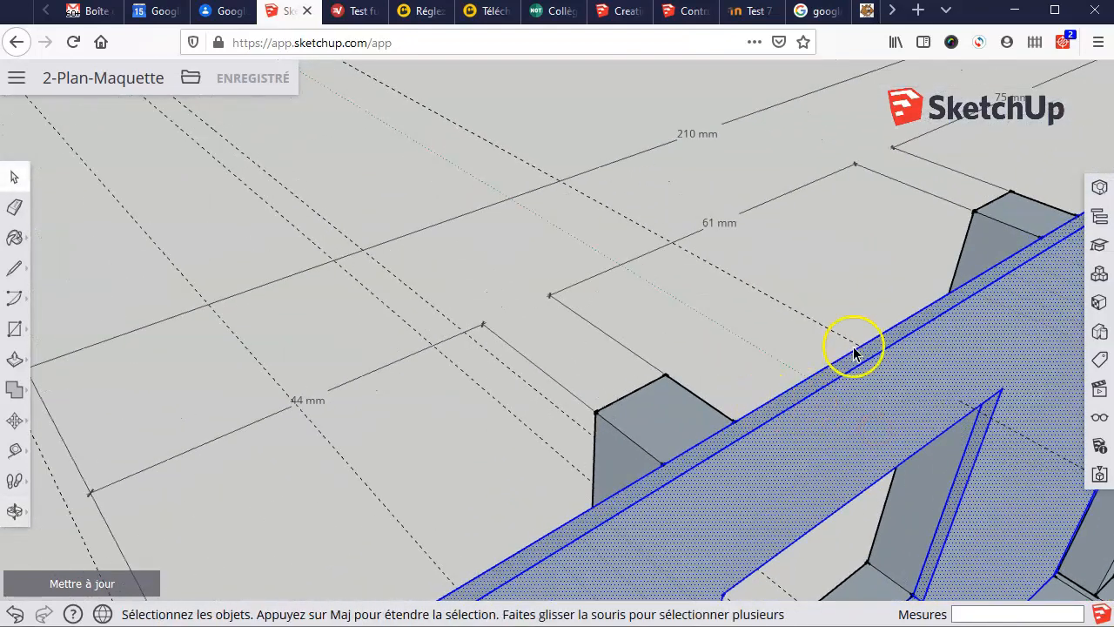
{"action": "scroll", "coordinate": [848, 354], "scroll_direction": "down", "scroll_amount": 4}
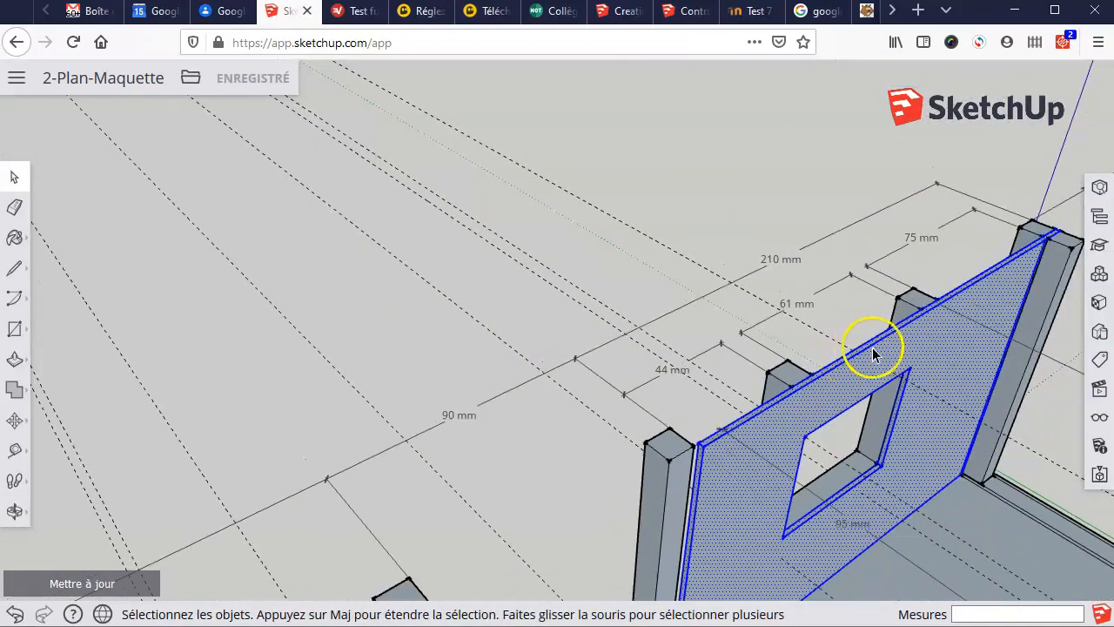
{"action": "right_click", "coordinate": [937, 341]}
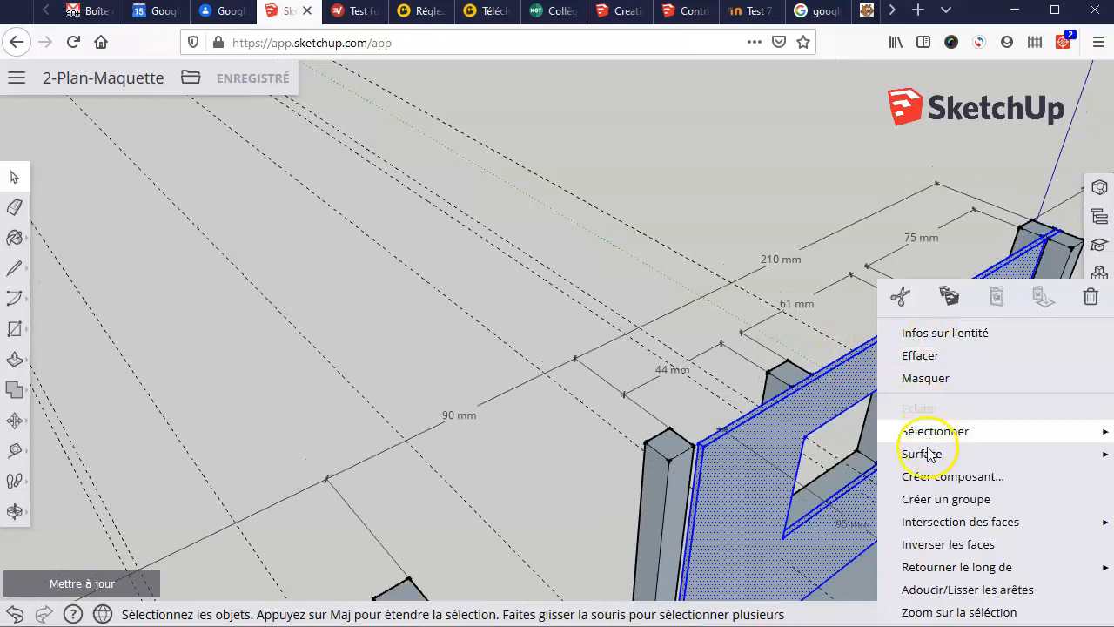
{"action": "left_click", "coordinate": [950, 500]}
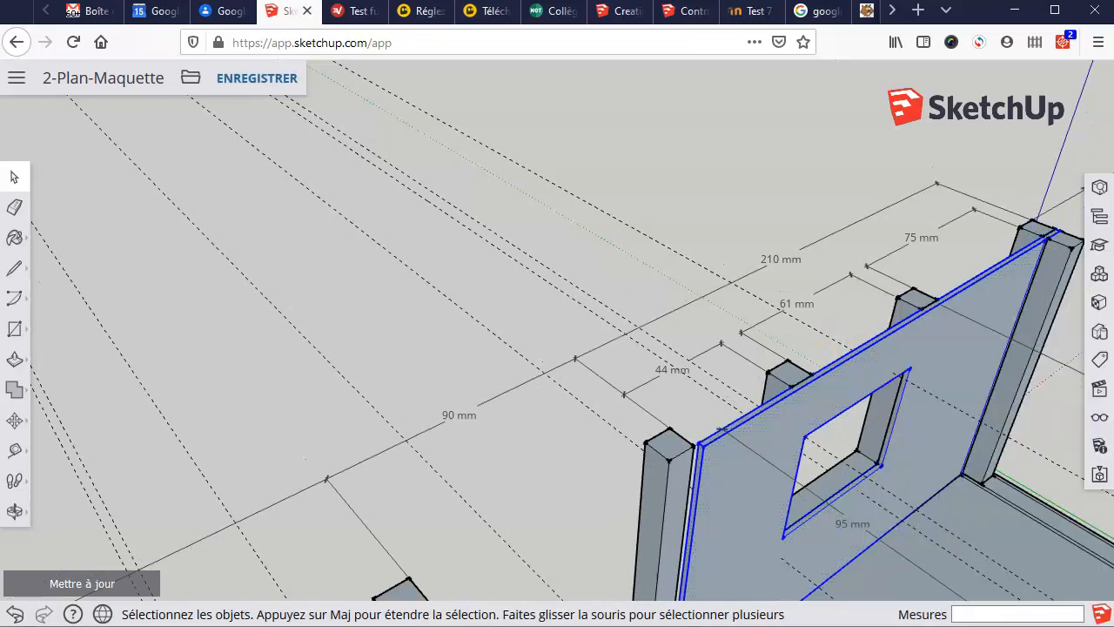
{"action": "right_click", "coordinate": [950, 348]}
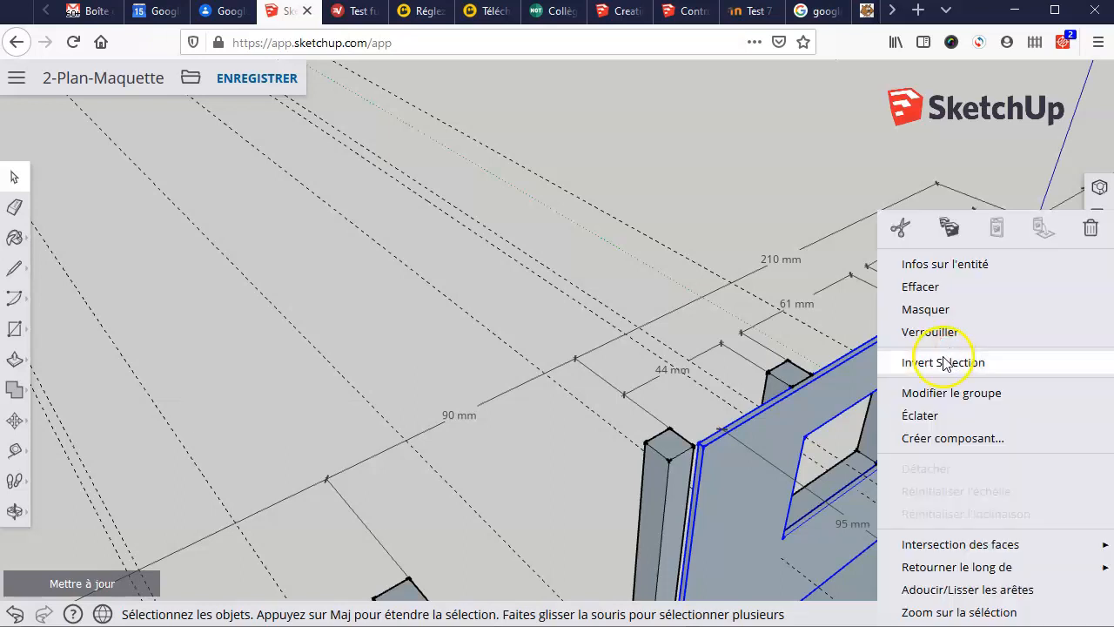
{"action": "left_click", "coordinate": [916, 309]}
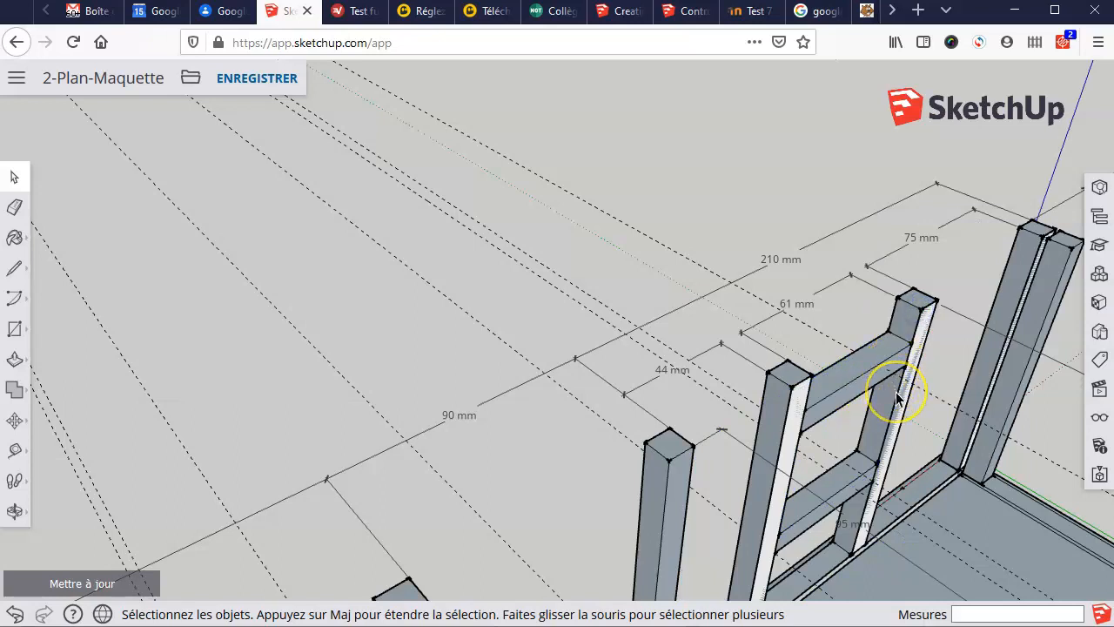
Step: Examine the posts and window frame behind the hidden wall for leftover faces, and undo the hiding
{"action": "left_click", "coordinate": [888, 398]}
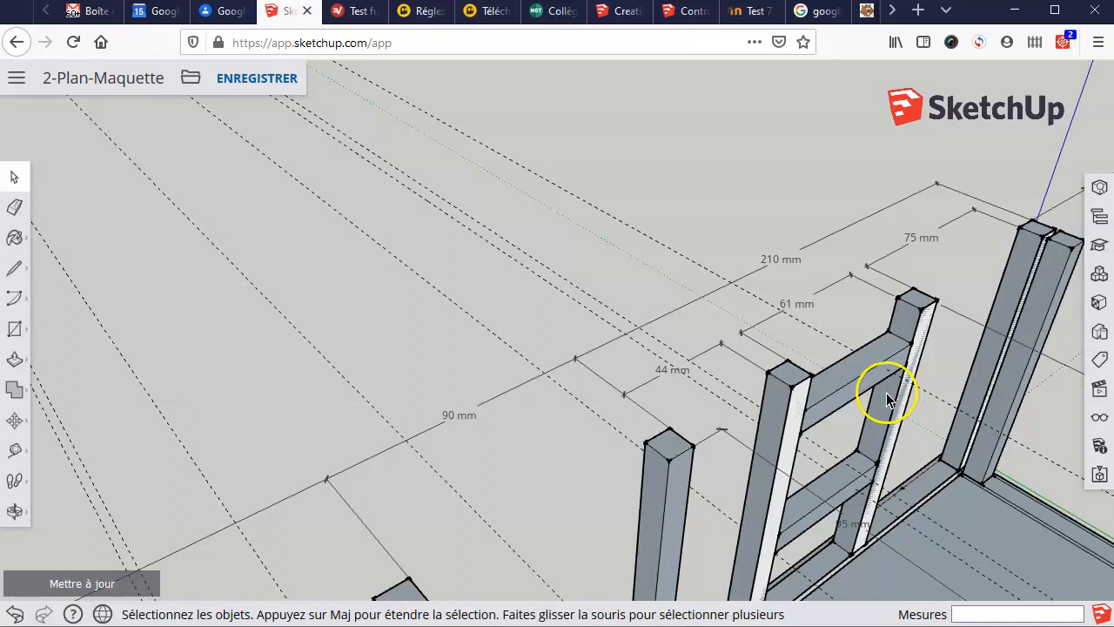
{"action": "key", "text": "o"}
{"action": "left_click_drag", "start_coordinate": [957, 386], "coordinate": [795, 345]}
{"action": "middle_click_drag", "start_coordinate": [793, 346], "coordinate": [754, 323]}
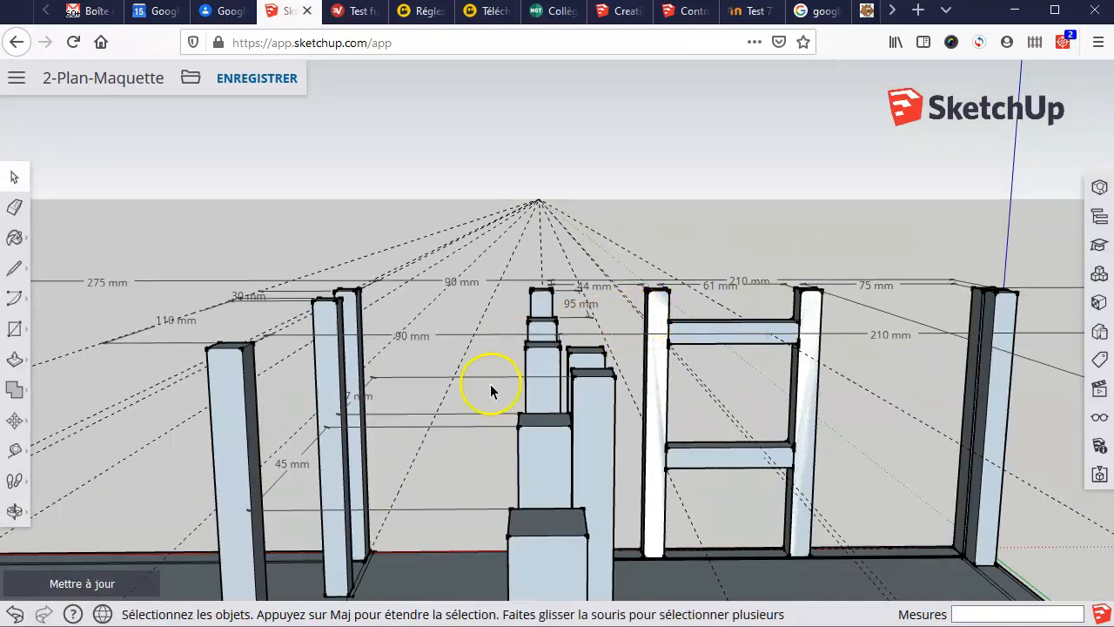
{"action": "left_click", "coordinate": [13, 616]}
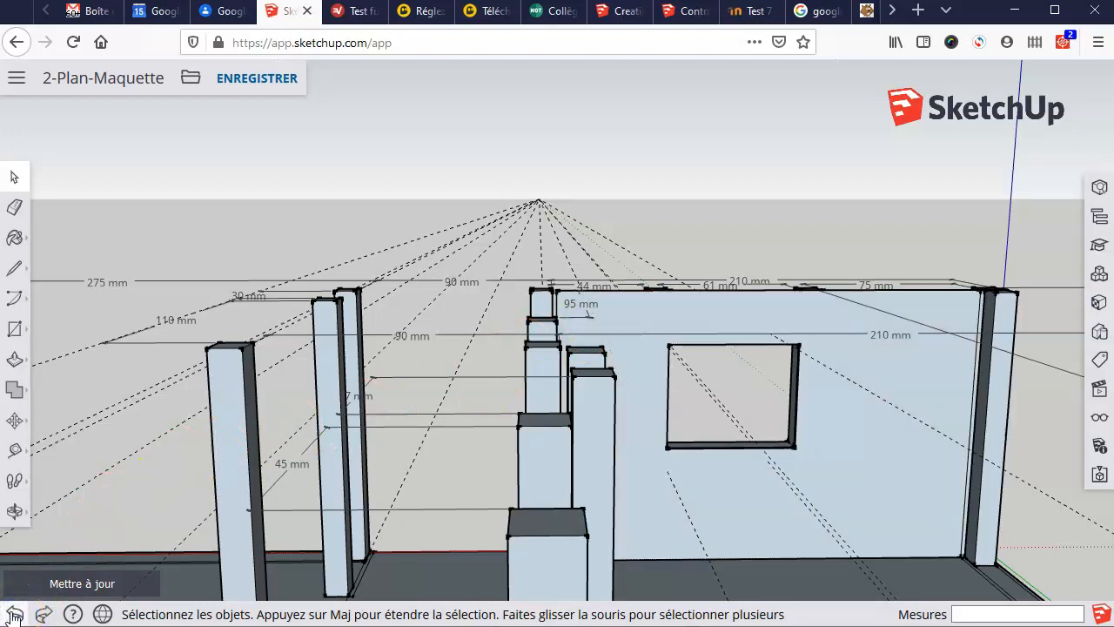
{"action": "scroll", "coordinate": [633, 328], "scroll_direction": "down", "scroll_amount": 3}
{"action": "middle_click_drag", "start_coordinate": [508, 324], "coordinate": [804, 455]}
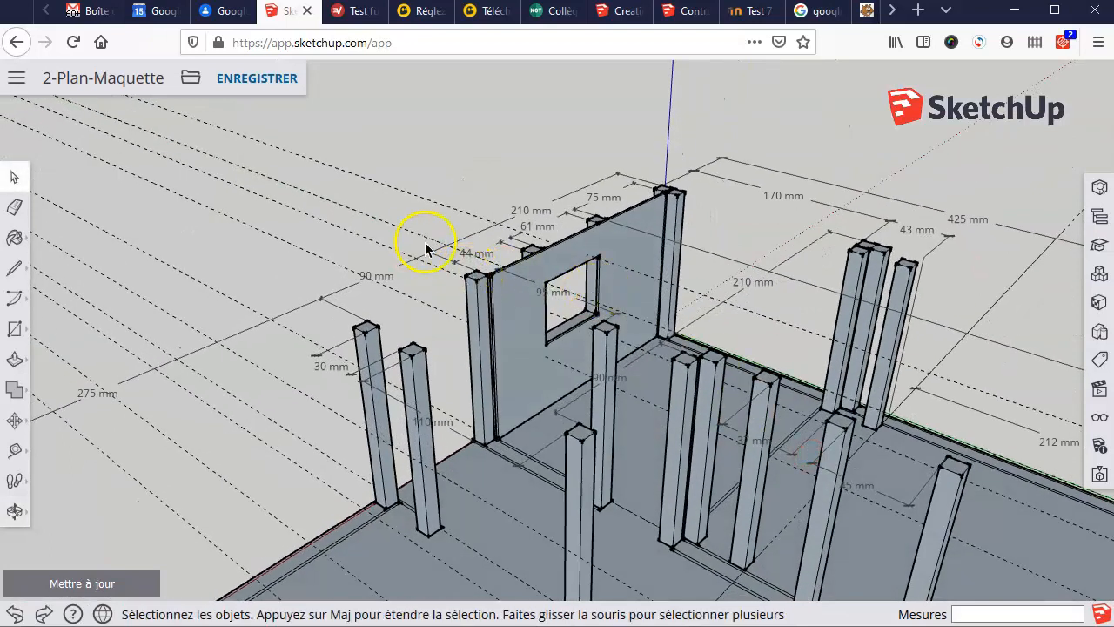
Step: Select a post near the 43 mm dimension and the window wall to check their grouping, and undo the wall's grouping
{"action": "left_click", "coordinate": [17, 176]}
{"action": "left_click", "coordinate": [909, 291]}
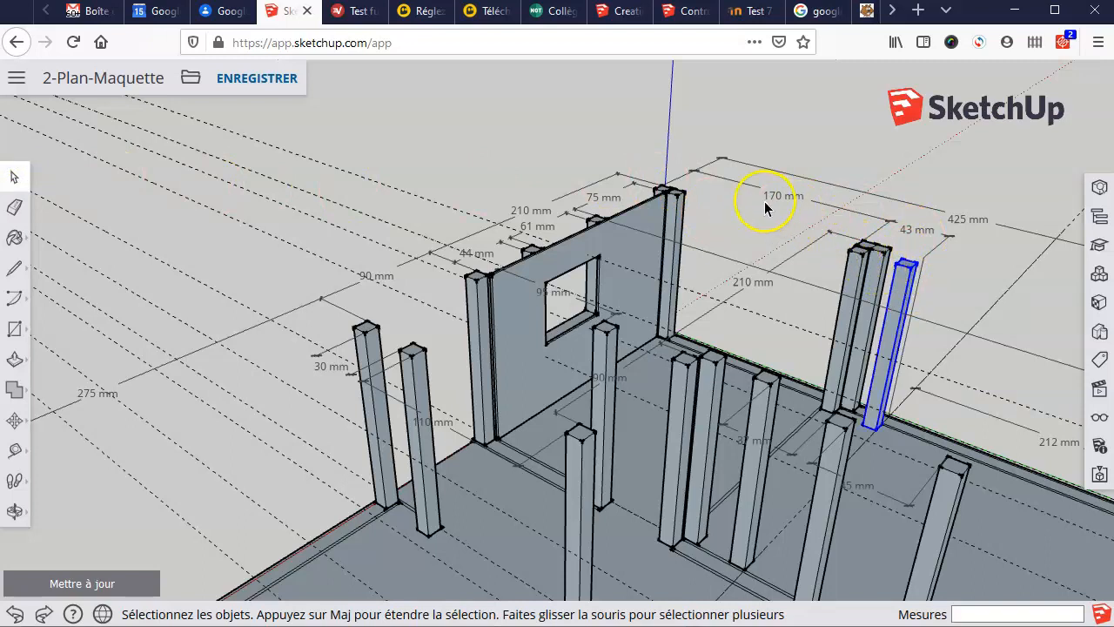
{"action": "scroll", "coordinate": [544, 246], "scroll_direction": "up", "scroll_amount": 3}
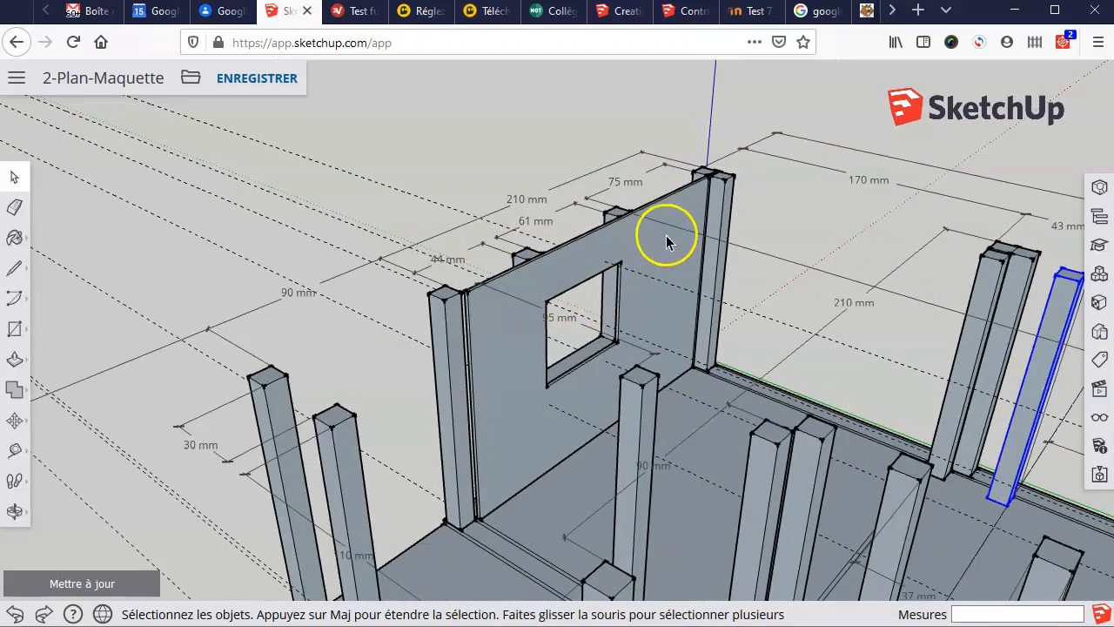
{"action": "scroll", "coordinate": [667, 239], "scroll_direction": "up", "scroll_amount": 3}
{"action": "double_click", "coordinate": [670, 262]}
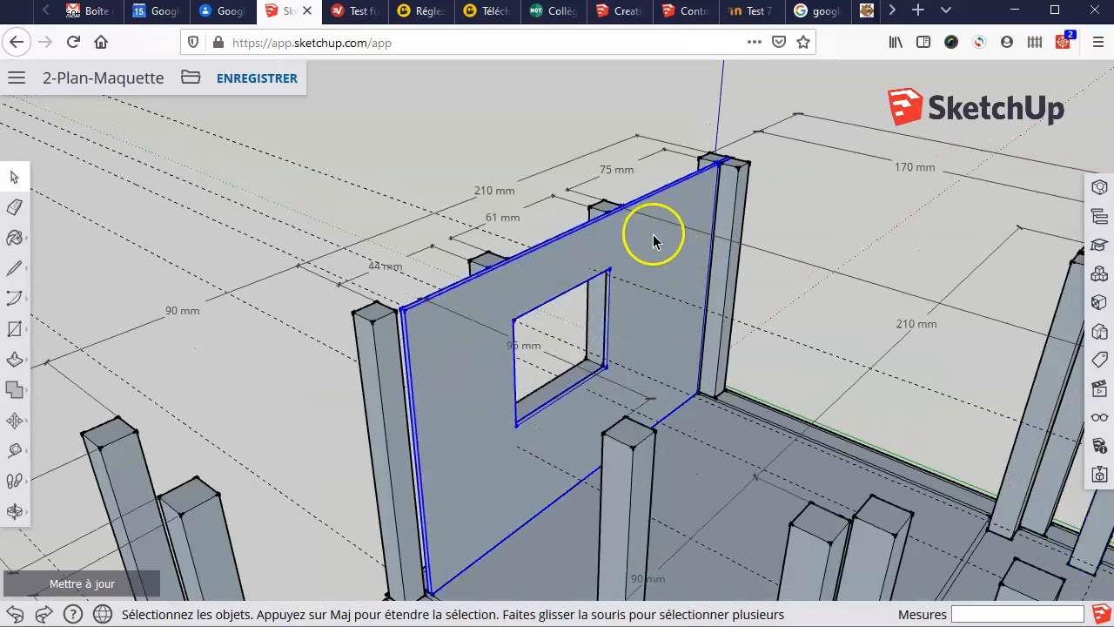
{"action": "left_click", "coordinate": [15, 615]}
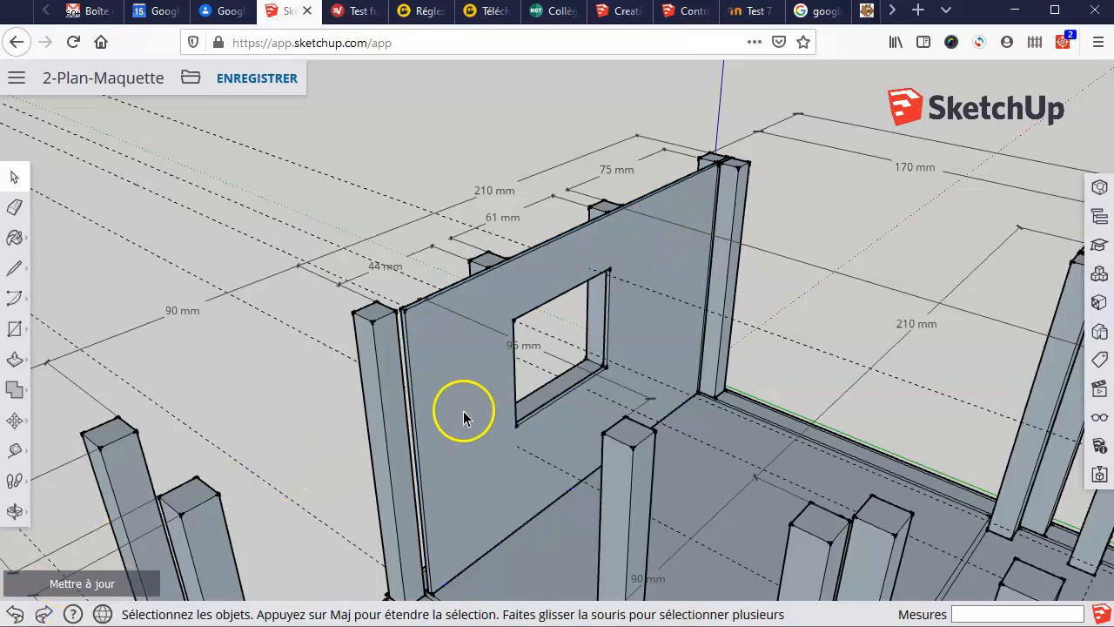